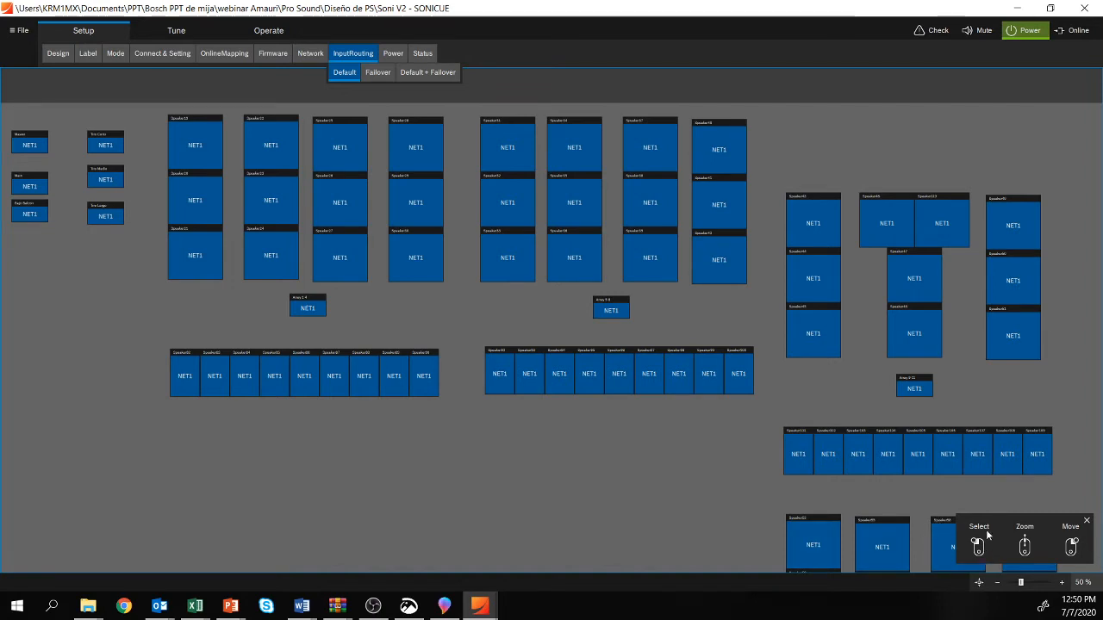
Step: Look over the default input routing of the speakers, arrays and zone groups across the whole layout
{"action": "left_click_drag", "start_coordinate": [605, 473], "coordinate": [545, 461]}
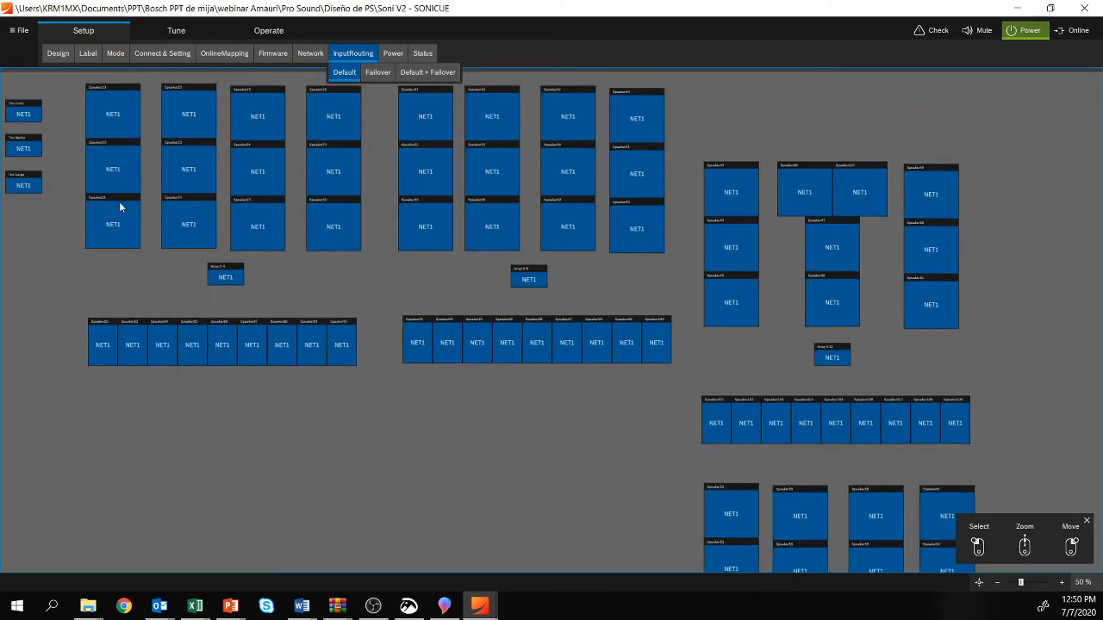
{"action": "scroll", "coordinate": [455, 235], "scroll_direction": "down", "scroll_amount": 4}
{"action": "scroll", "coordinate": [315, 288], "scroll_direction": "up", "scroll_amount": 4}
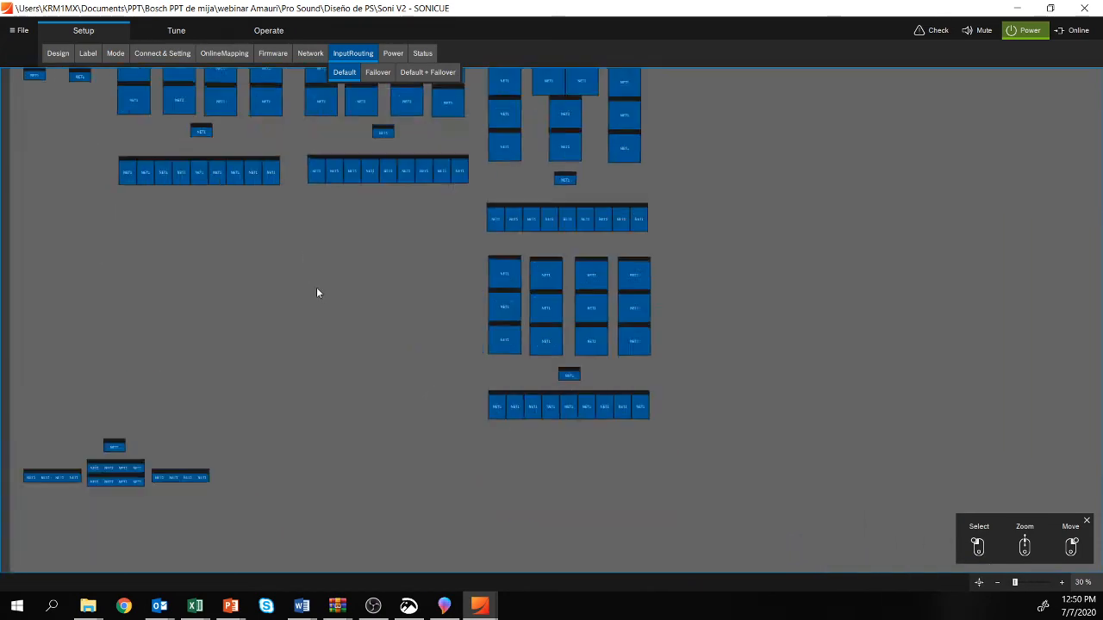
{"action": "left_click_drag", "start_coordinate": [337, 298], "coordinate": [471, 130]}
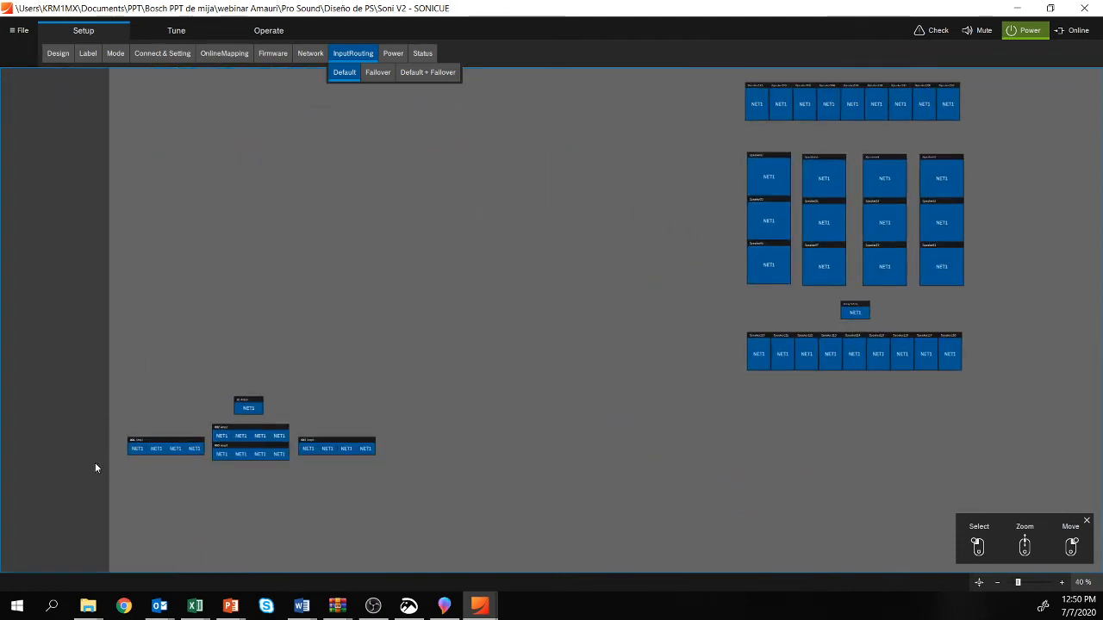
{"action": "left_click_drag", "start_coordinate": [378, 181], "coordinate": [317, 440]}
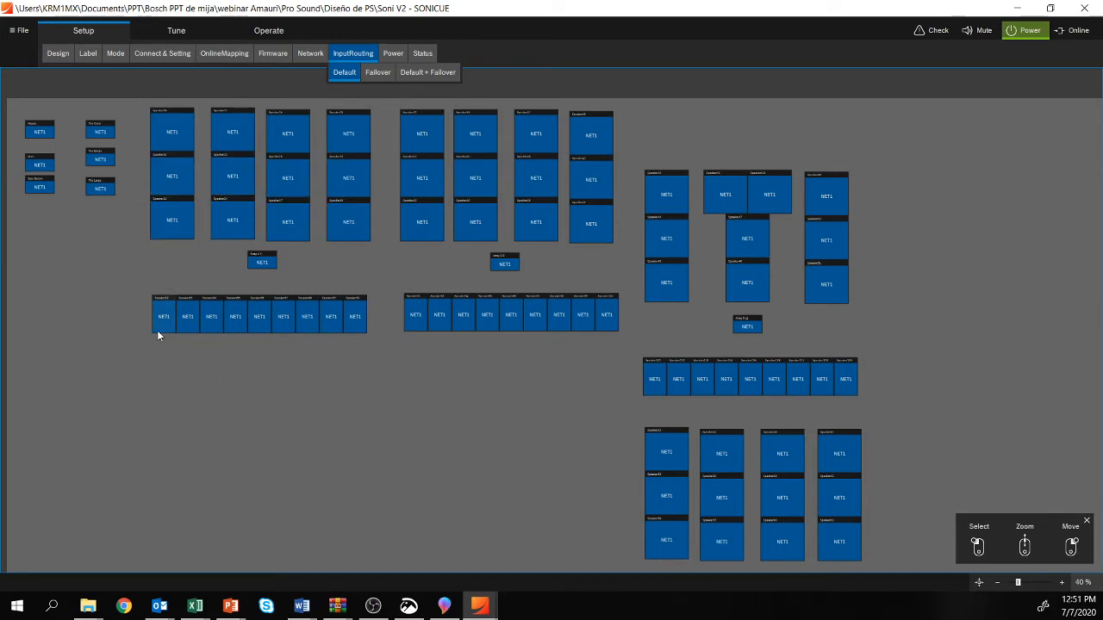
{"action": "left_click", "coordinate": [359, 327]}
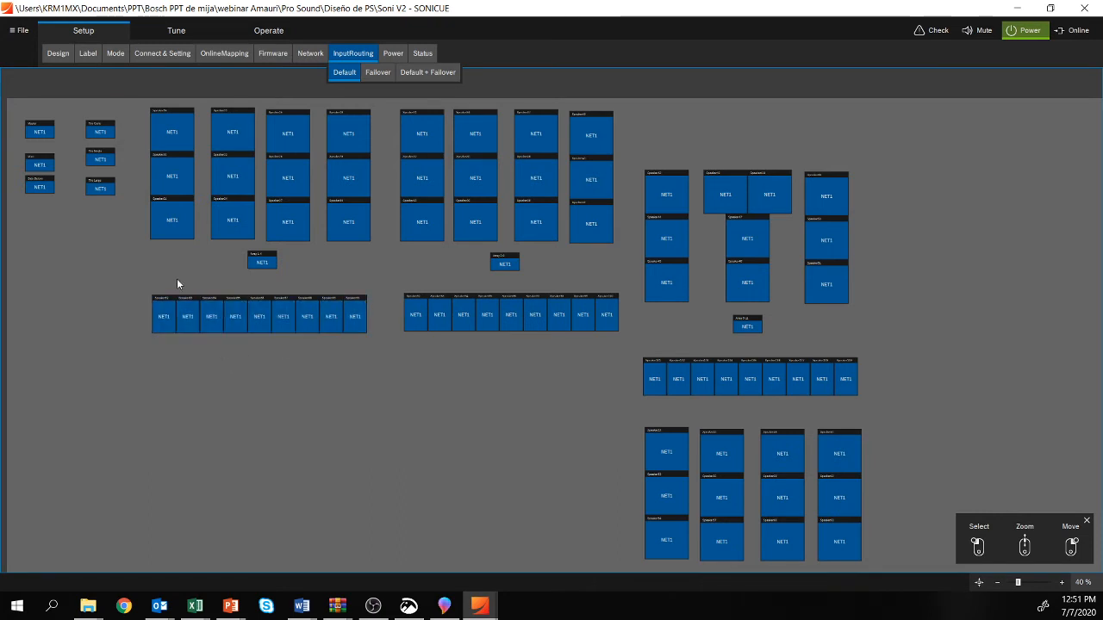
Step: Examine the Master, Main, Bajo Balcon and Tiro groups and the speakers that belong to the Tiro Largo group
{"action": "scroll", "coordinate": [86, 224], "scroll_direction": "up", "scroll_amount": 5}
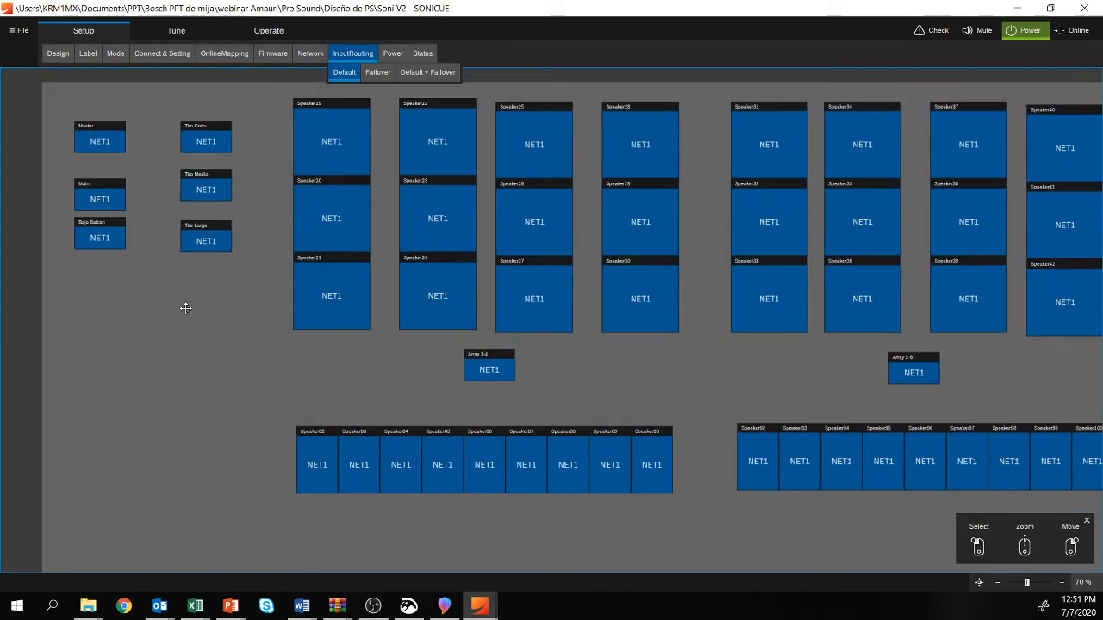
{"action": "scroll", "coordinate": [147, 210], "scroll_direction": "up", "scroll_amount": 5}
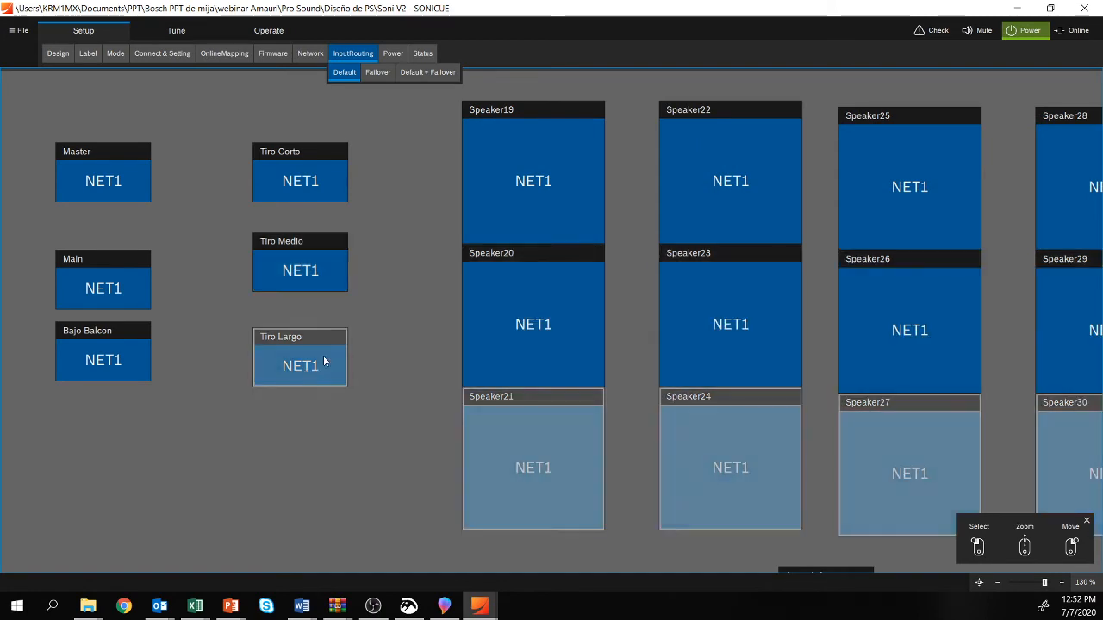
{"action": "scroll", "coordinate": [443, 228], "scroll_direction": "down", "scroll_amount": 2}
{"action": "scroll", "coordinate": [444, 227], "scroll_direction": "down", "scroll_amount": 5}
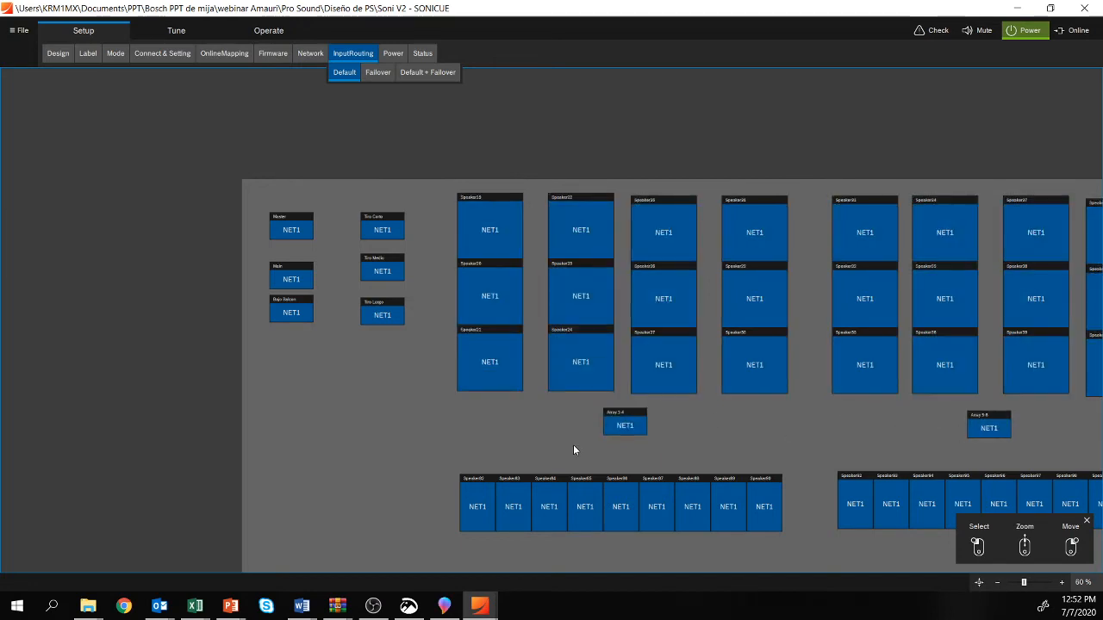
Step: Survey the array groups and their speaker blocks from a full overview of the input routing layout
{"action": "scroll", "coordinate": [568, 444], "scroll_direction": "down", "scroll_amount": 1}
{"action": "left_click_drag", "start_coordinate": [468, 412], "coordinate": [271, 387]}
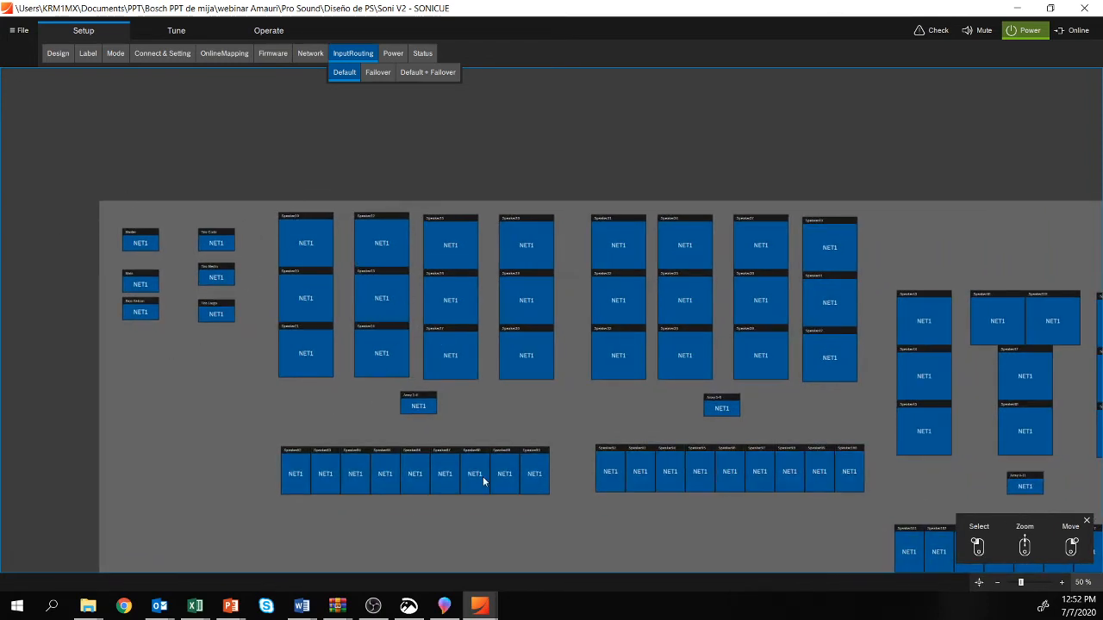
{"action": "scroll", "coordinate": [549, 388], "scroll_direction": "down", "scroll_amount": 5}
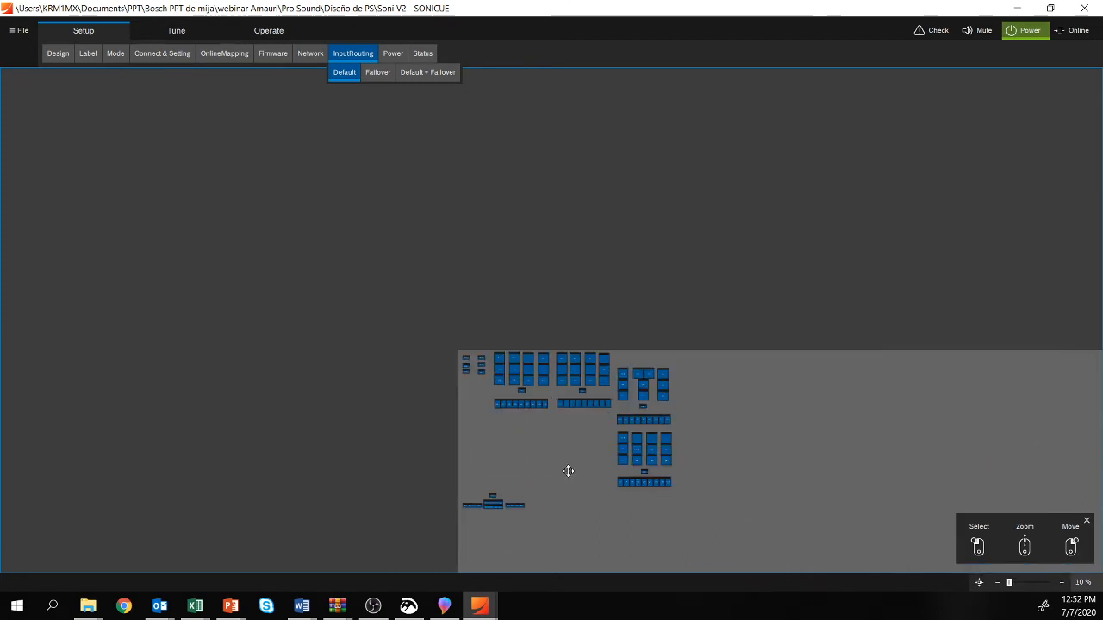
{"action": "left_click_drag", "start_coordinate": [569, 473], "coordinate": [471, 464]}
{"action": "scroll", "coordinate": [499, 417], "scroll_direction": "up", "scroll_amount": 4}
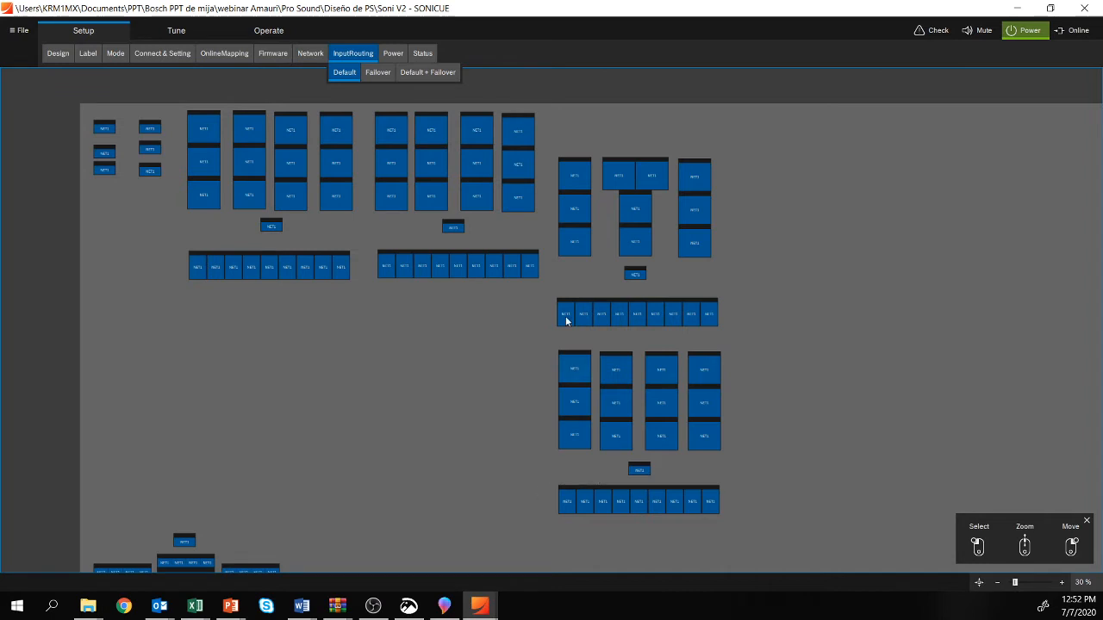
{"action": "scroll", "coordinate": [343, 139], "scroll_direction": "up", "scroll_amount": 1}
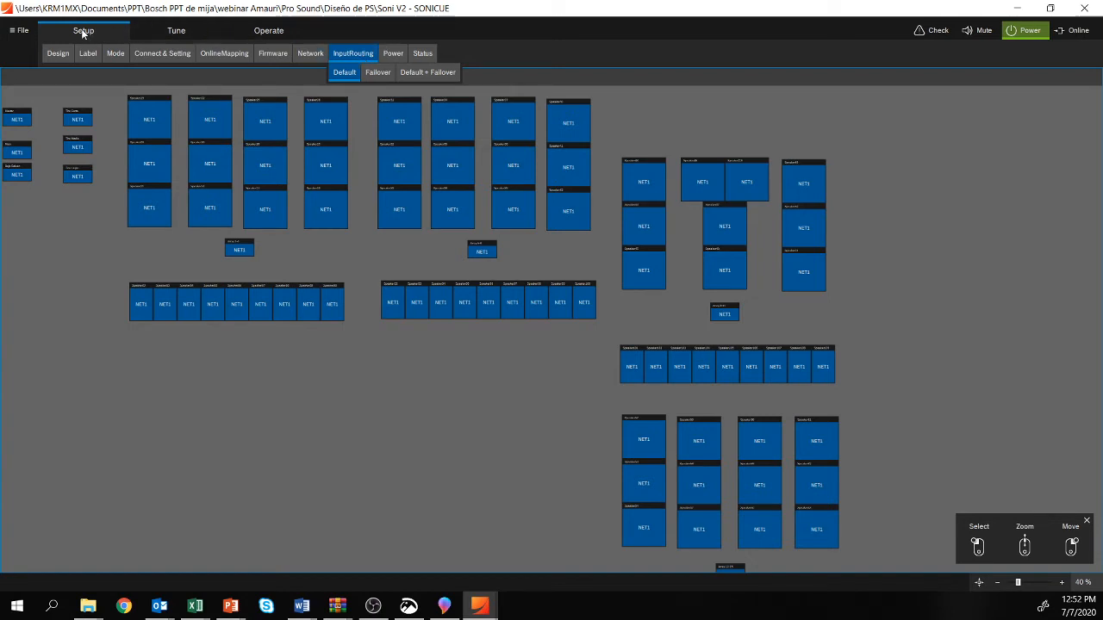
Step: Look at the Tune and Operate views of the system, and return to the input routing in Setup
{"action": "left_click", "coordinate": [179, 32]}
{"action": "left_click", "coordinate": [261, 31]}
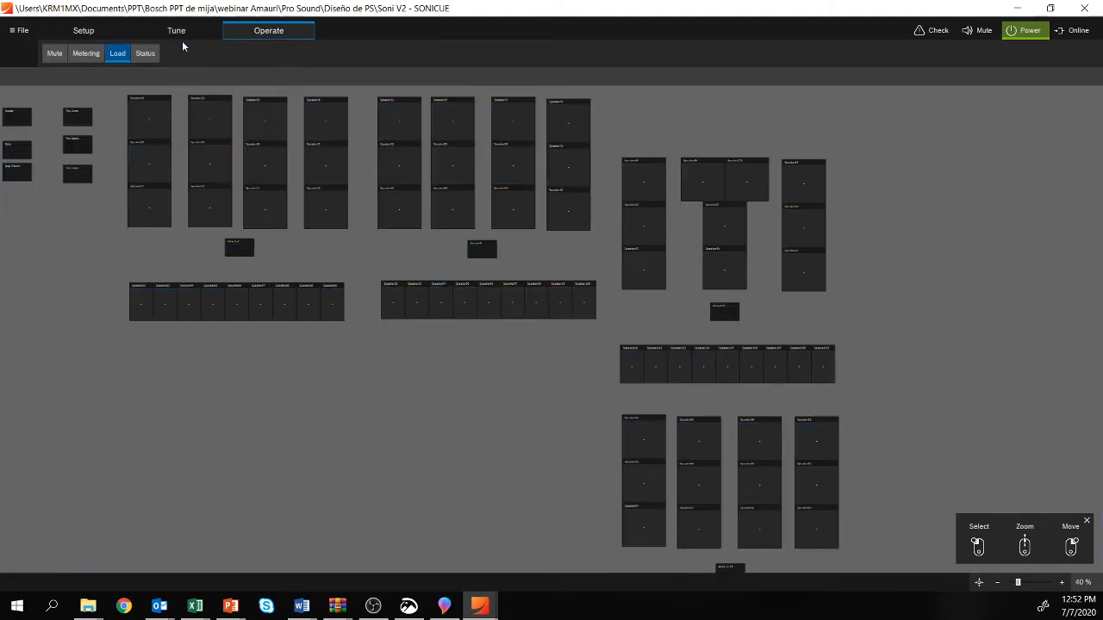
{"action": "left_click", "coordinate": [72, 35]}
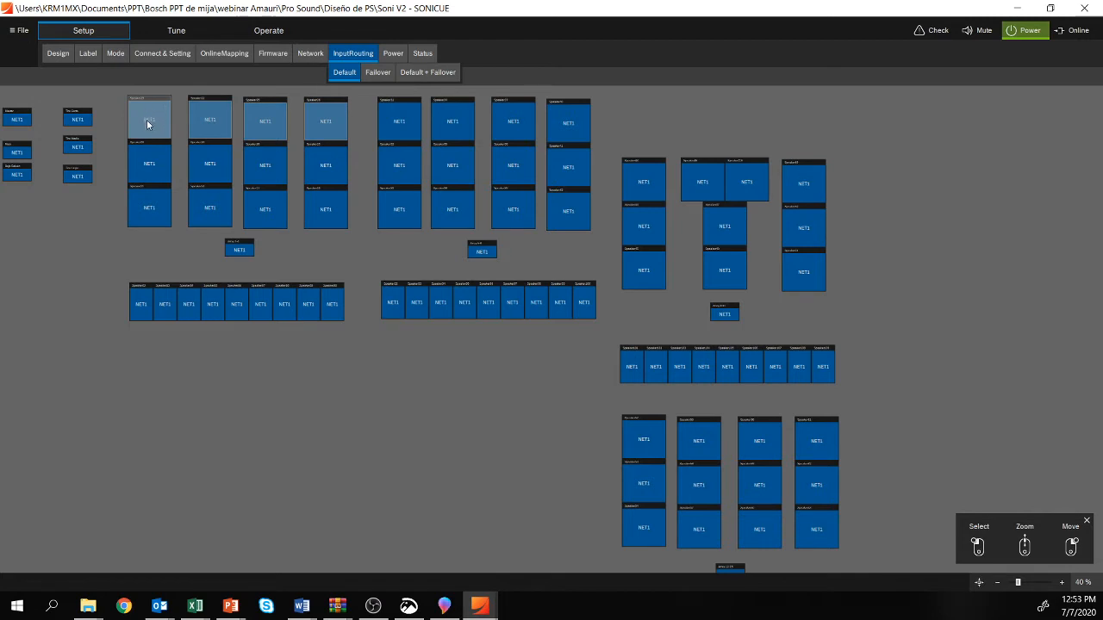
Step: Inspect the default input routing of Speaker19 and close its routing window
{"action": "double_click", "coordinate": [146, 123]}
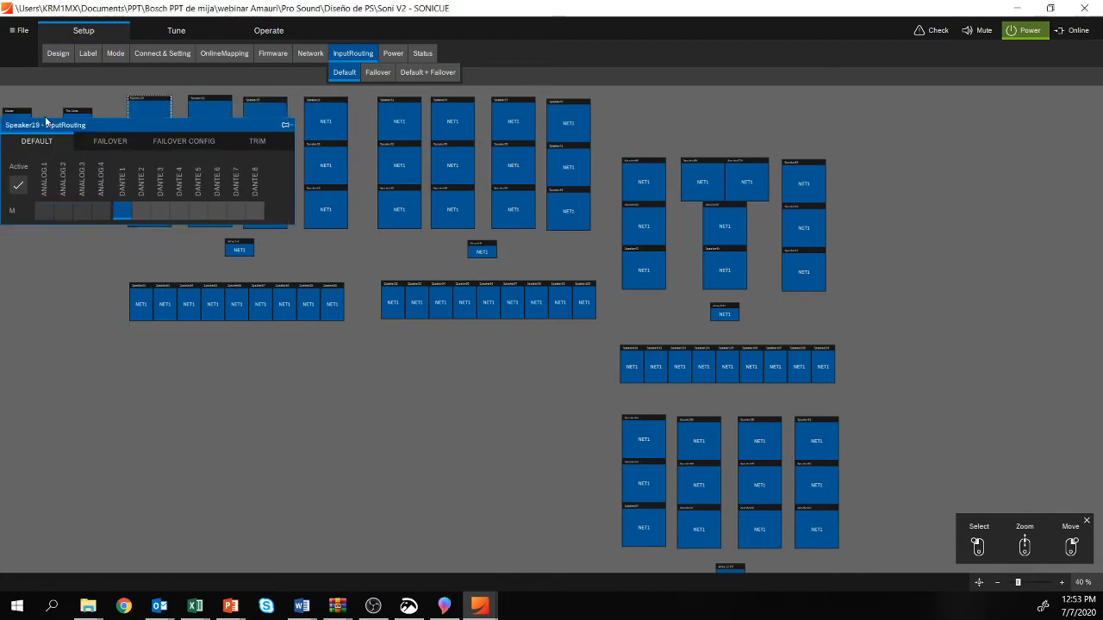
{"action": "left_click", "coordinate": [43, 117]}
{"action": "double_click", "coordinate": [134, 119]}
{"action": "left_click_drag", "start_coordinate": [97, 145], "coordinate": [227, 194]}
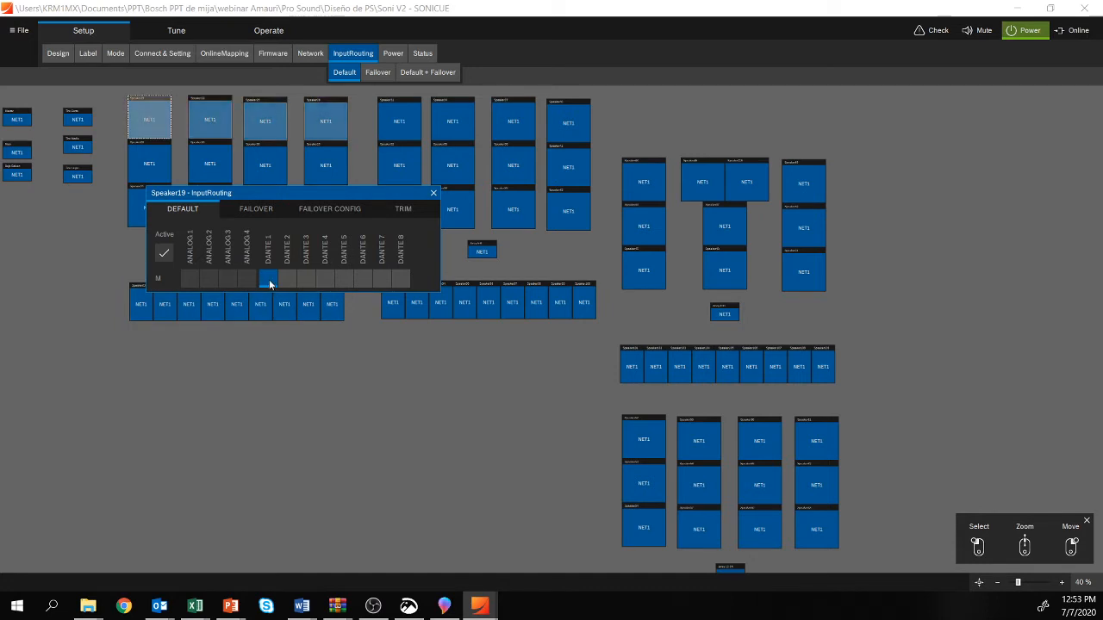
{"action": "left_click", "coordinate": [433, 194]}
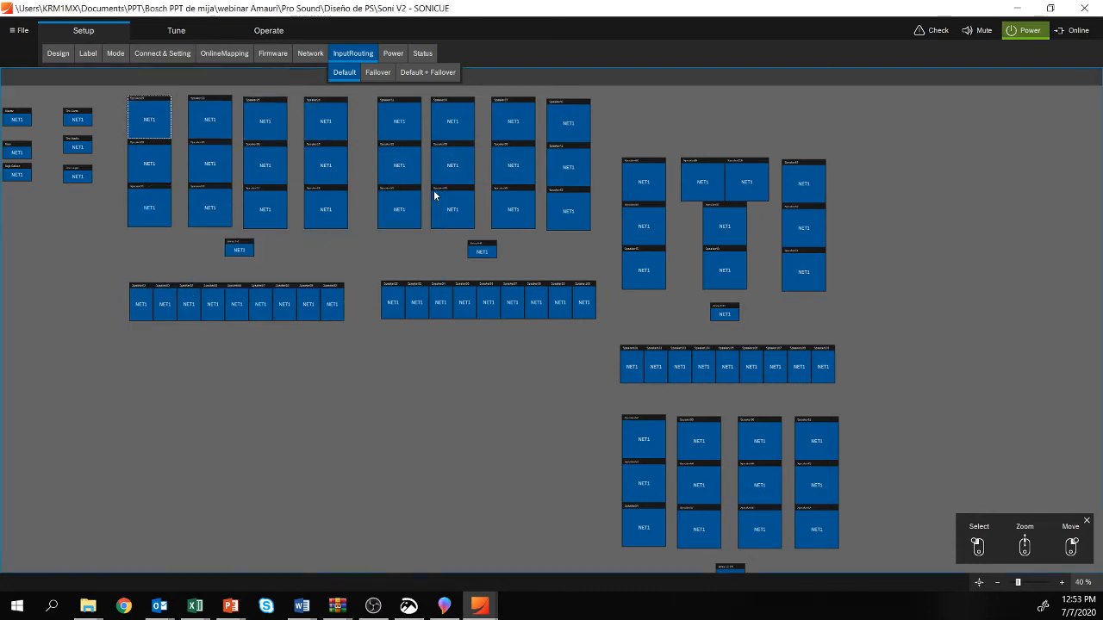
Step: Open the Master group's input routing and review its failover inputs and failover configuration
{"action": "left_click", "coordinate": [15, 124]}
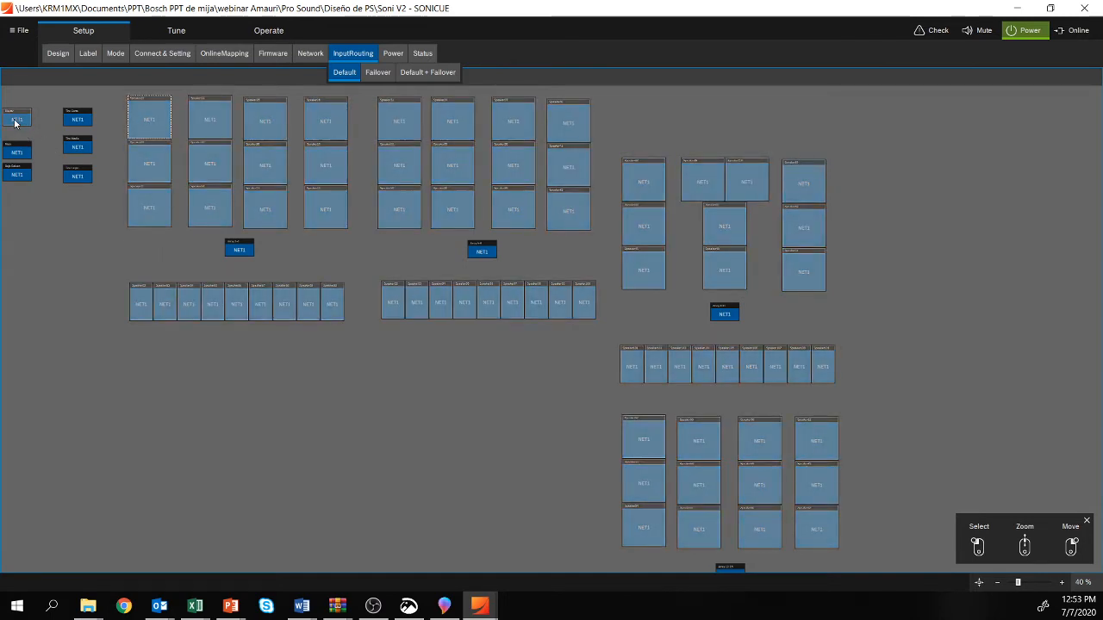
{"action": "double_click", "coordinate": [15, 124]}
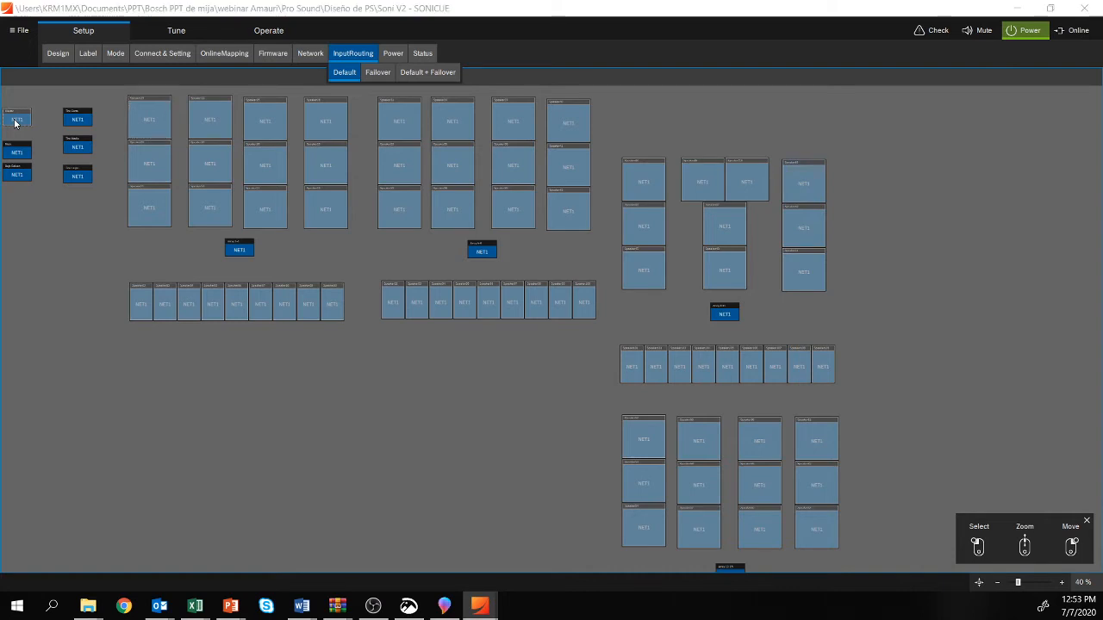
{"action": "left_click_drag", "start_coordinate": [91, 138], "coordinate": [249, 154]}
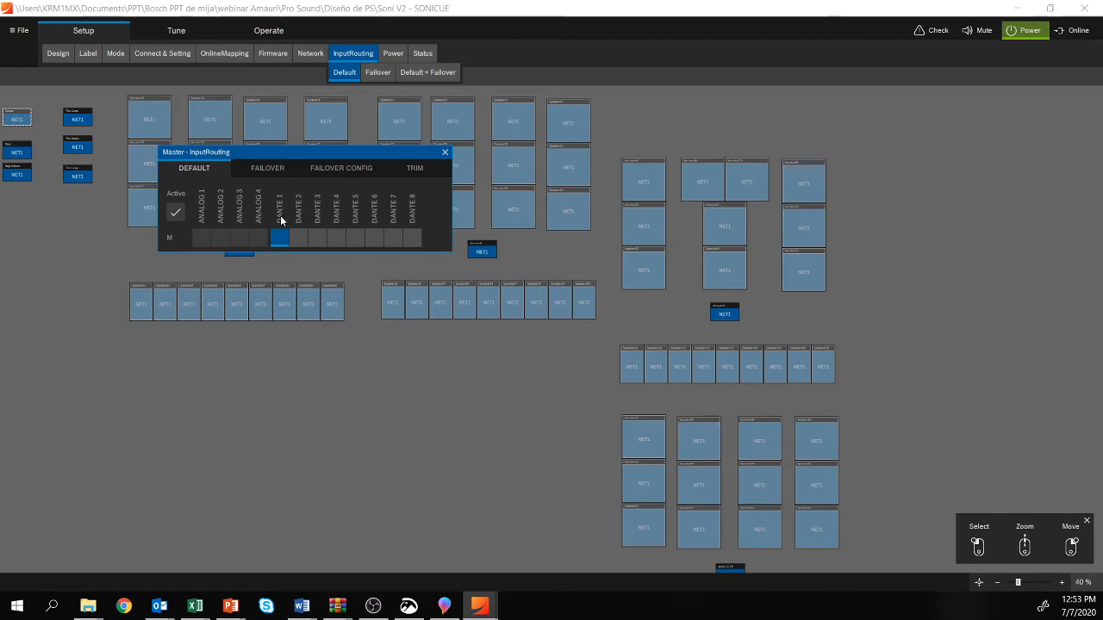
{"action": "left_click", "coordinate": [273, 167]}
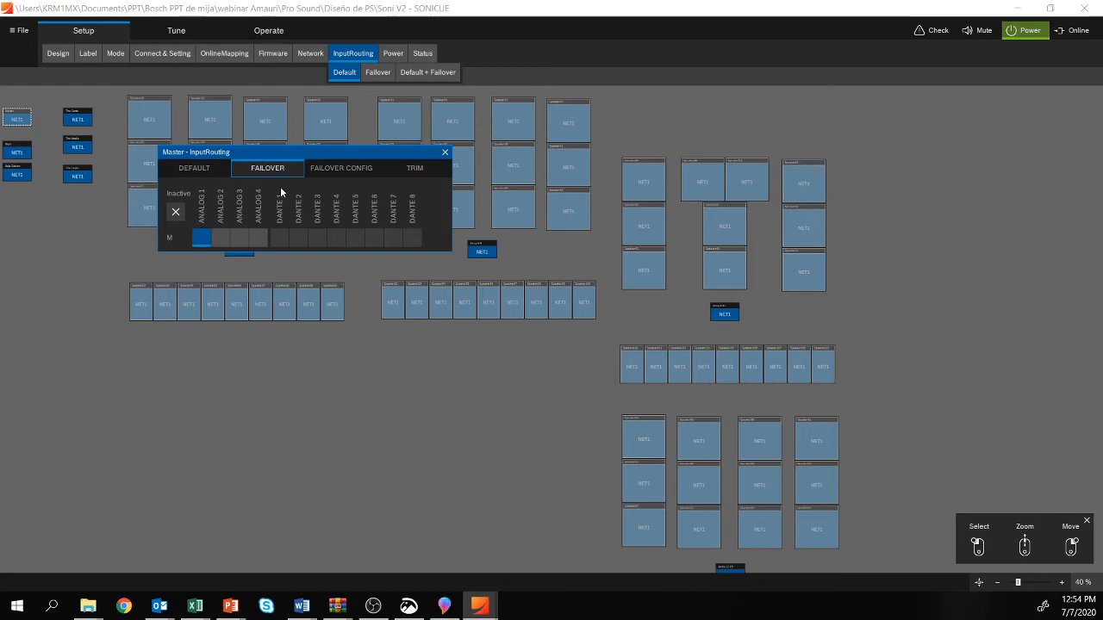
{"action": "left_click", "coordinate": [368, 167]}
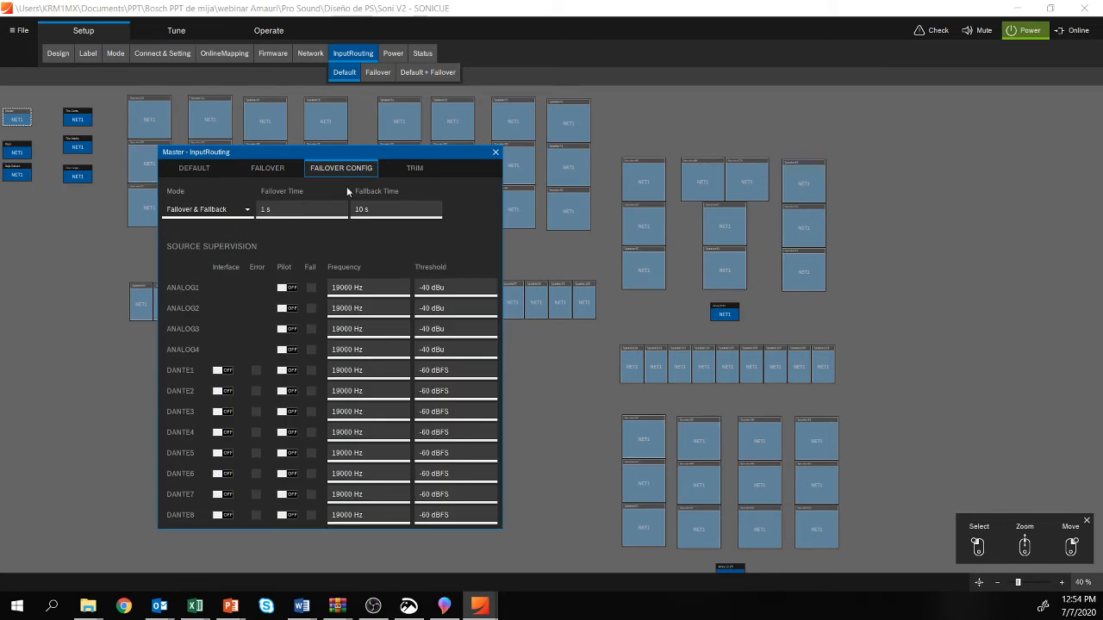
Step: Route the Master group's default input to DANTE 8 and close its routing window
{"action": "left_click", "coordinate": [193, 167]}
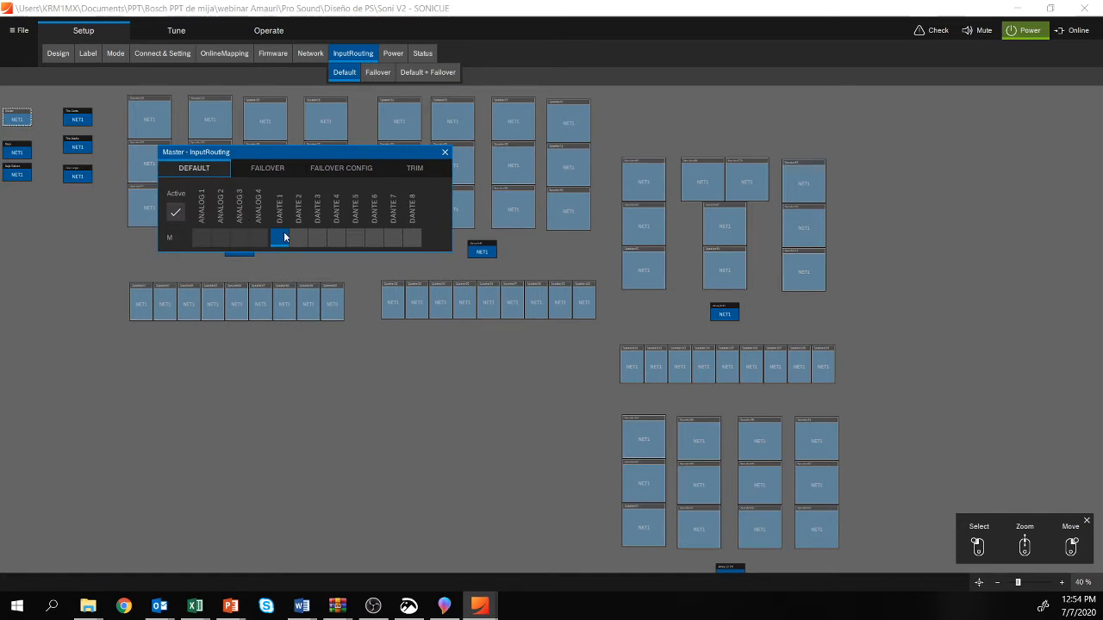
{"action": "left_click", "coordinate": [409, 240]}
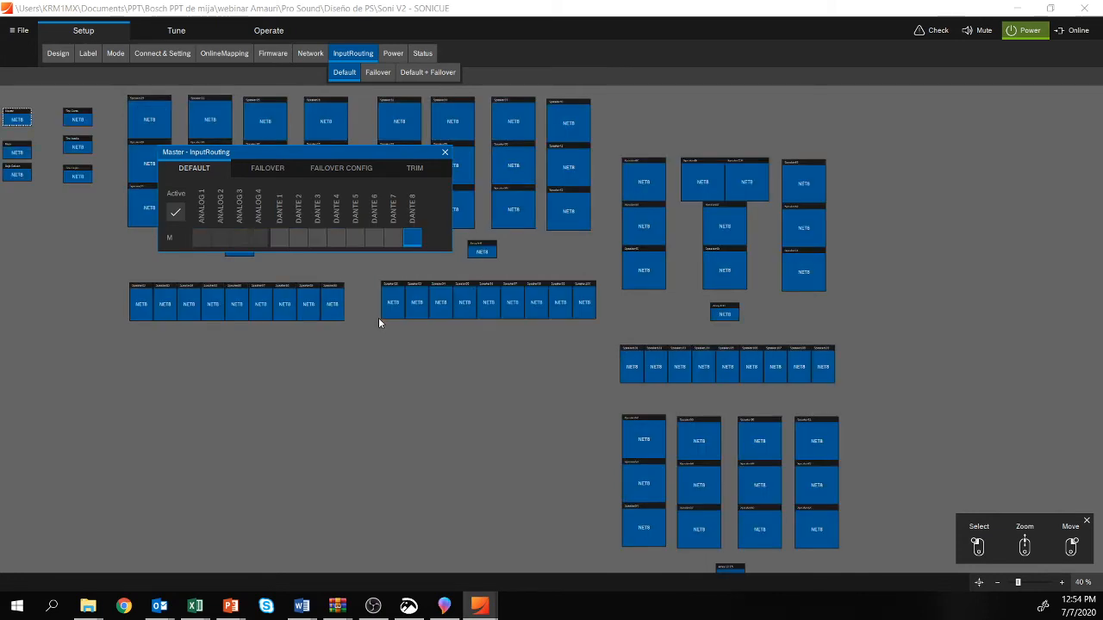
{"action": "scroll", "coordinate": [283, 397], "scroll_direction": "down", "scroll_amount": 1}
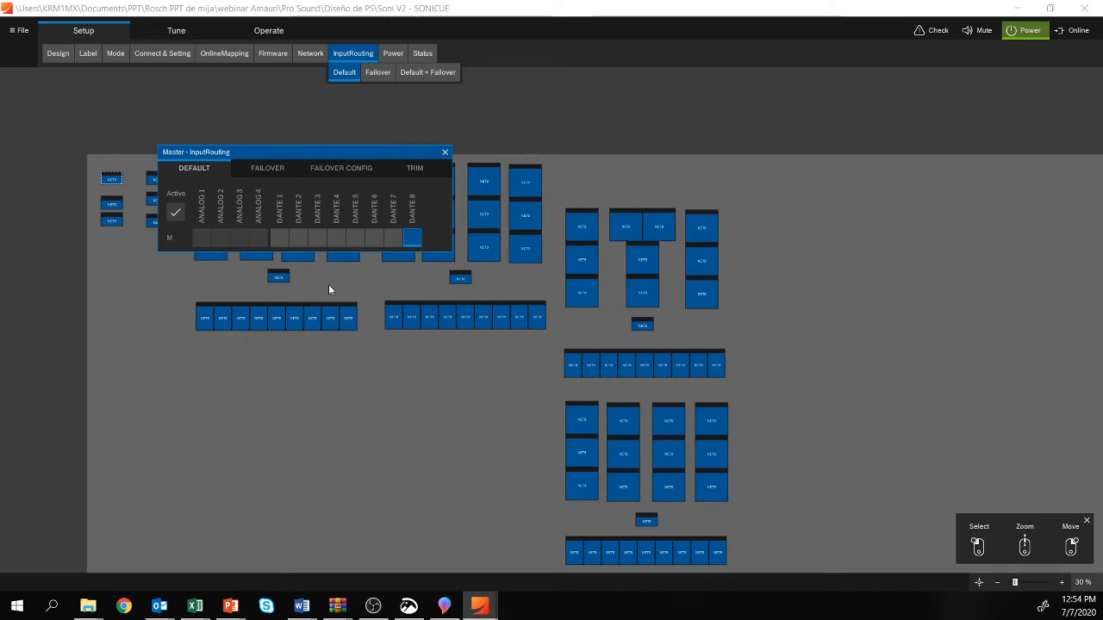
{"action": "left_click", "coordinate": [441, 151]}
{"action": "left_click_drag", "start_coordinate": [352, 354], "coordinate": [287, 318]}
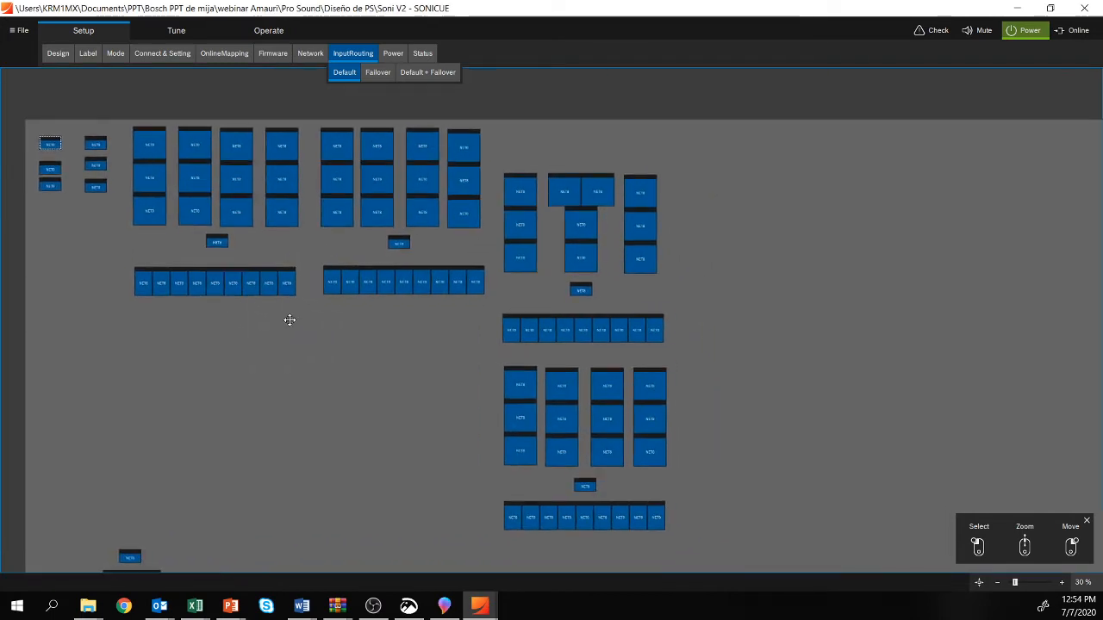
Step: Inspect the Master group's power settings in the Power view and close the window
{"action": "left_click", "coordinate": [394, 53]}
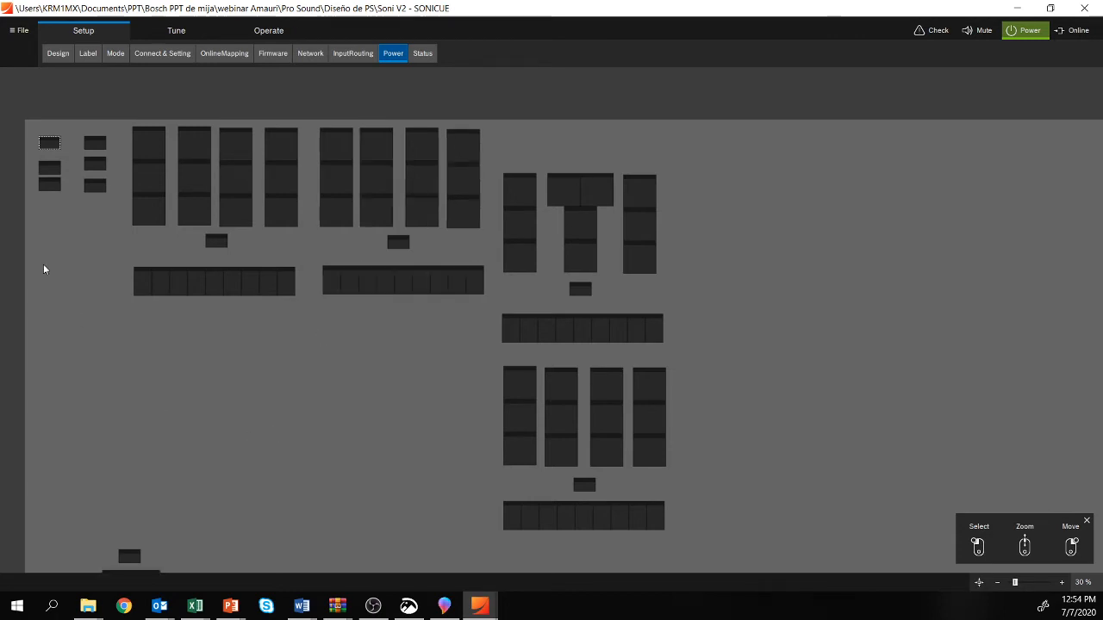
{"action": "double_click", "coordinate": [51, 143]}
{"action": "left_click_drag", "start_coordinate": [62, 166], "coordinate": [297, 308]}
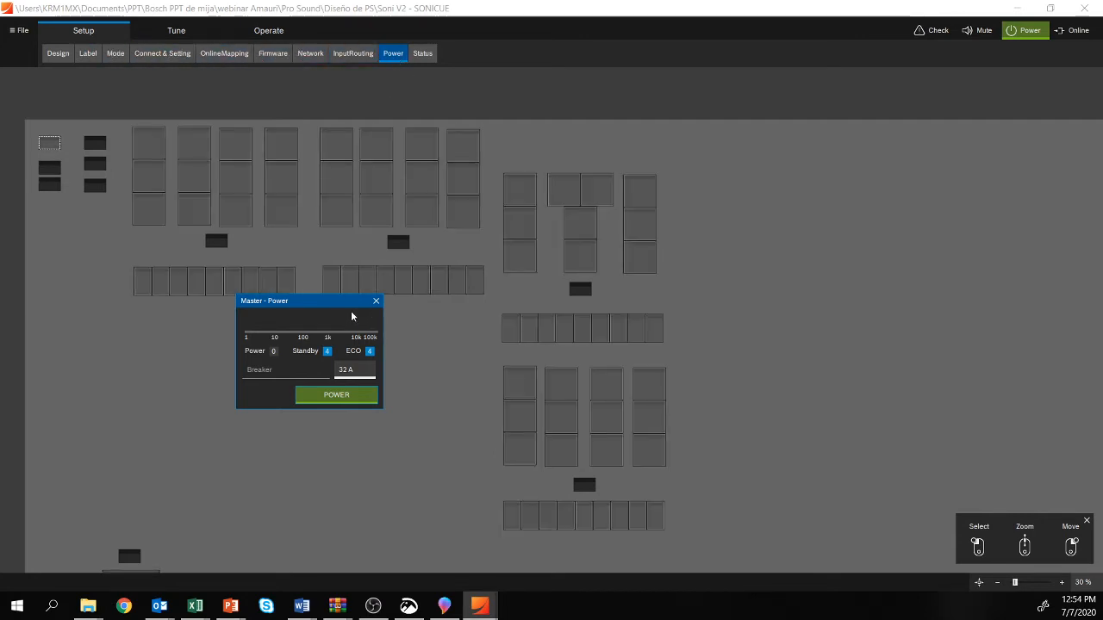
{"action": "left_click", "coordinate": [376, 301]}
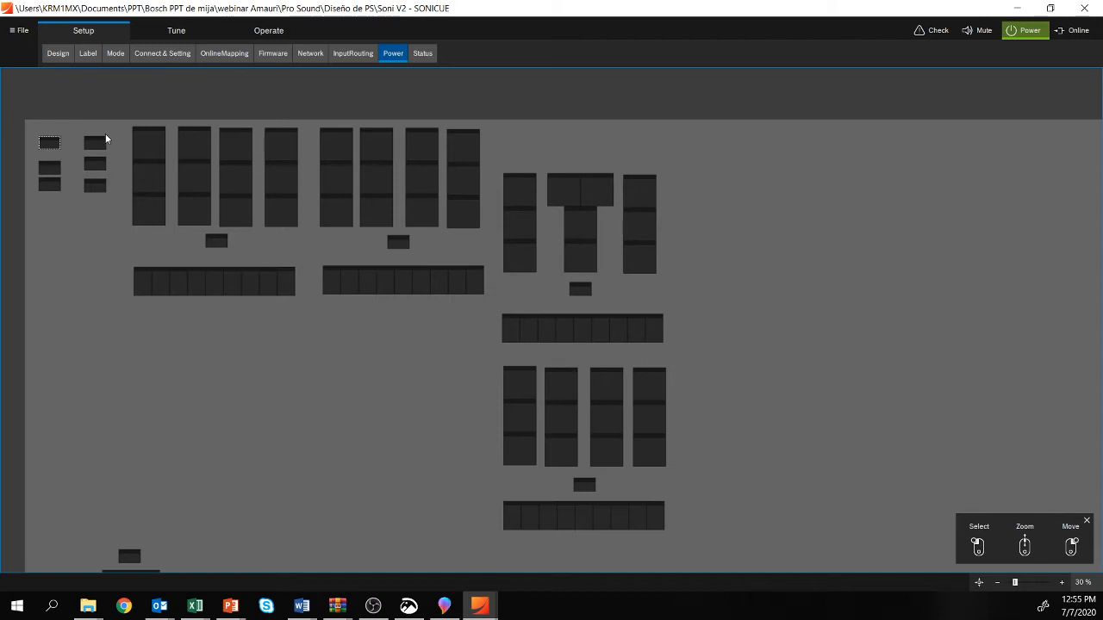
Step: Check the power settings of Speaker22, including its on-delay and breaker value, and close the window
{"action": "left_click", "coordinate": [392, 53]}
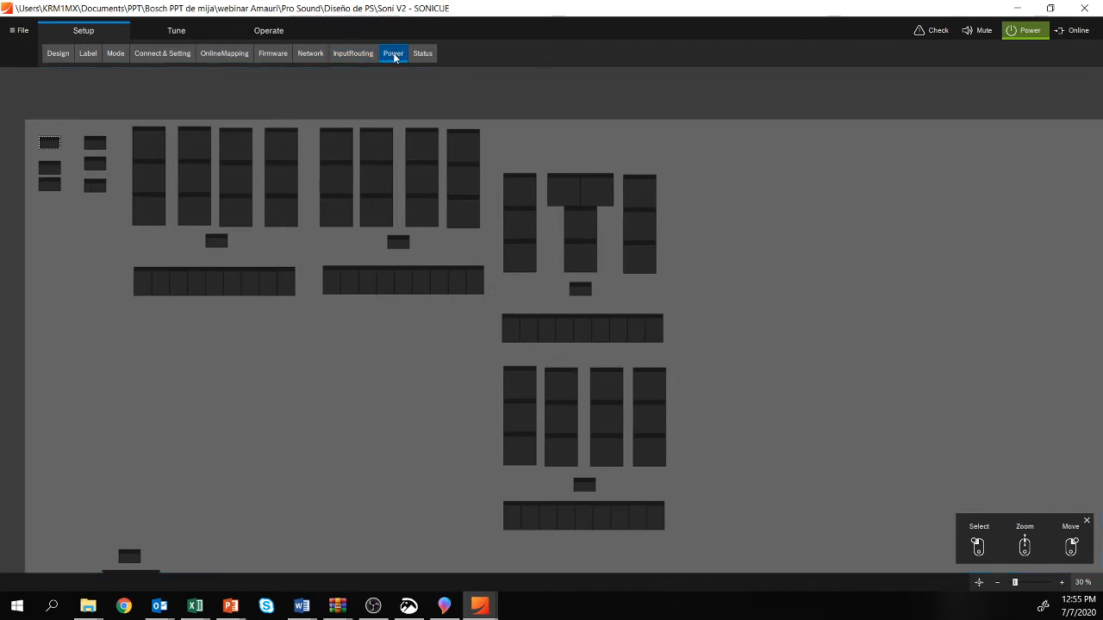
{"action": "left_click", "coordinate": [194, 149]}
{"action": "left_click_drag", "start_coordinate": [91, 159], "coordinate": [276, 204]}
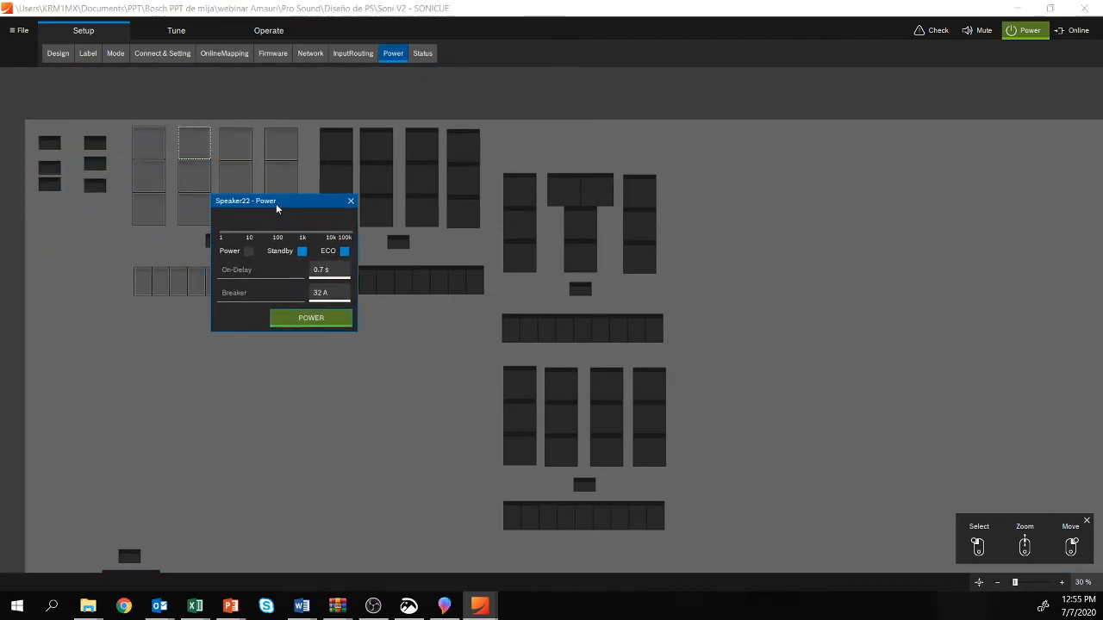
{"action": "left_click", "coordinate": [350, 201]}
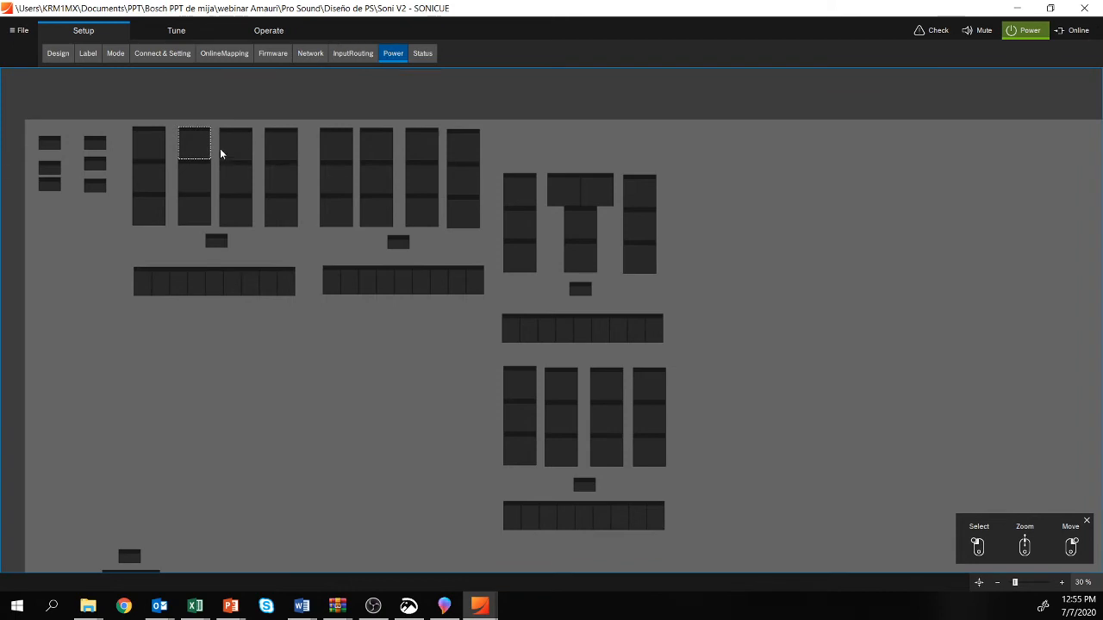
Step: Place the power windows of Speaker22 and Speaker31 side by side to compare their on-delay settings
{"action": "left_click", "coordinate": [191, 144]}
{"action": "left_click_drag", "start_coordinate": [89, 160], "coordinate": [196, 321]}
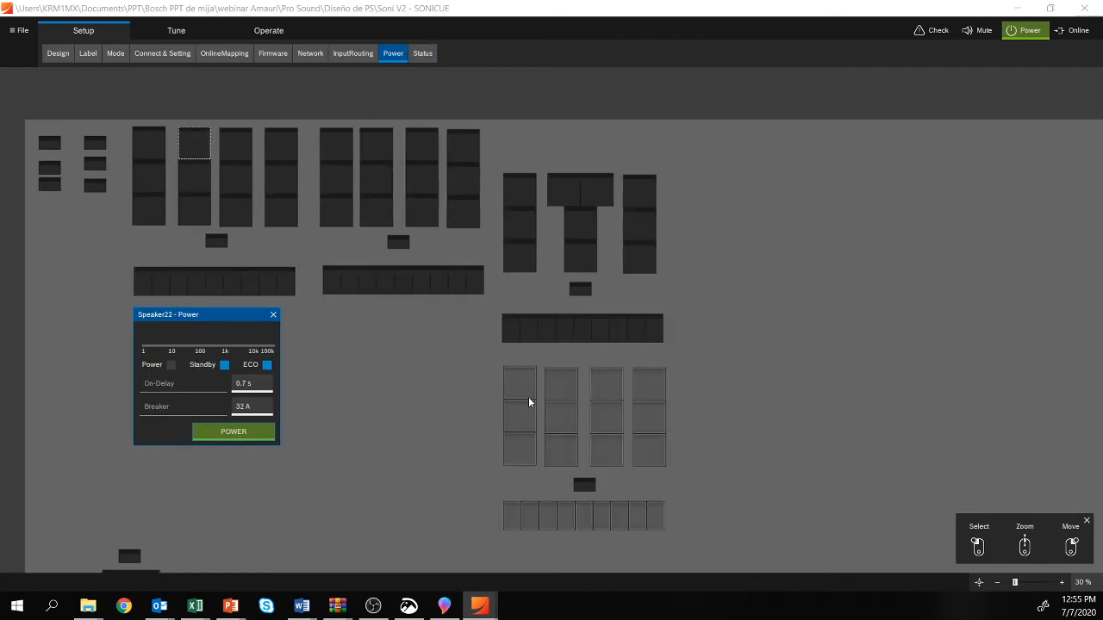
{"action": "left_click", "coordinate": [336, 157]}
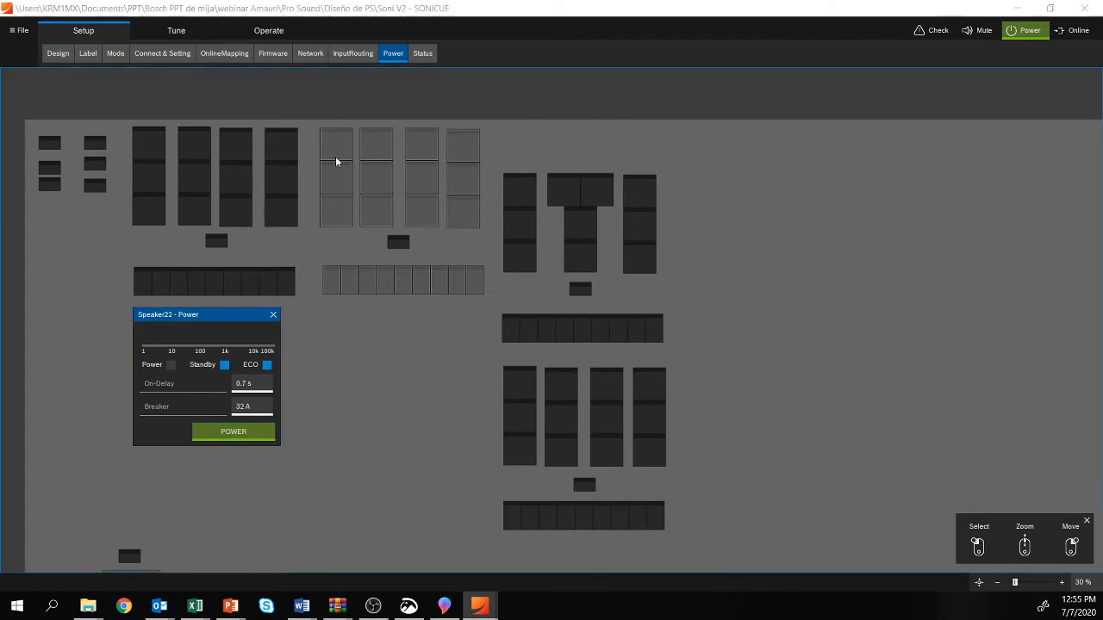
{"action": "left_click_drag", "start_coordinate": [227, 160], "coordinate": [349, 326]}
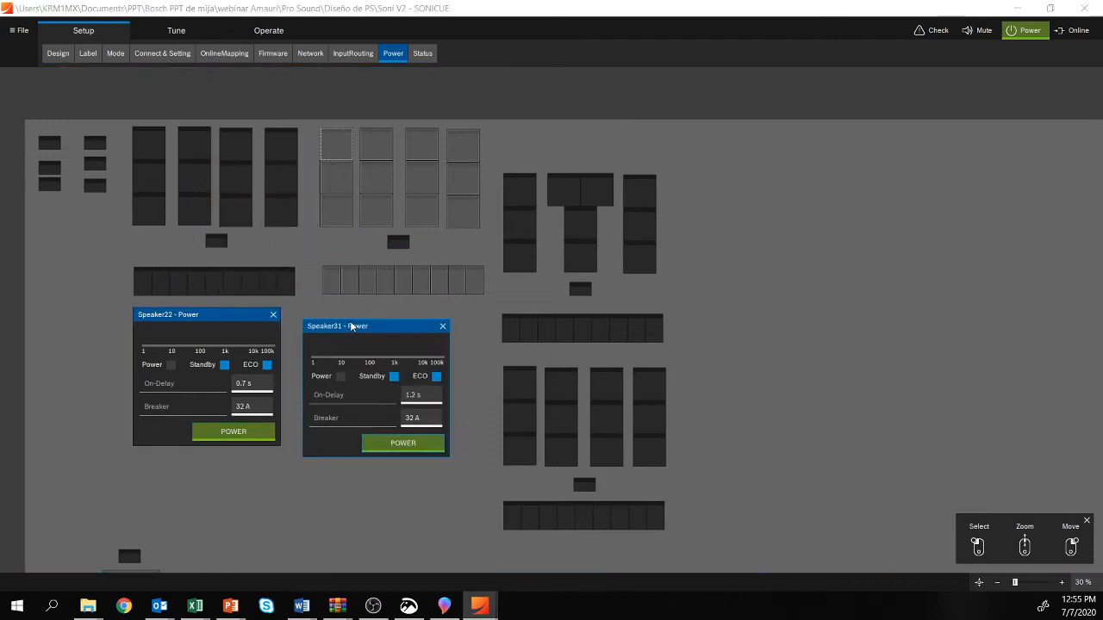
Step: Show the power windows of Speaker119 and Speaker55 beside the speaker arrays to compare their on-delay settings
{"action": "left_click", "coordinate": [587, 188]}
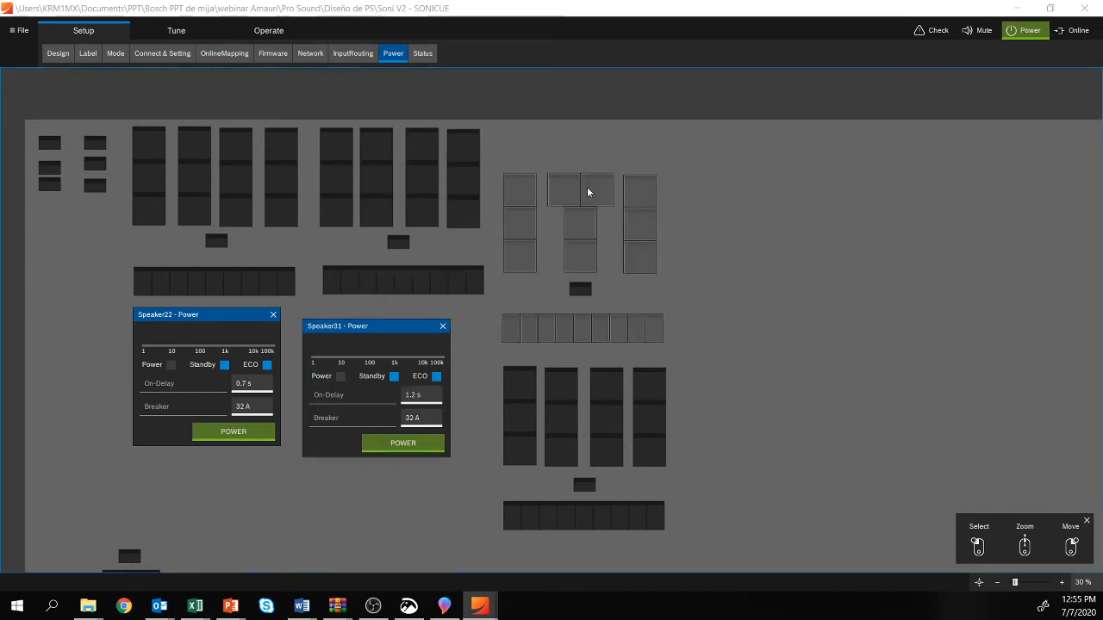
{"action": "left_click_drag", "start_coordinate": [462, 199], "coordinate": [742, 287]}
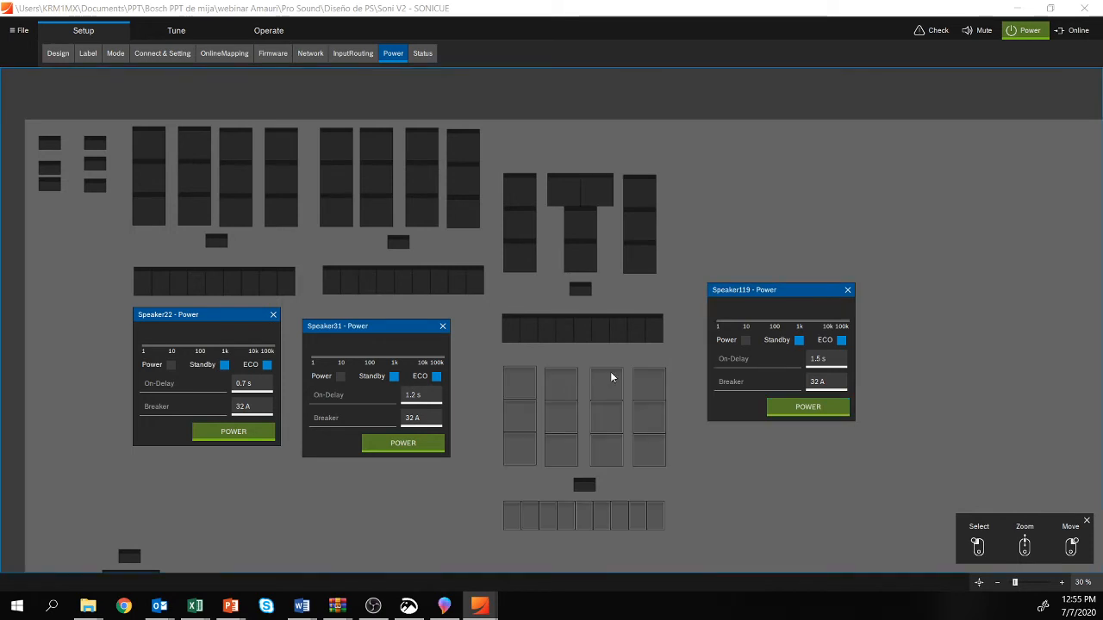
{"action": "left_click", "coordinate": [560, 383]}
{"action": "left_click_drag", "start_coordinate": [458, 399], "coordinate": [795, 114]}
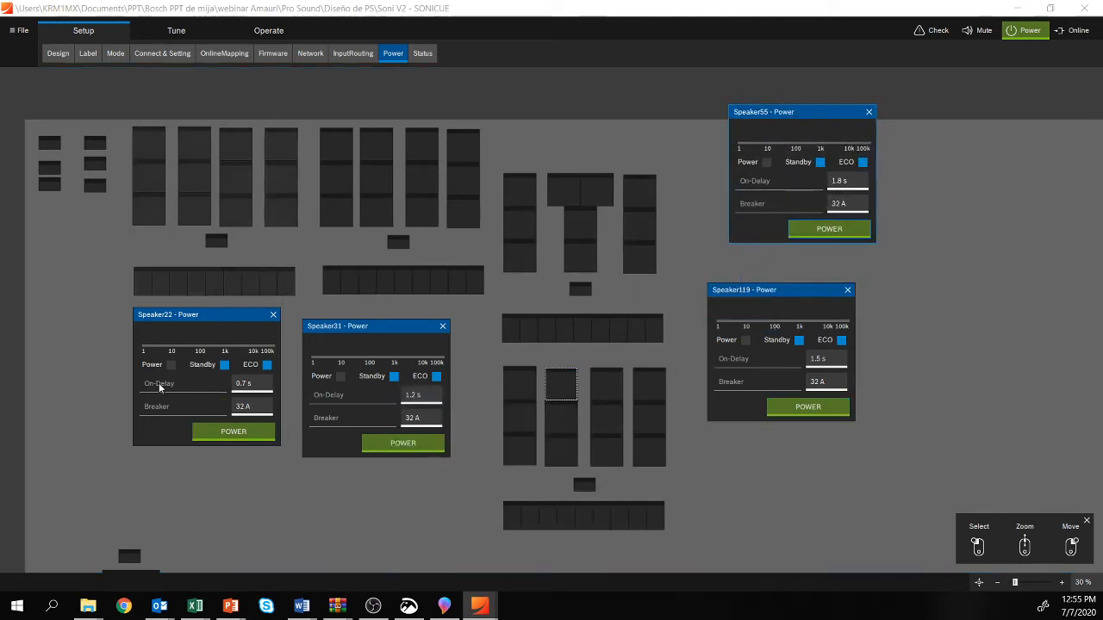
Step: In the Master group's power settings, try a breaker value of 20 A and restore it to 32 A
{"action": "left_click", "coordinate": [48, 145]}
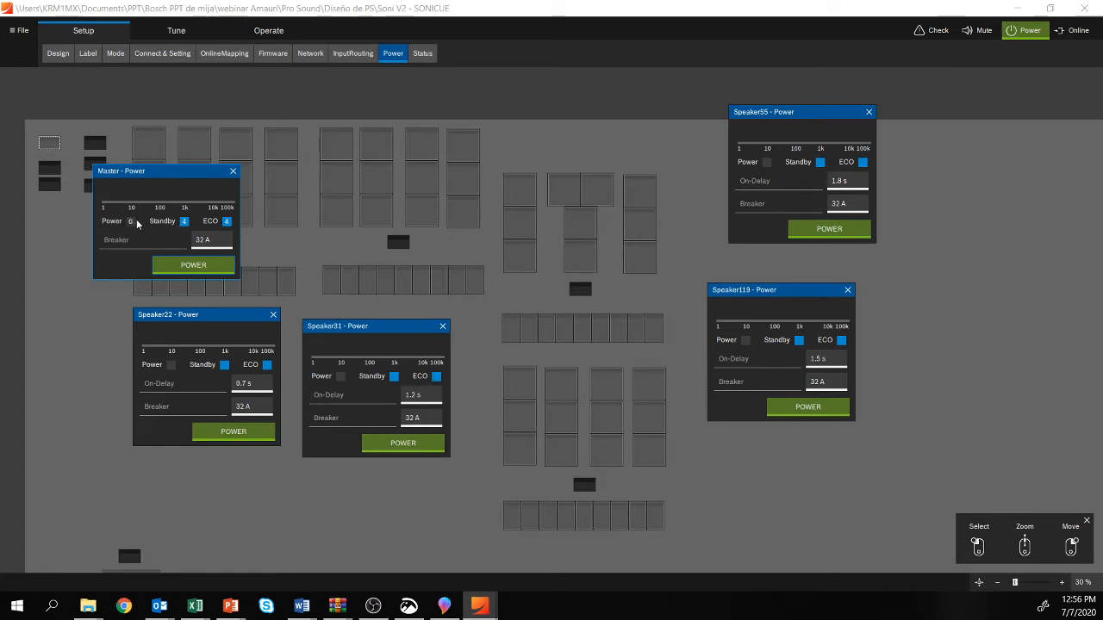
{"action": "left_click_drag", "start_coordinate": [136, 219], "coordinate": [121, 226]}
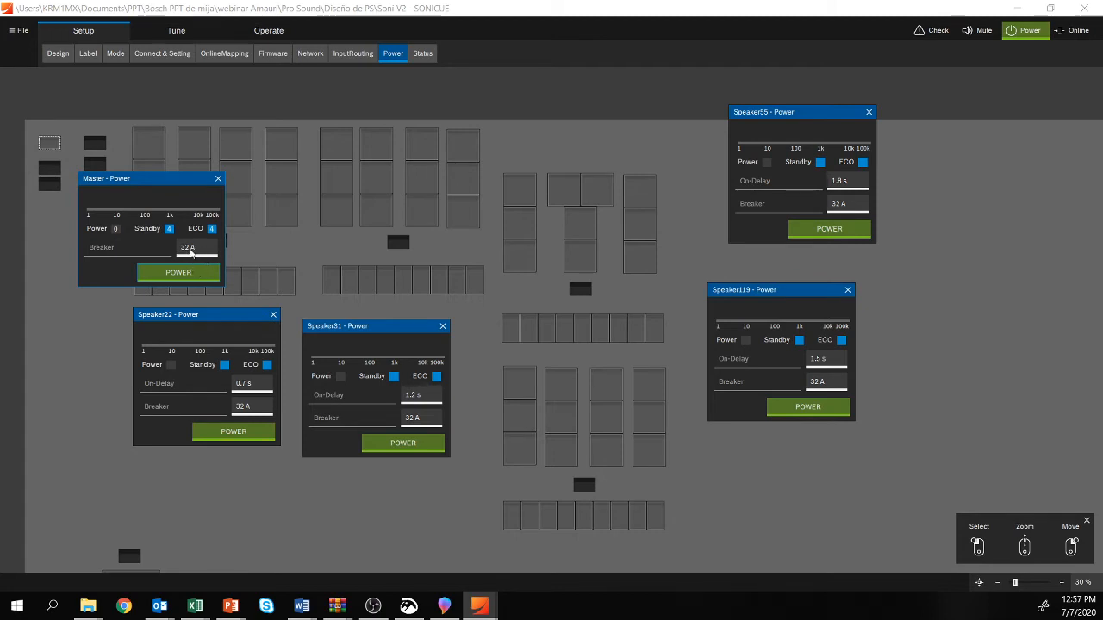
{"action": "double_click", "coordinate": [196, 249]}
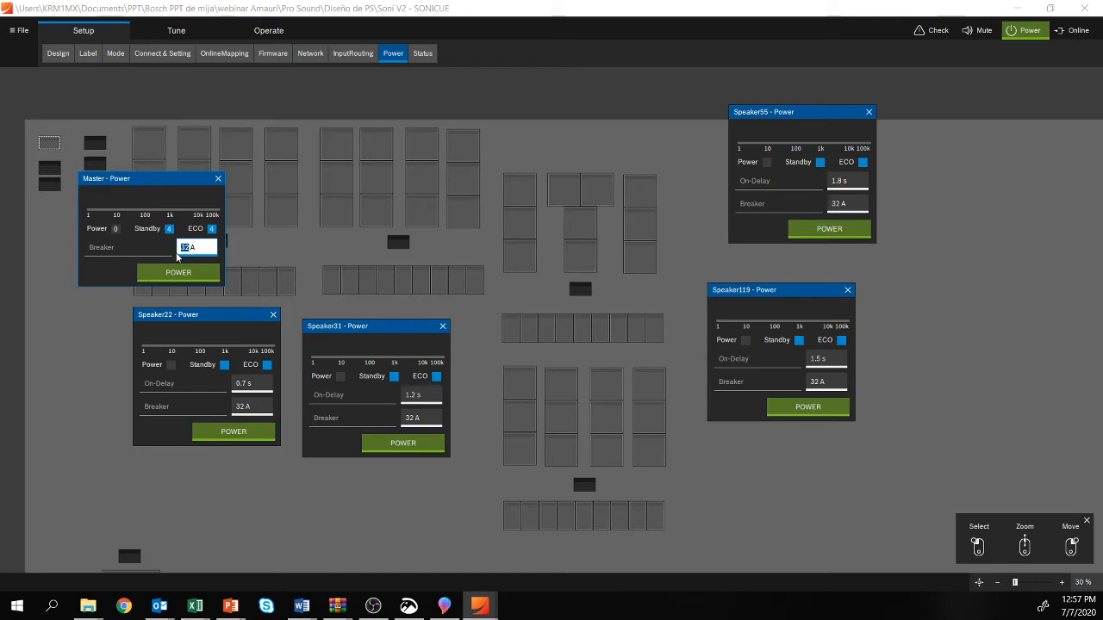
{"action": "type", "text": "20"}
{"action": "key", "text": "Return"}
{"action": "type", "text": "32"}
{"action": "key", "text": "Return"}
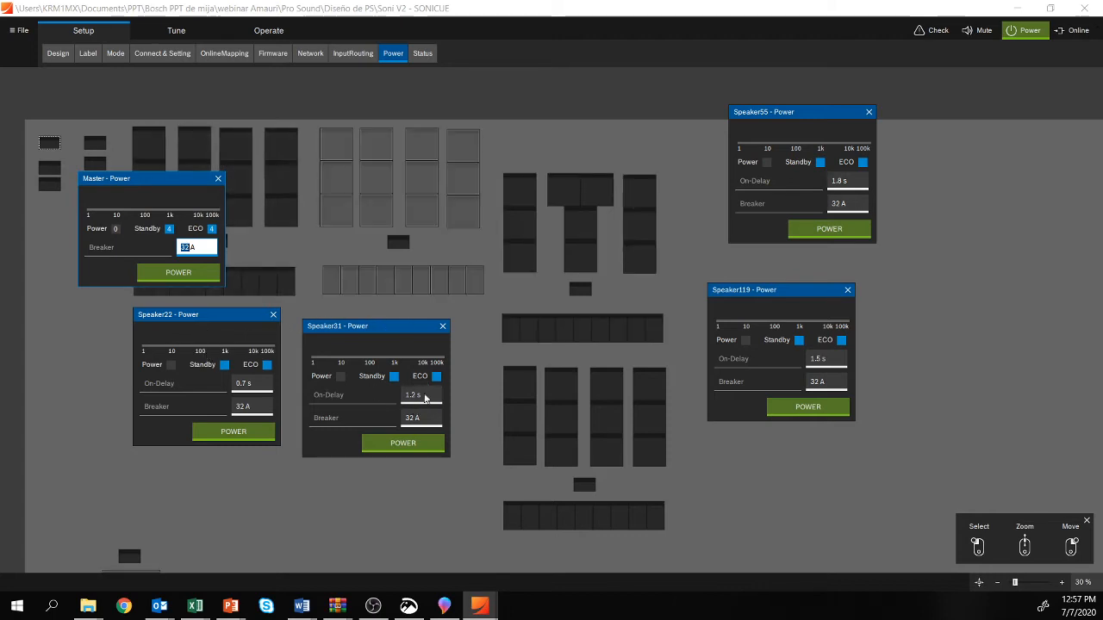
Step: Close the power windows of Speaker22, Speaker31, Speaker119, Speaker55 and the Master group
{"action": "mouse_move", "coordinate": [419, 405]}
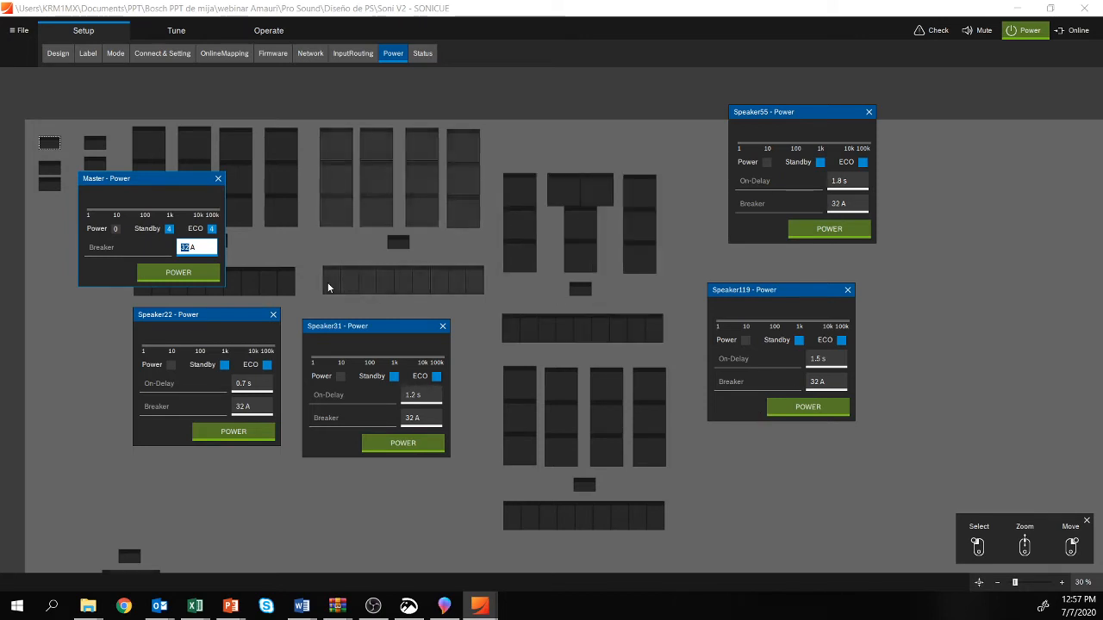
{"action": "left_click", "coordinate": [274, 315]}
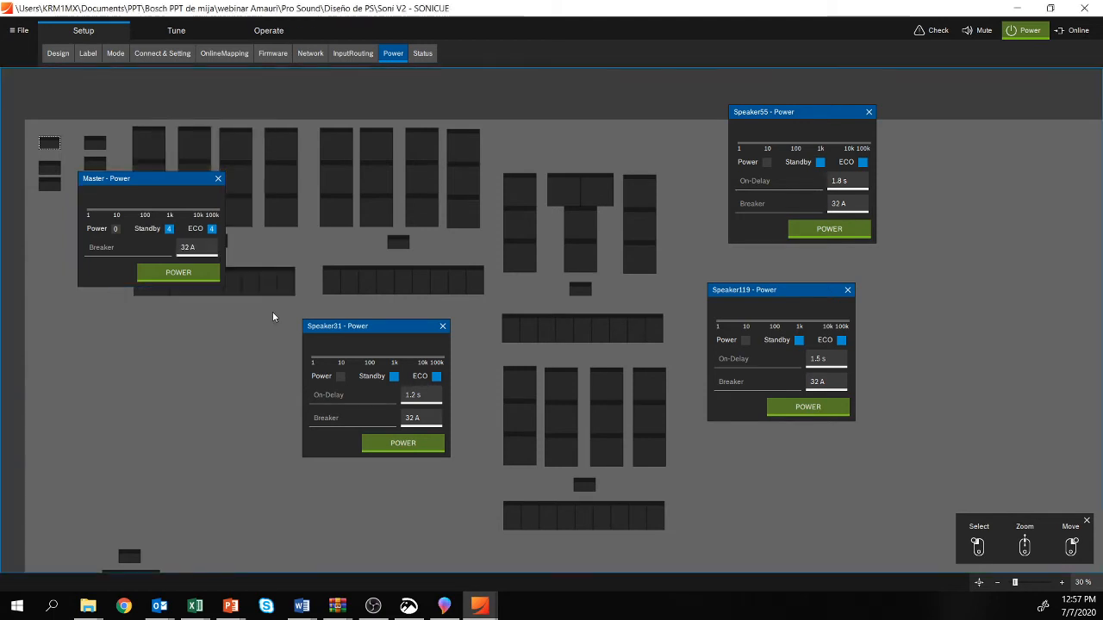
{"action": "left_click", "coordinate": [443, 325]}
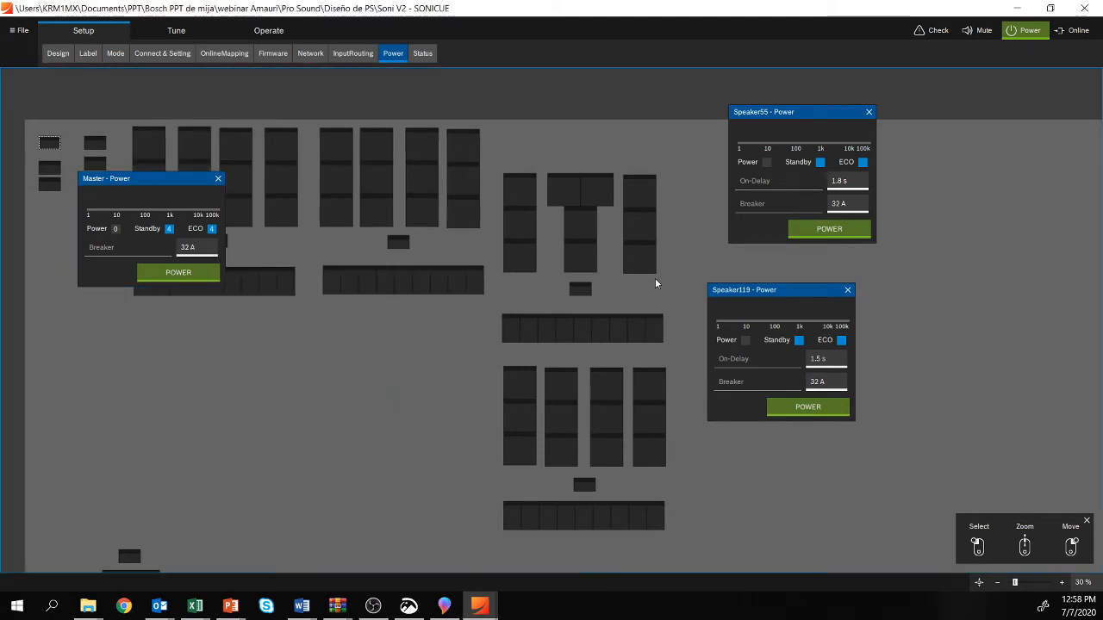
{"action": "left_click", "coordinate": [847, 291]}
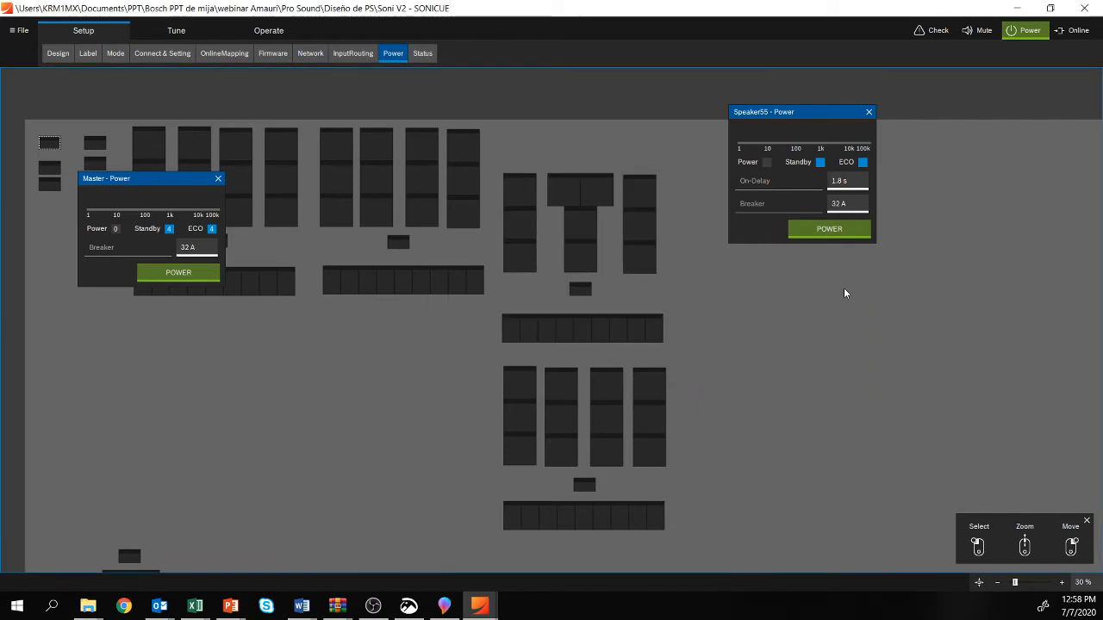
{"action": "left_click", "coordinate": [867, 112]}
{"action": "left_click", "coordinate": [219, 178]}
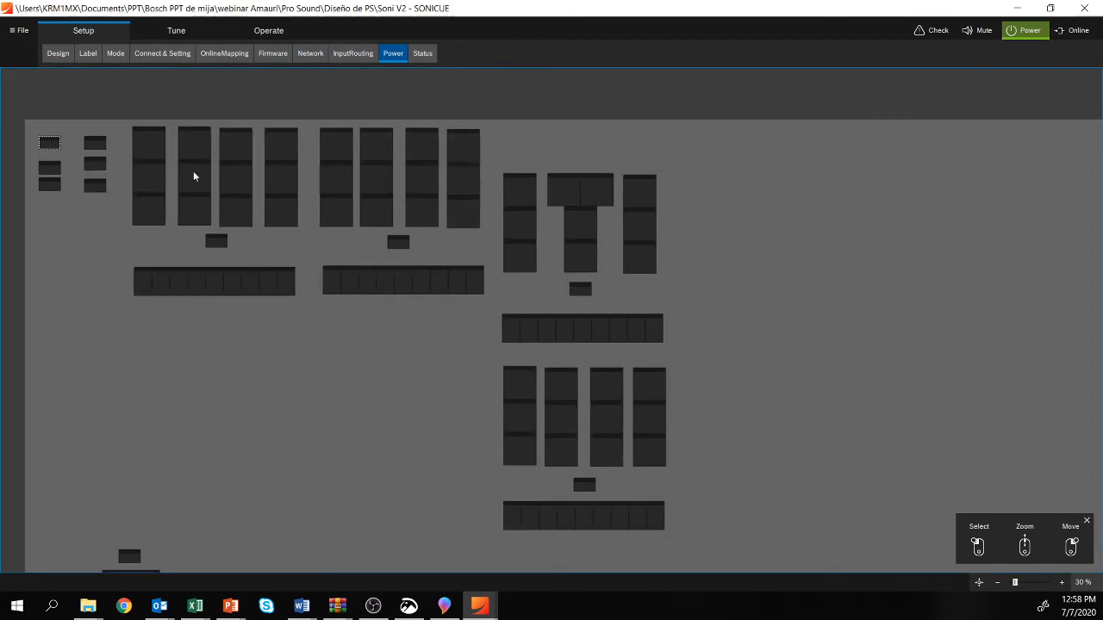
Step: Examine the status indicators of the speakers and groups in the Status view
{"action": "left_click", "coordinate": [430, 57]}
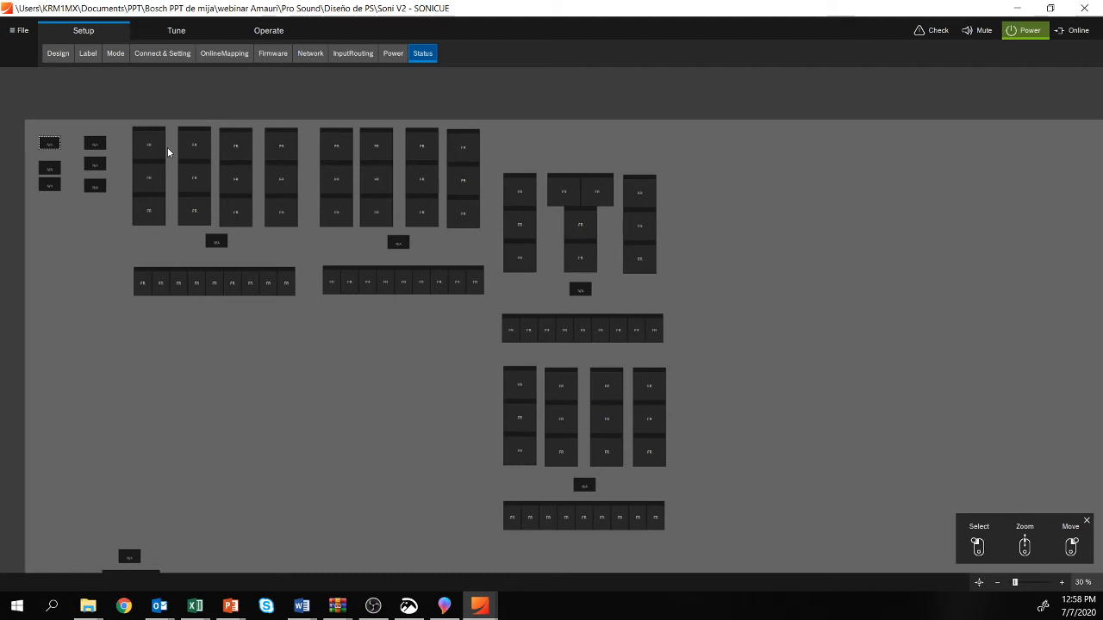
{"action": "scroll", "coordinate": [155, 140], "scroll_direction": "up", "scroll_amount": 4}
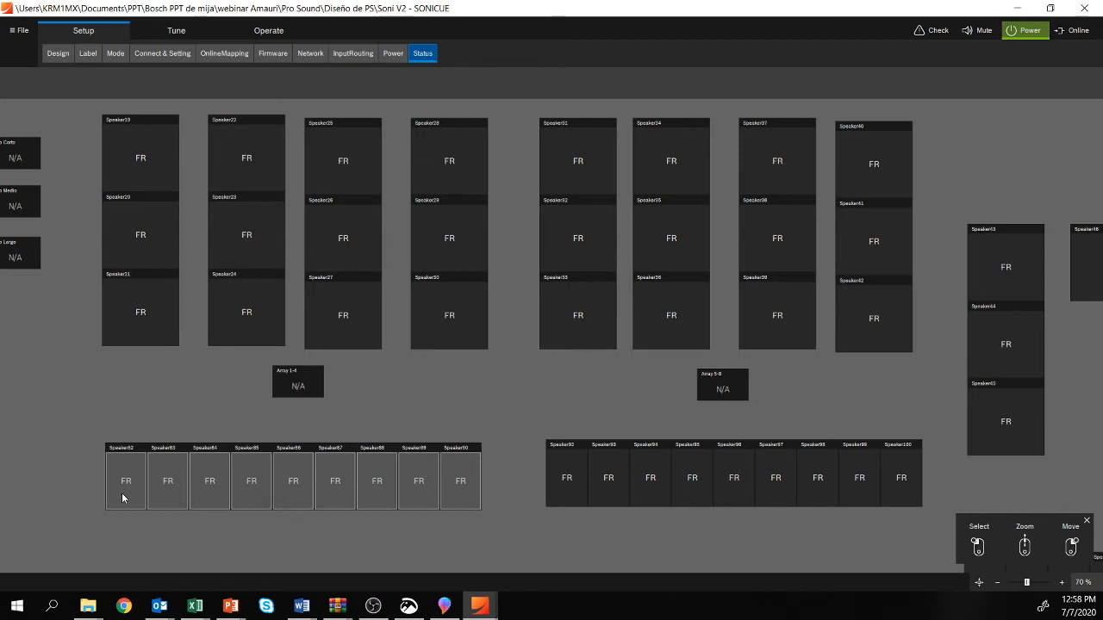
{"action": "left_click", "coordinate": [87, 356]}
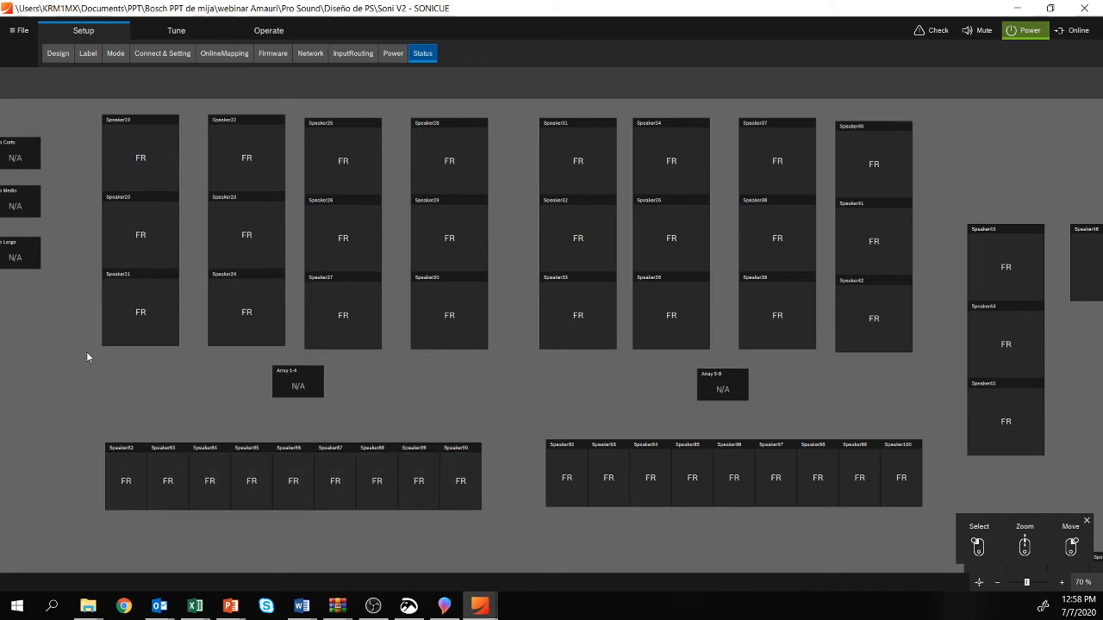
Step: Mute the whole system through the Master group in the Mute view of the Tune workspace
{"action": "left_click", "coordinate": [178, 32]}
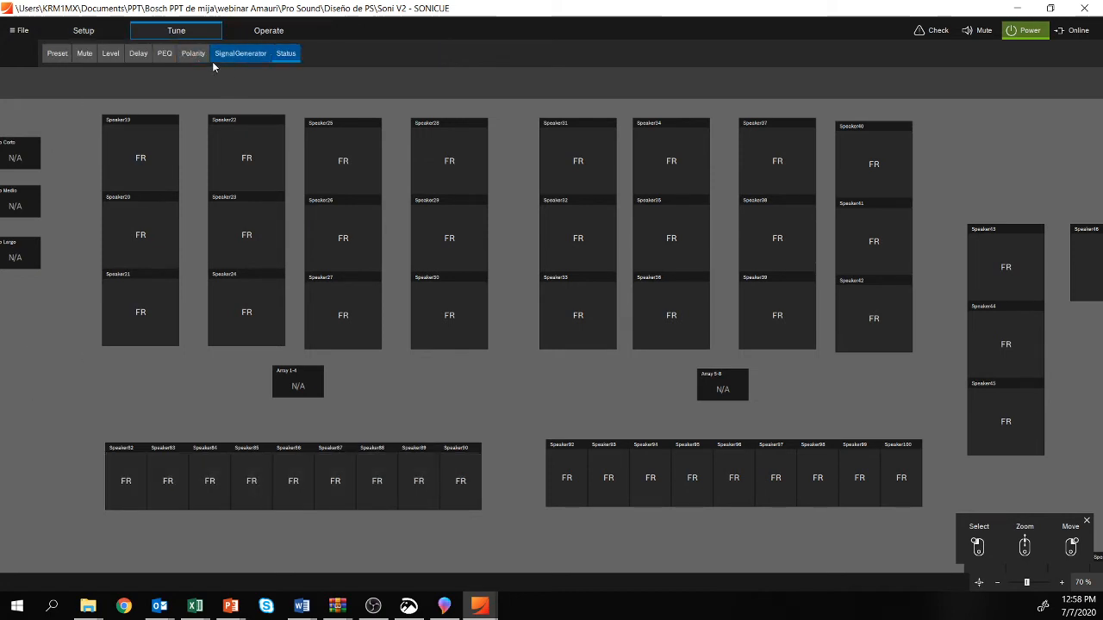
{"action": "left_click_drag", "start_coordinate": [63, 389], "coordinate": [186, 367]}
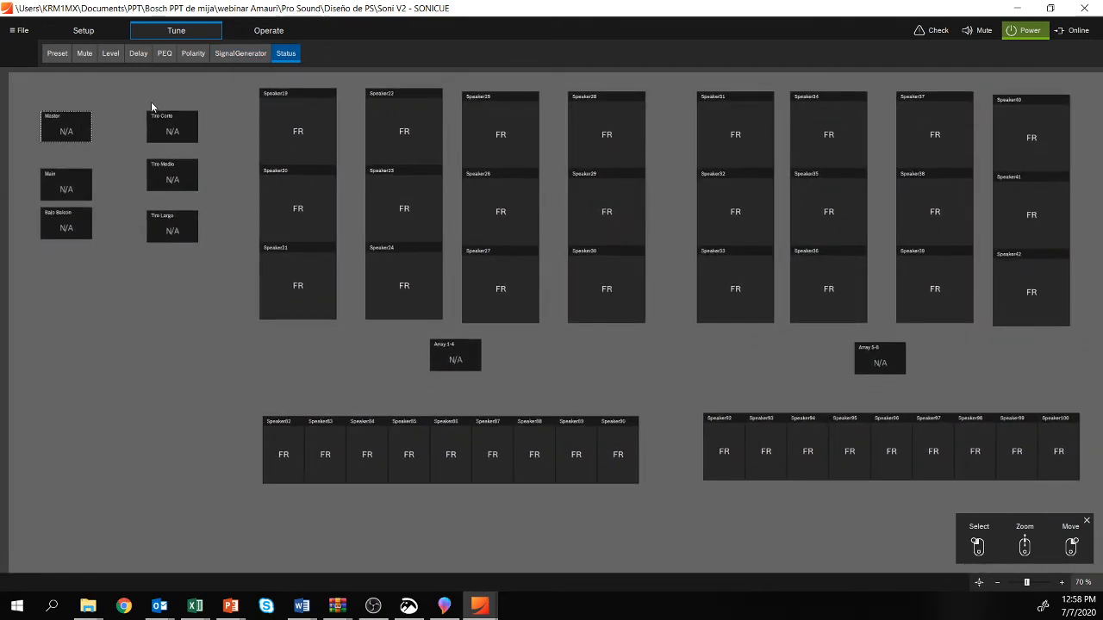
{"action": "left_click", "coordinate": [85, 54]}
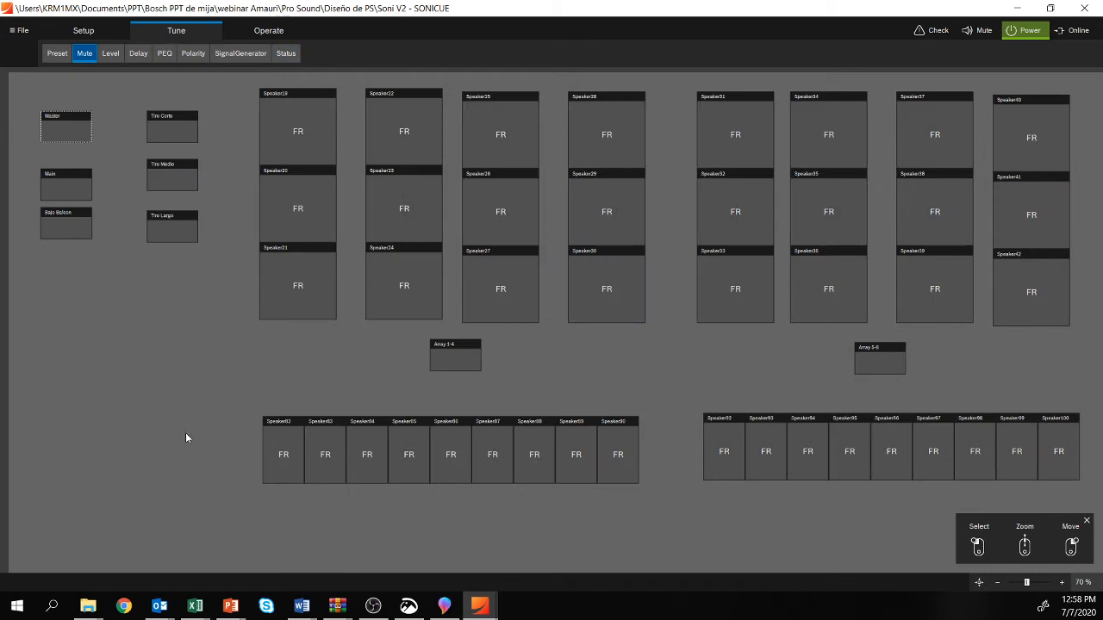
{"action": "left_click", "coordinate": [74, 140]}
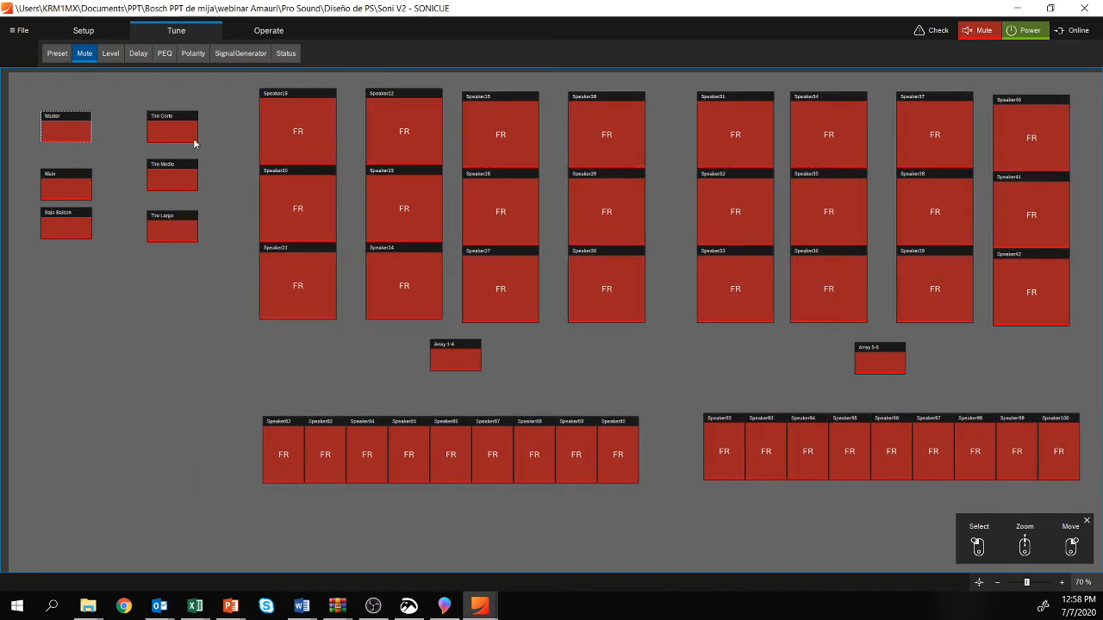
Step: Unmute the upper speaker row of Array 1-4, then mute it again and unmute only the middle row
{"action": "left_click", "coordinate": [300, 126]}
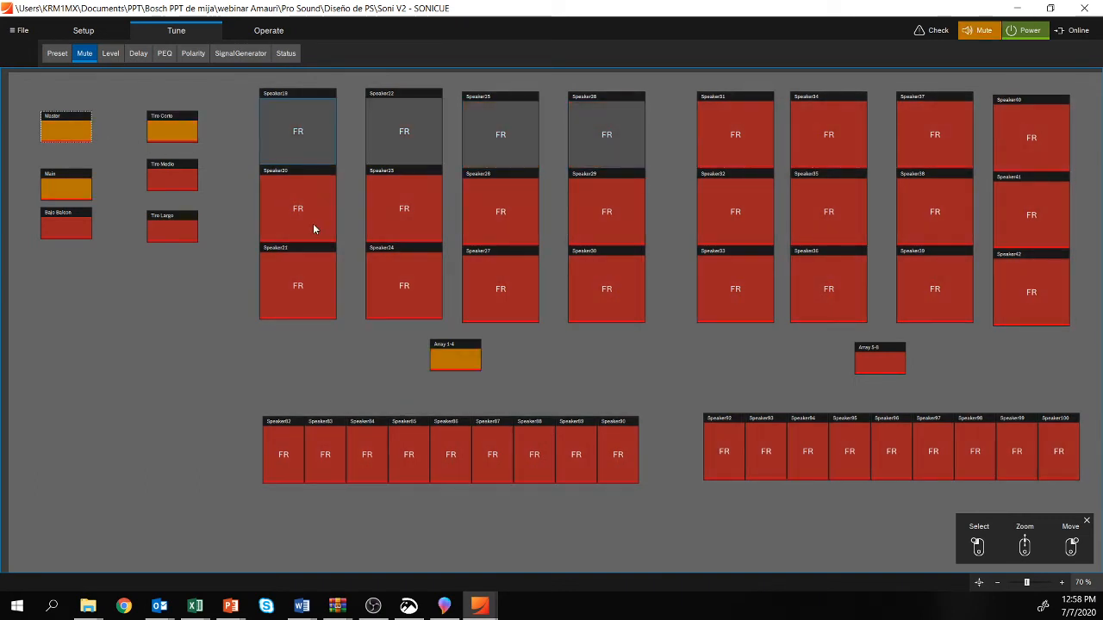
{"action": "left_click", "coordinate": [302, 213]}
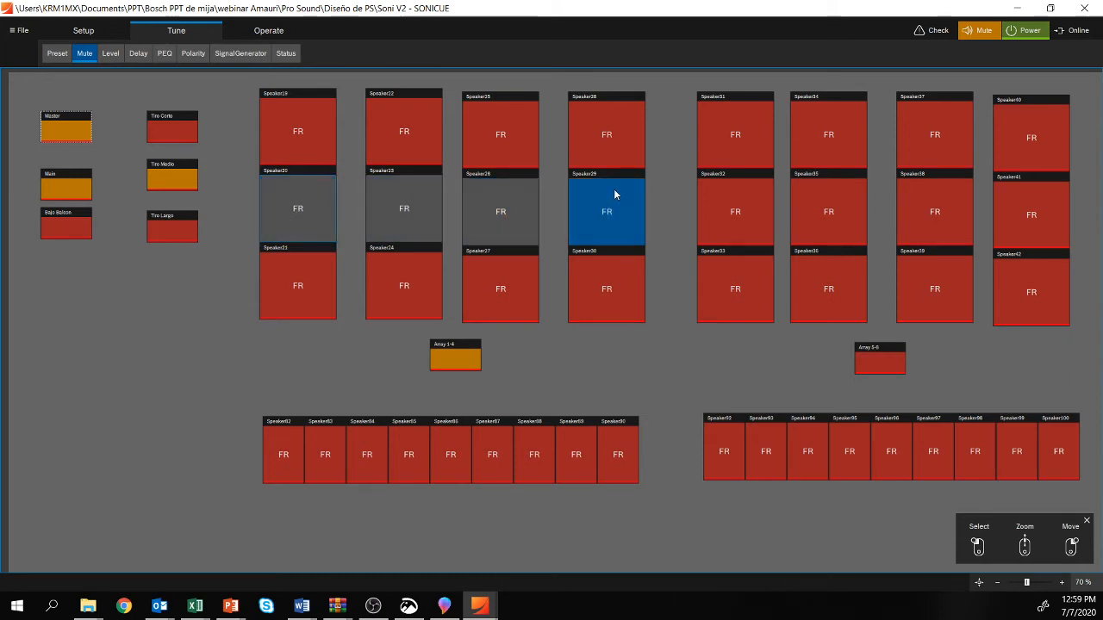
{"action": "left_click", "coordinate": [597, 207]}
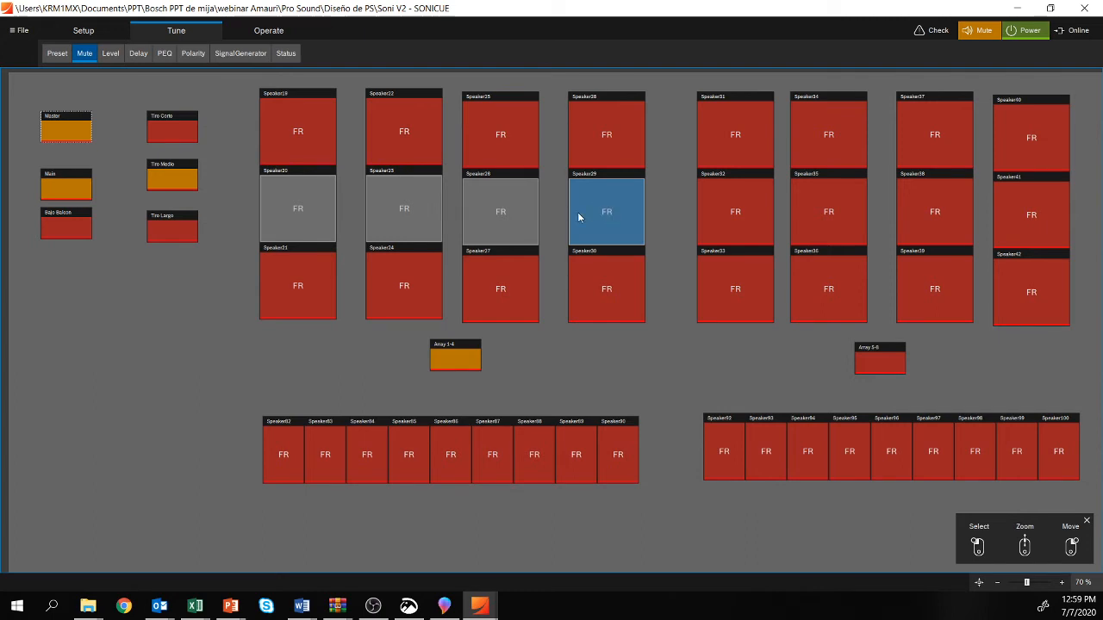
Step: Unmute the entire system through the Master group
{"action": "left_click", "coordinate": [87, 206]}
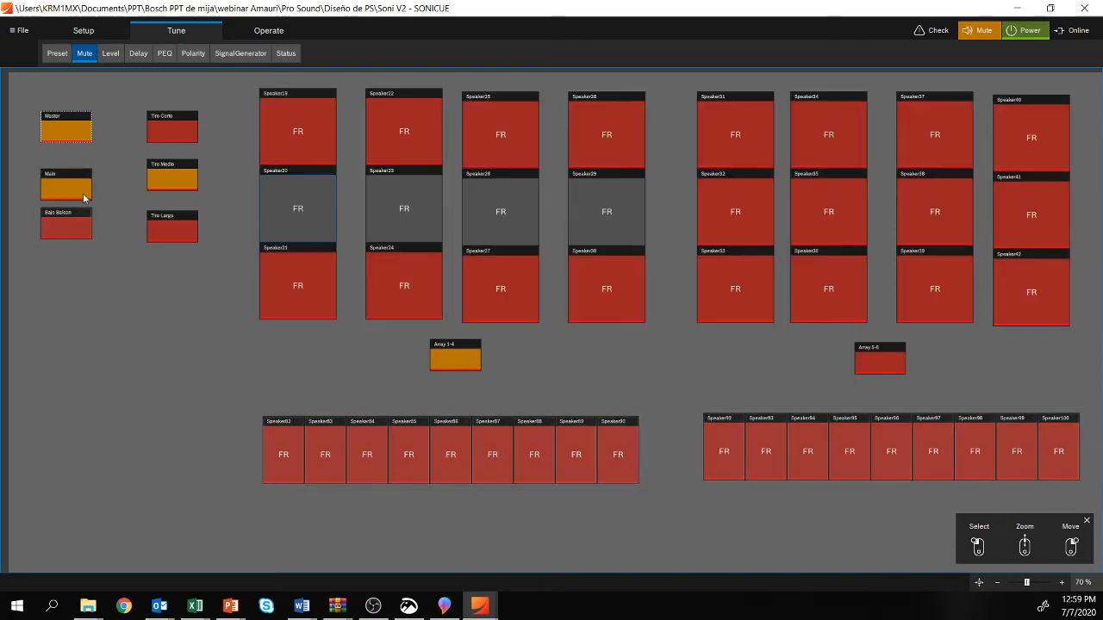
{"action": "left_click", "coordinate": [66, 129]}
{"action": "left_click", "coordinate": [71, 140]}
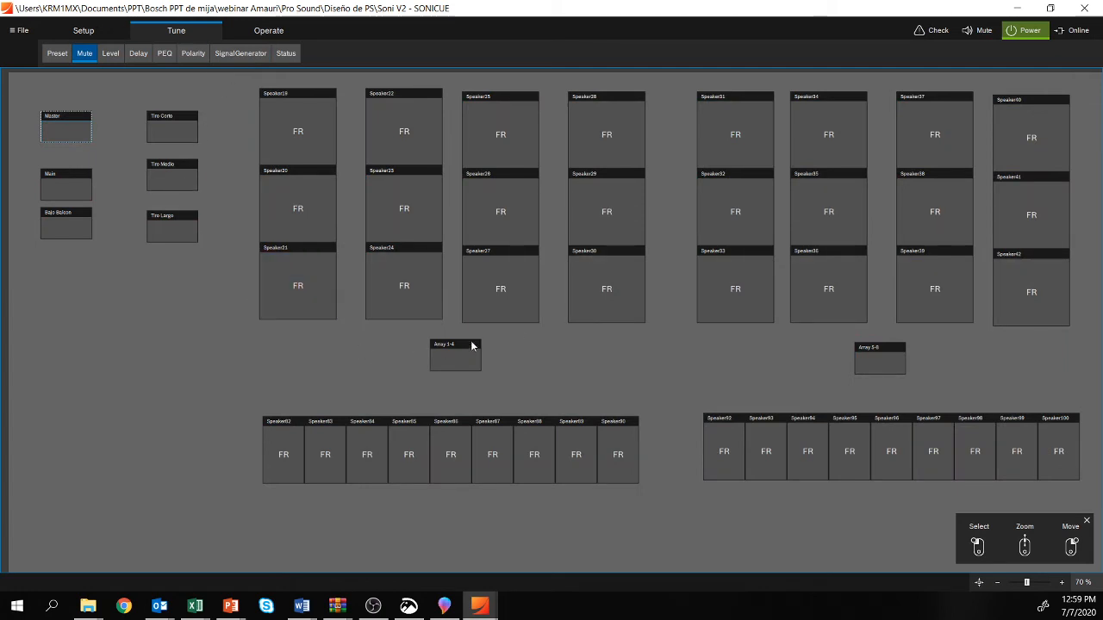
Step: Mute the lower speaker row of Array 1-4, then clear the mute through the Master group and close its window
{"action": "left_click", "coordinate": [290, 288]}
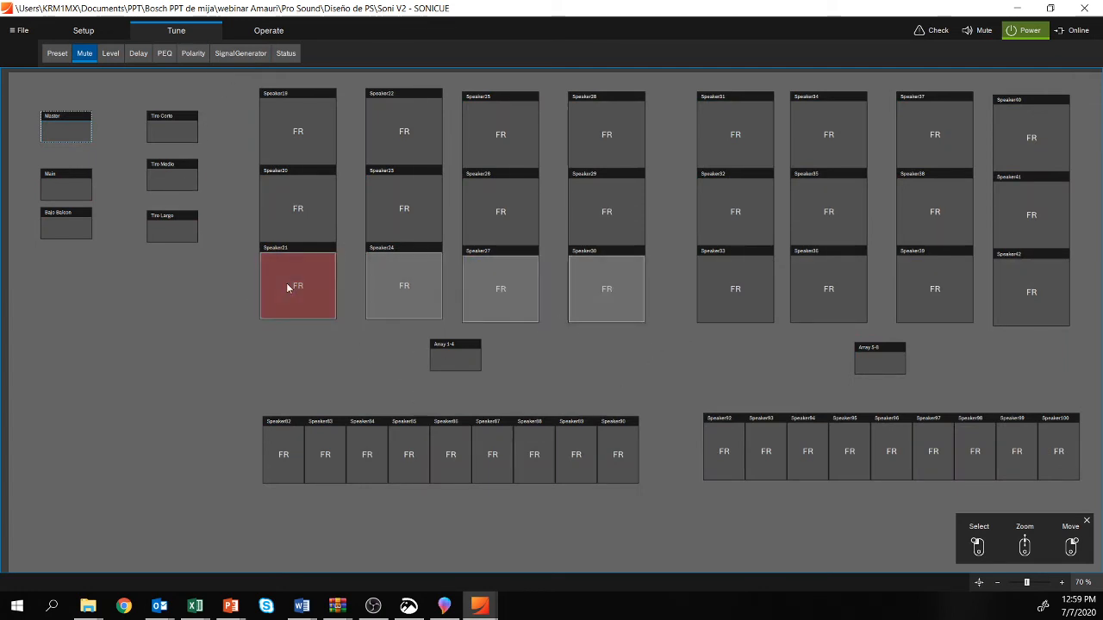
{"action": "left_click", "coordinate": [289, 288]}
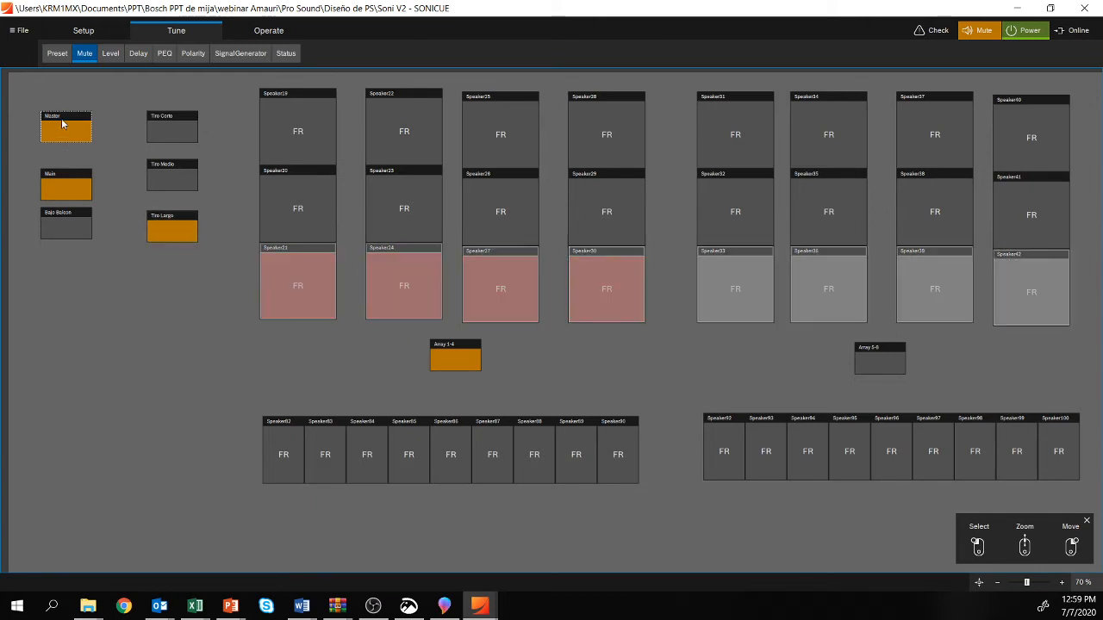
{"action": "left_click", "coordinate": [325, 212]}
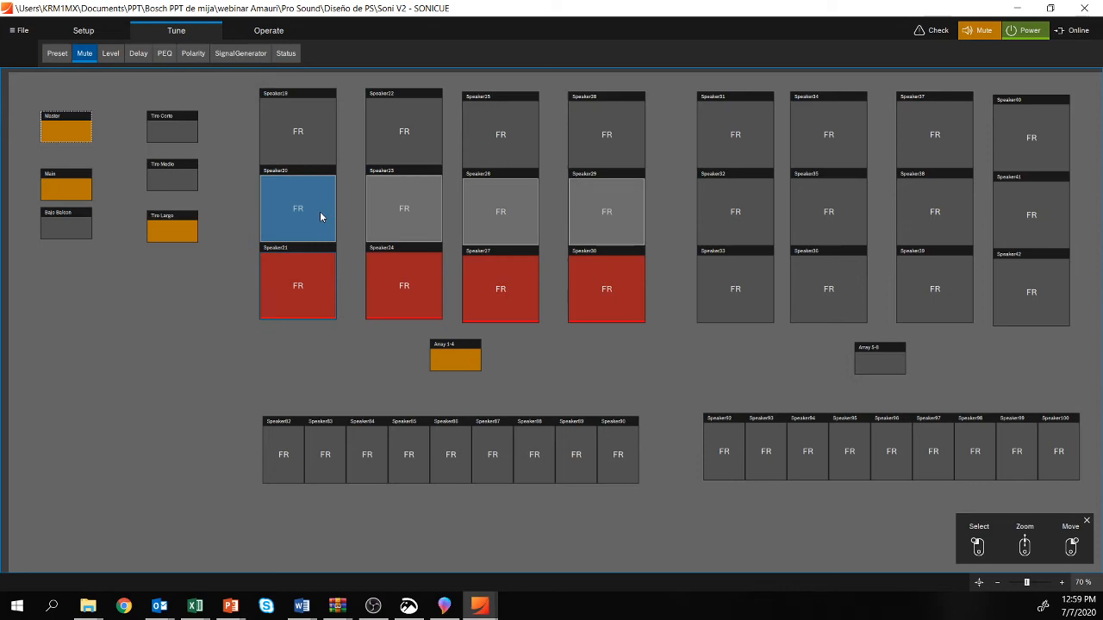
{"action": "left_click", "coordinate": [64, 124]}
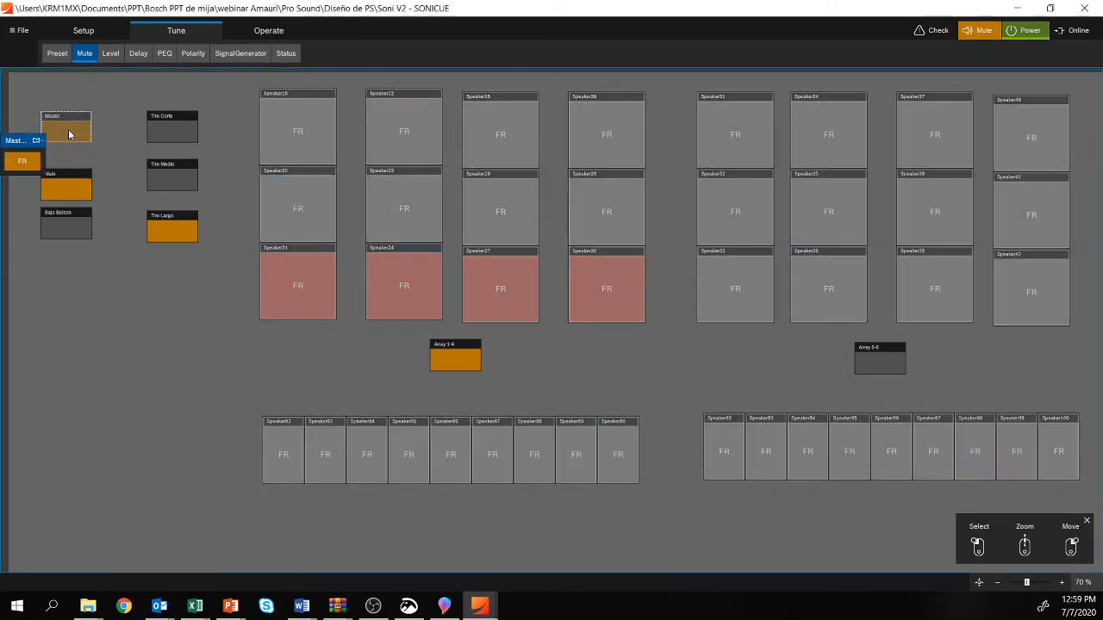
{"action": "left_click", "coordinate": [19, 162]}
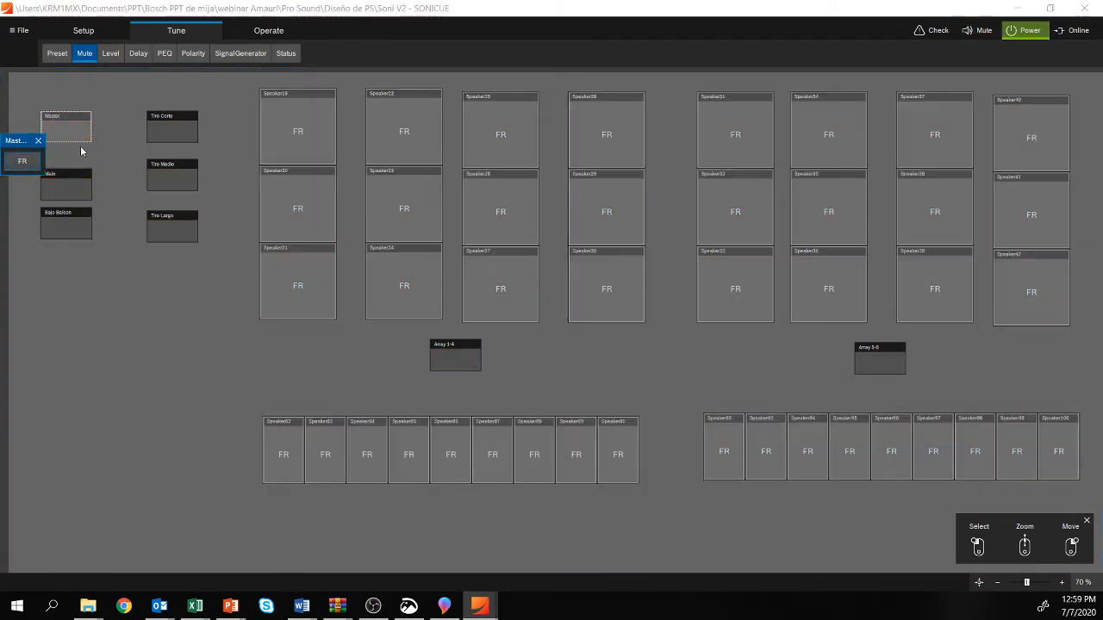
{"action": "left_click", "coordinate": [38, 140]}
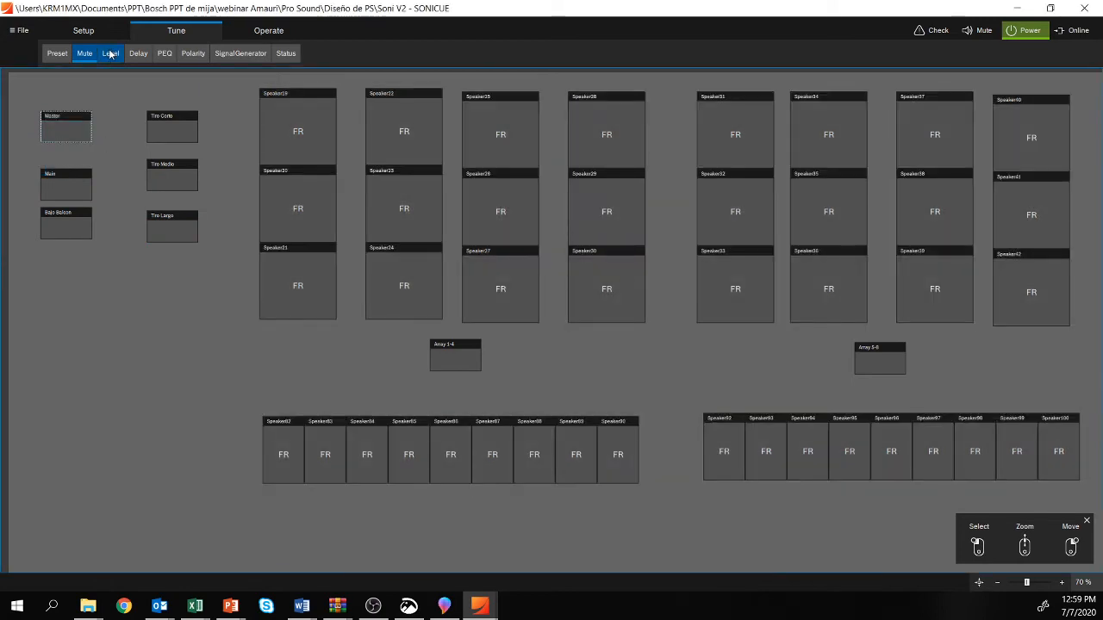
Step: Examine the speaker levels in the Level view, switching the displayed layer from User + Array to Array
{"action": "left_click", "coordinate": [111, 54]}
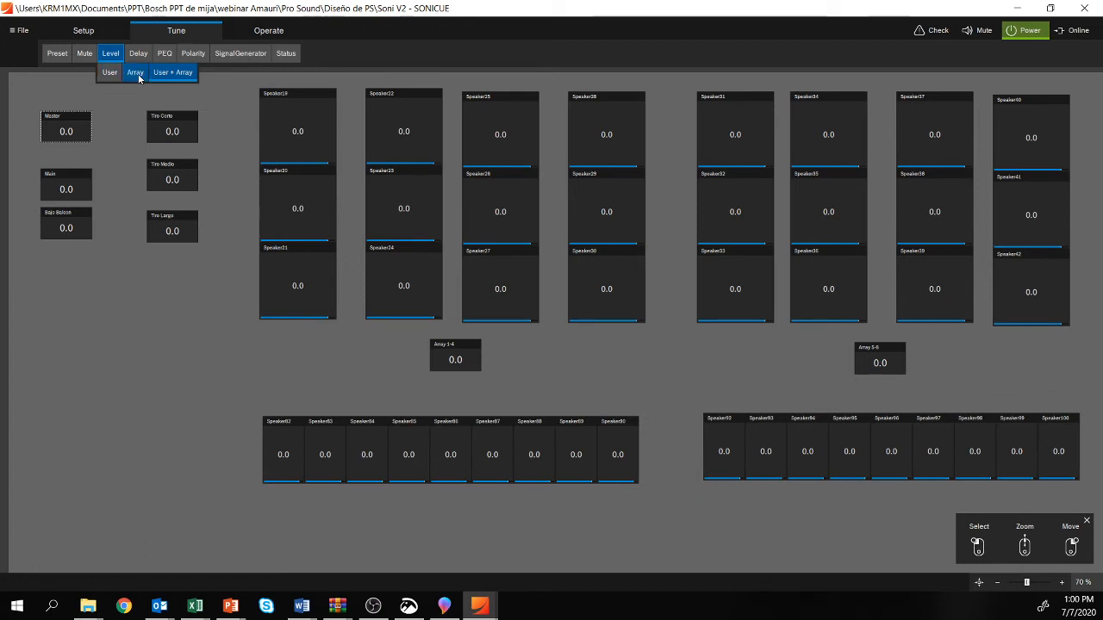
{"action": "left_click", "coordinate": [202, 404]}
{"action": "left_click", "coordinate": [320, 143]}
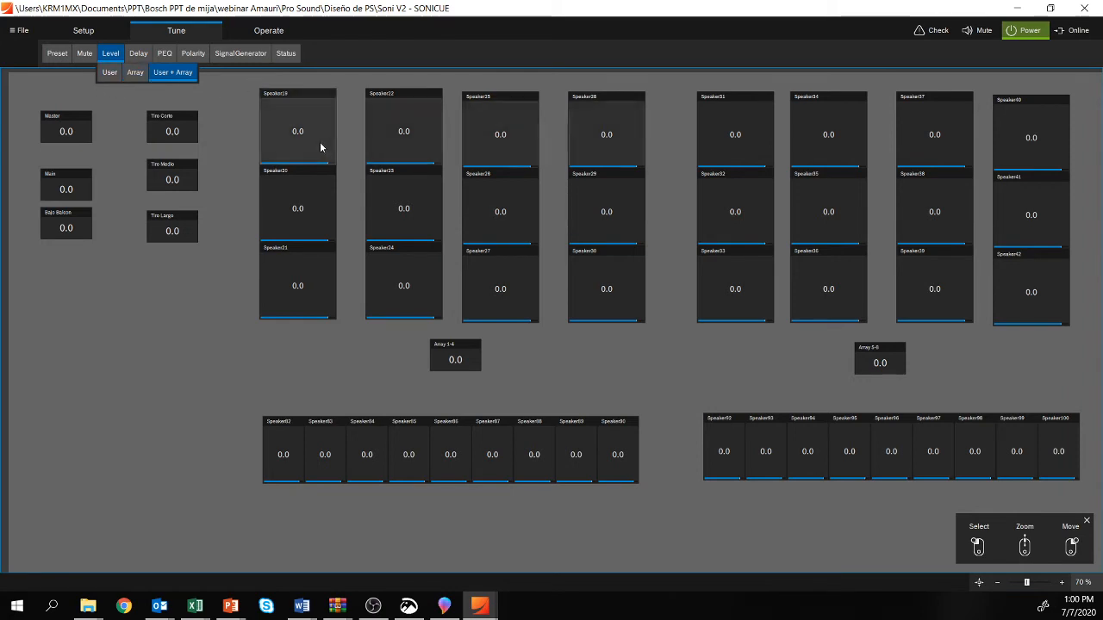
{"action": "left_click", "coordinate": [135, 74]}
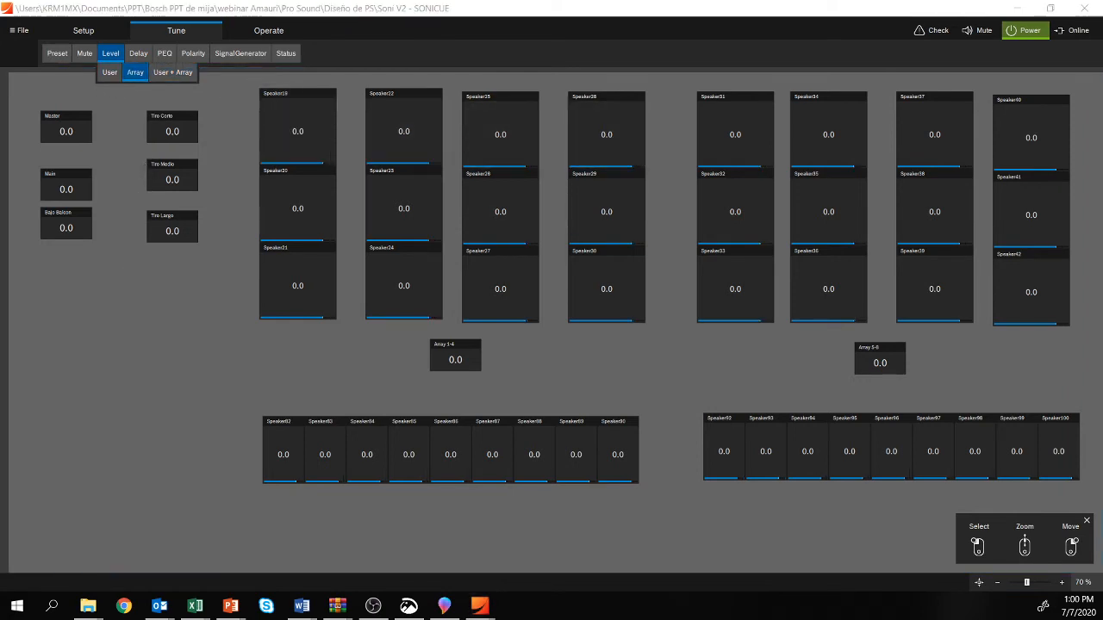
{"action": "key", "text": "alt+Tab"}
{"action": "key", "text": "Left"}
{"action": "key", "text": "Left"}
{"action": "key", "text": "Left"}
{"action": "key", "text": "Left"}
{"action": "key", "text": "Left"}
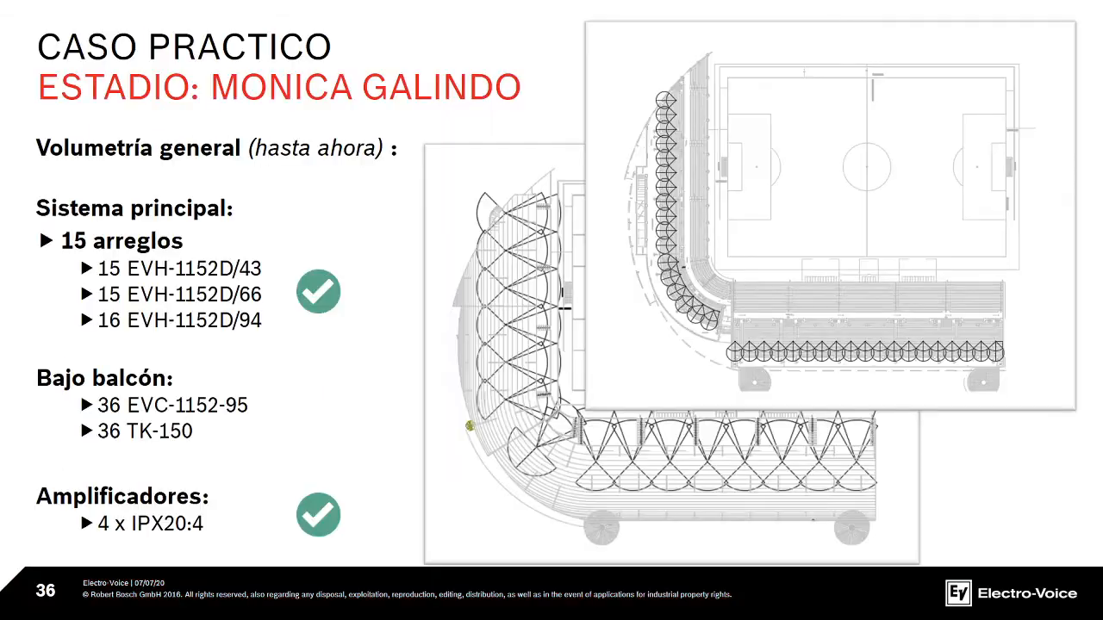
{"action": "key", "text": "Left"}
{"action": "key", "text": "Left"}
{"action": "key", "text": "Left"}
{"action": "key", "text": "Left"}
{"action": "key", "text": "Left"}
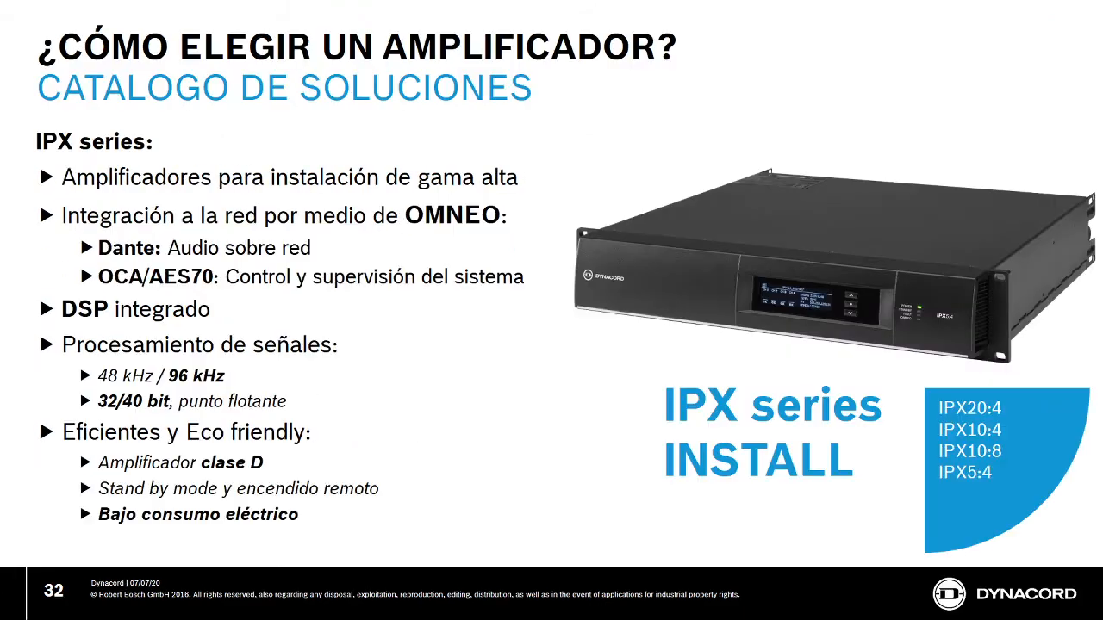
Step: Switch from the slides to SONICUE and set the Tiro Corto group's Array level to -6.0
{"action": "key", "text": "Left"}
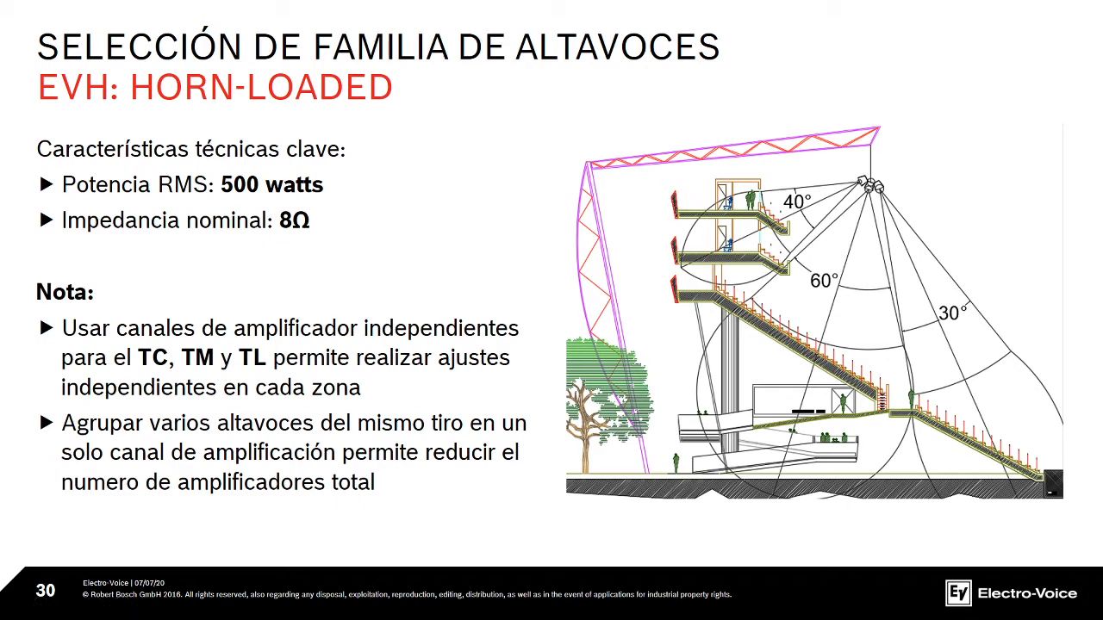
{"action": "key", "text": "alt+Tab"}
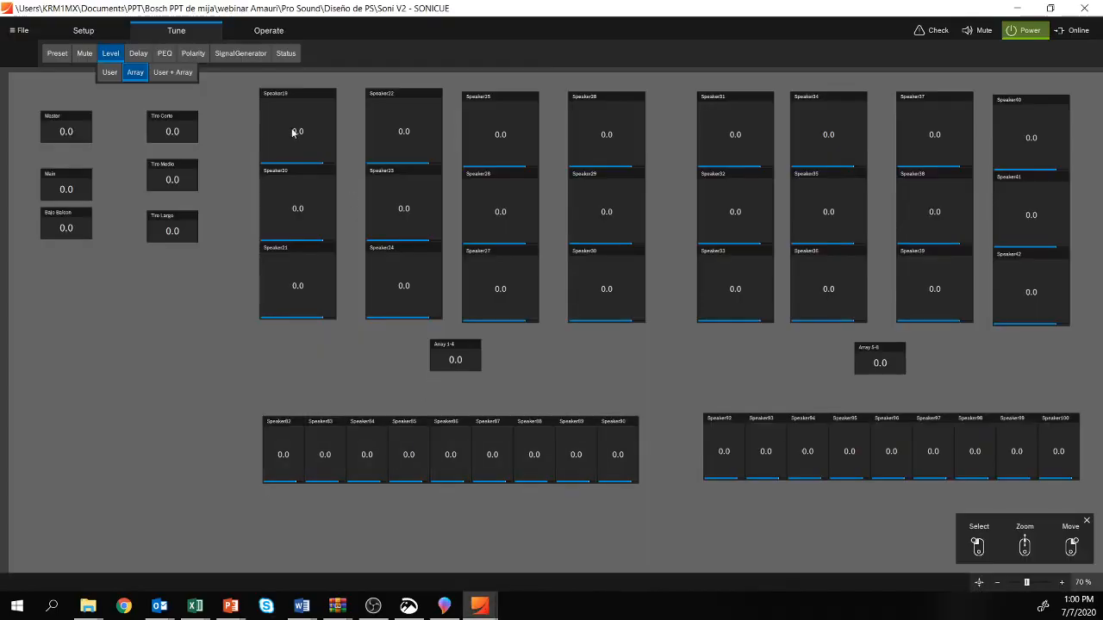
{"action": "left_click", "coordinate": [169, 128]}
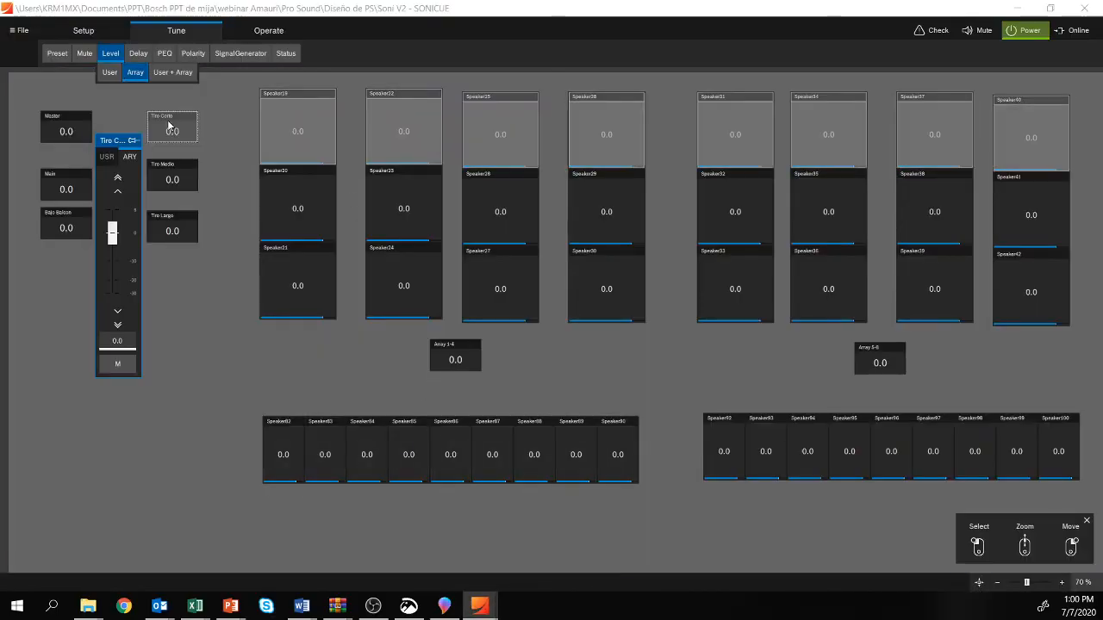
{"action": "double_click", "coordinate": [129, 342]}
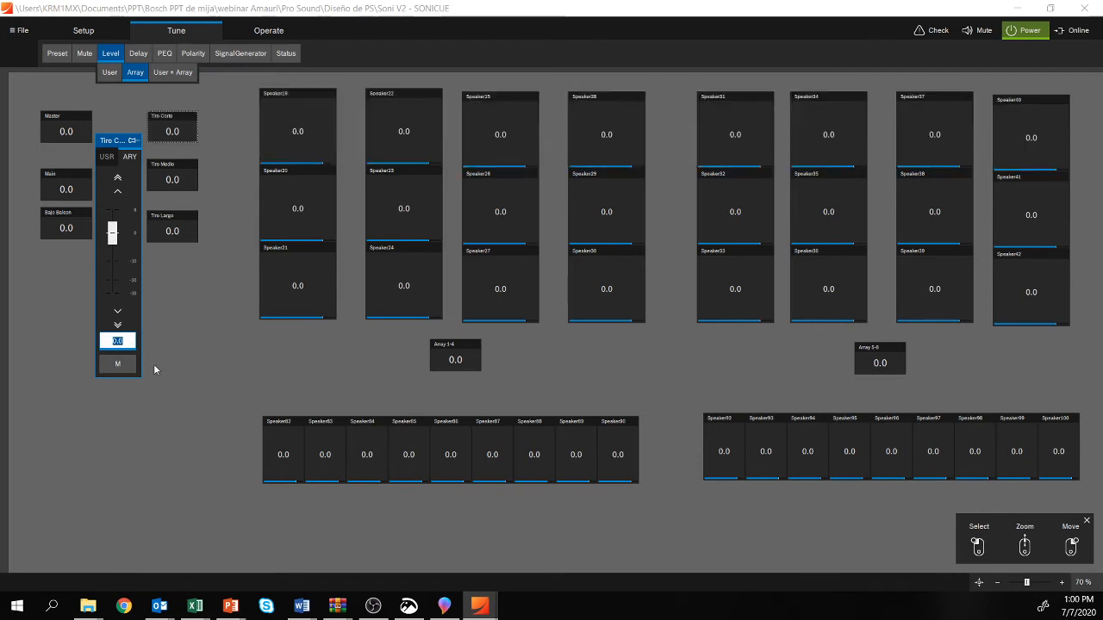
{"action": "type", "text": "-6"}
{"action": "key", "text": "Return"}
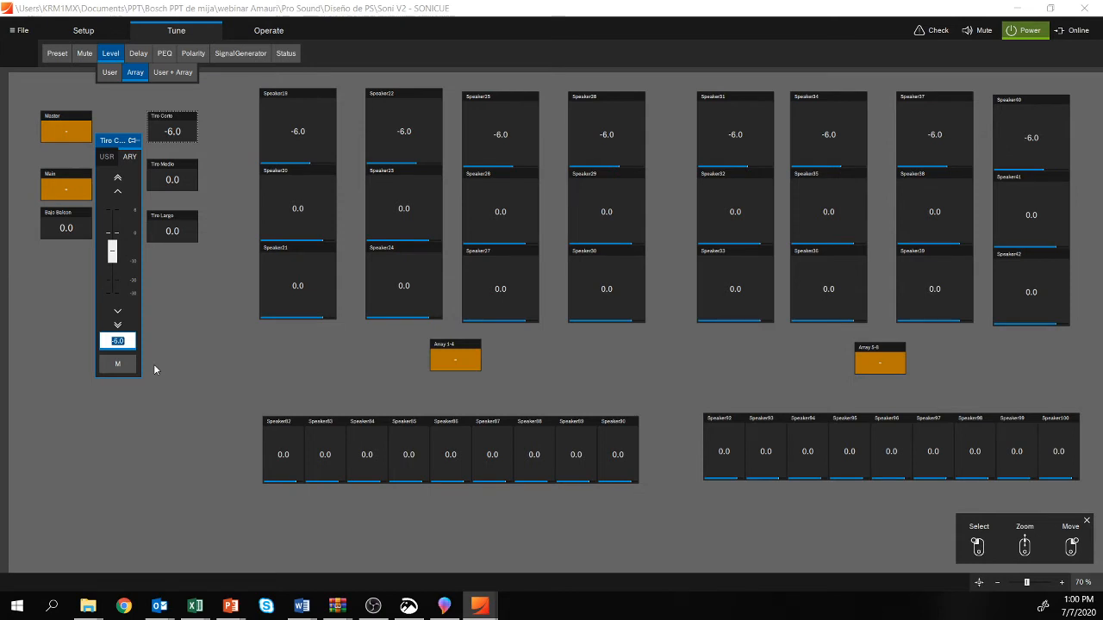
Step: Set the Array level of the middle speaker row in Array 1-4 to -3.0 and close the level window
{"action": "left_click", "coordinate": [293, 197]}
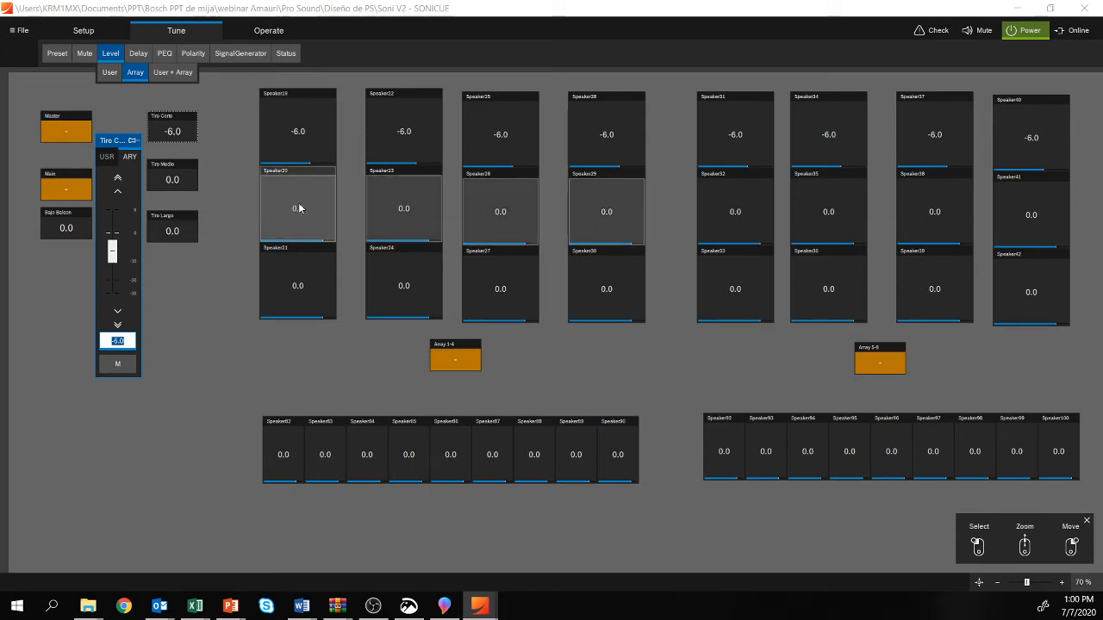
{"action": "left_click", "coordinate": [242, 397]}
{"action": "type", "text": "-3"}
{"action": "key", "text": "Return"}
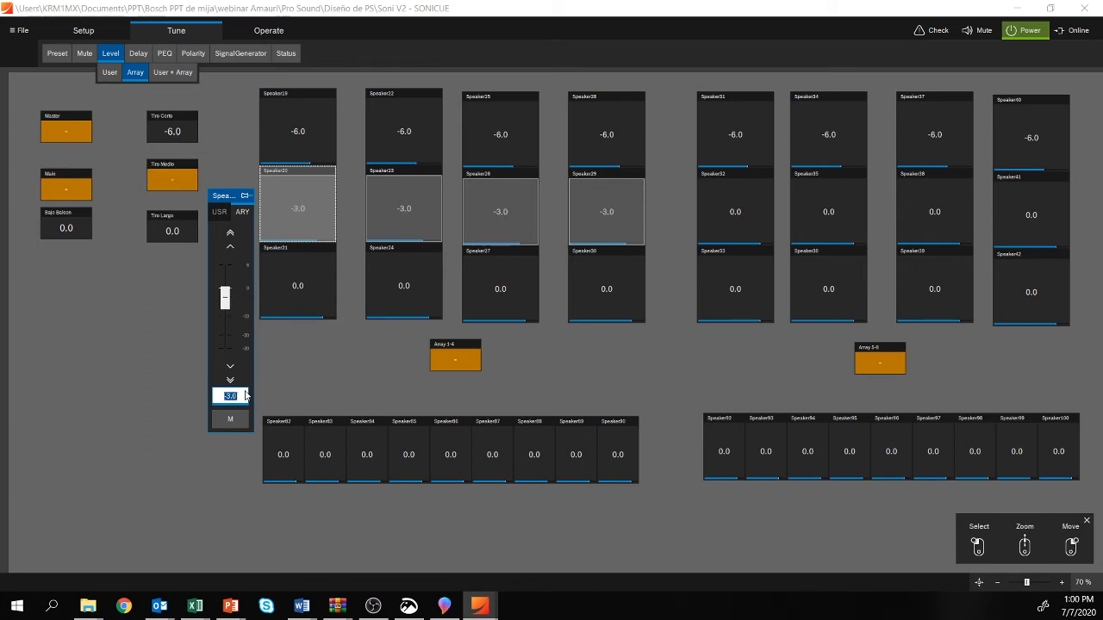
{"action": "left_click", "coordinate": [148, 372]}
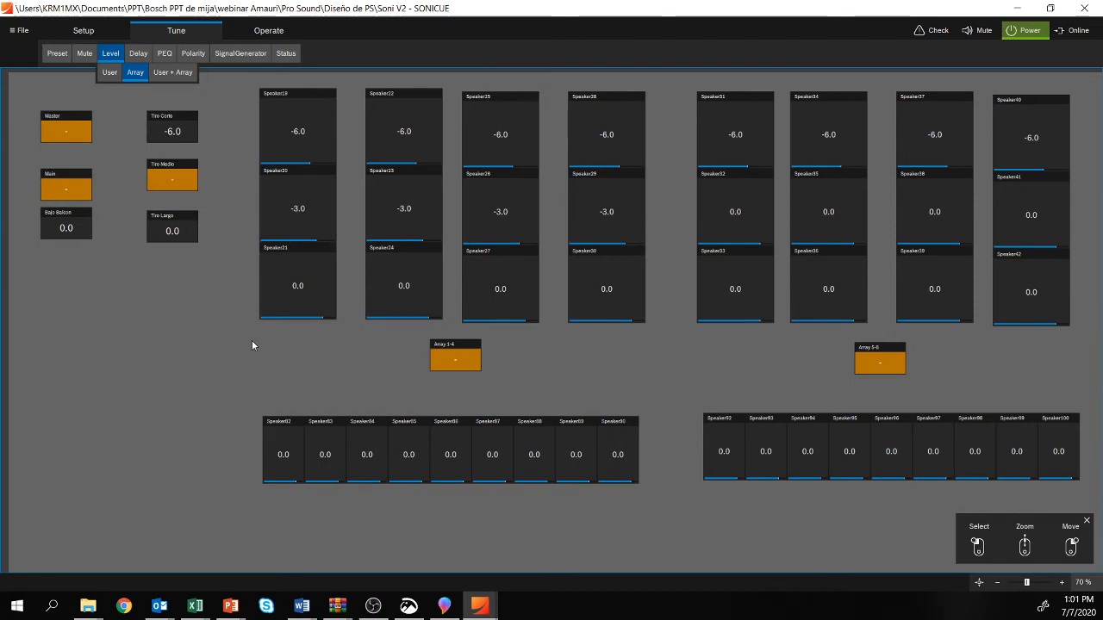
Step: Check the Tiro Medio group's Array level, and reset the middle speaker row of Array 1-4 to 0.0
{"action": "left_click", "coordinate": [192, 187]}
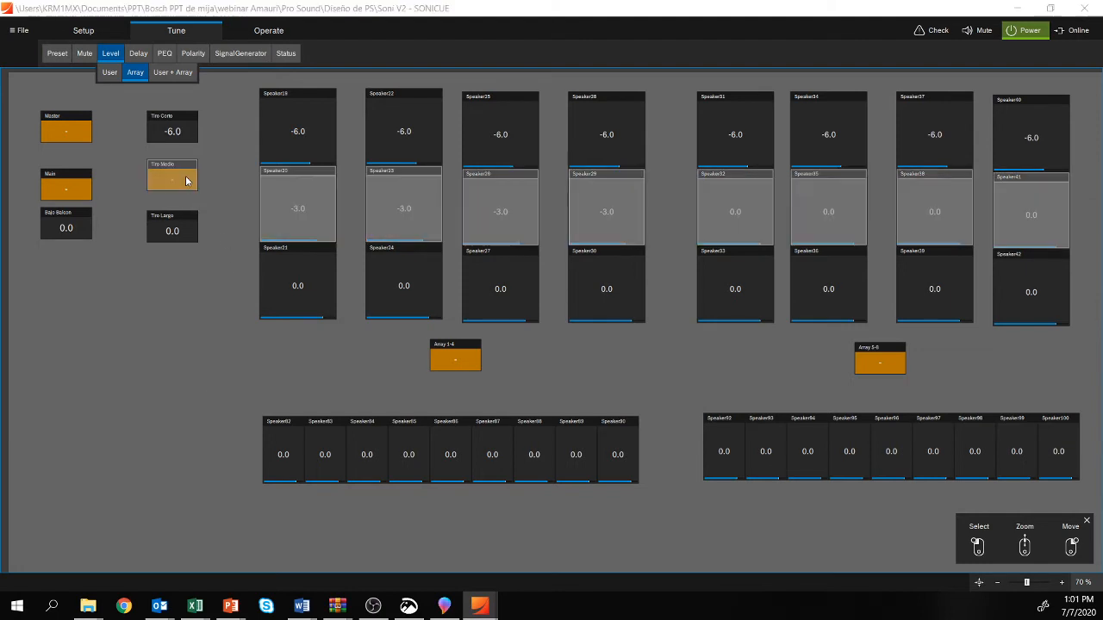
{"action": "left_click", "coordinate": [298, 210]}
{"action": "left_click", "coordinate": [241, 396]}
{"action": "type", "text": "0"}
{"action": "key", "text": "Return"}
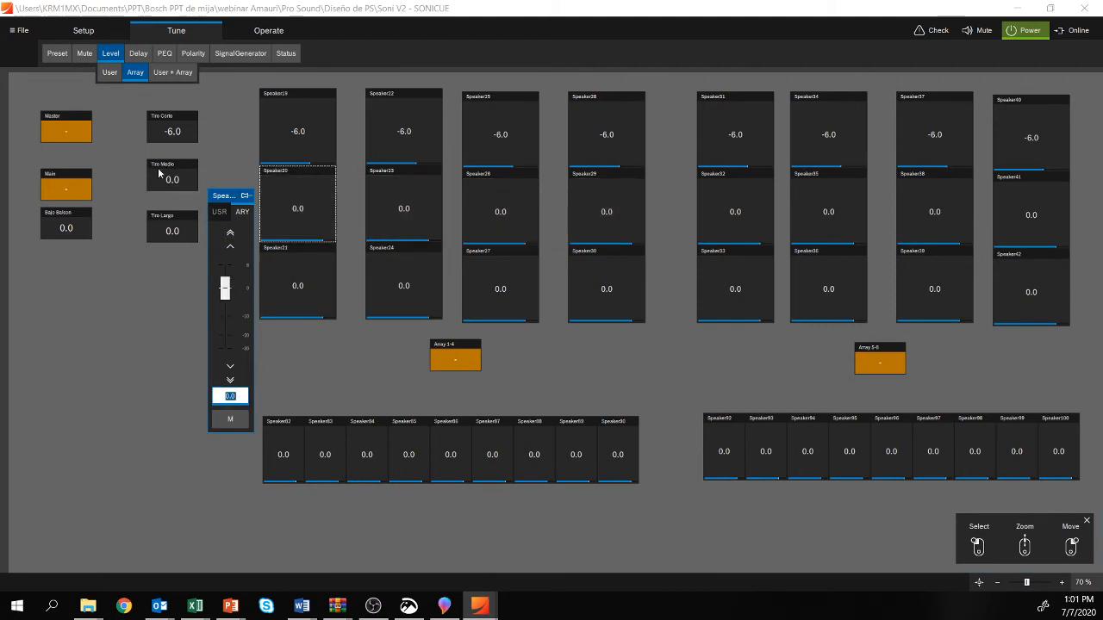
Step: Set the Tiro Medio group's Array level to -3.0 and close its window
{"action": "left_click", "coordinate": [173, 178]}
{"action": "left_click", "coordinate": [129, 389]}
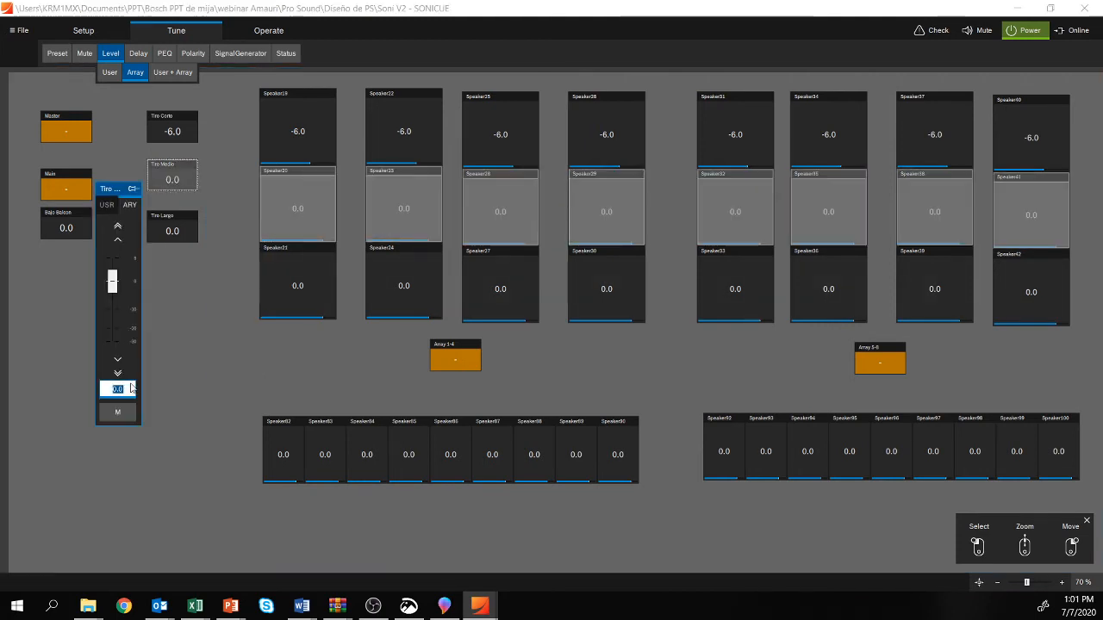
{"action": "type", "text": "-3"}
{"action": "key", "text": "Return"}
{"action": "left_click", "coordinate": [246, 363]}
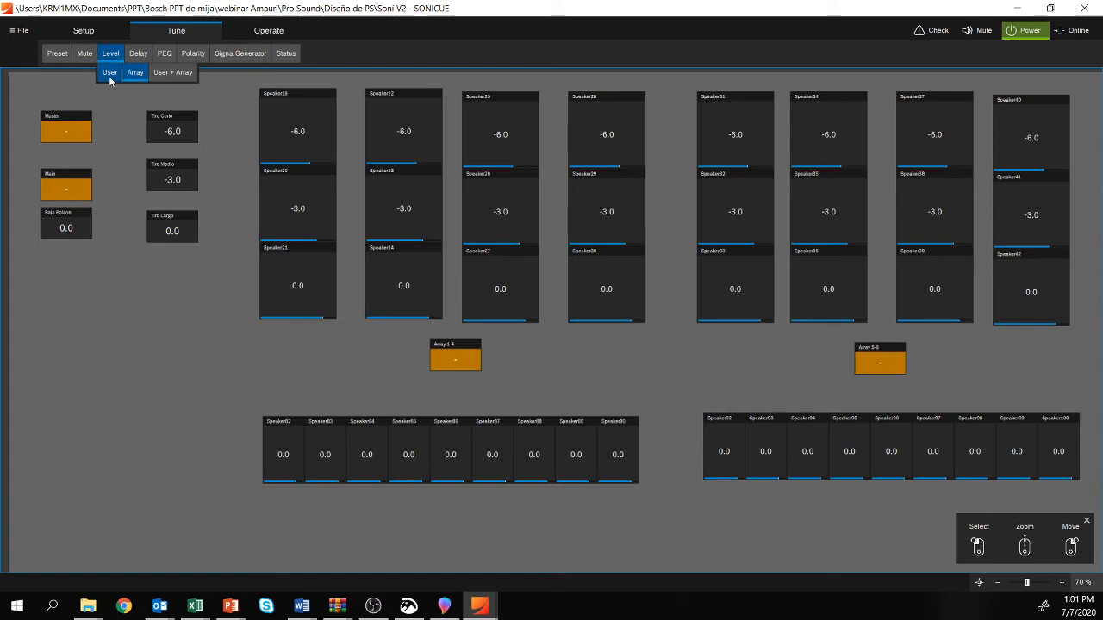
Step: Set the Main group's User level to -6.0, and display the combined User + Array levels
{"action": "left_click", "coordinate": [110, 74]}
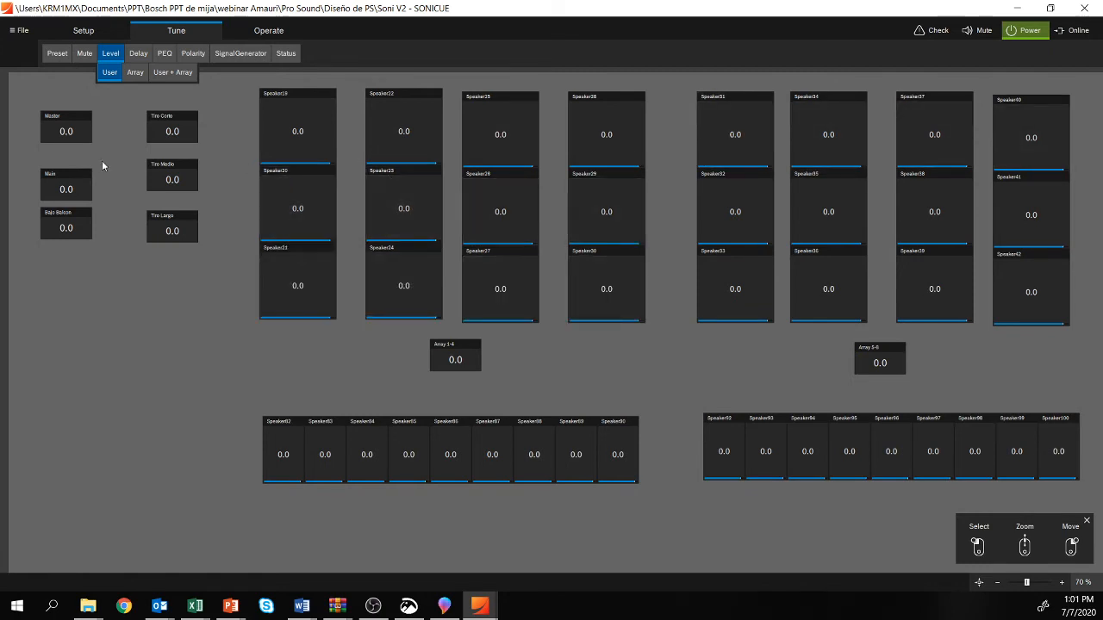
{"action": "left_click", "coordinate": [62, 188]}
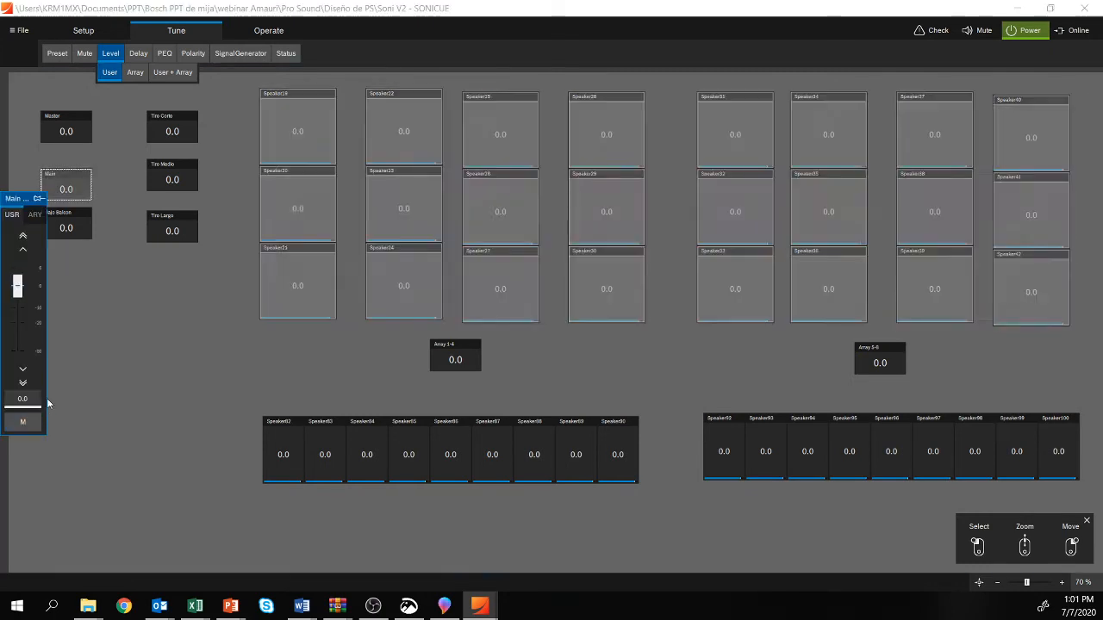
{"action": "left_click", "coordinate": [29, 399]}
{"action": "type", "text": "-6"}
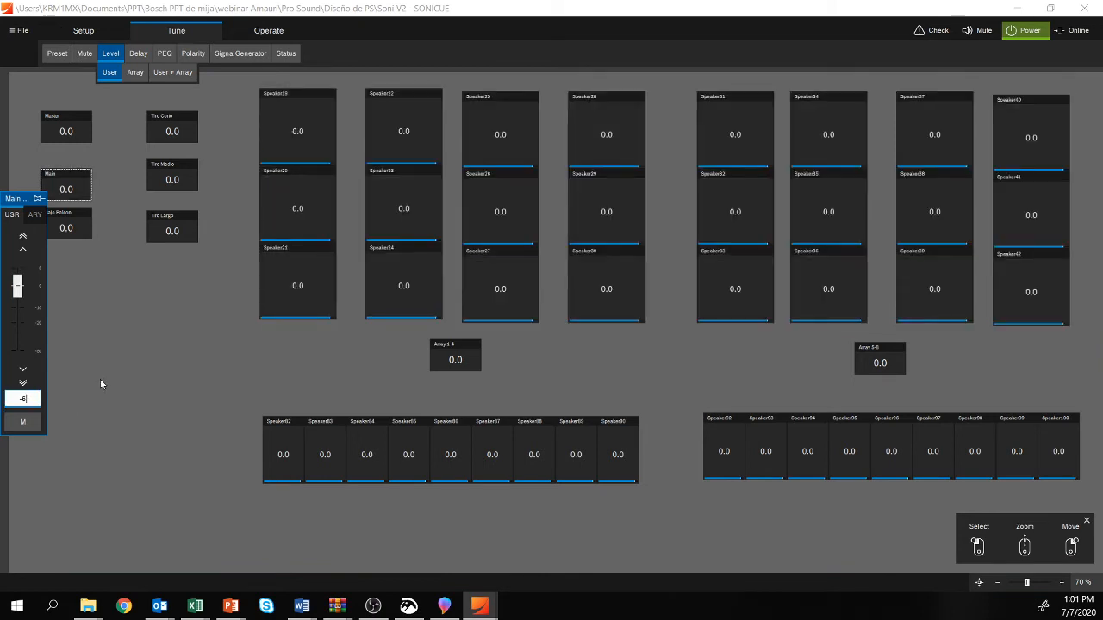
{"action": "key", "text": "Return"}
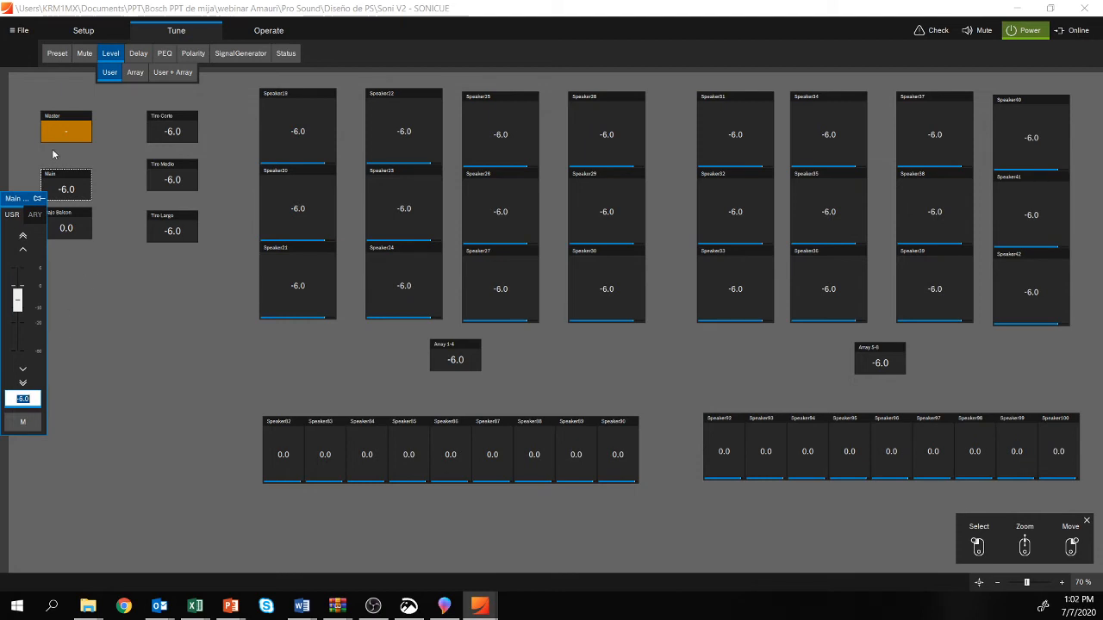
{"action": "left_click", "coordinate": [277, 385]}
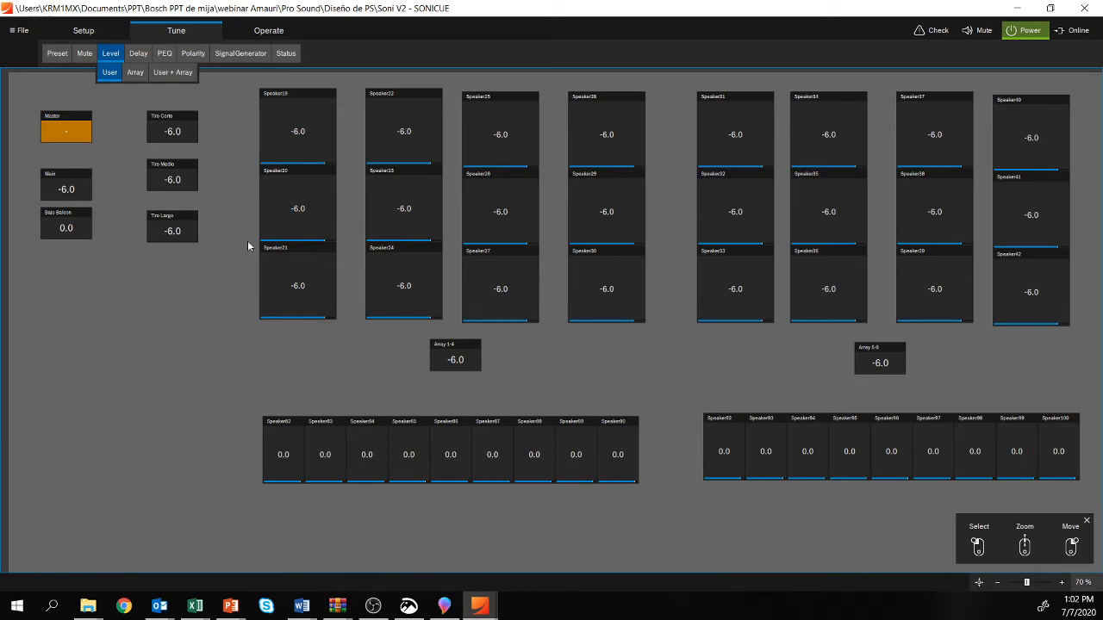
{"action": "left_click", "coordinate": [173, 73]}
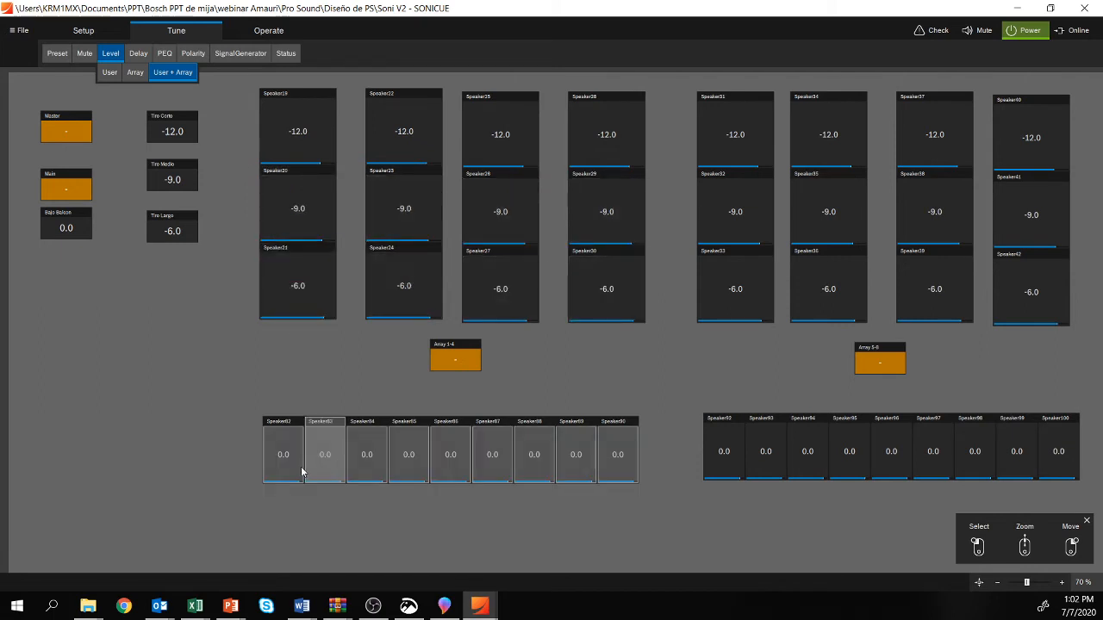
Step: Set the Bajo Balcon group's Array delay to 30 ms and display the combined User + Array delays
{"action": "left_click", "coordinate": [136, 53]}
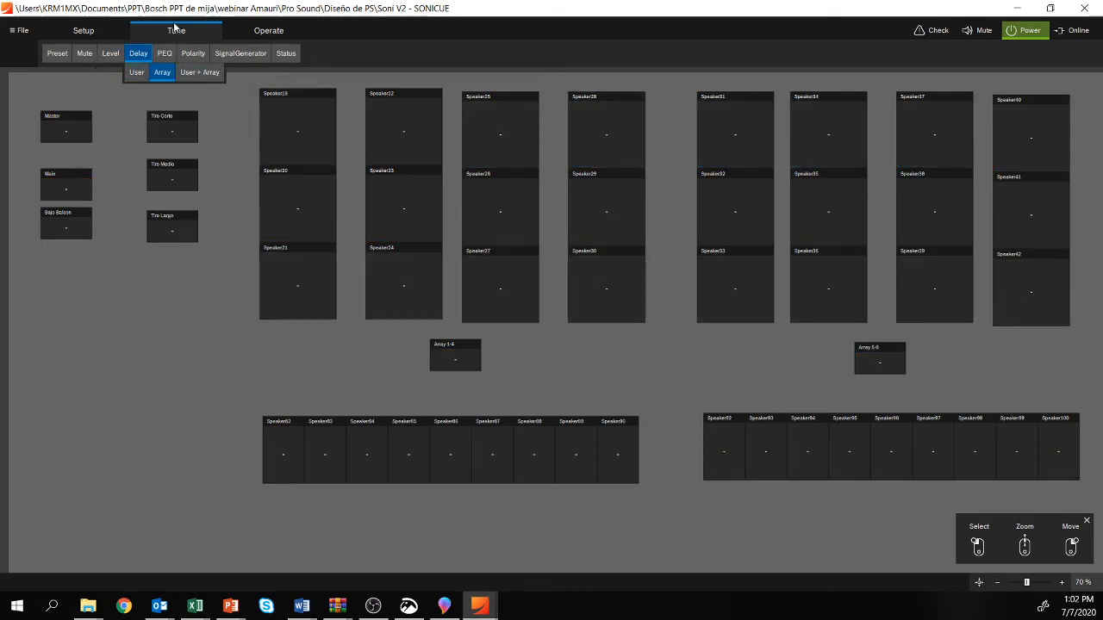
{"action": "left_click", "coordinate": [137, 74]}
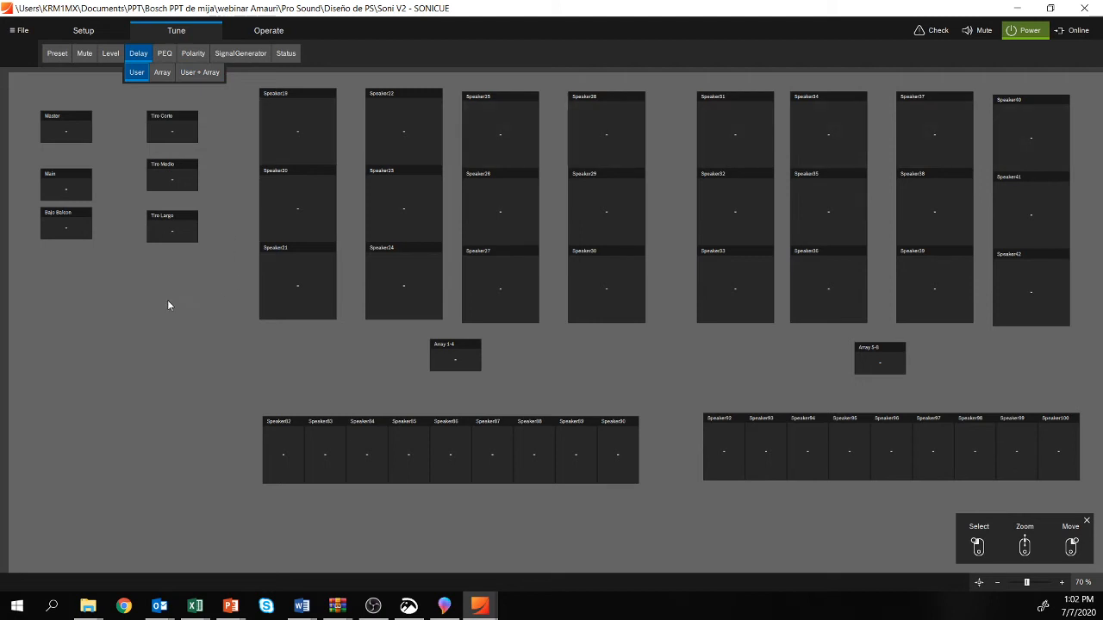
{"action": "left_click", "coordinate": [62, 223]}
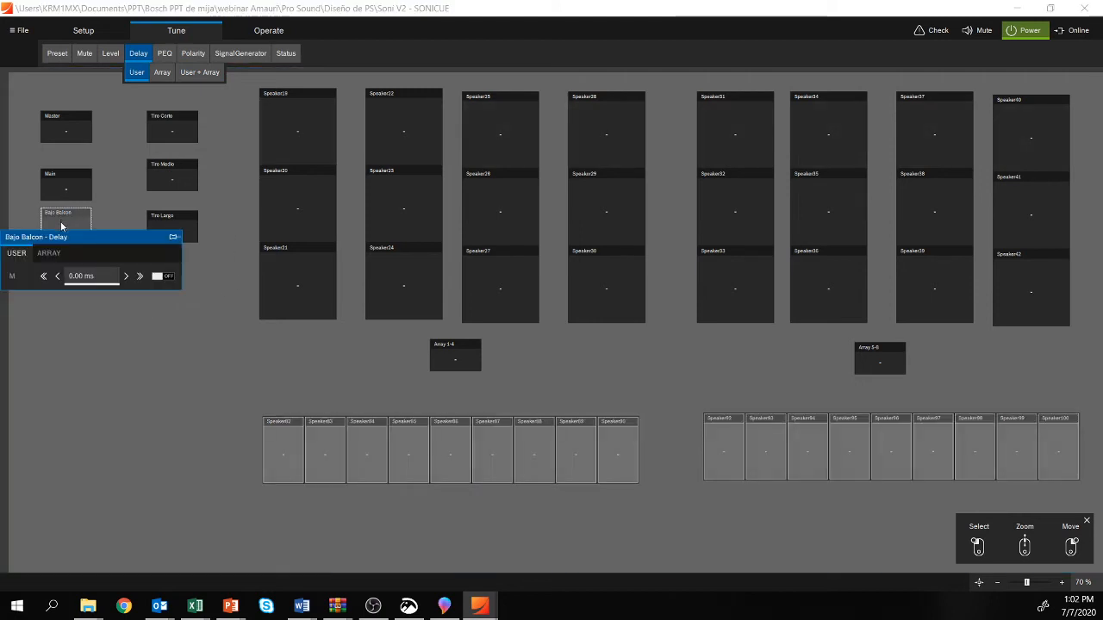
{"action": "left_click", "coordinate": [108, 278]}
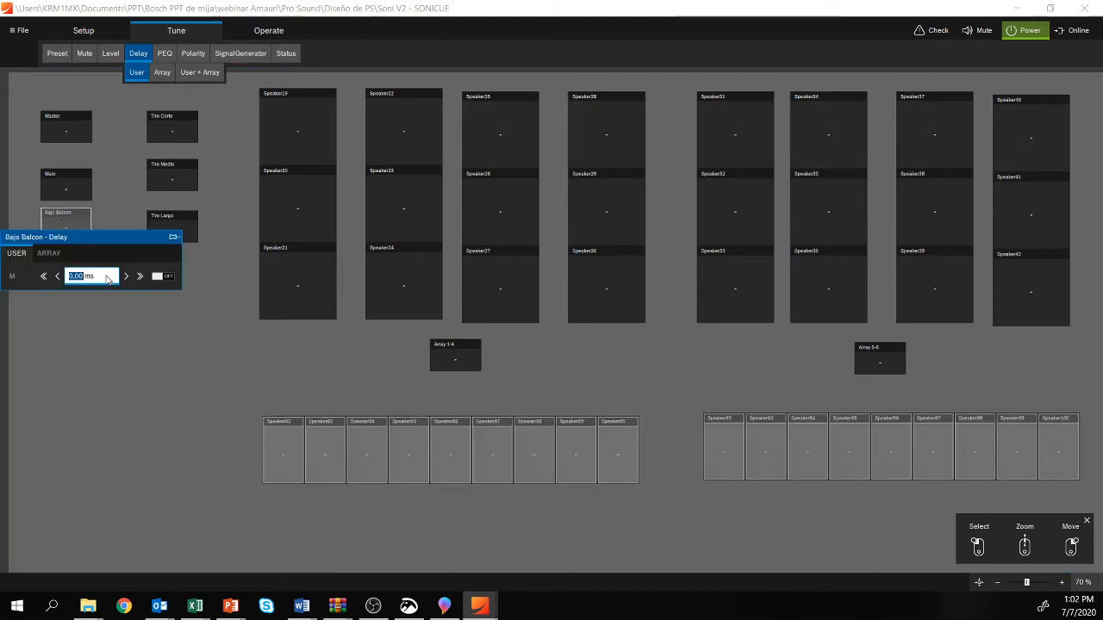
{"action": "left_click", "coordinate": [48, 254]}
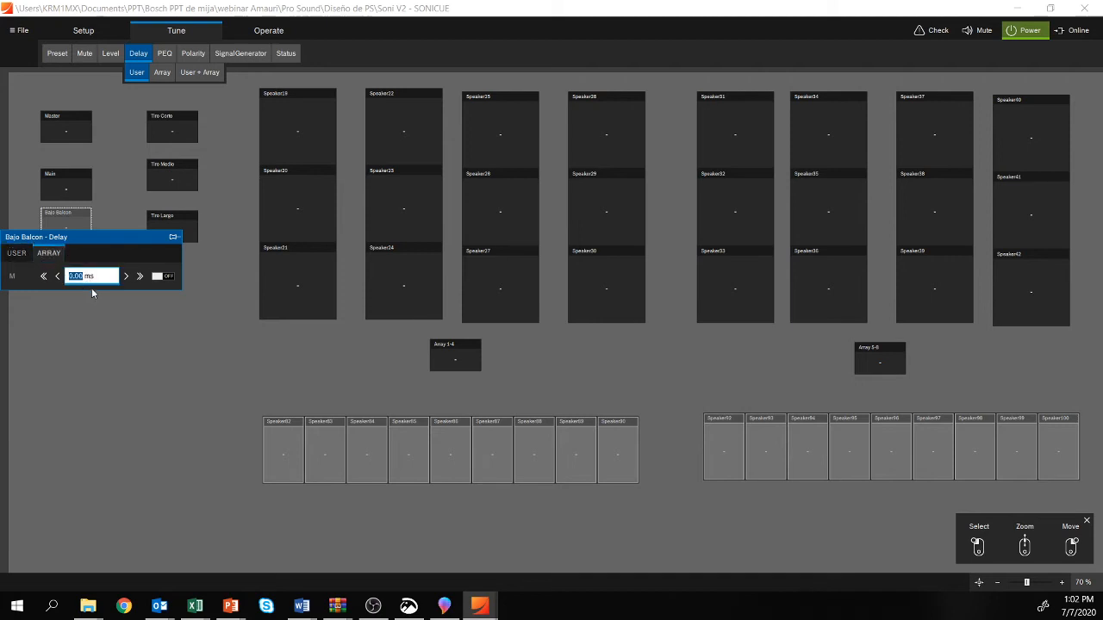
{"action": "type", "text": "30"}
{"action": "key", "text": "Return"}
{"action": "left_click", "coordinate": [183, 349]}
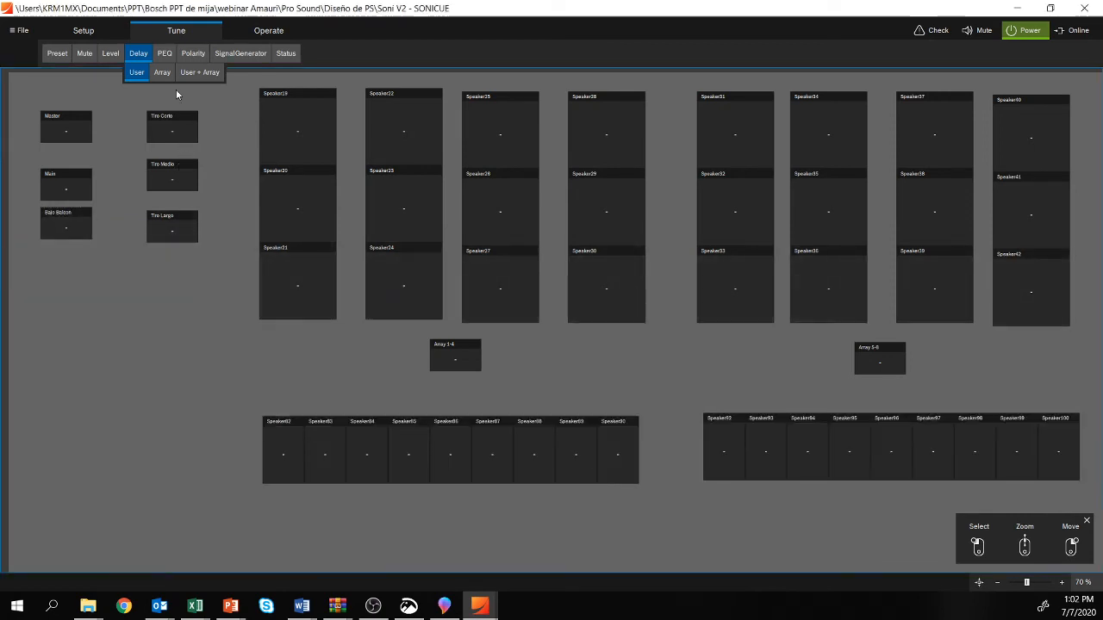
{"action": "left_click", "coordinate": [211, 76]}
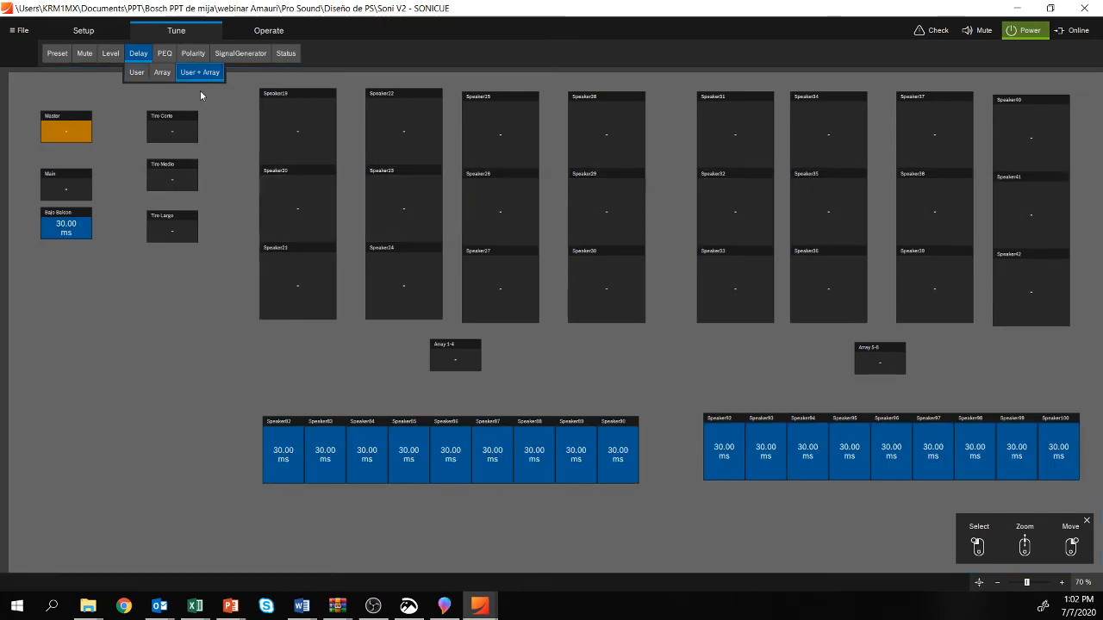
Step: Open the PEQ windows of the Tiro Corto and Main groups and place them side by side
{"action": "left_click", "coordinate": [164, 54]}
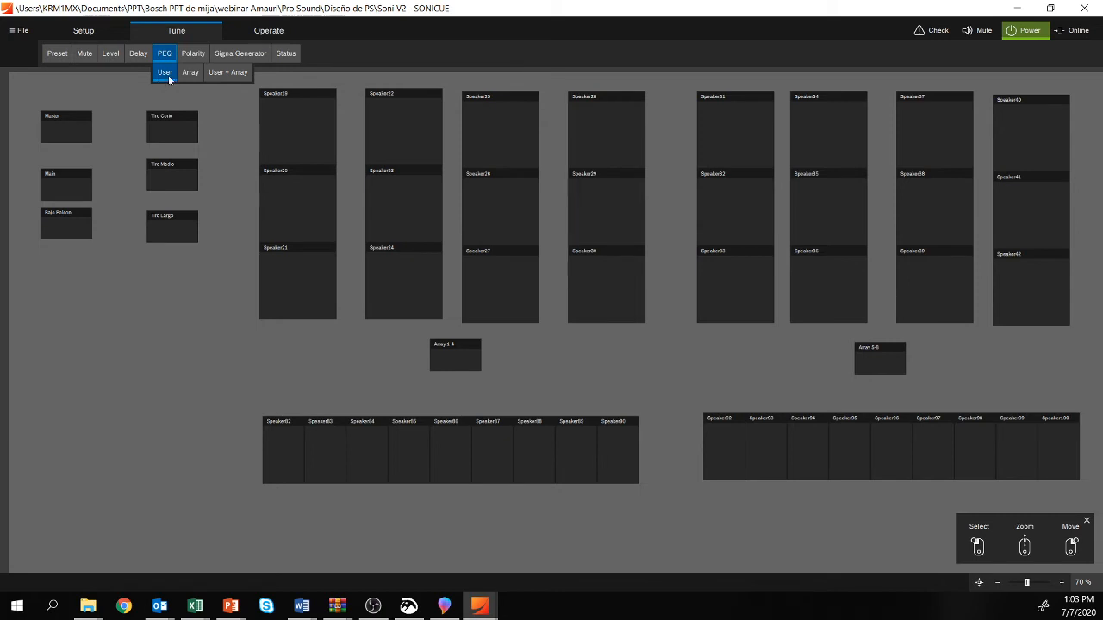
{"action": "left_click", "coordinate": [181, 134]}
{"action": "double_click", "coordinate": [173, 128]}
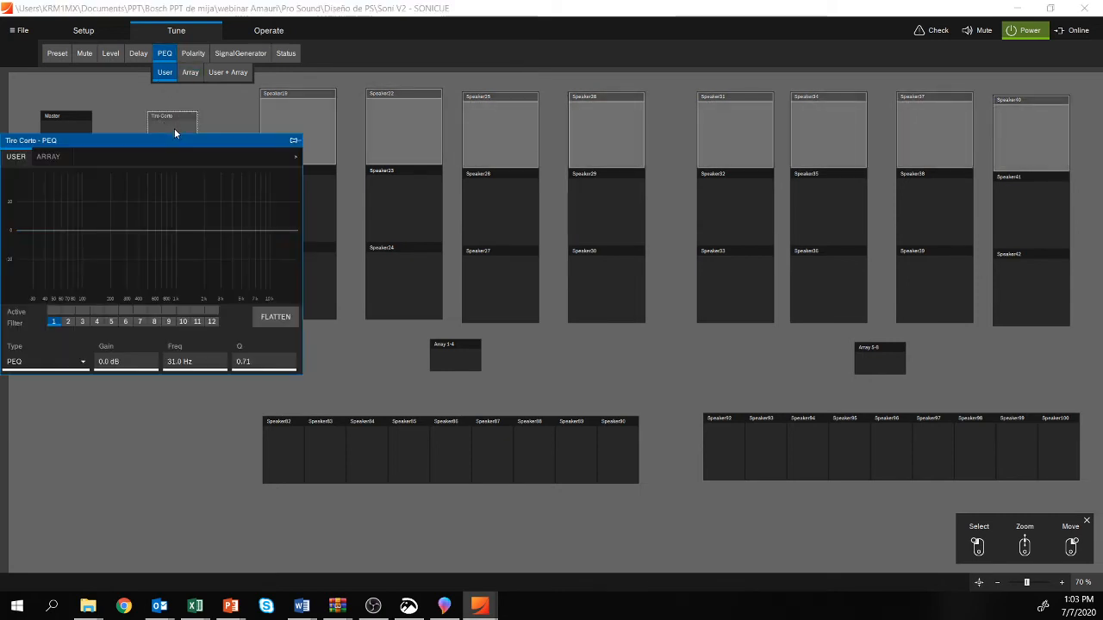
{"action": "left_click_drag", "start_coordinate": [136, 145], "coordinate": [346, 128]}
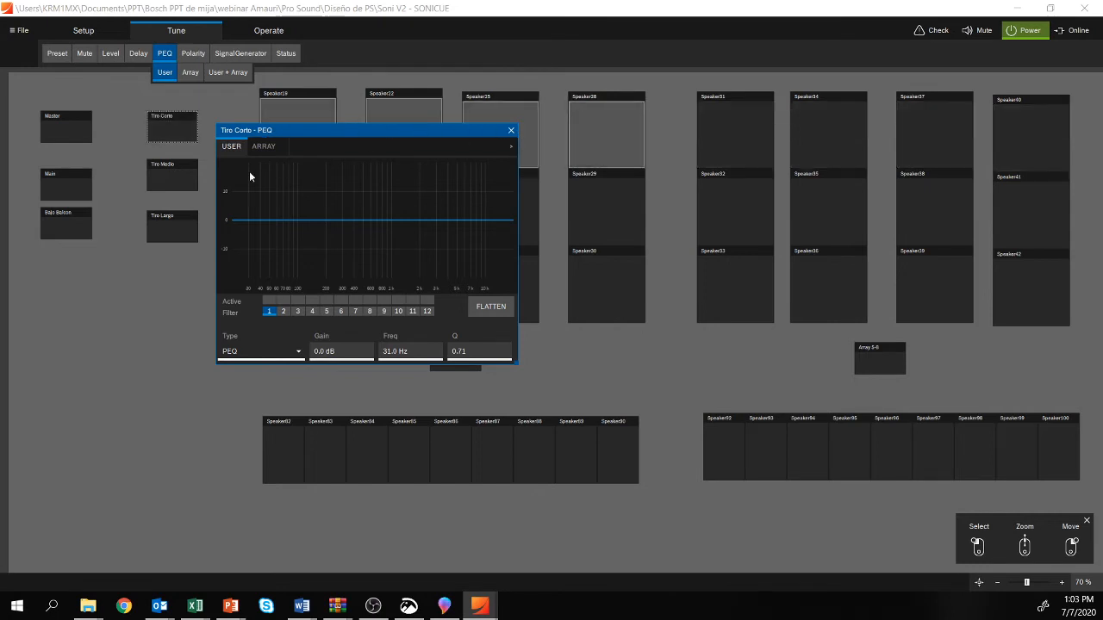
{"action": "double_click", "coordinate": [55, 186]}
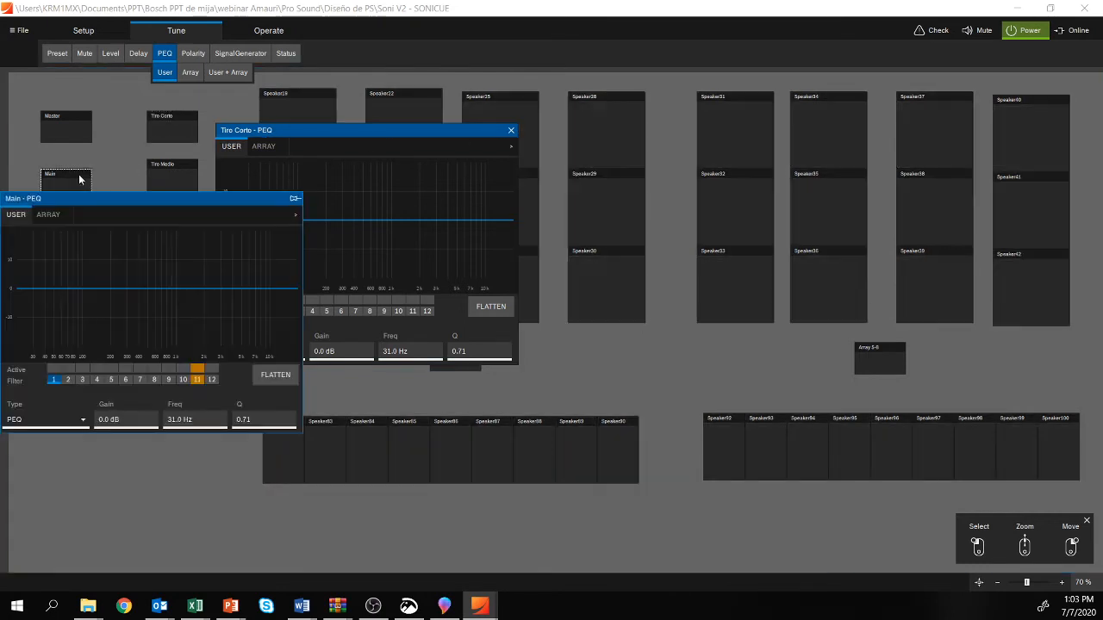
{"action": "left_click_drag", "start_coordinate": [51, 202], "coordinate": [625, 119]}
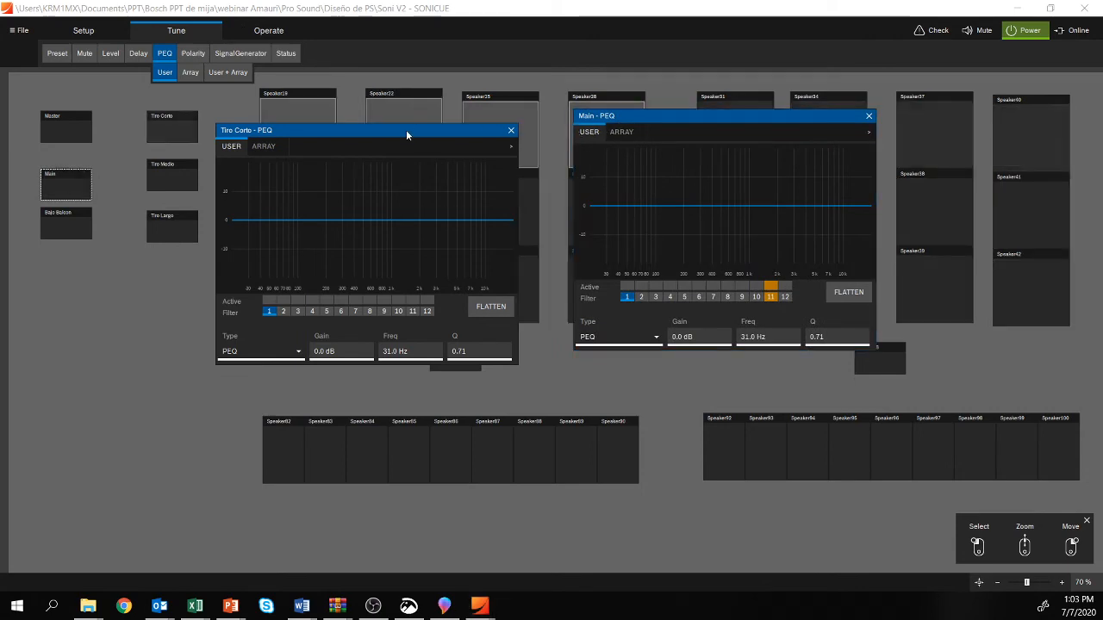
{"action": "key", "text": "alt+Tab"}
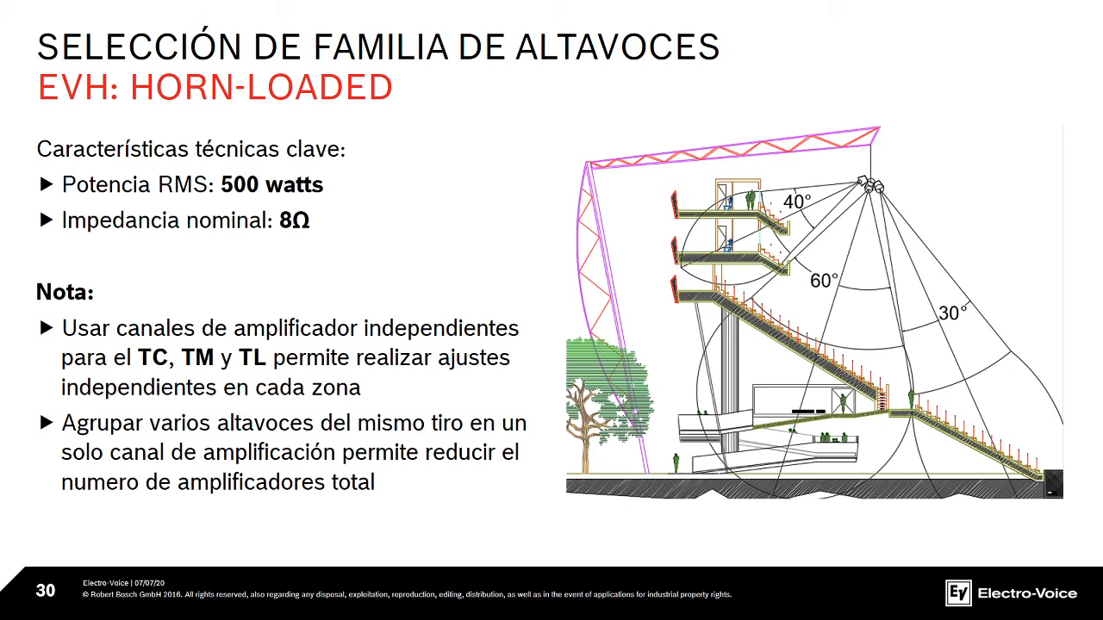
{"action": "key", "text": "alt+Tab"}
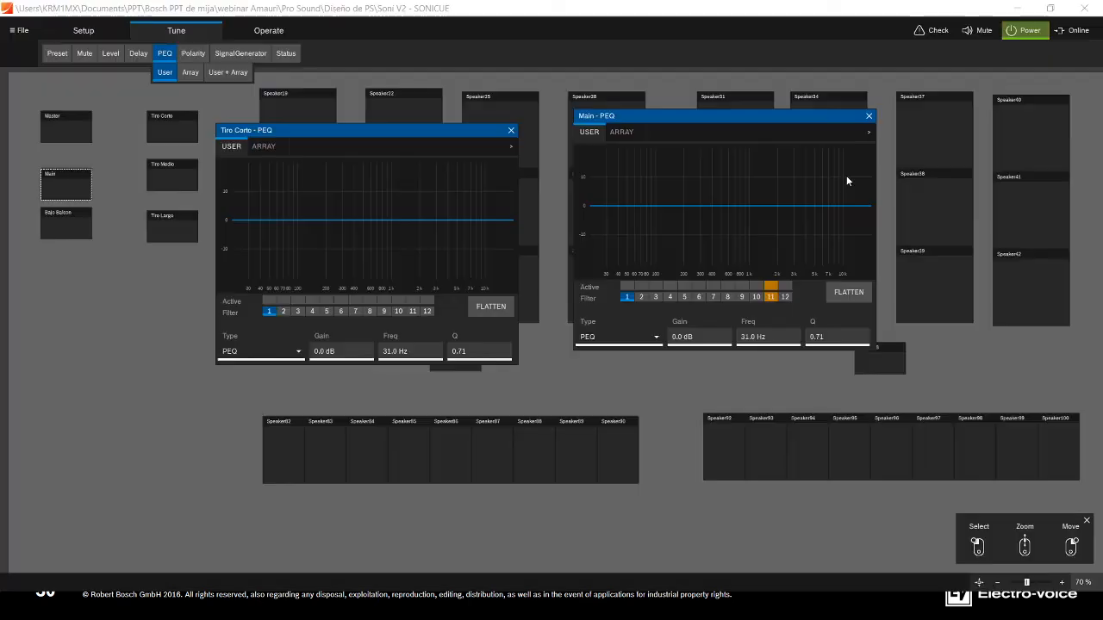
Step: Overwrite filter 1 in the Main group's Array PEQ and set its gain to -9.0 dB
{"action": "left_click", "coordinate": [621, 131]}
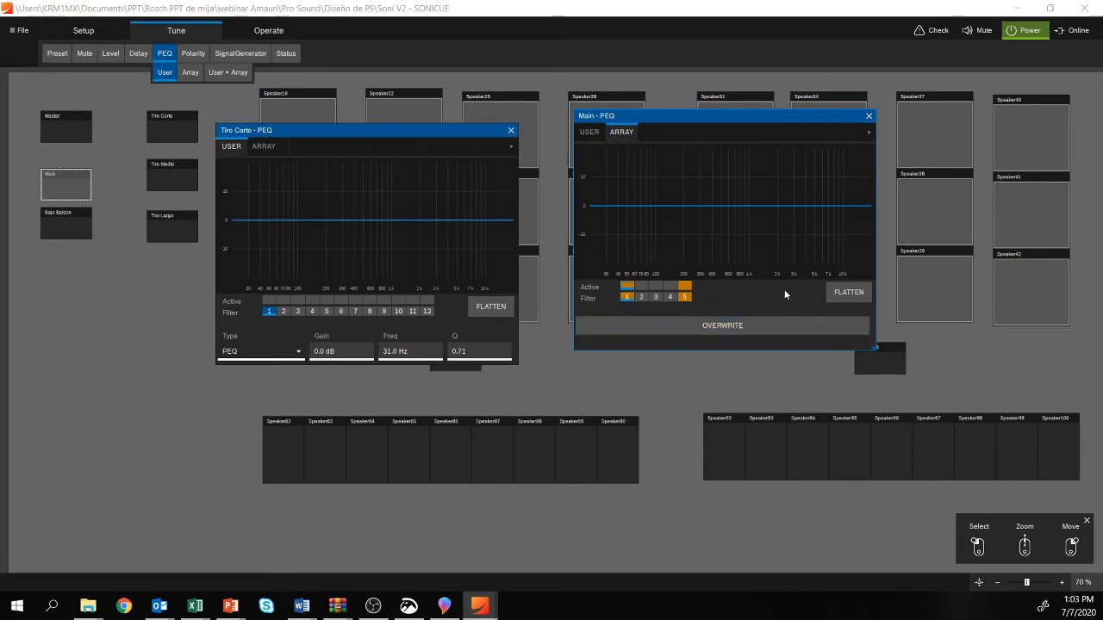
{"action": "left_click", "coordinate": [848, 292]}
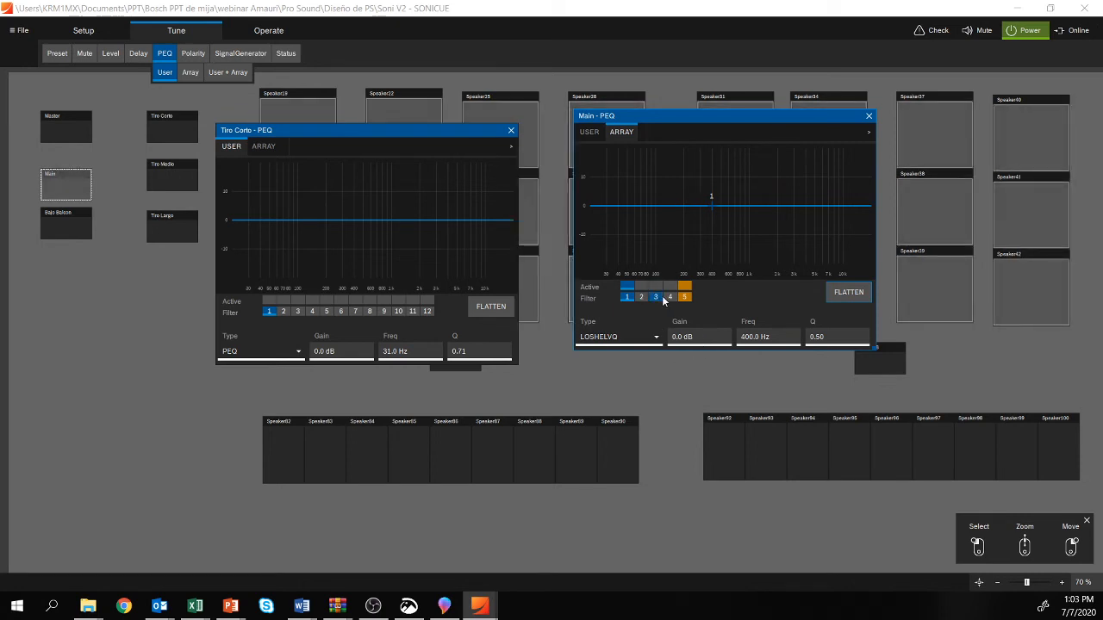
{"action": "left_click", "coordinate": [698, 340]}
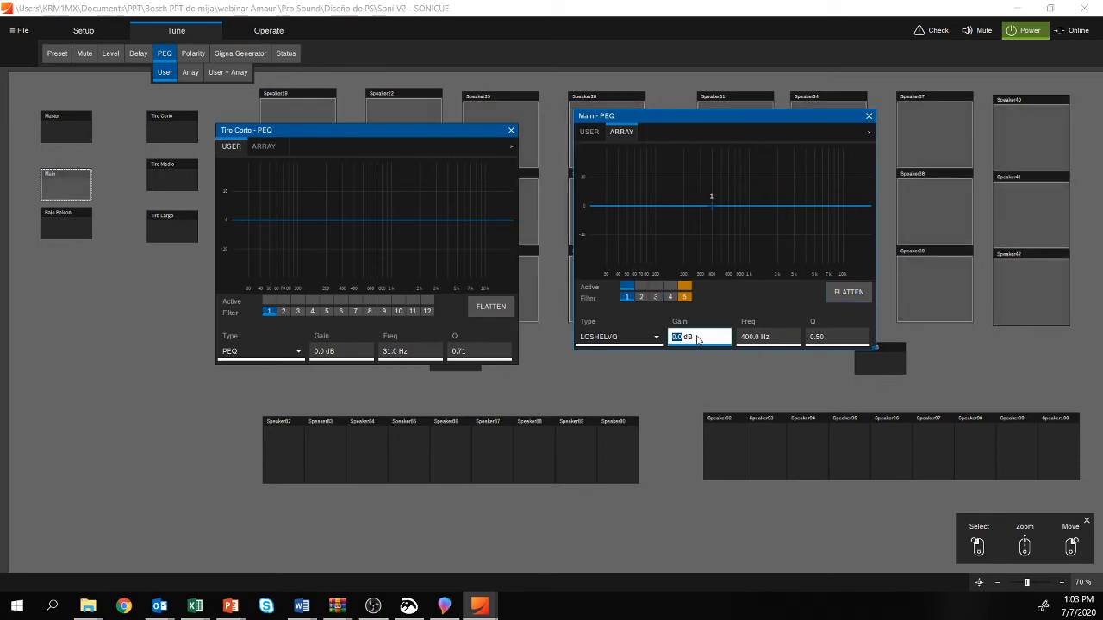
{"action": "type", "text": "-"}
{"action": "type", "text": "9"}
{"action": "key", "text": "Return"}
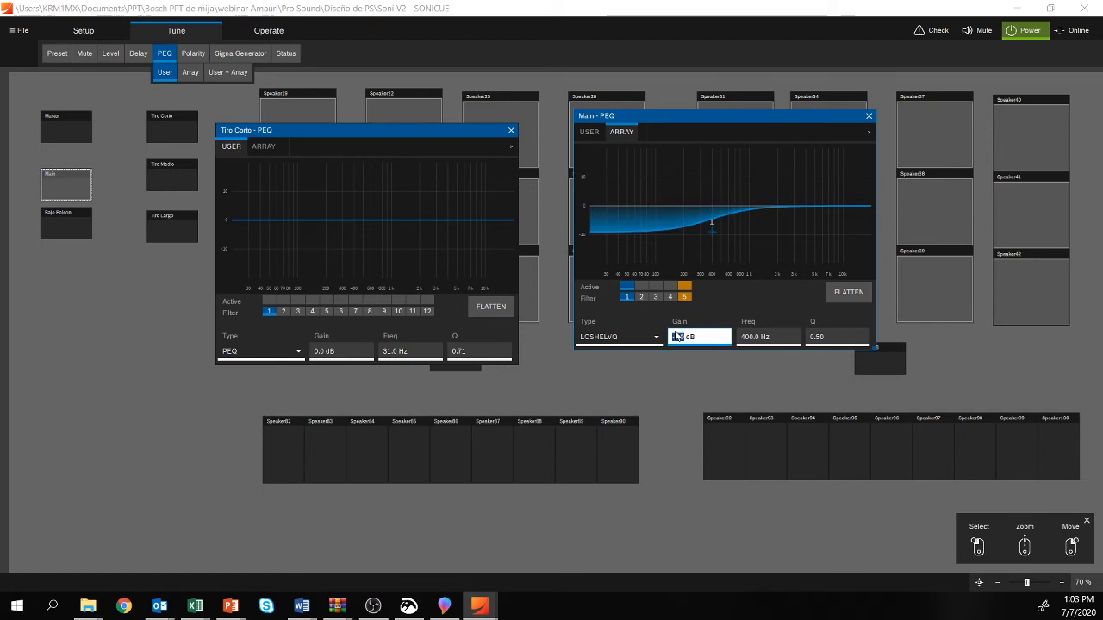
Step: Choose LOSHELVQ as the type of Main's Array filter 1 and set its frequency to 500 Hz
{"action": "left_click", "coordinate": [648, 338]}
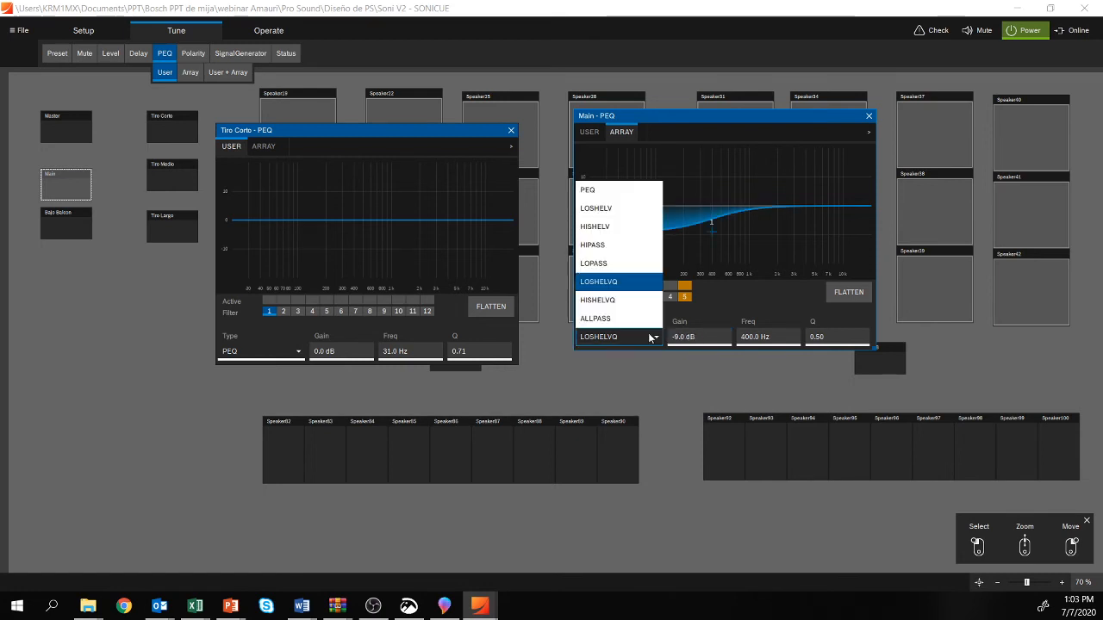
{"action": "left_click", "coordinate": [639, 283]}
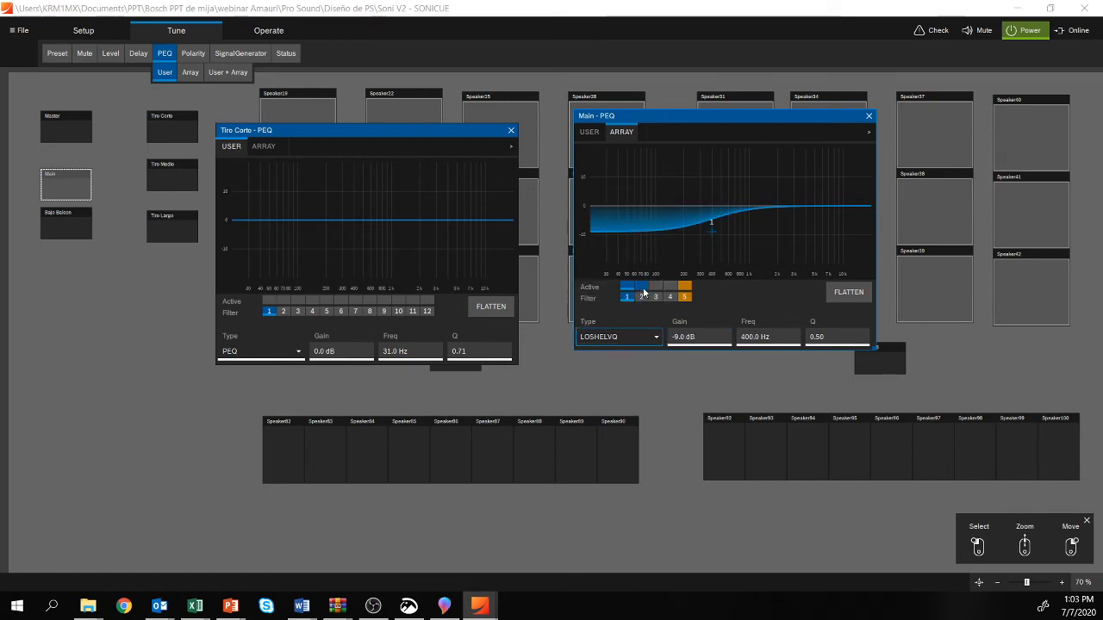
{"action": "left_click", "coordinate": [786, 341]}
{"action": "type", "text": "500"}
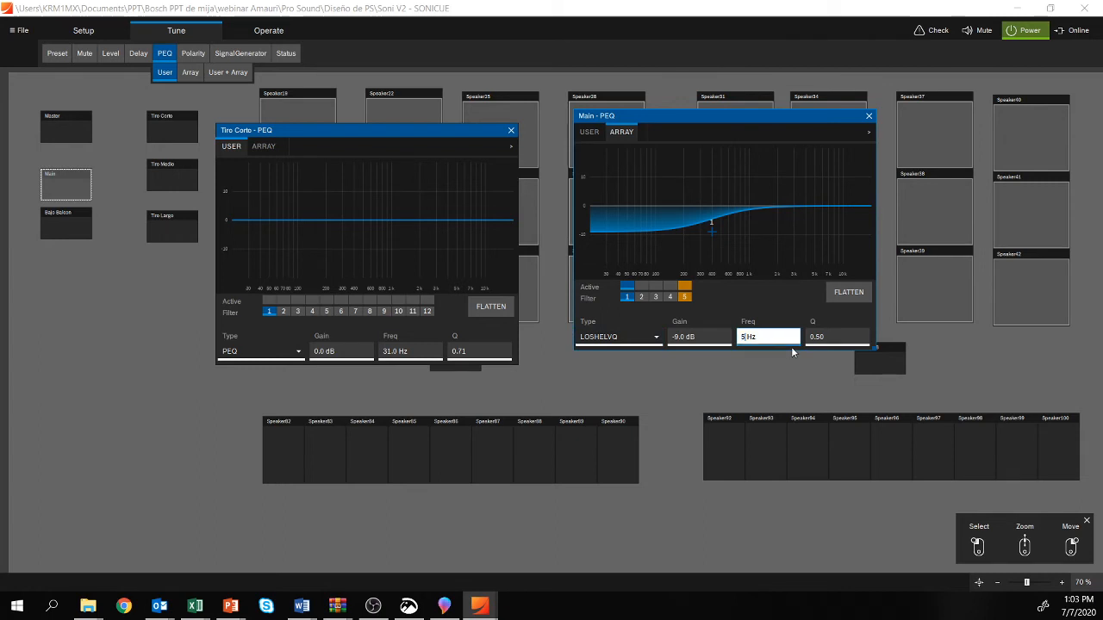
{"action": "key", "text": "Return"}
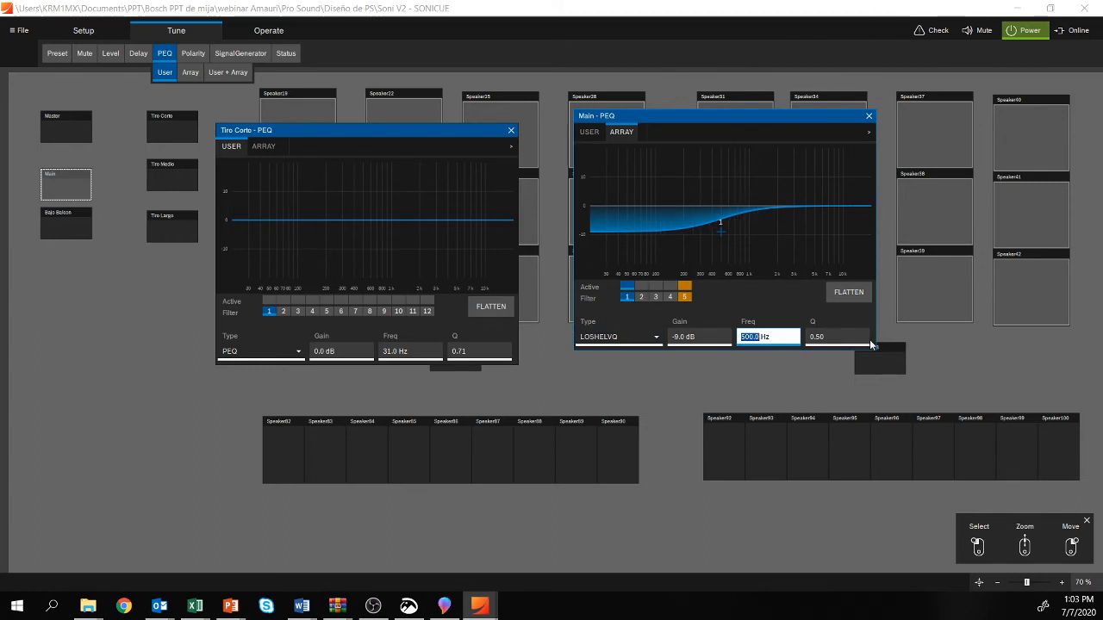
{"action": "left_click", "coordinate": [843, 339]}
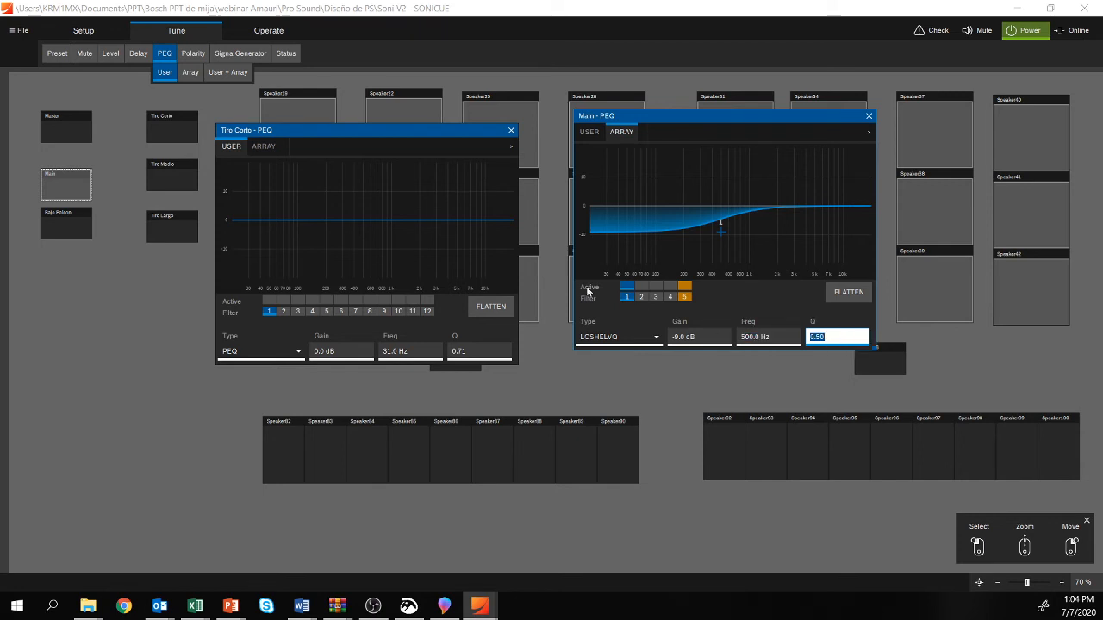
Step: Move the Main PEQ window closer to the Tiro Corto one and display Tiro Corto's Array PEQ for comparison
{"action": "left_click", "coordinate": [352, 152]}
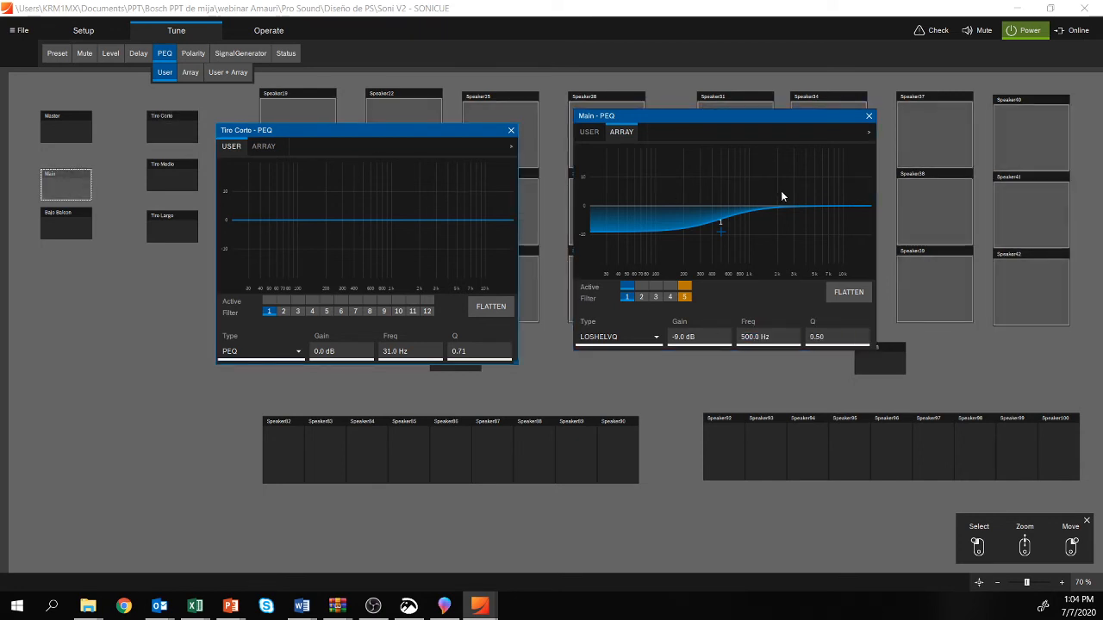
{"action": "left_click_drag", "start_coordinate": [624, 197], "coordinate": [592, 153]}
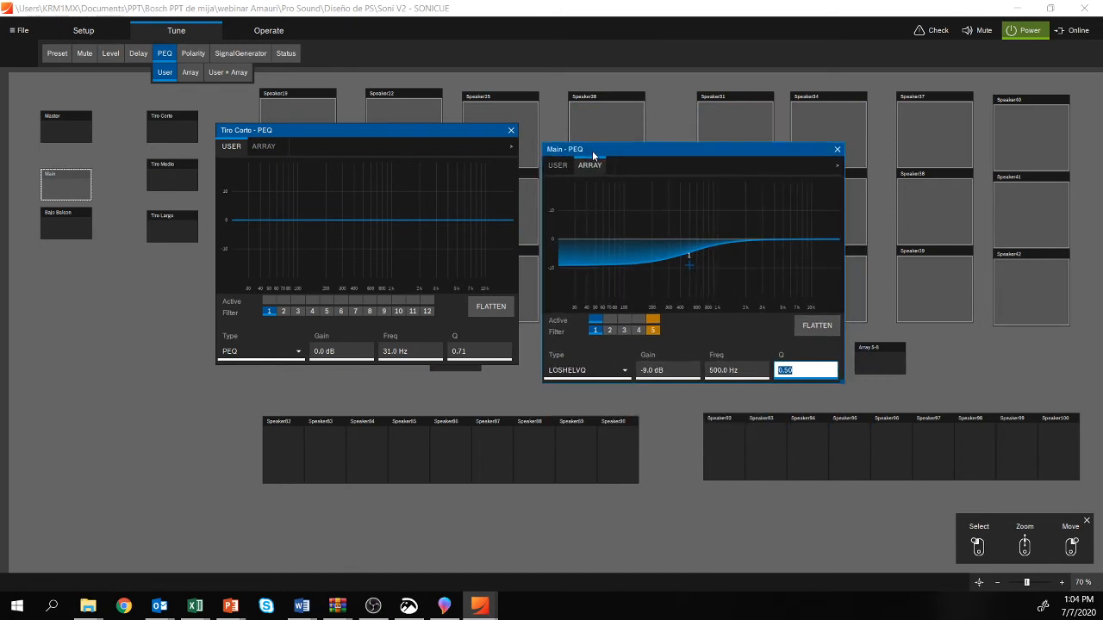
{"action": "left_click", "coordinate": [261, 148]}
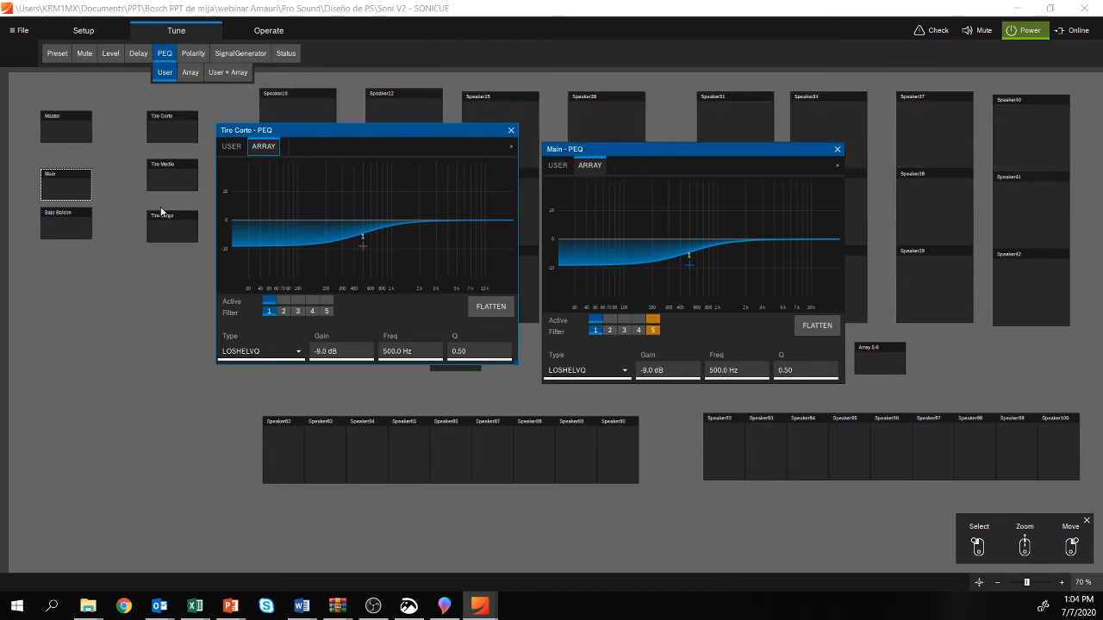
Step: Open Speaker19's PEQ window, move it over the workspace, and close it again
{"action": "double_click", "coordinate": [312, 104]}
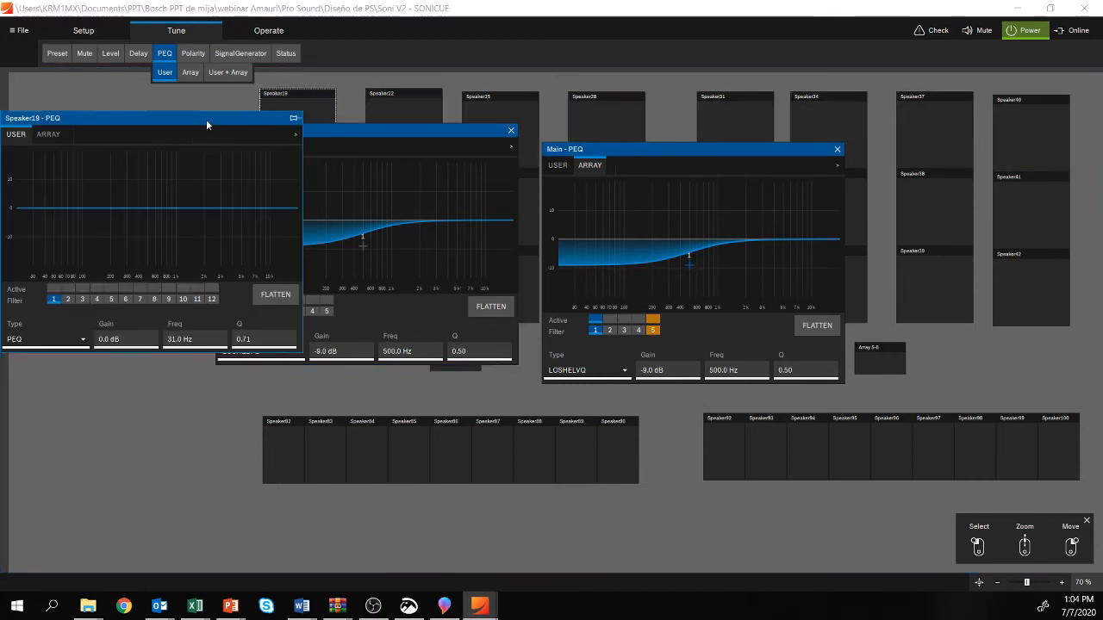
{"action": "left_click_drag", "start_coordinate": [214, 113], "coordinate": [303, 176]}
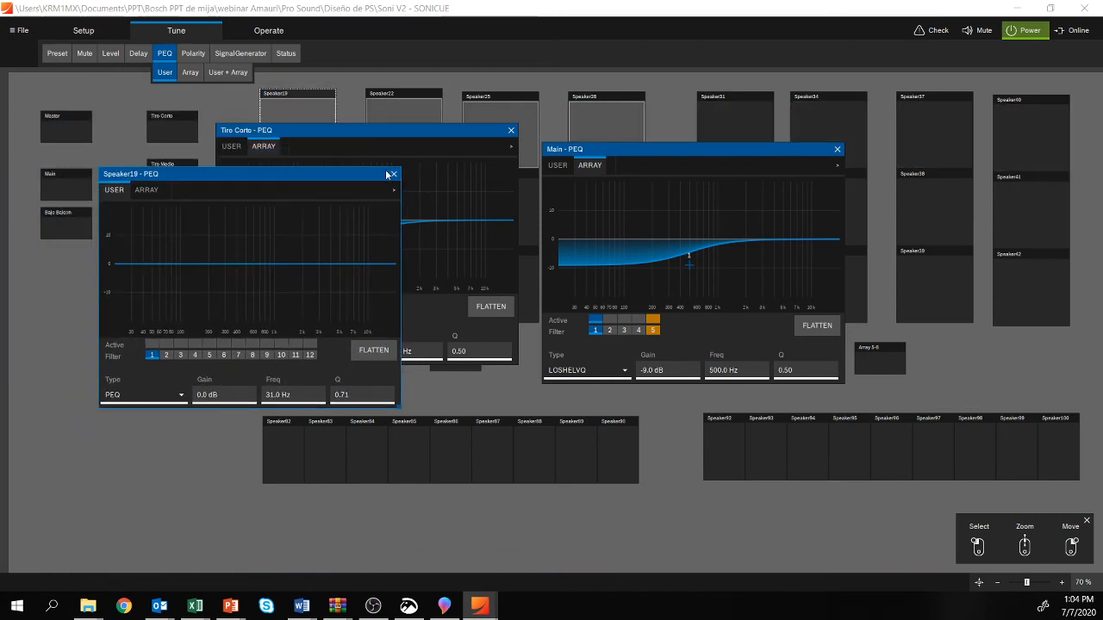
{"action": "left_click", "coordinate": [392, 174]}
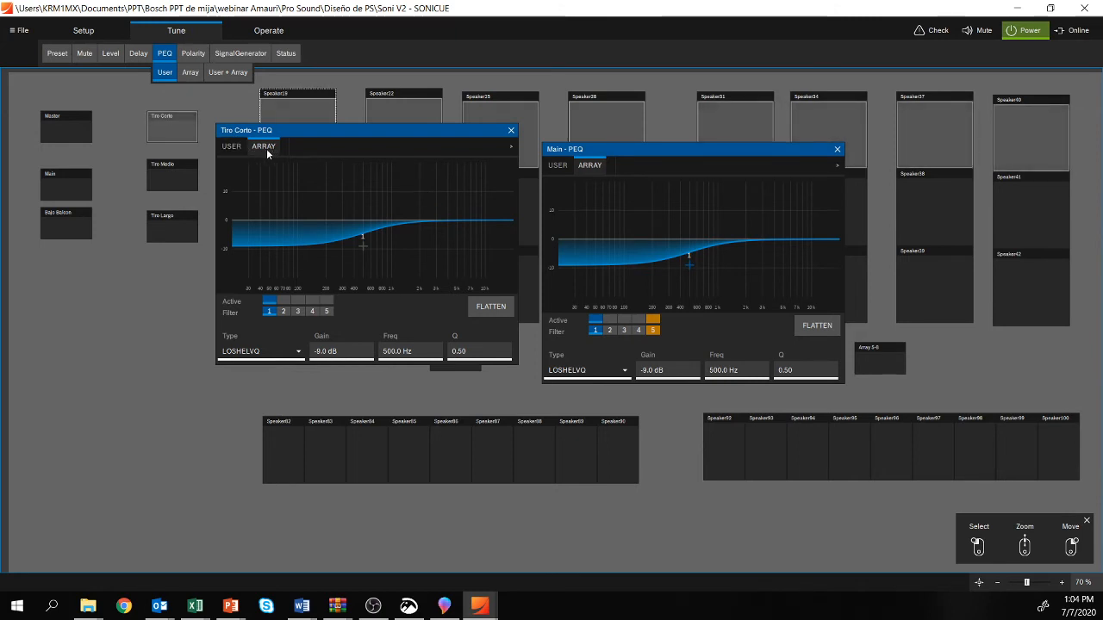
Step: Examine the filter types offered in Tiro Corto's User PEQ for filters 1 and 11, and the settings of filter 9
{"action": "left_click", "coordinate": [231, 147]}
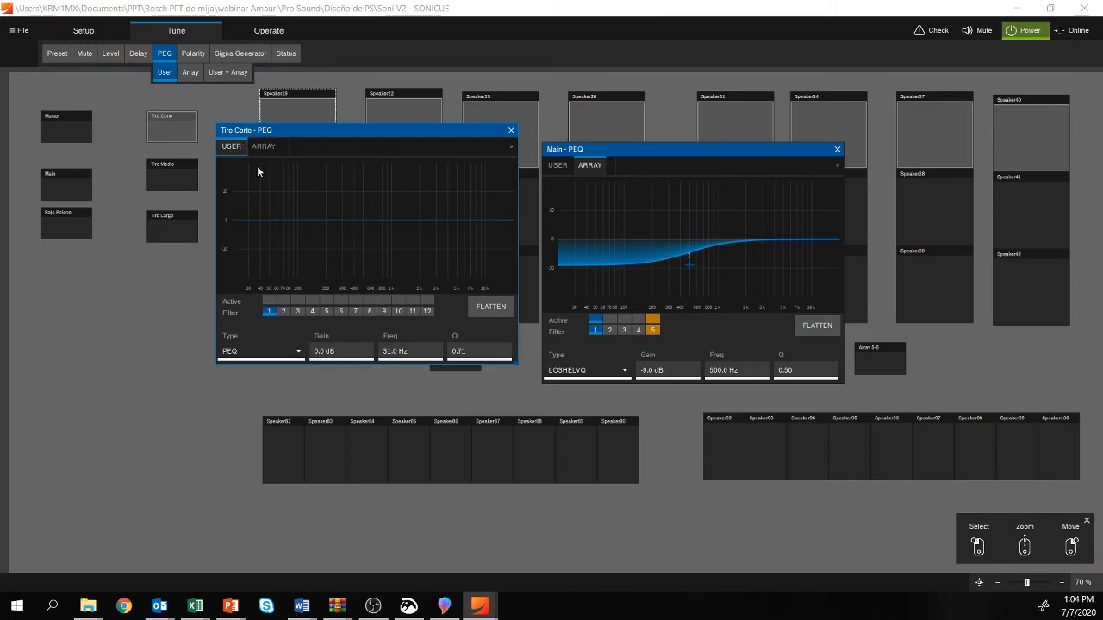
{"action": "left_click", "coordinate": [271, 313]}
{"action": "left_click", "coordinate": [291, 351]}
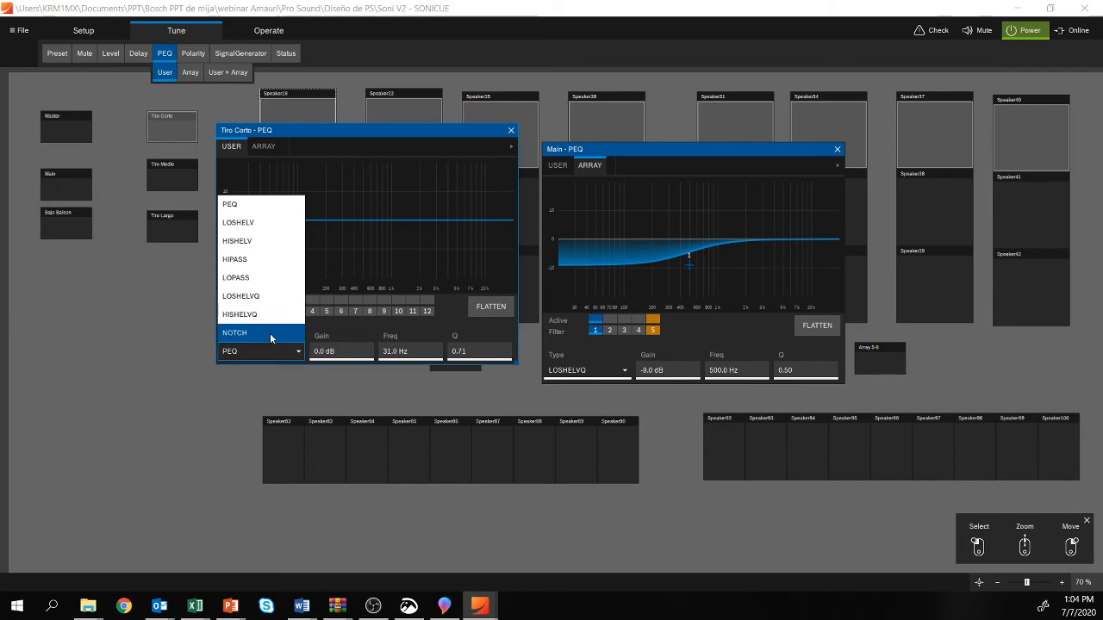
{"action": "left_click", "coordinate": [384, 311]}
{"action": "left_click", "coordinate": [384, 311]}
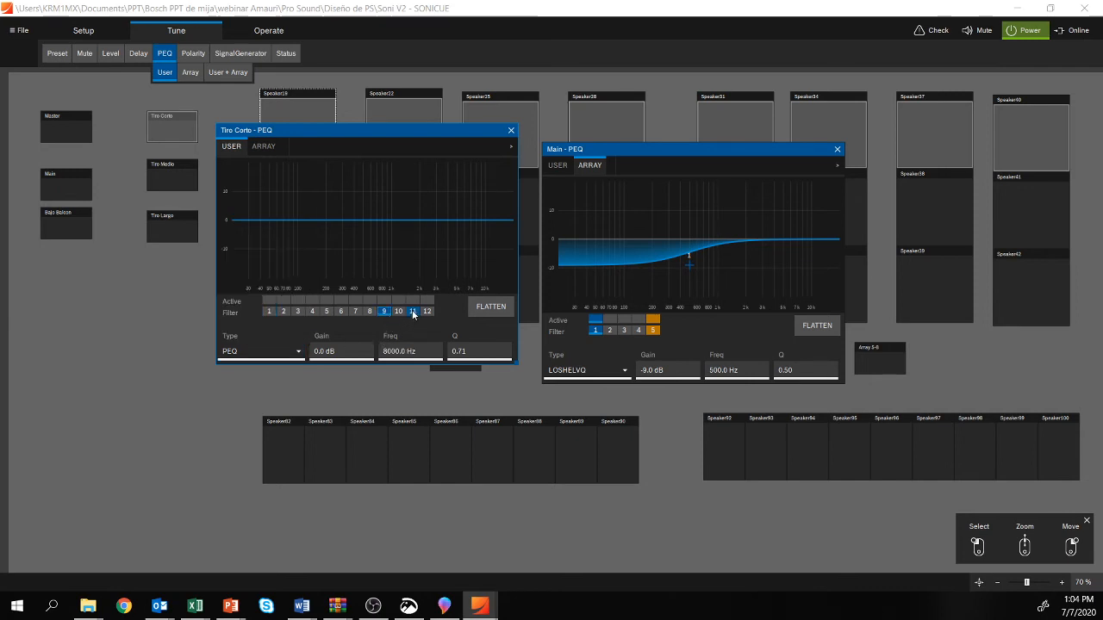
{"action": "left_click", "coordinate": [412, 311]}
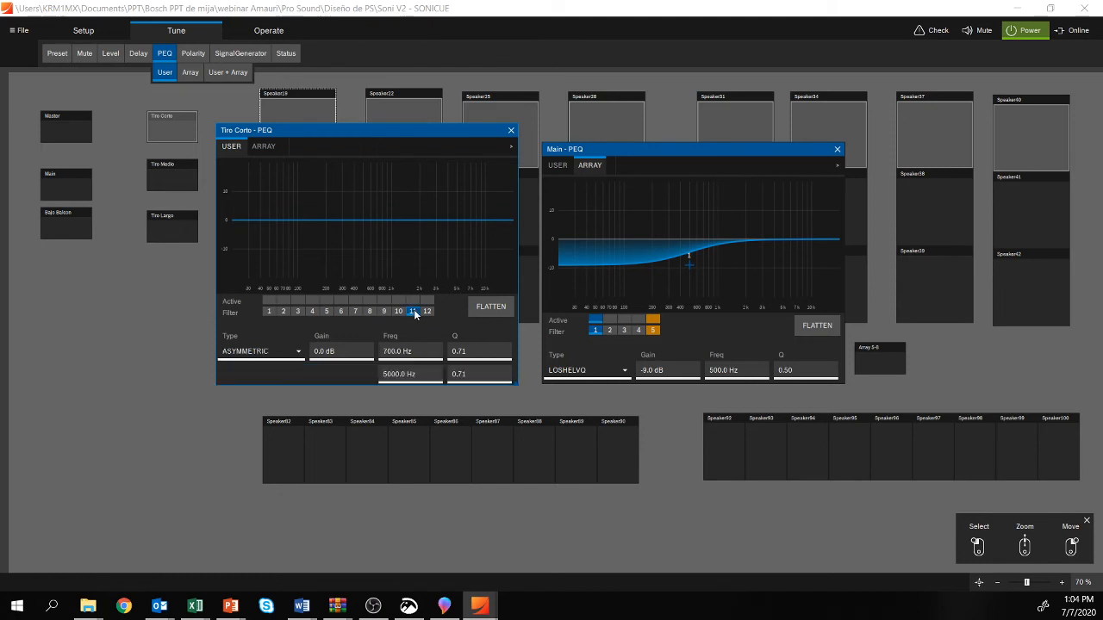
{"action": "left_click", "coordinate": [299, 353]}
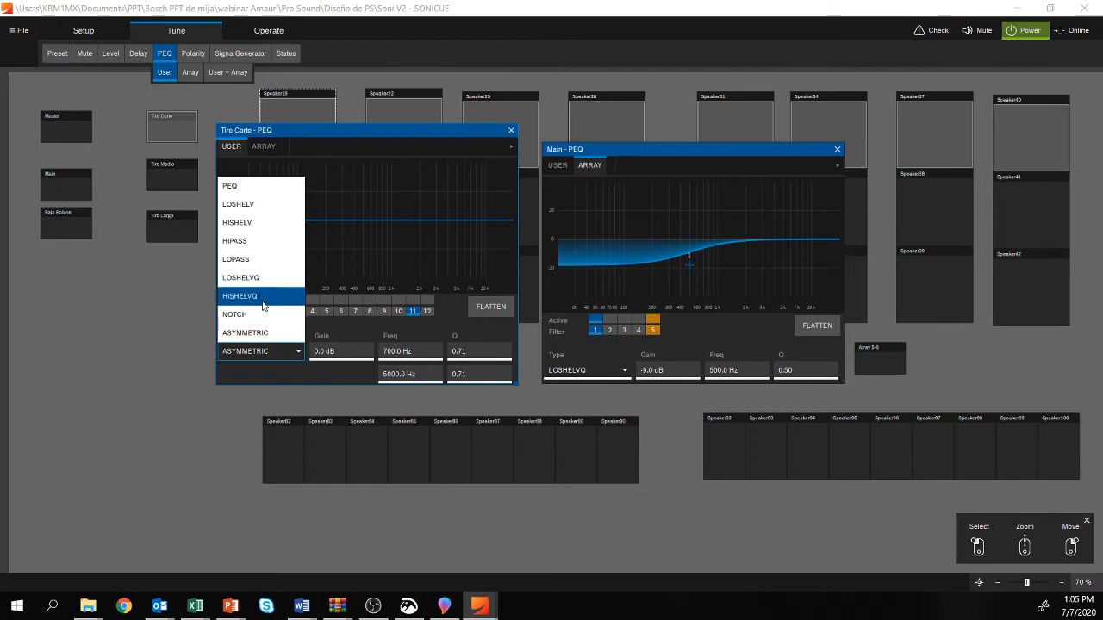
{"action": "left_click", "coordinate": [411, 248]}
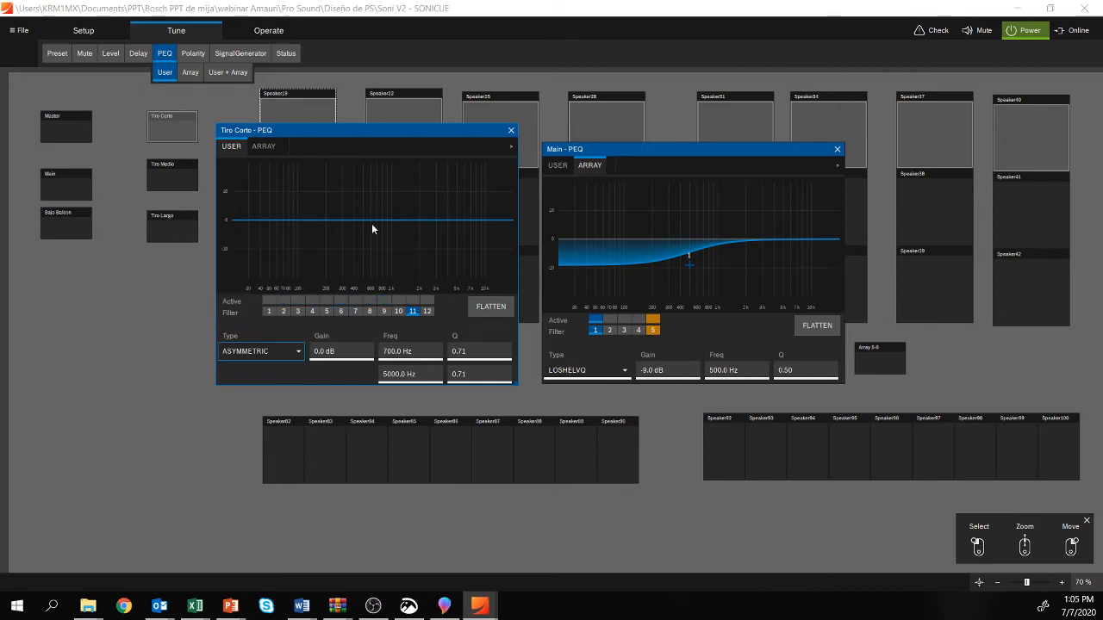
Step: Set filter 5 in Tiro Corto's Array PEQ to ALLPASS and check its order and type options
{"action": "left_click", "coordinate": [258, 151]}
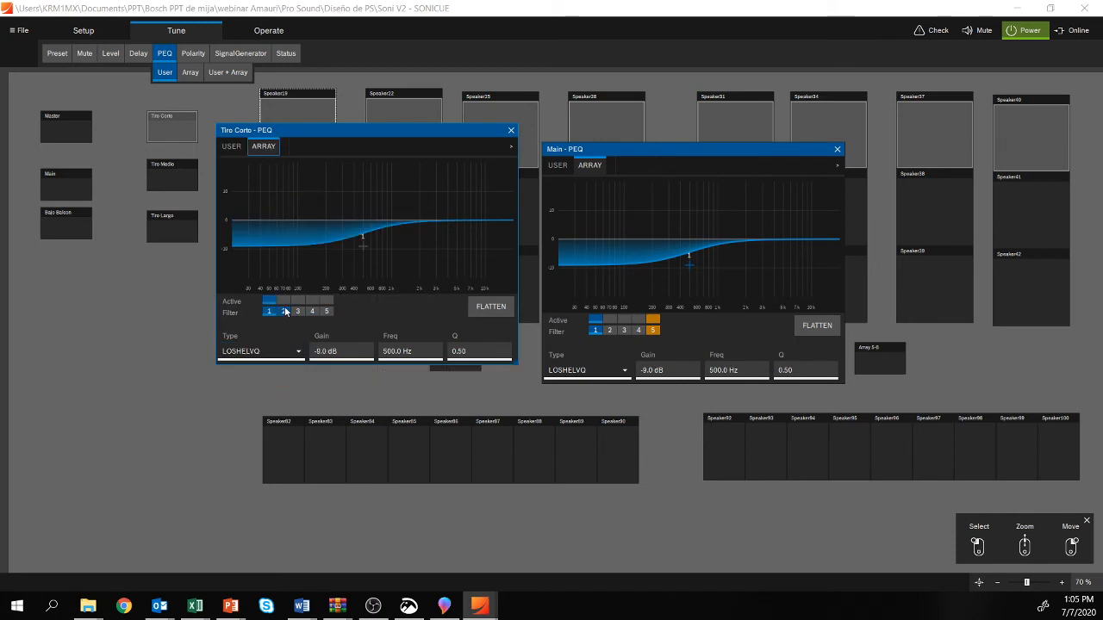
{"action": "left_click", "coordinate": [328, 312]}
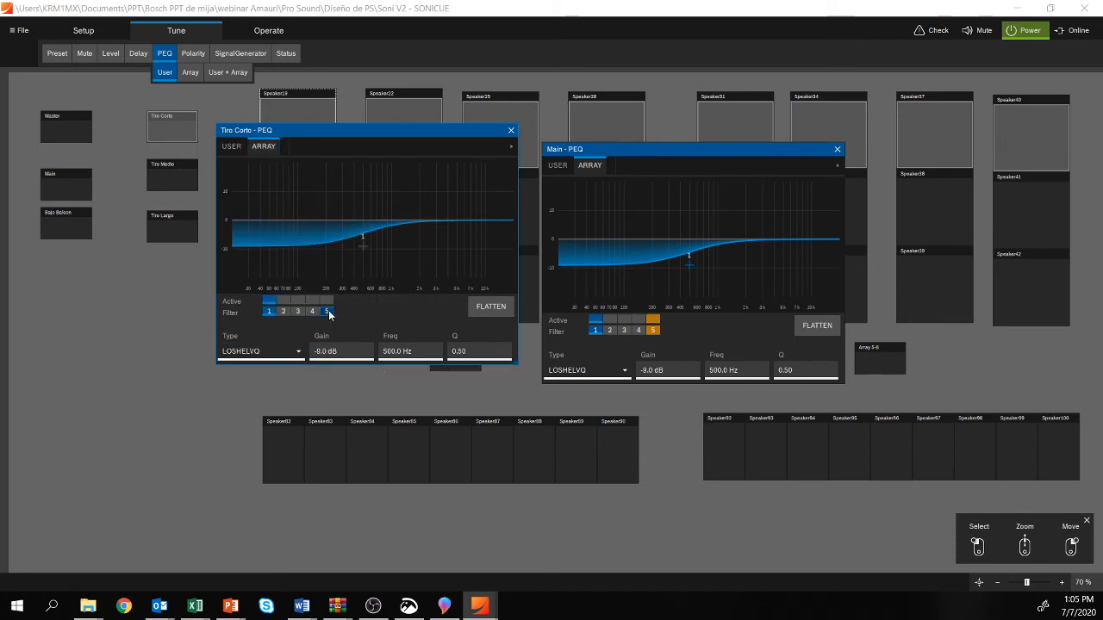
{"action": "left_click", "coordinate": [302, 353]}
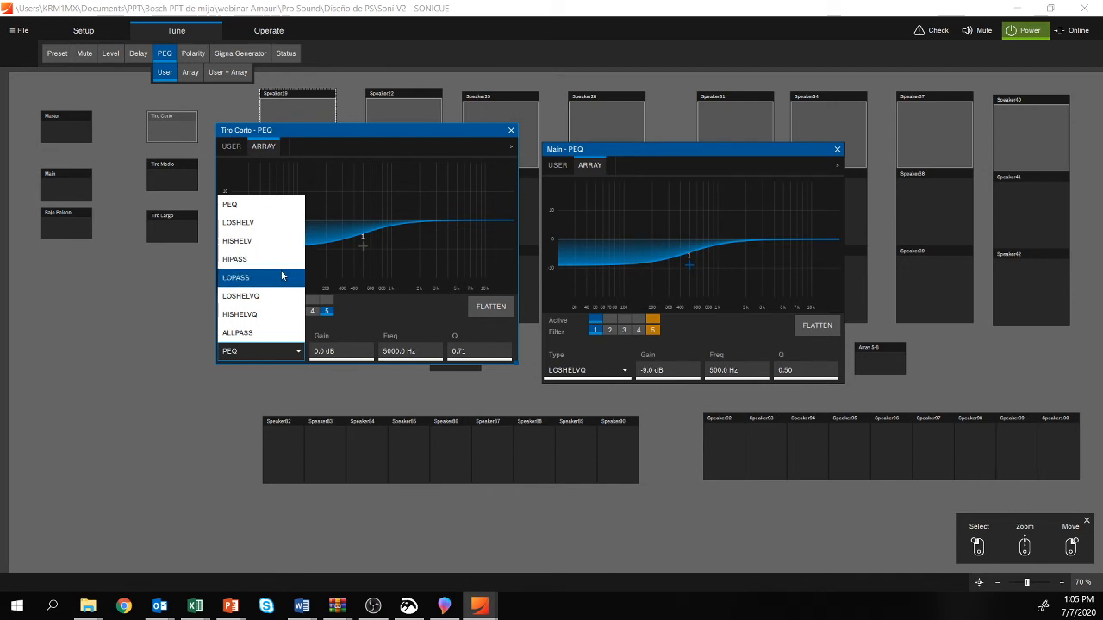
{"action": "left_click", "coordinate": [291, 341]}
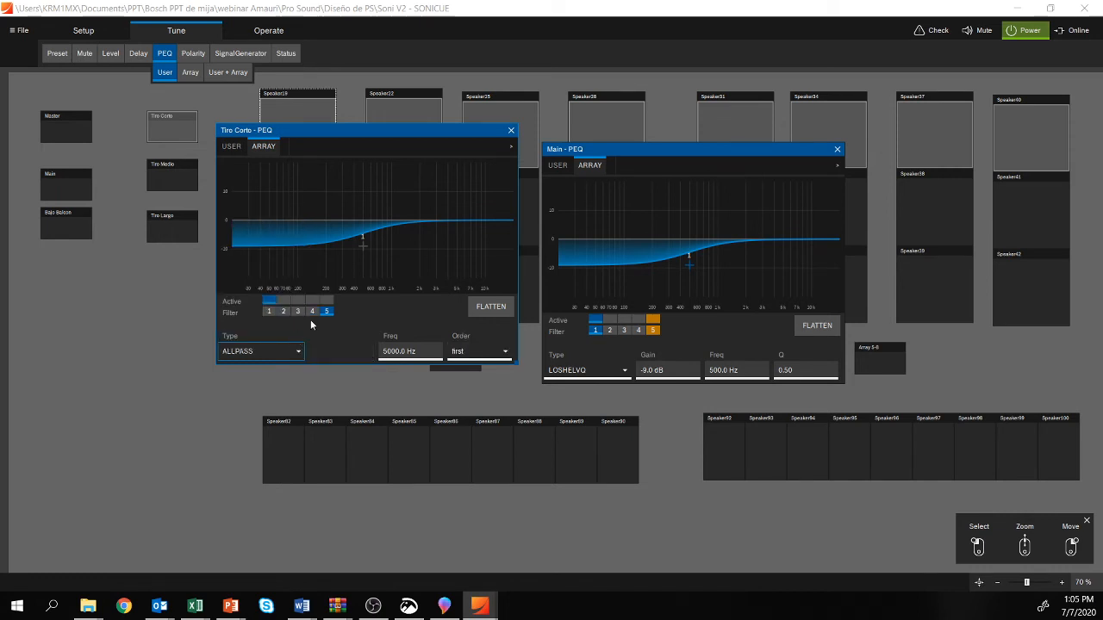
{"action": "left_click", "coordinate": [504, 352]}
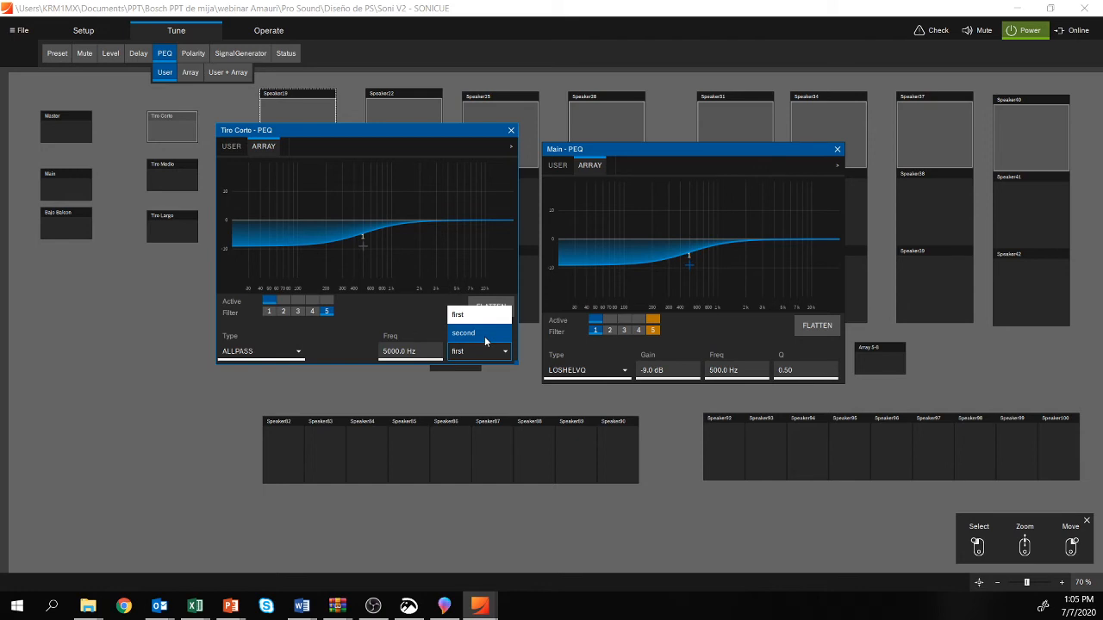
{"action": "left_click", "coordinate": [372, 316]}
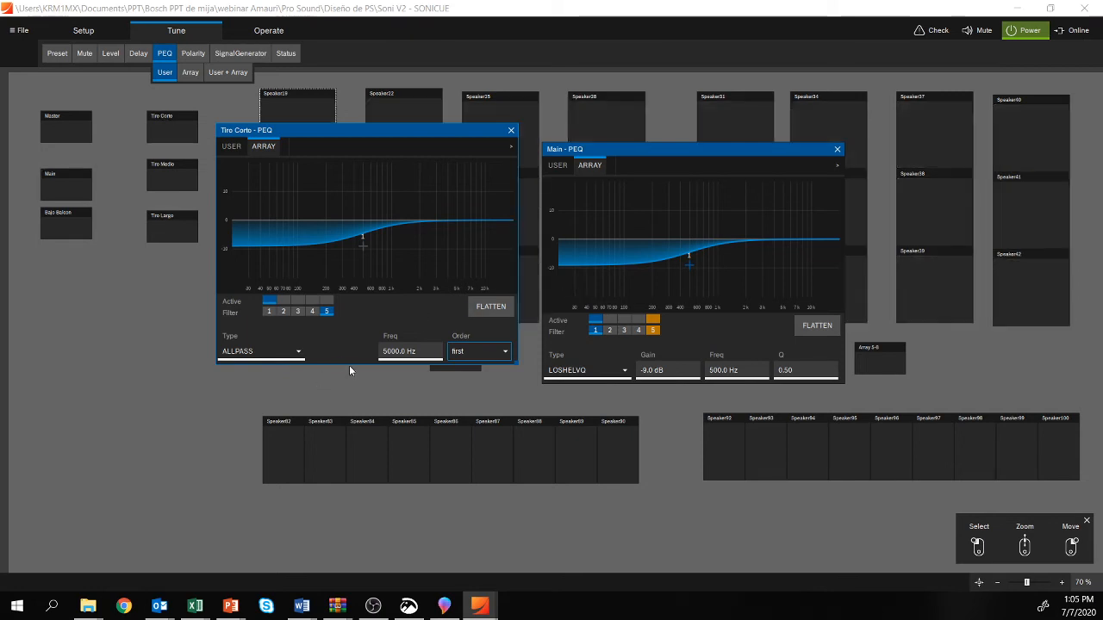
{"action": "left_click", "coordinate": [298, 353]}
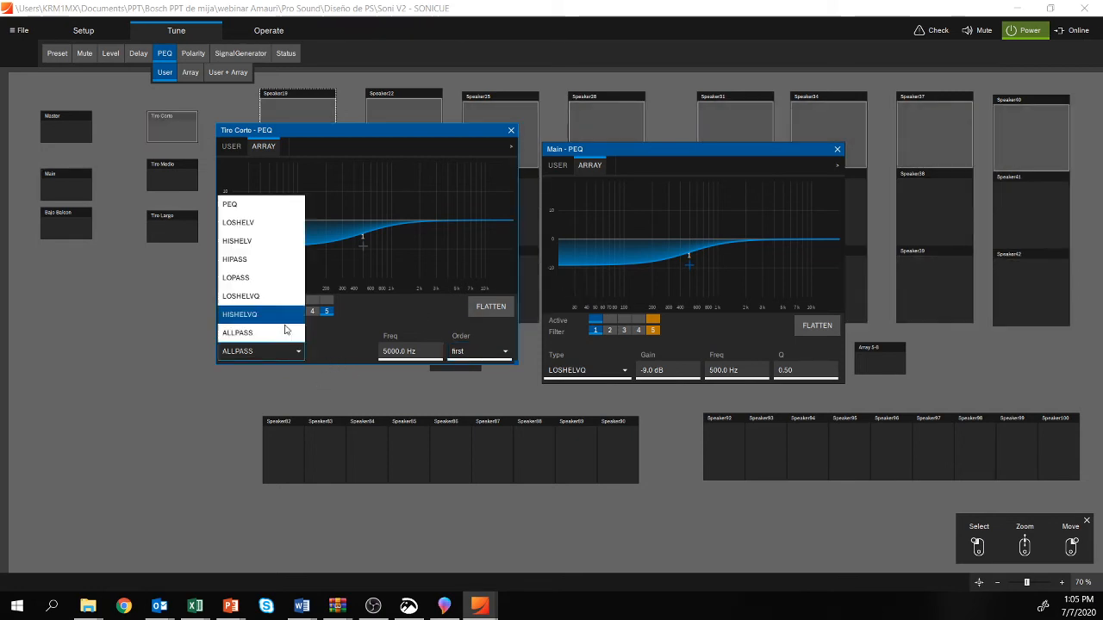
{"action": "left_click", "coordinate": [363, 321]}
Step: Activate filter 2 in Tiro Corto's Array PEQ as a HIPASS, trying the 12 dB/Oct slope before choosing 6 dB/Oct
{"action": "left_click", "coordinate": [282, 302]}
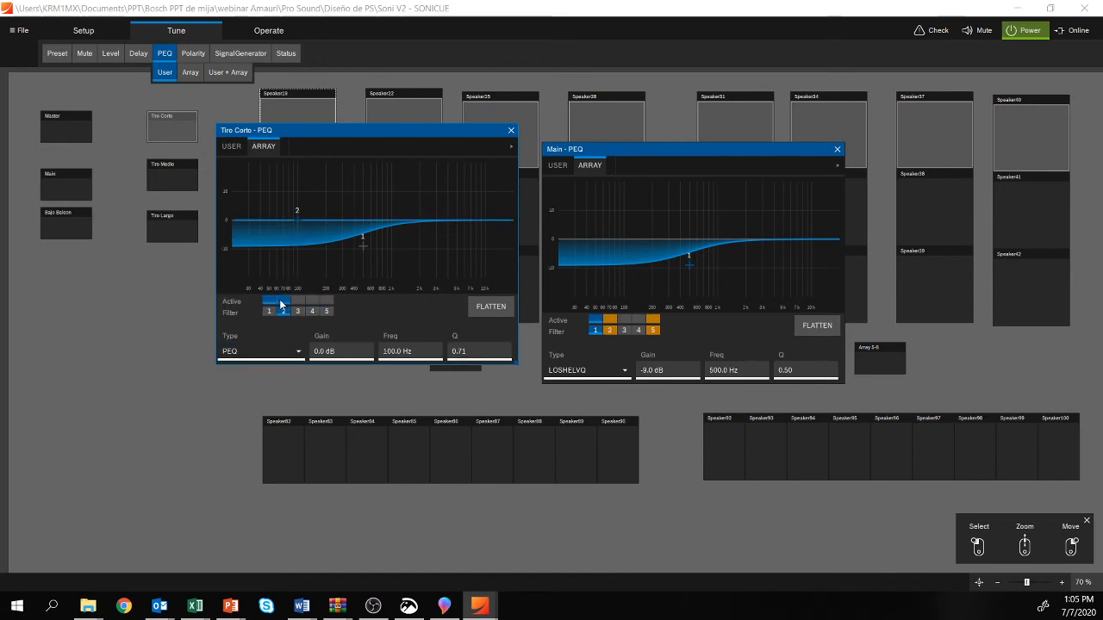
{"action": "left_click", "coordinate": [297, 351]}
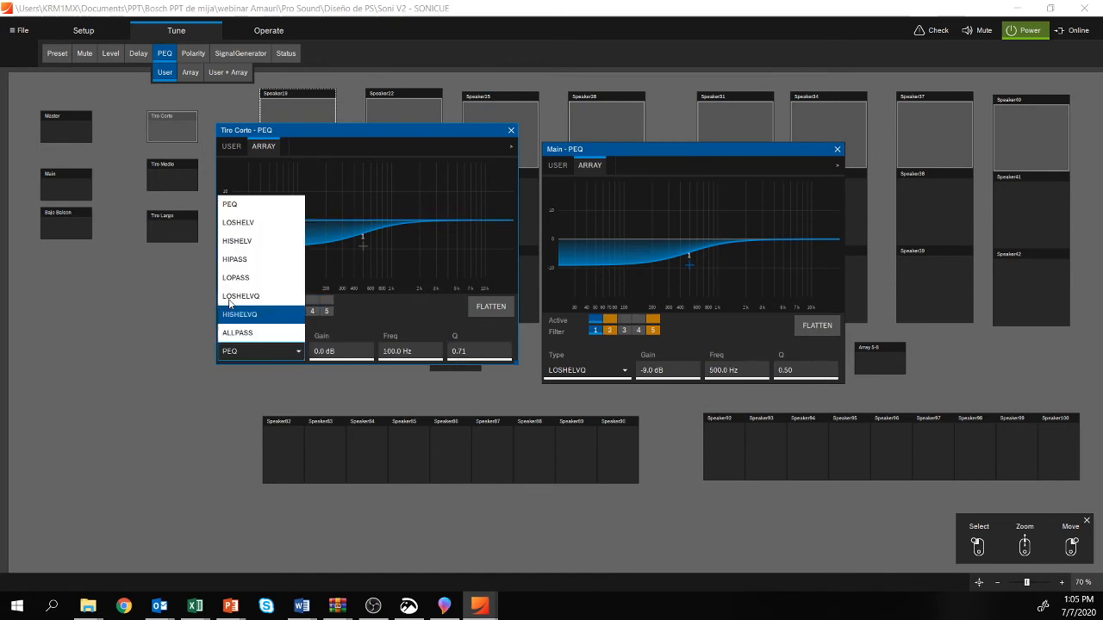
{"action": "left_click", "coordinate": [250, 259]}
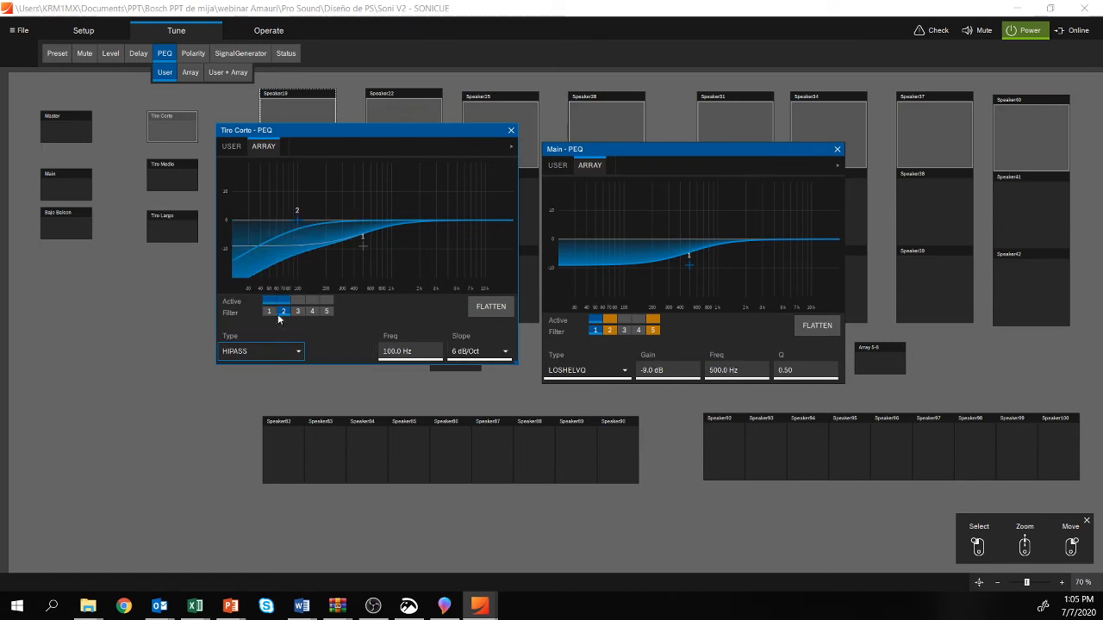
{"action": "left_click", "coordinate": [489, 352]}
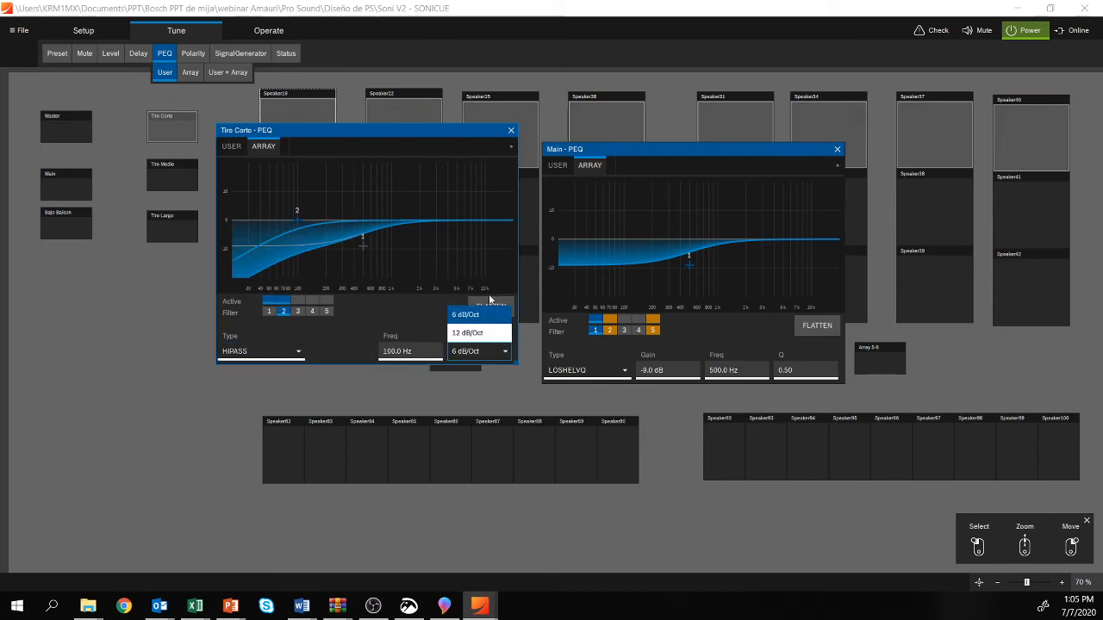
{"action": "left_click", "coordinate": [481, 332]}
{"action": "left_click", "coordinate": [485, 352]}
{"action": "left_click", "coordinate": [480, 310]}
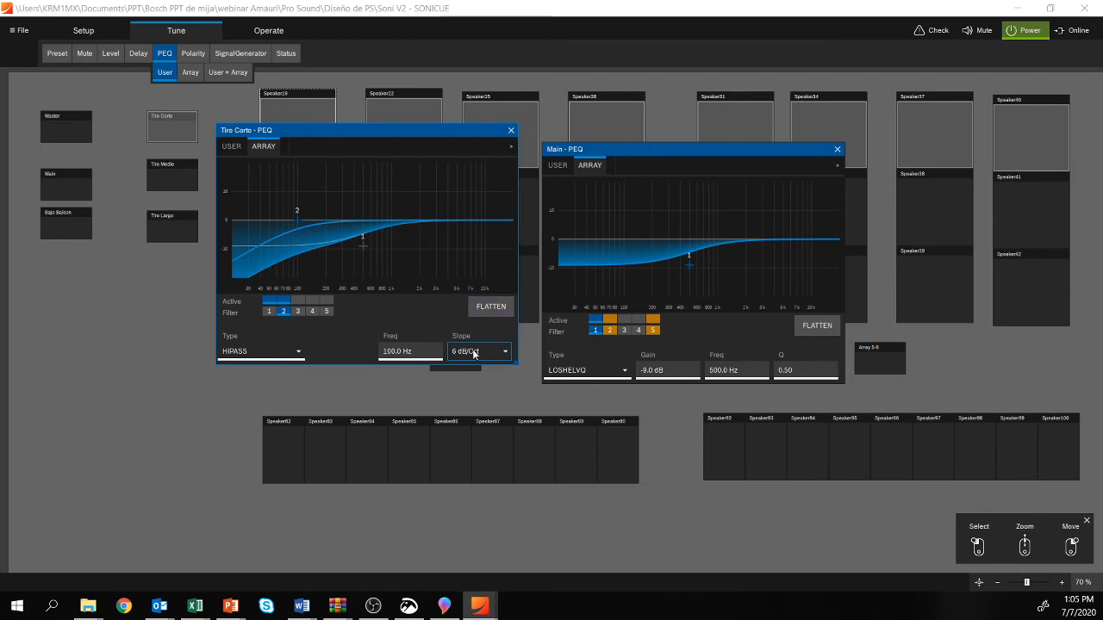
Step: Set filter 2 in Tiro Corto's User PEQ to HIPASS, check its slope options, and close the window
{"action": "left_click", "coordinate": [222, 148]}
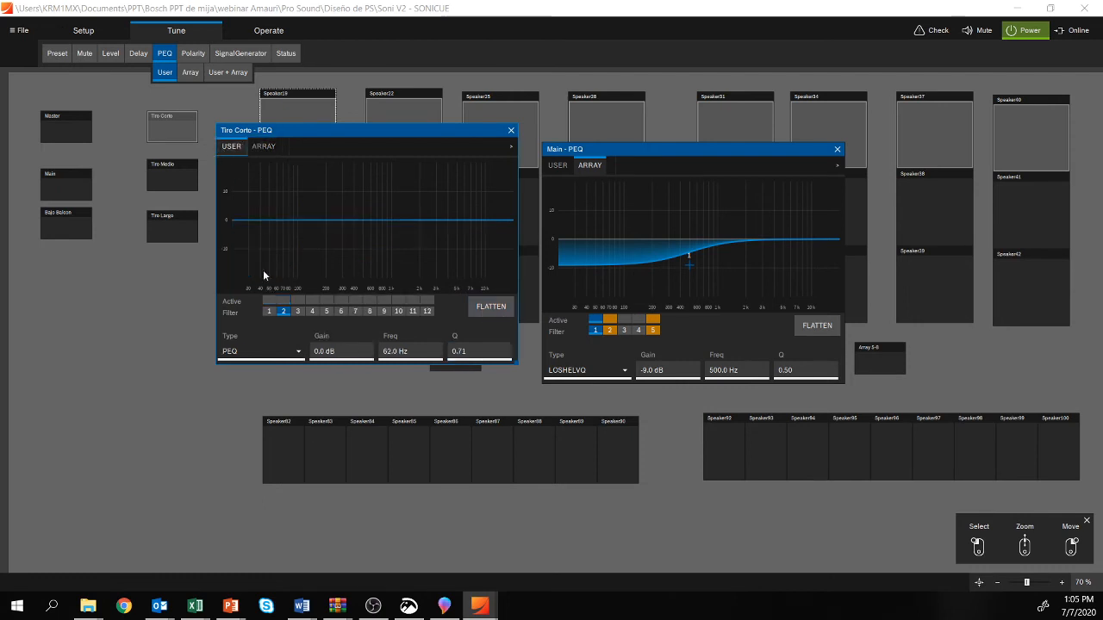
{"action": "left_click", "coordinate": [264, 356]}
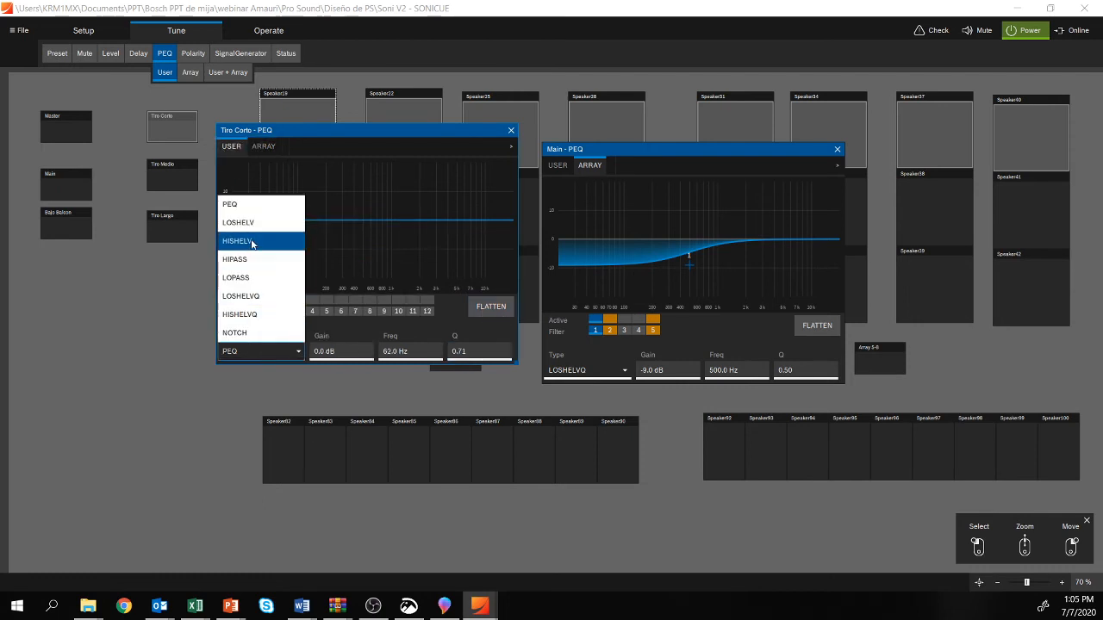
{"action": "left_click", "coordinate": [234, 259]}
{"action": "left_click", "coordinate": [482, 352]}
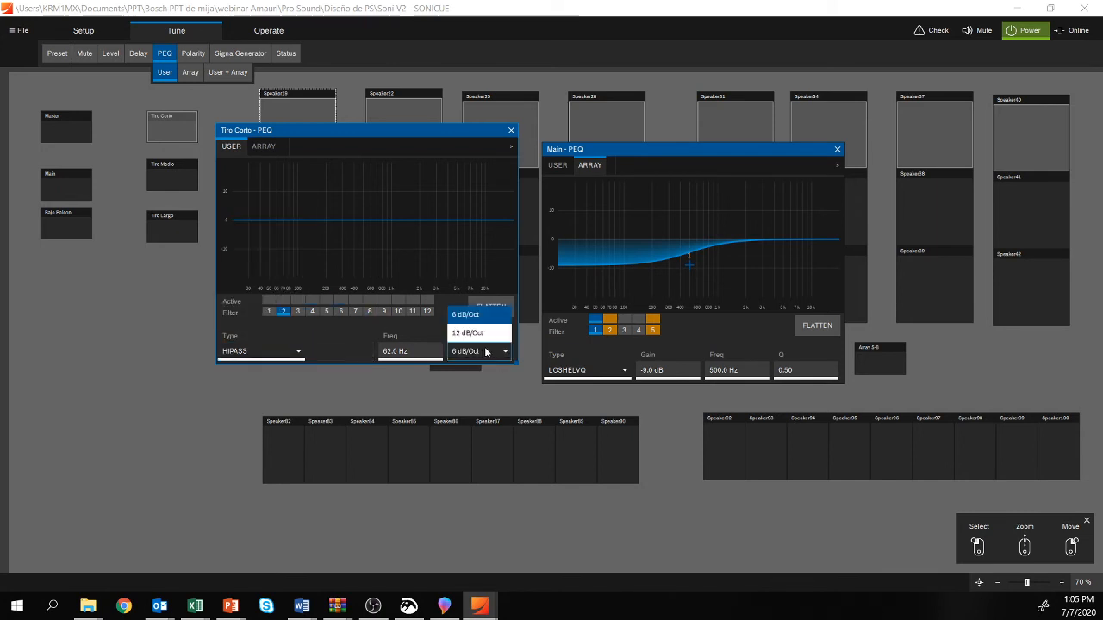
{"action": "left_click", "coordinate": [348, 325]}
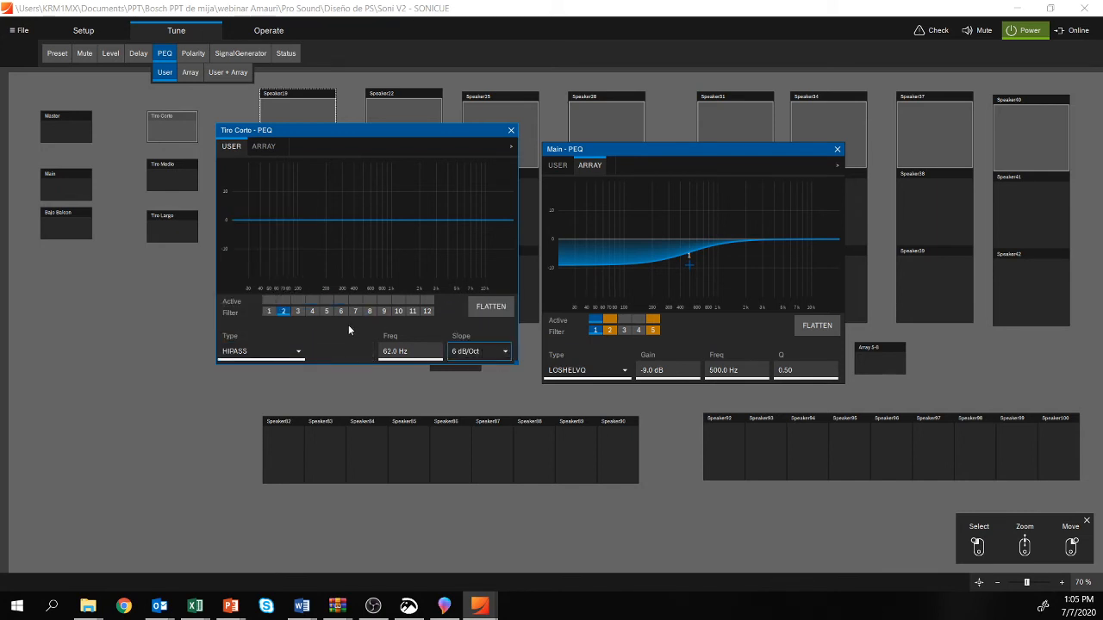
{"action": "left_click", "coordinate": [510, 128]}
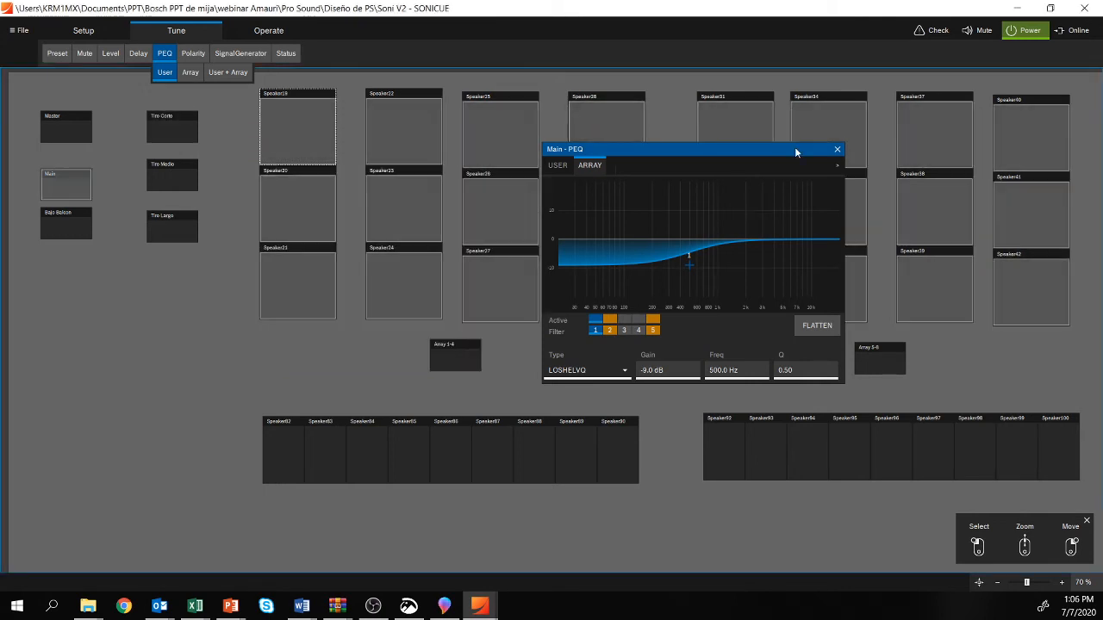
Step: Store Main's Array PEQ curve in memory slot 1 and a flattened version of it in memory slot 2
{"action": "left_click_drag", "start_coordinate": [797, 152], "coordinate": [357, 155]}
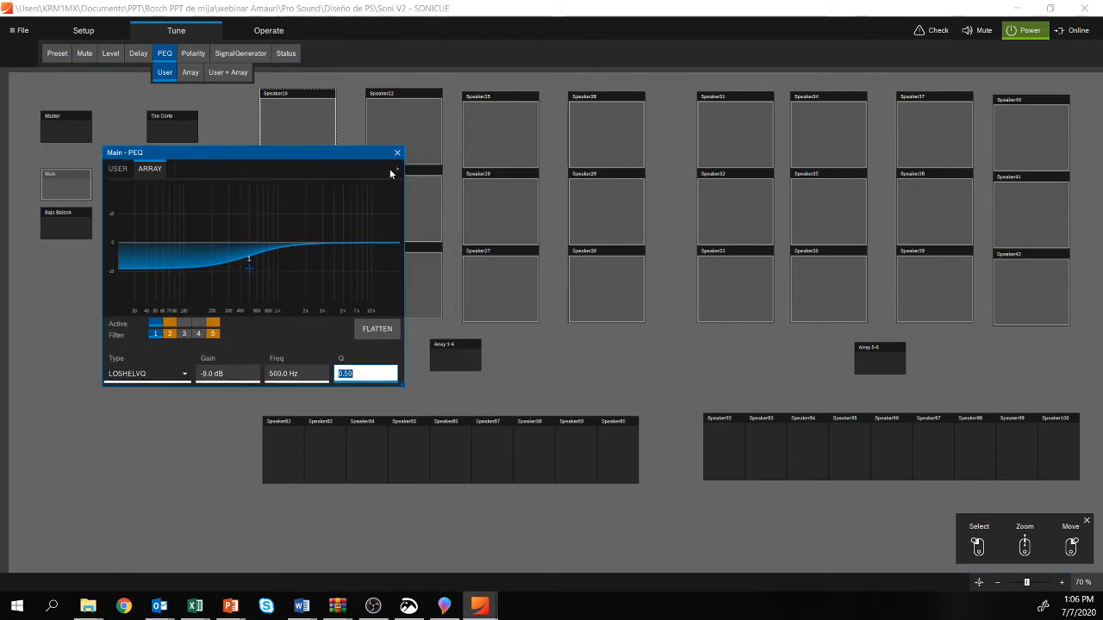
{"action": "left_click", "coordinate": [397, 173]}
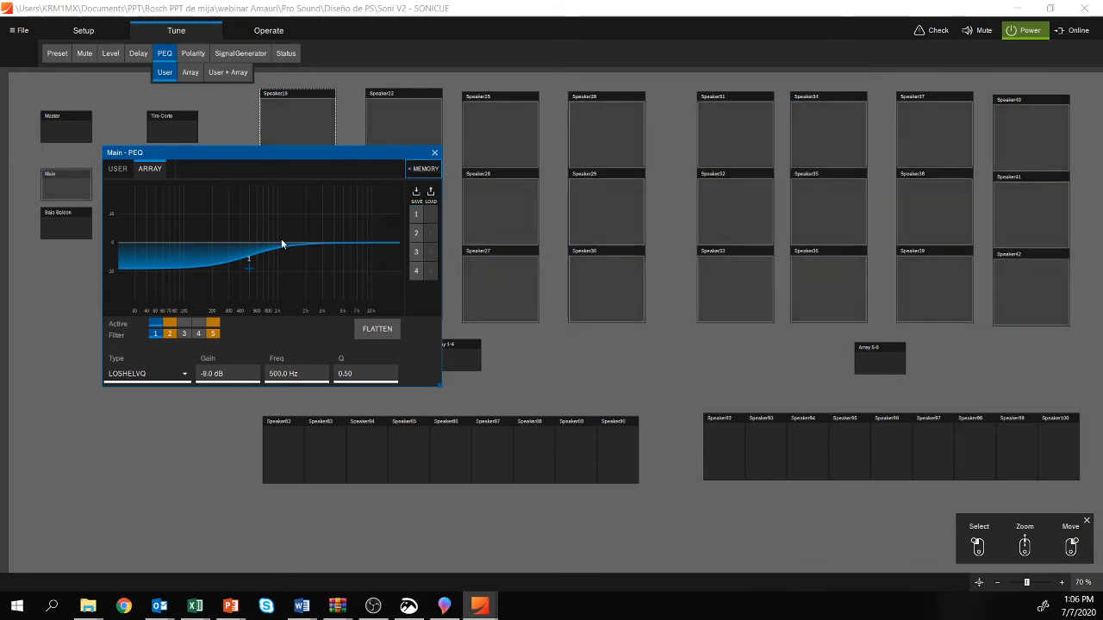
{"action": "left_click", "coordinate": [416, 215]}
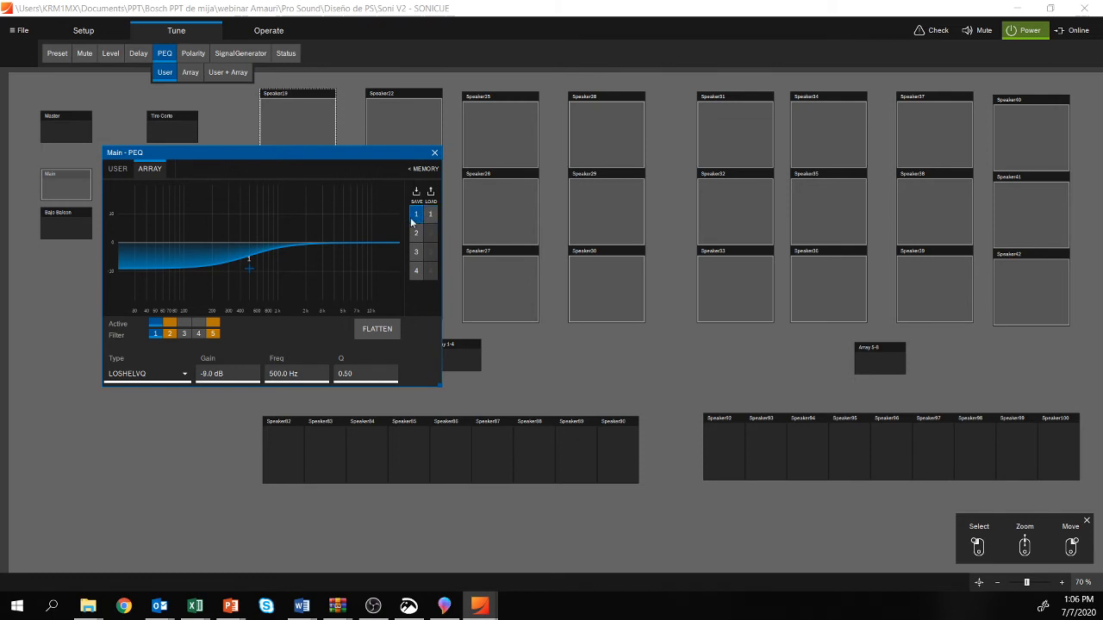
{"action": "left_click", "coordinate": [382, 328]}
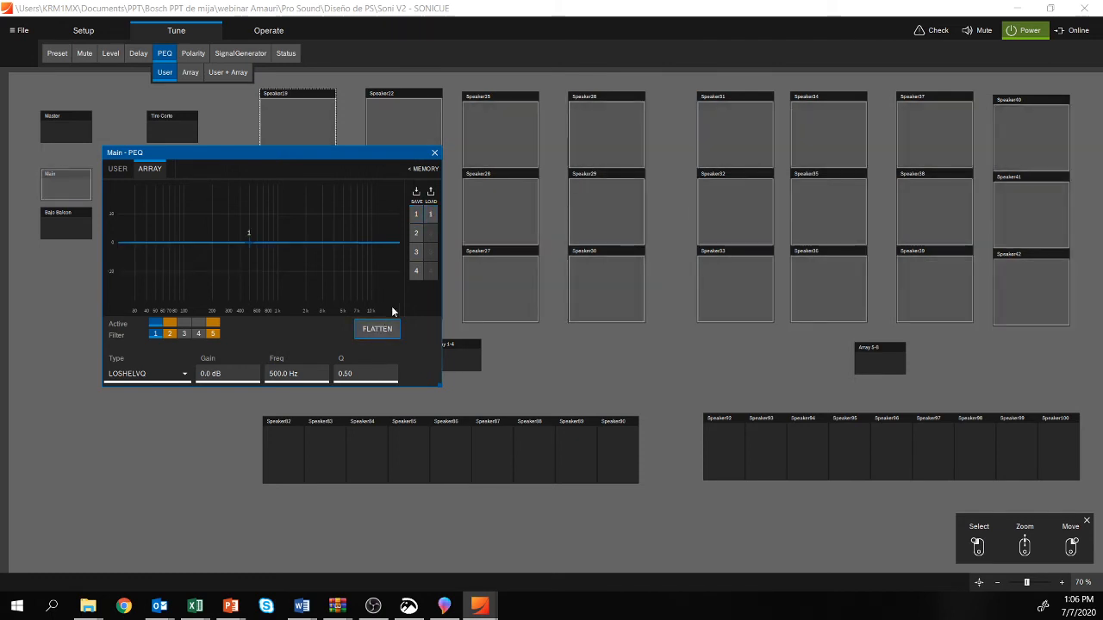
{"action": "left_click", "coordinate": [416, 232]}
Step: Compare Main's Array PEQ memories 1 and 2 by loading them alternately, ending on memory 2, and close the PEQ window
{"action": "left_click", "coordinate": [430, 215]}
{"action": "left_click", "coordinate": [430, 235]}
{"action": "left_click", "coordinate": [431, 216]}
{"action": "left_click", "coordinate": [431, 232]}
{"action": "left_click", "coordinate": [431, 216]}
{"action": "left_click", "coordinate": [432, 233]}
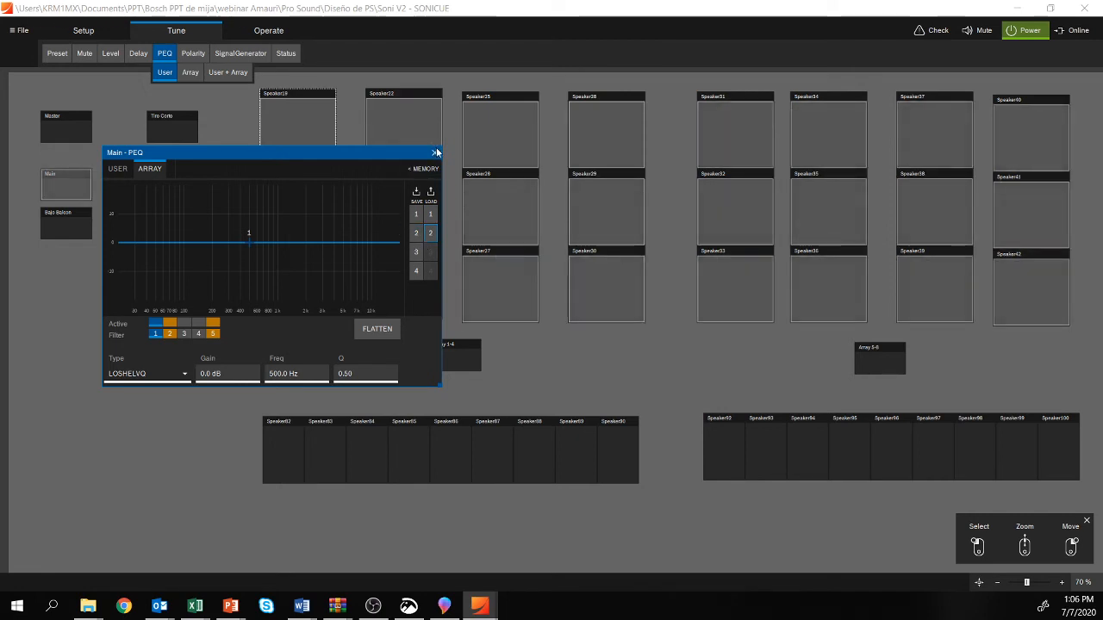
{"action": "left_click", "coordinate": [434, 152]}
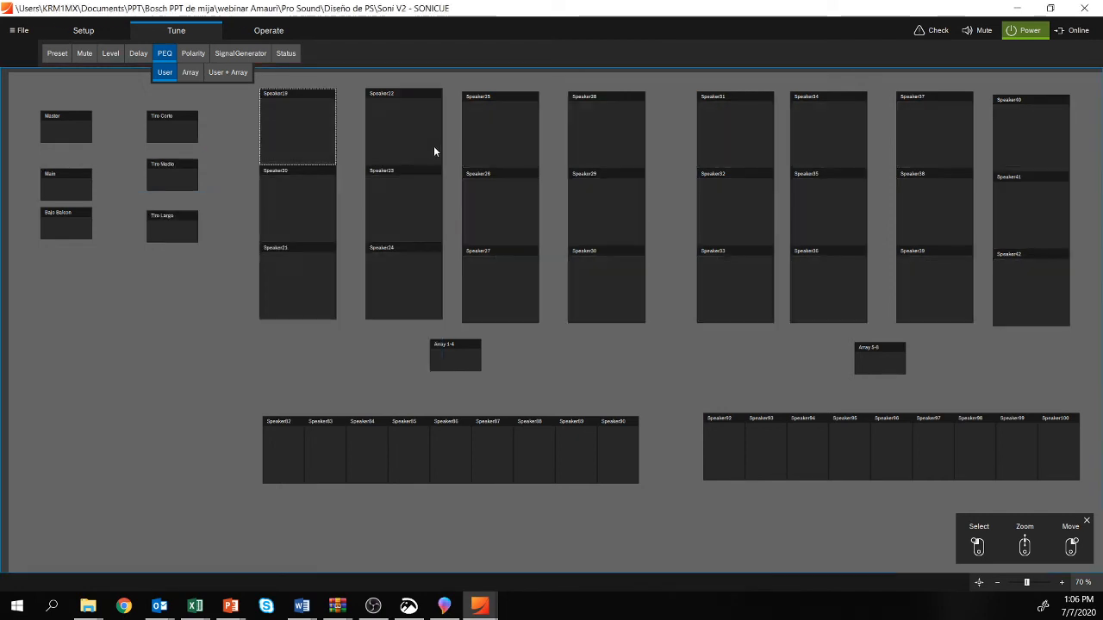
Step: Show the polarity view of the system and open Speaker19's polarity inversion control
{"action": "left_click", "coordinate": [191, 52]}
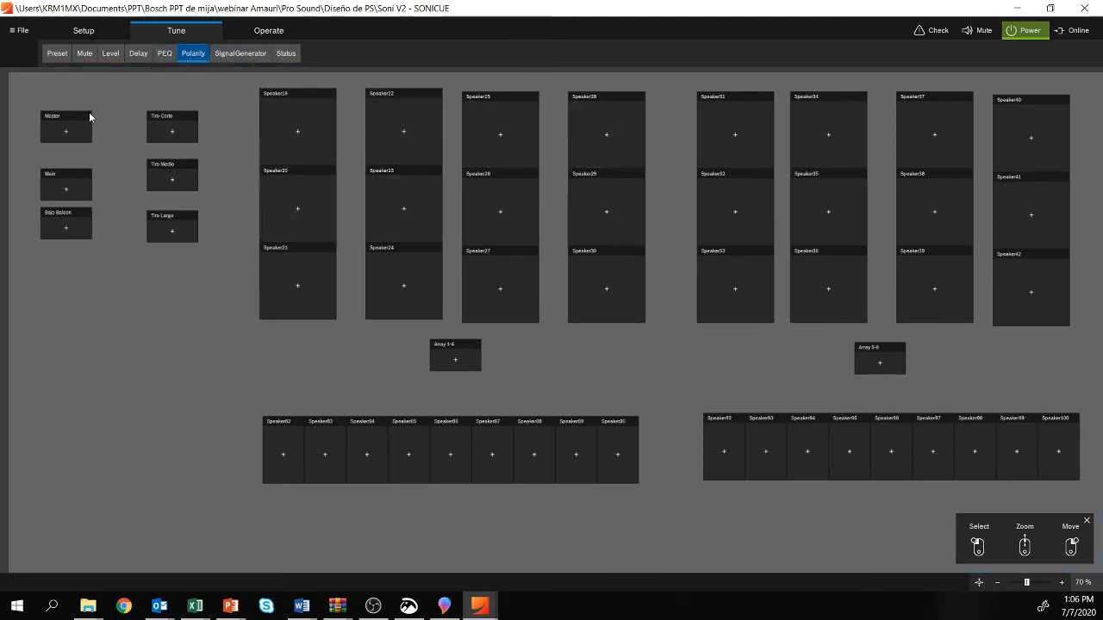
{"action": "left_click", "coordinate": [303, 137]}
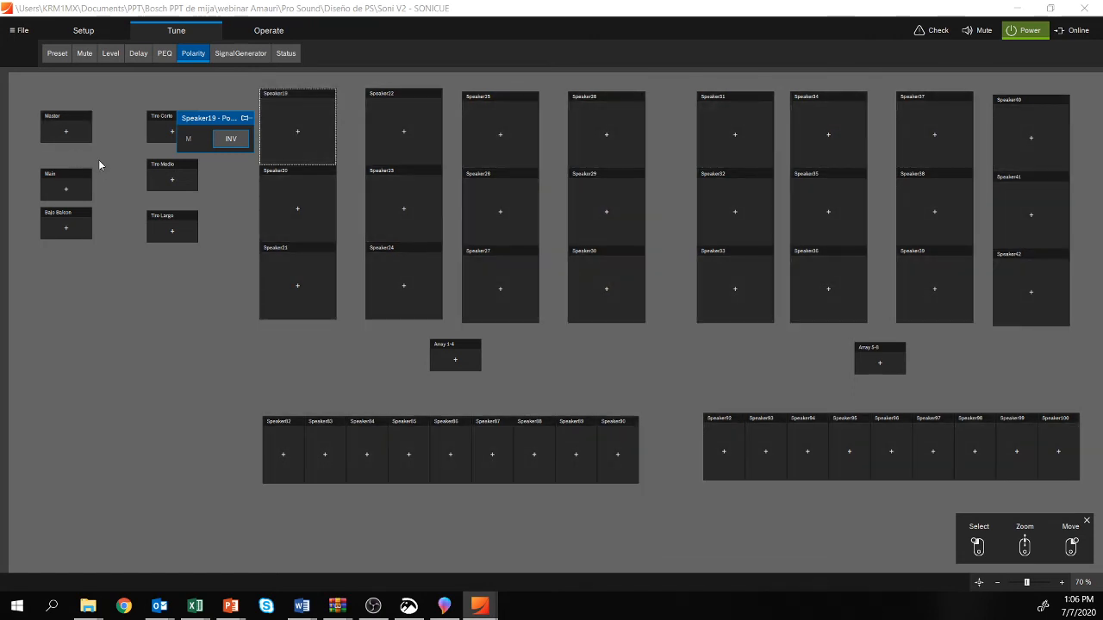
Step: Open the Master group's signal generator, move its window below the groups, and check the available modes
{"action": "left_click", "coordinate": [246, 56]}
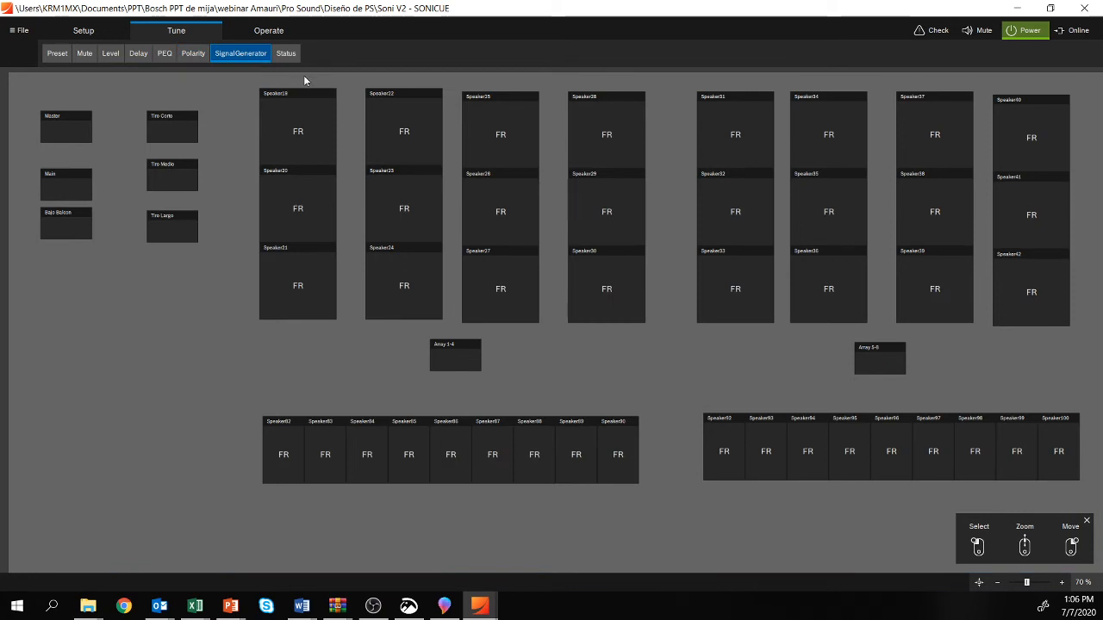
{"action": "left_click", "coordinate": [66, 127]}
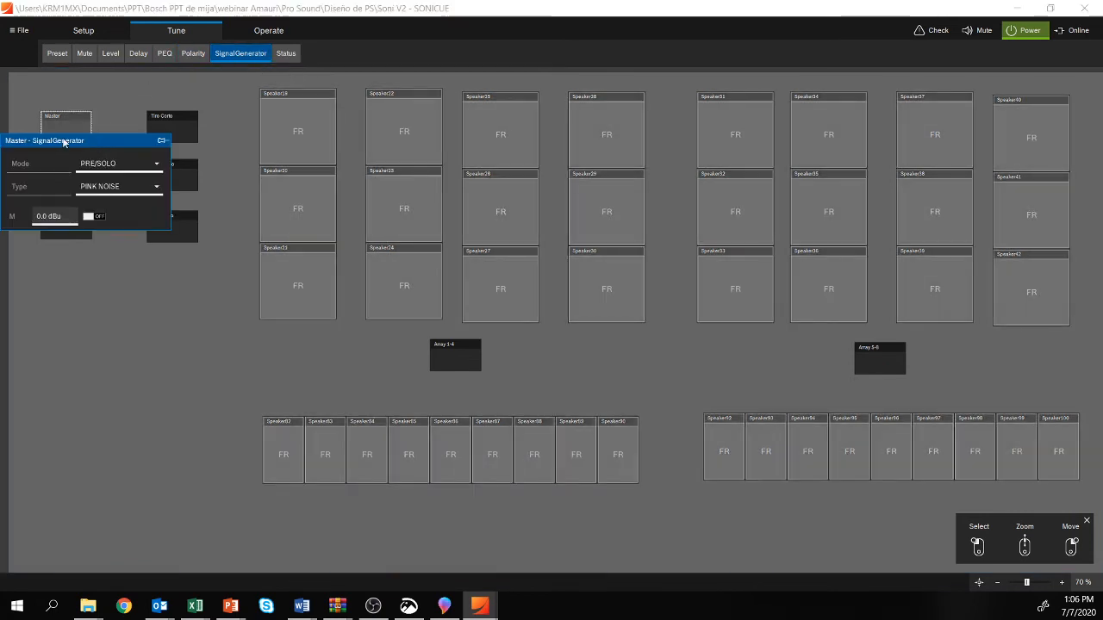
{"action": "left_click_drag", "start_coordinate": [61, 148], "coordinate": [162, 316]}
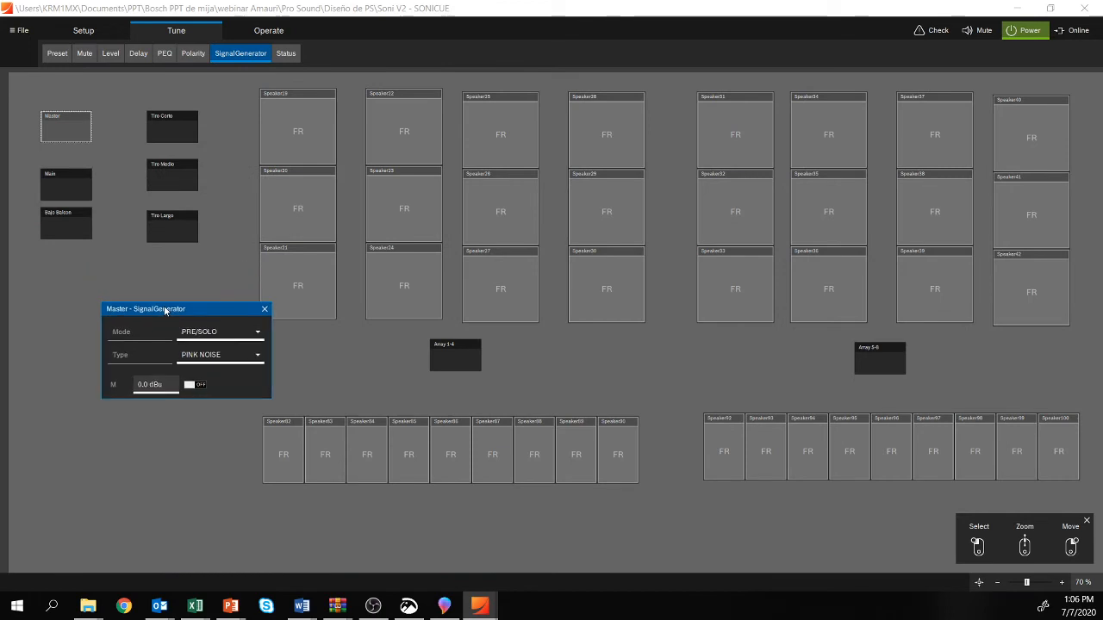
{"action": "left_click", "coordinate": [245, 338]}
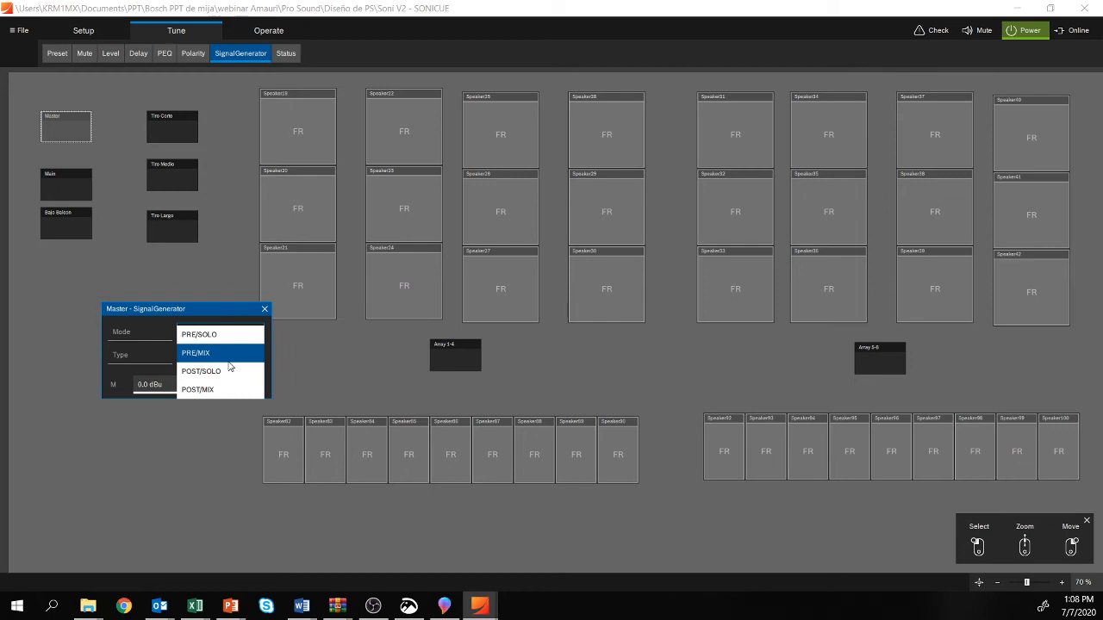
{"action": "left_click", "coordinate": [147, 338]}
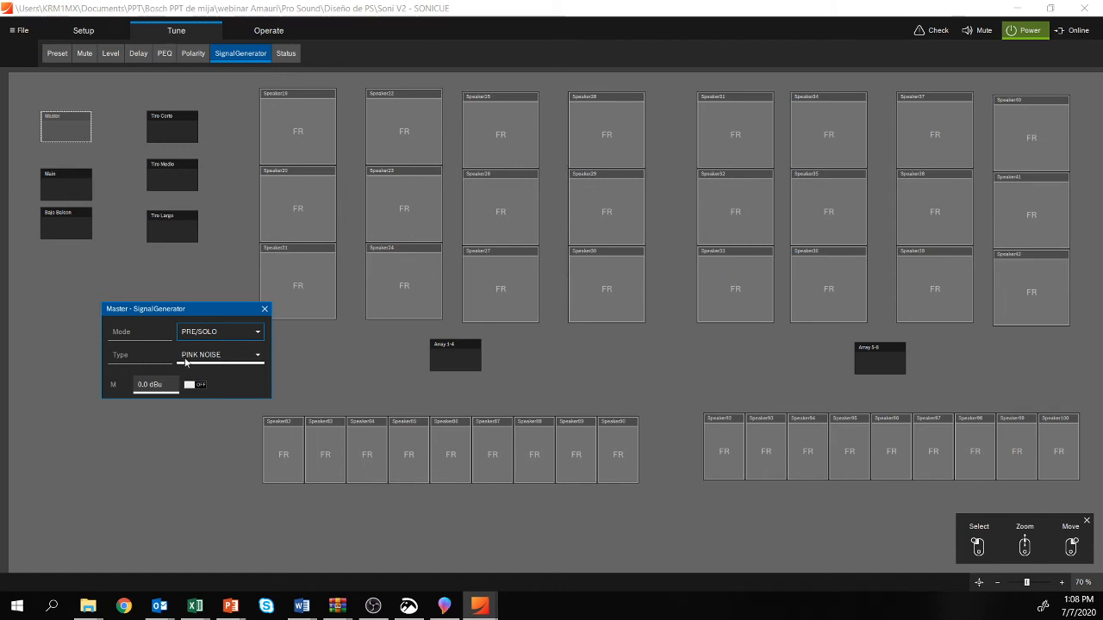
Step: Set the Master signal generator's type to SINE, check its frequency and level fields, and close the window
{"action": "left_click", "coordinate": [243, 362]}
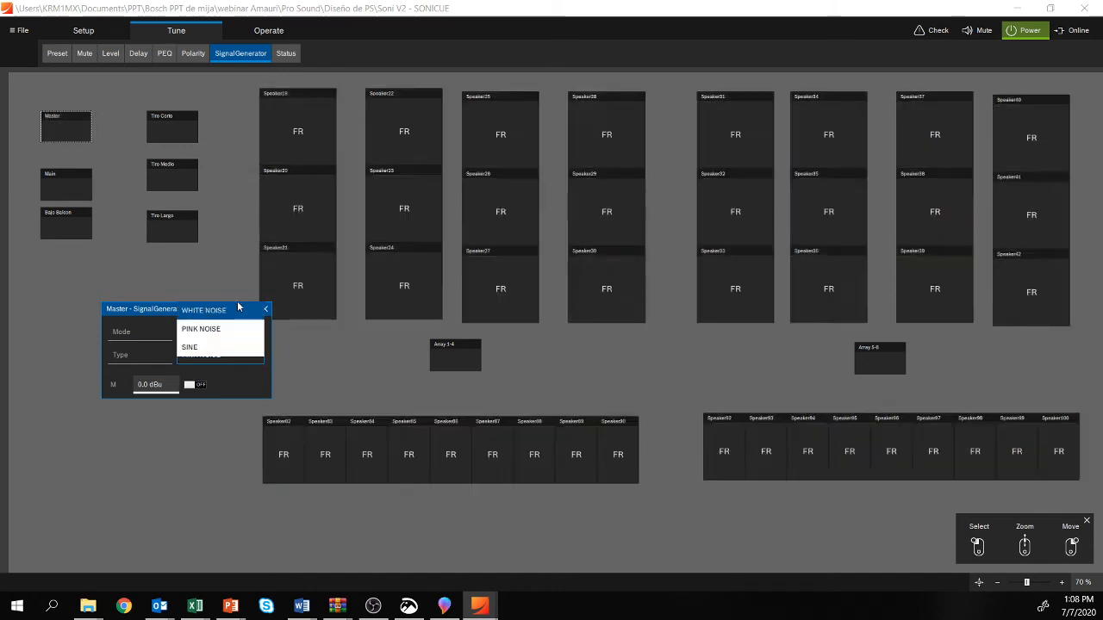
{"action": "left_click", "coordinate": [230, 348]}
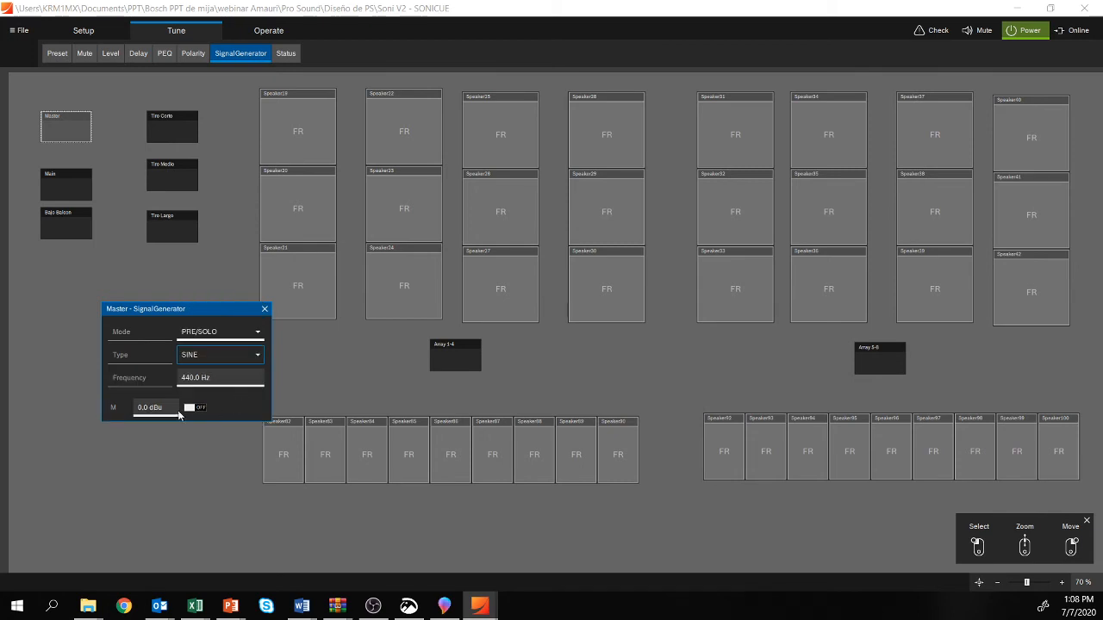
{"action": "left_click", "coordinate": [229, 377]}
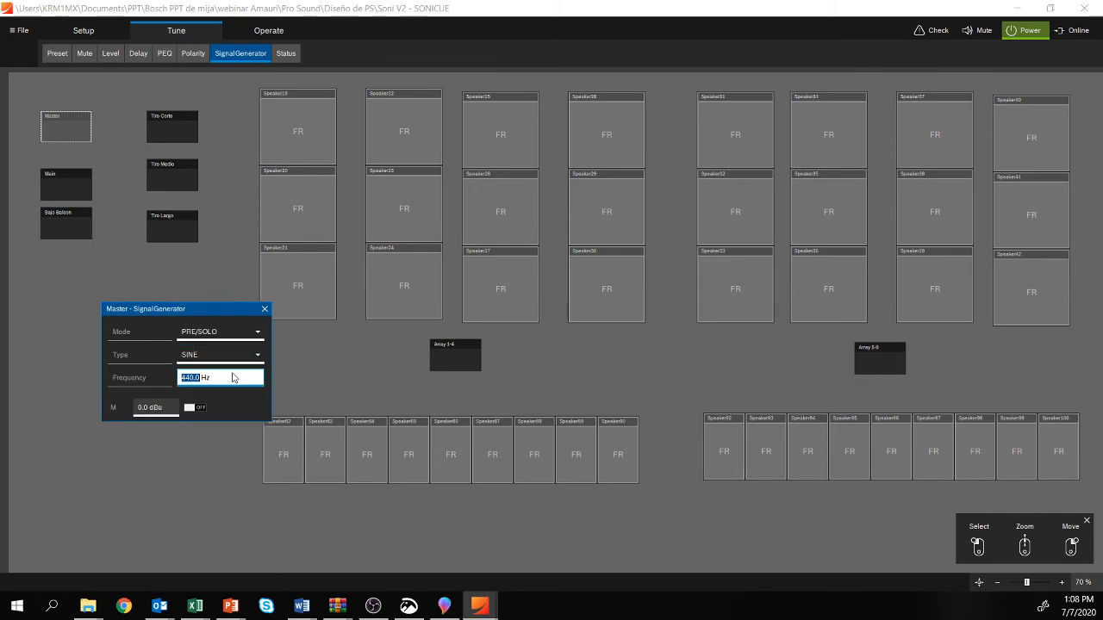
{"action": "left_click", "coordinate": [168, 412]}
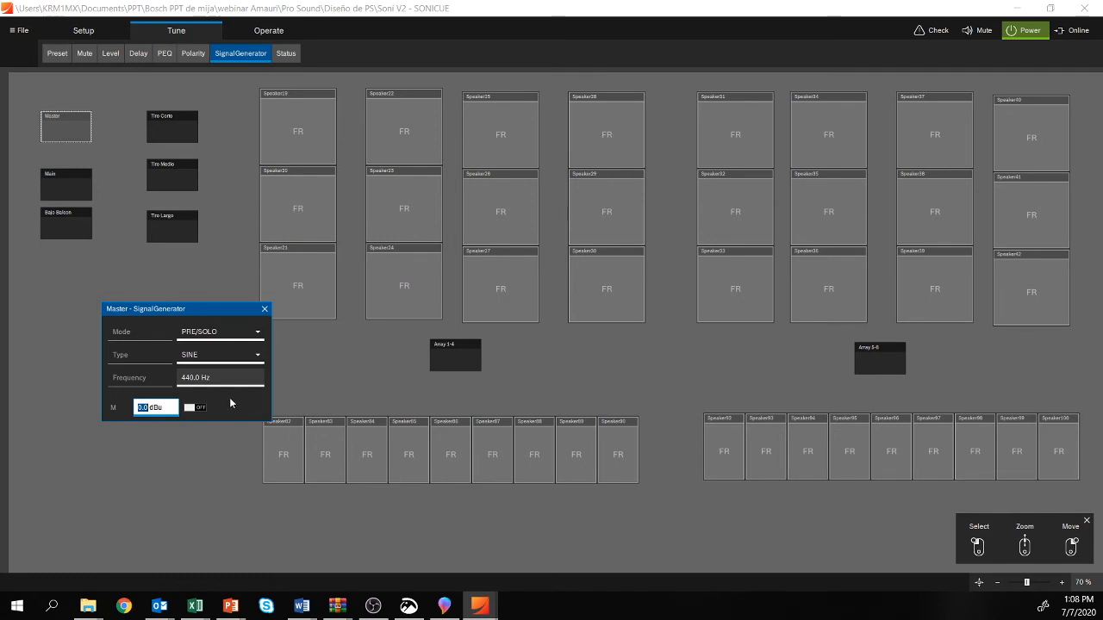
{"action": "left_click", "coordinate": [265, 309]}
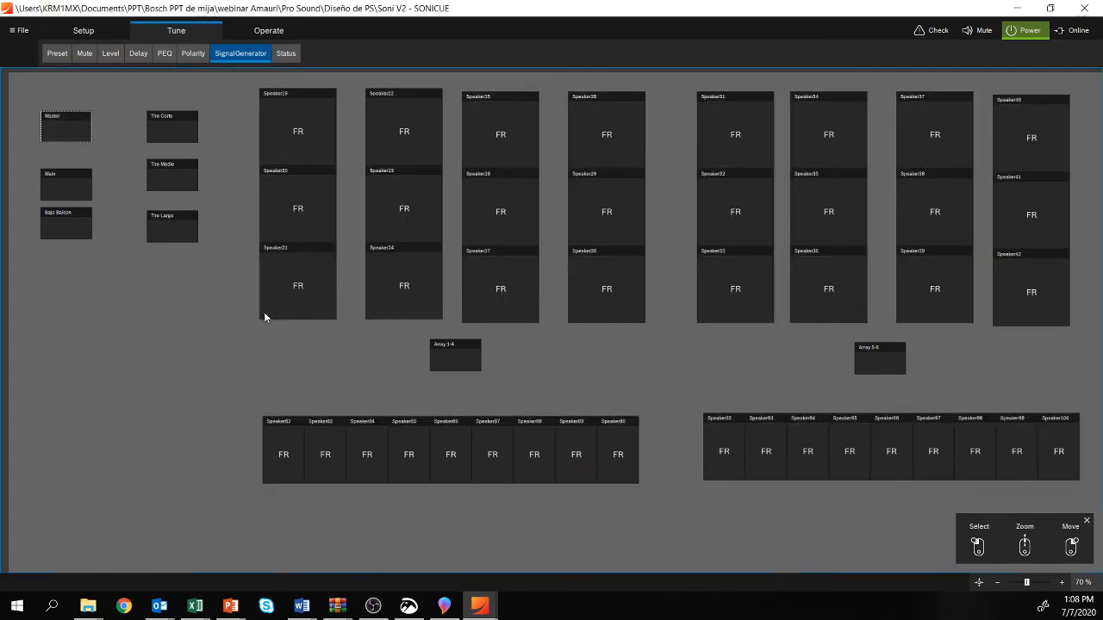
Step: Look at the tuning status view, then mute and unmute the Master group in the Operate section
{"action": "left_click", "coordinate": [277, 56]}
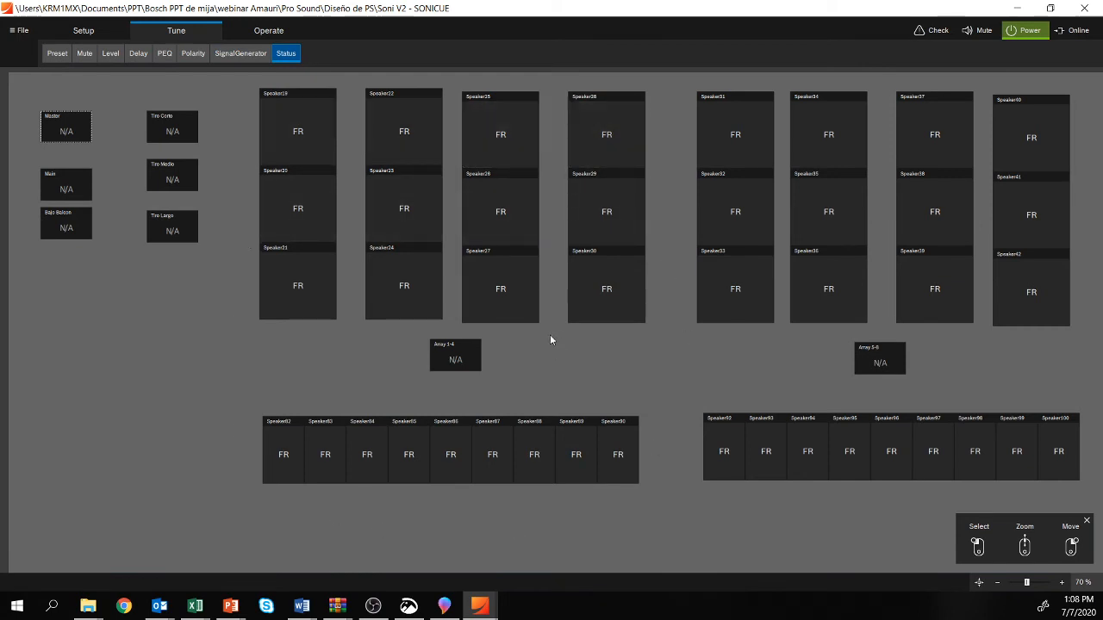
{"action": "left_click", "coordinate": [268, 31]}
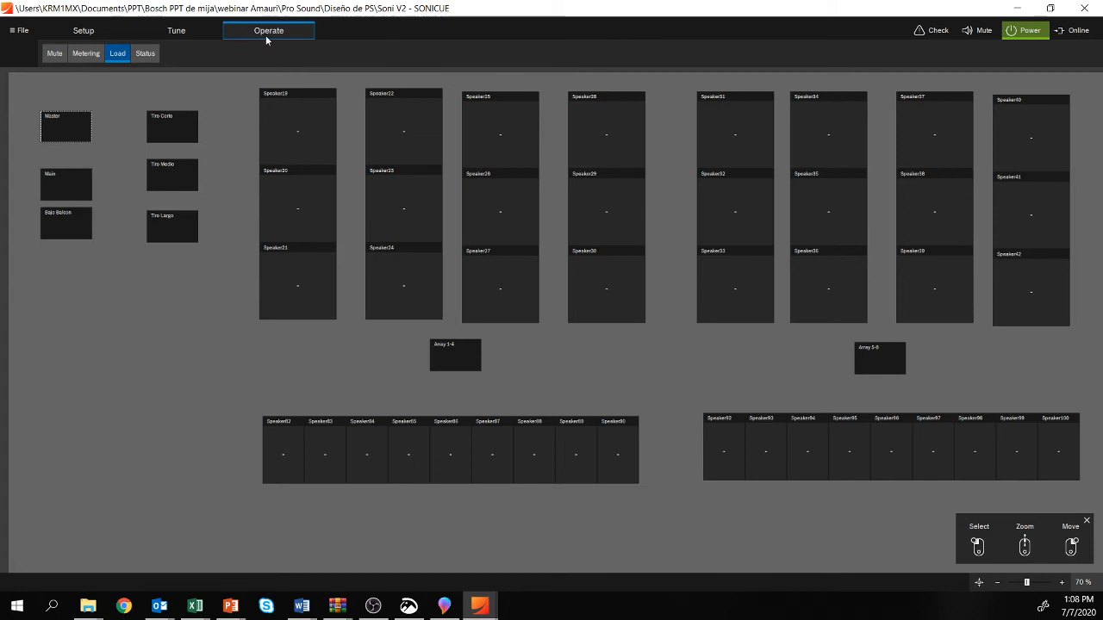
{"action": "left_click", "coordinate": [53, 55]}
{"action": "left_click", "coordinate": [85, 134]}
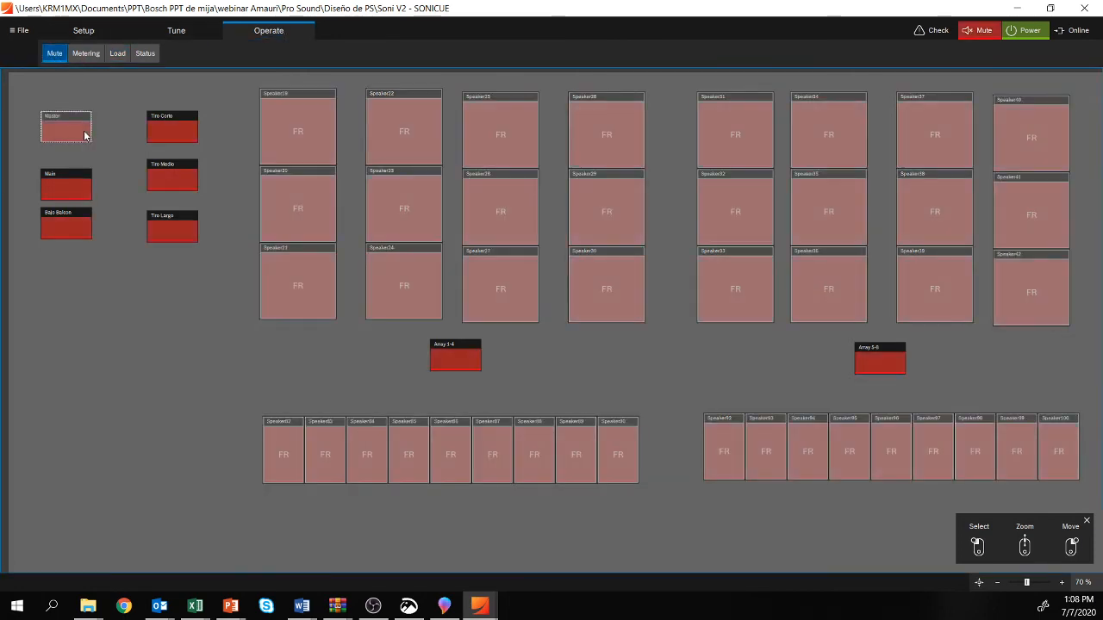
{"action": "left_click", "coordinate": [85, 133]}
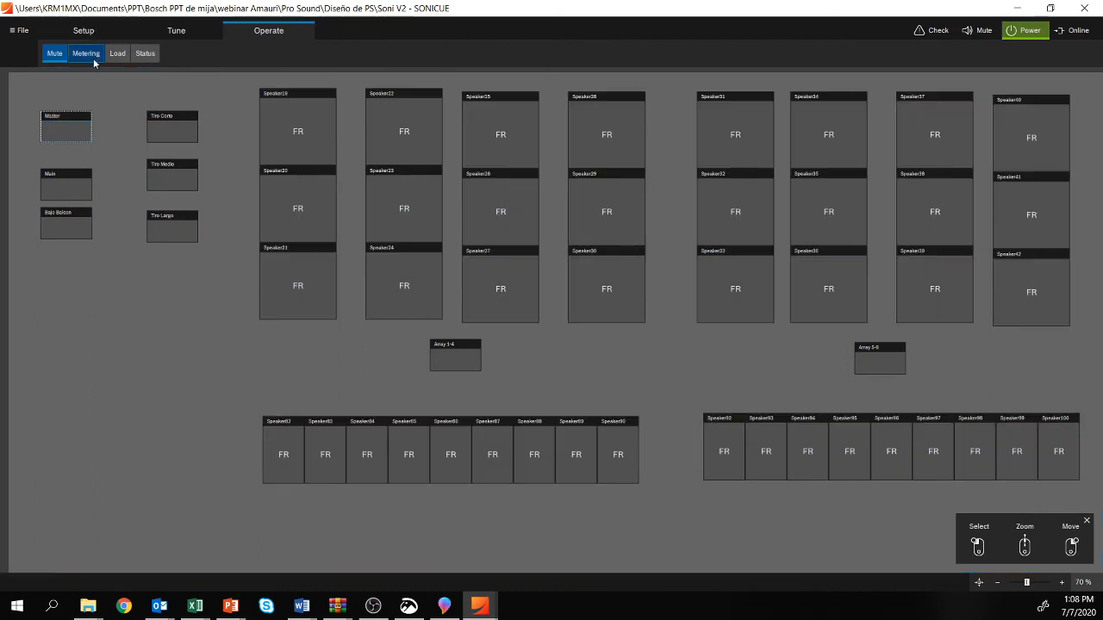
Step: Examine the speakers' metering in the combined Input & Output, Input, and Output views
{"action": "left_click", "coordinate": [95, 62]}
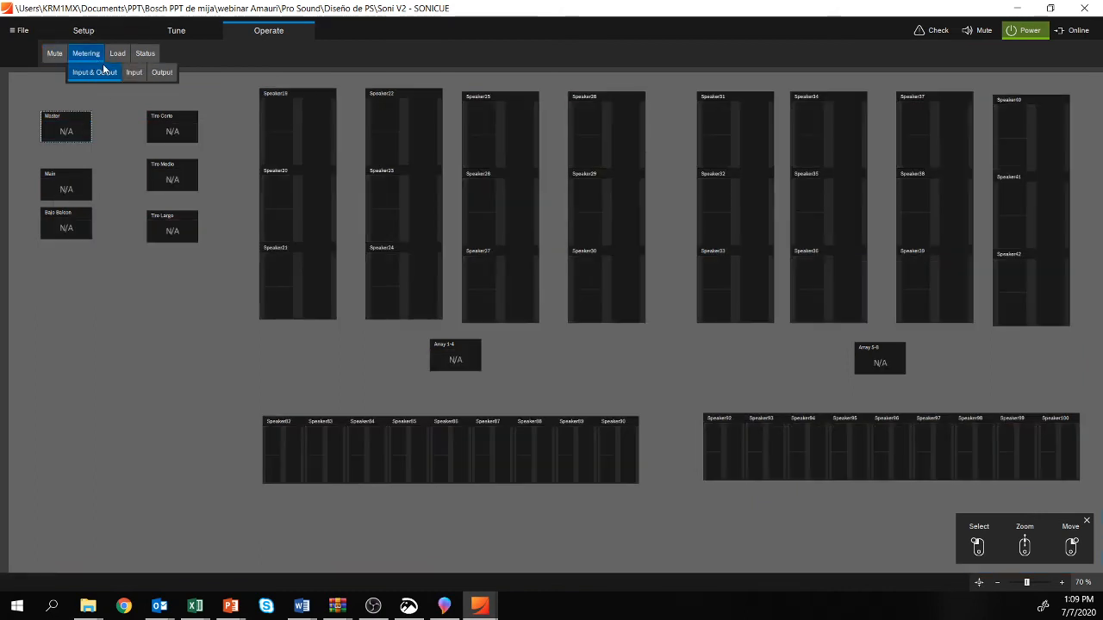
{"action": "scroll", "coordinate": [338, 117], "scroll_direction": "up", "scroll_amount": 4}
{"action": "scroll", "coordinate": [338, 117], "scroll_direction": "up", "scroll_amount": 4}
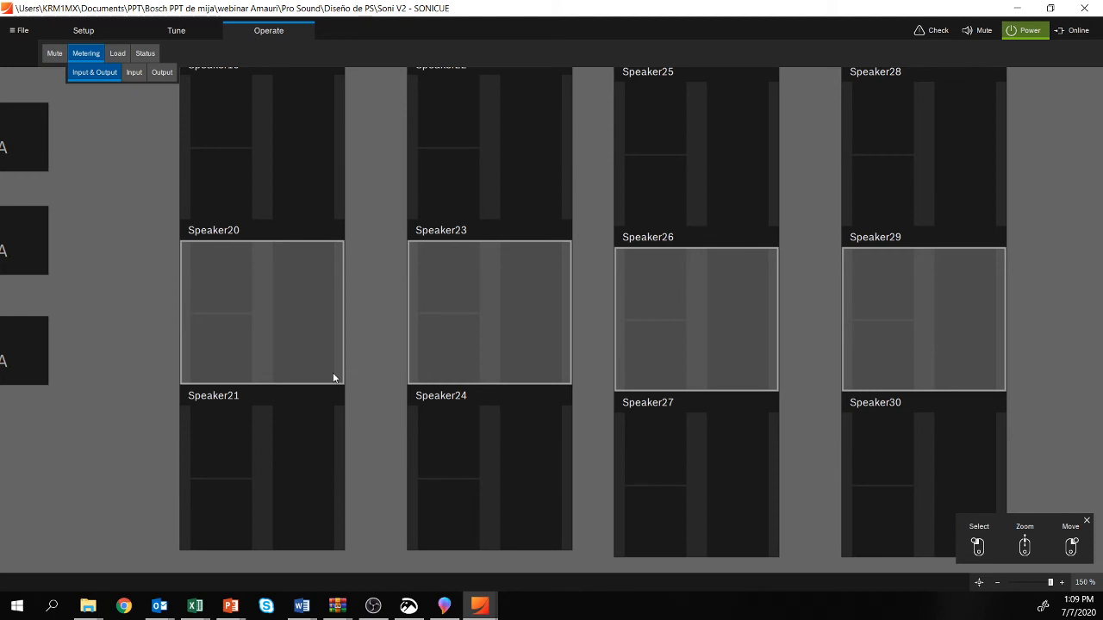
{"action": "left_click", "coordinate": [353, 348]}
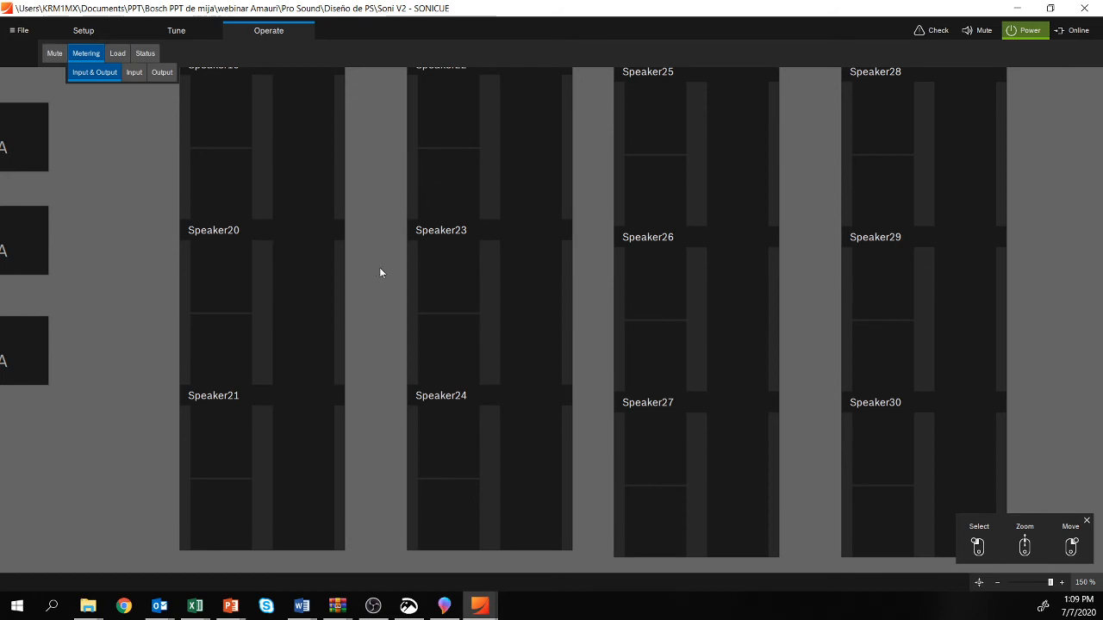
{"action": "left_click", "coordinate": [136, 72]}
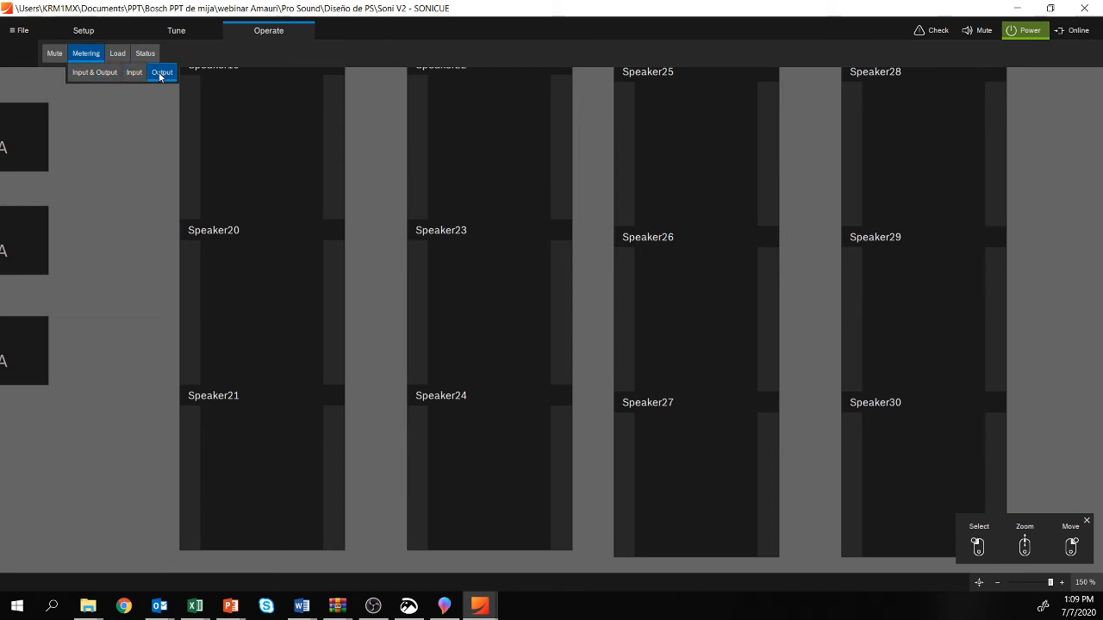
{"action": "left_click", "coordinate": [88, 75]}
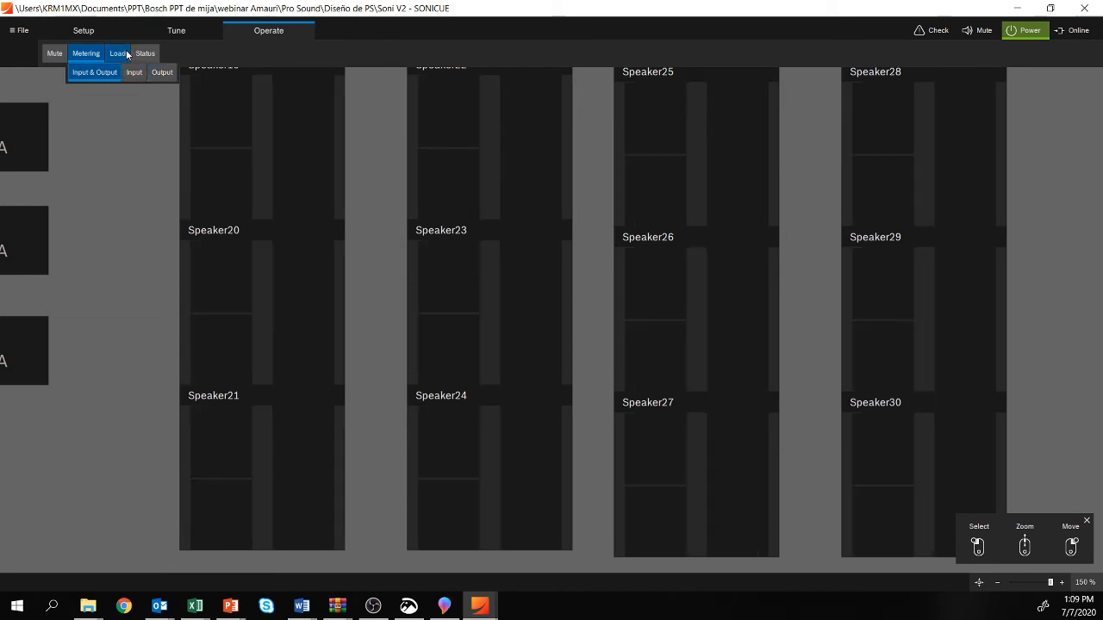
Step: Examine the load view and the operating status view for the speakers and groups
{"action": "left_click", "coordinate": [118, 53]}
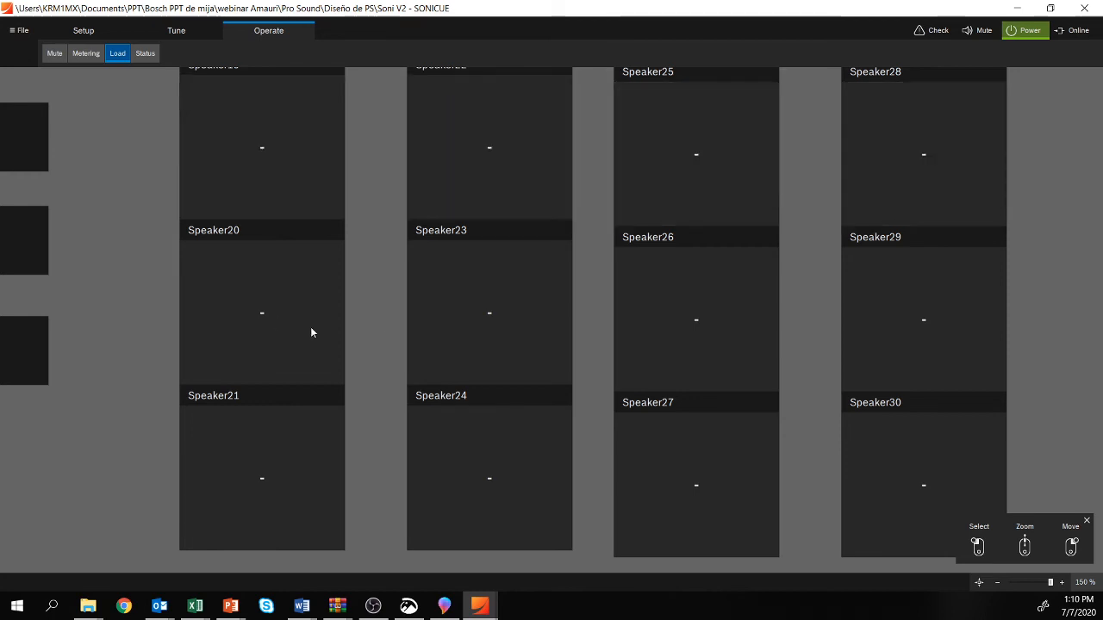
{"action": "scroll", "coordinate": [443, 215], "scroll_direction": "down", "scroll_amount": 4}
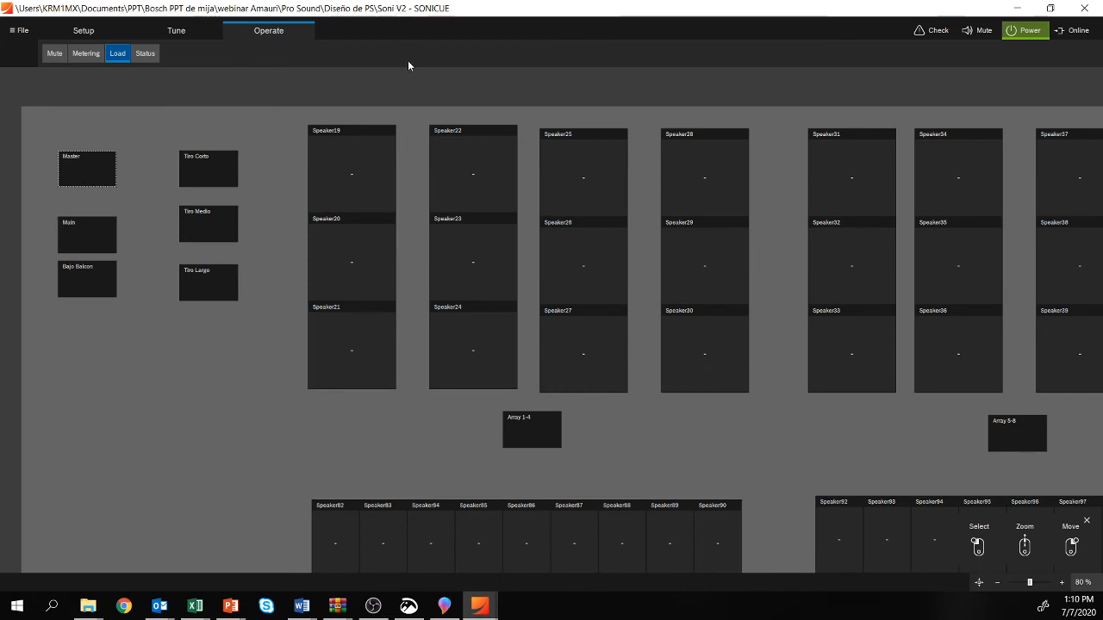
{"action": "left_click", "coordinate": [152, 55]}
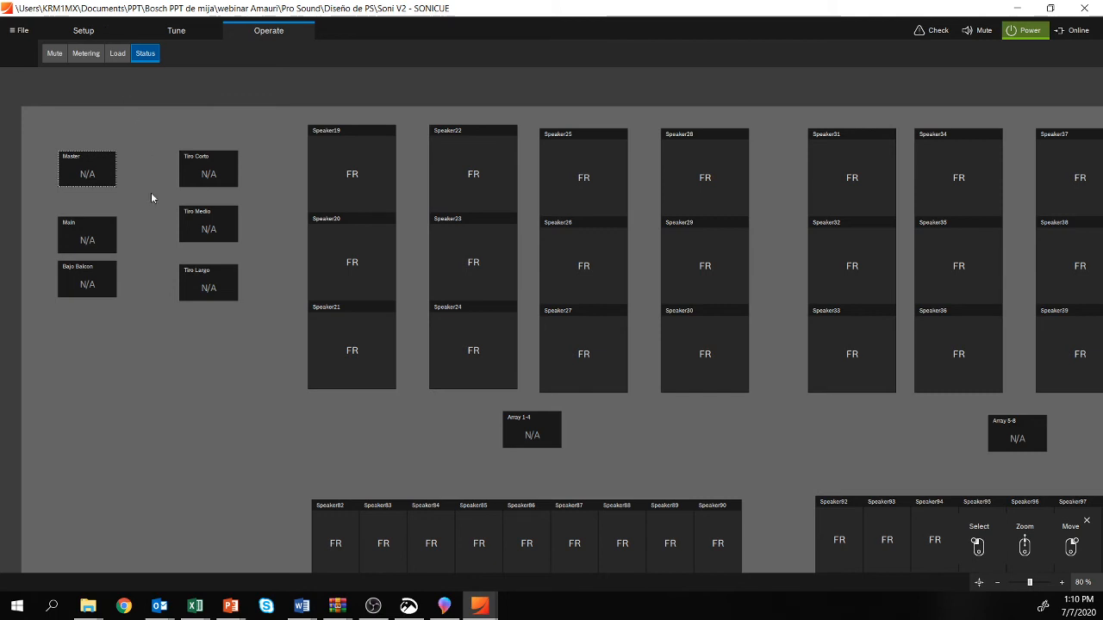
Step: Look over the operating status of all speaker arrays, then switch to the empty Untitled SONICUE project
{"action": "scroll", "coordinate": [546, 345], "scroll_direction": "down", "scroll_amount": 2}
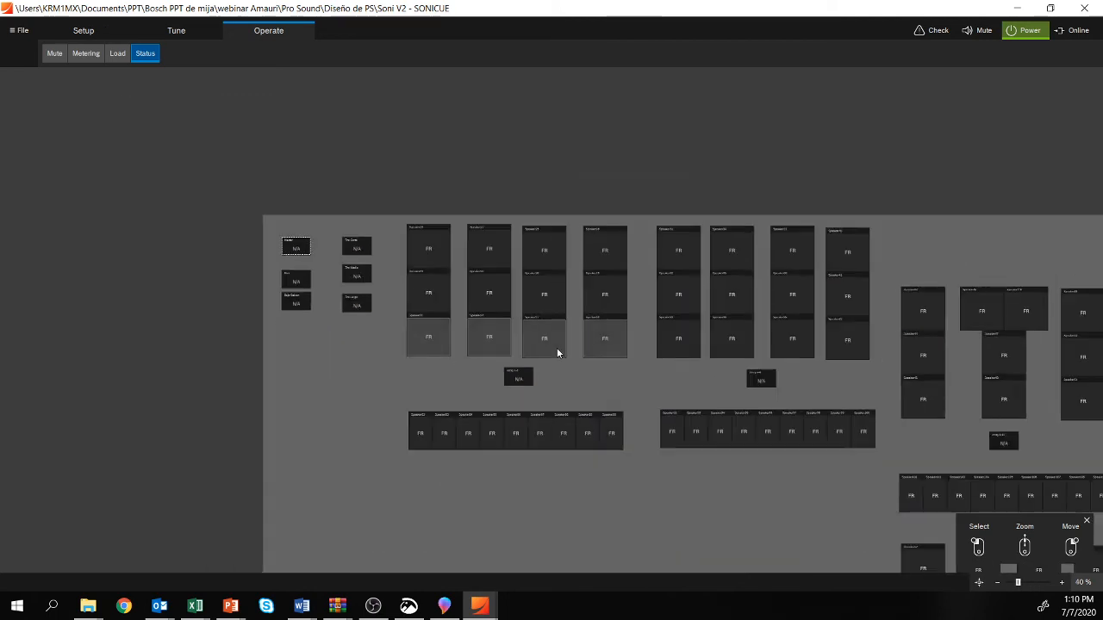
{"action": "left_click_drag", "start_coordinate": [620, 398], "coordinate": [354, 264]}
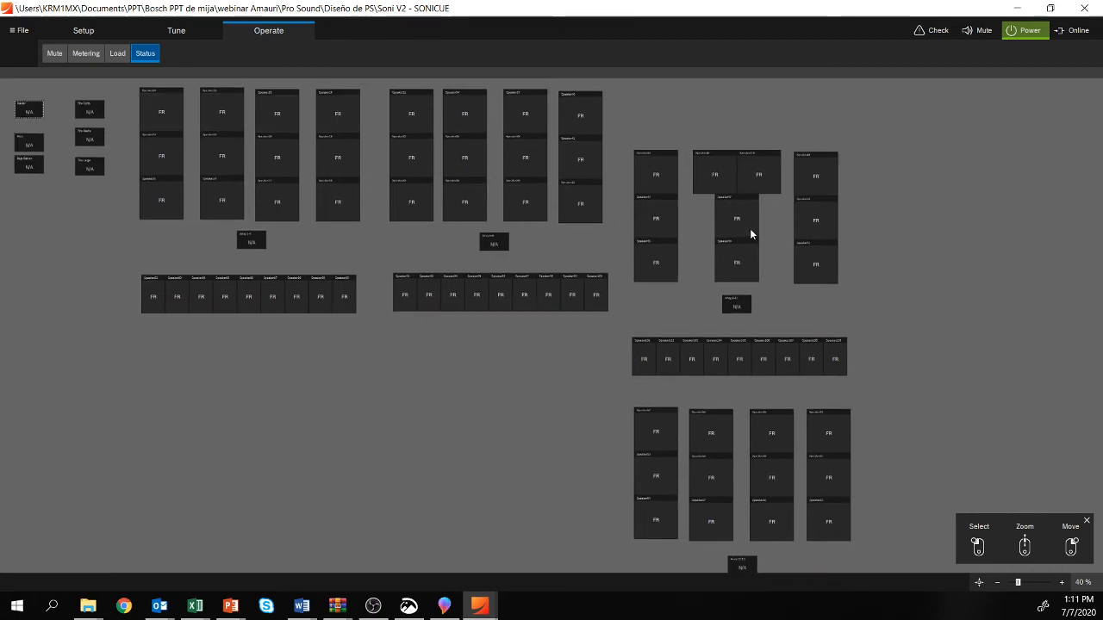
{"action": "mouse_move", "coordinate": [481, 610]}
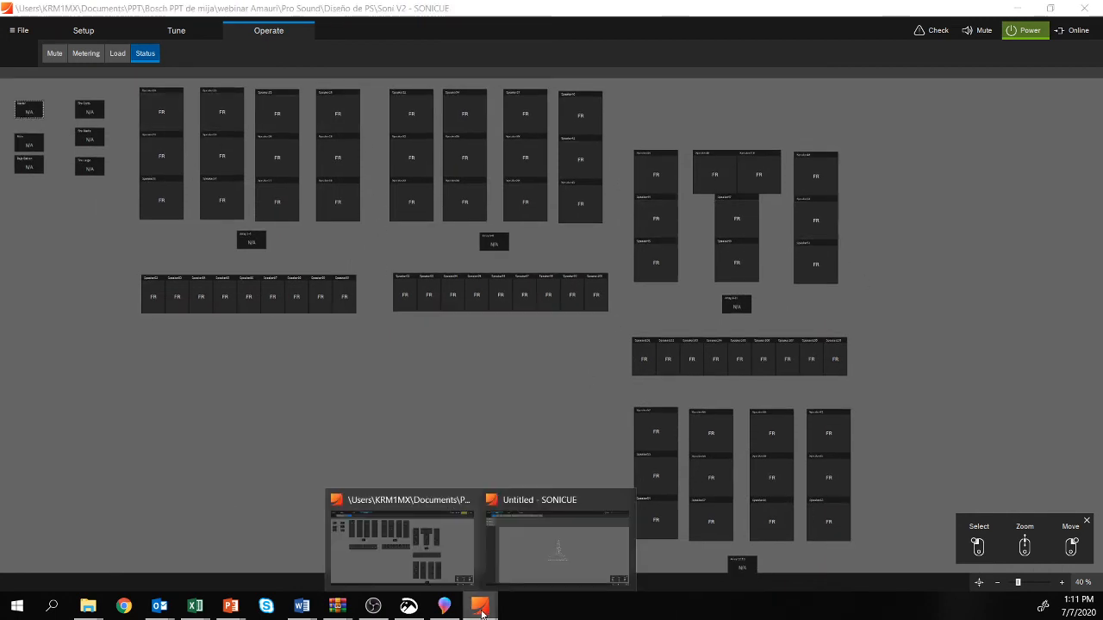
{"action": "left_click", "coordinate": [552, 543]}
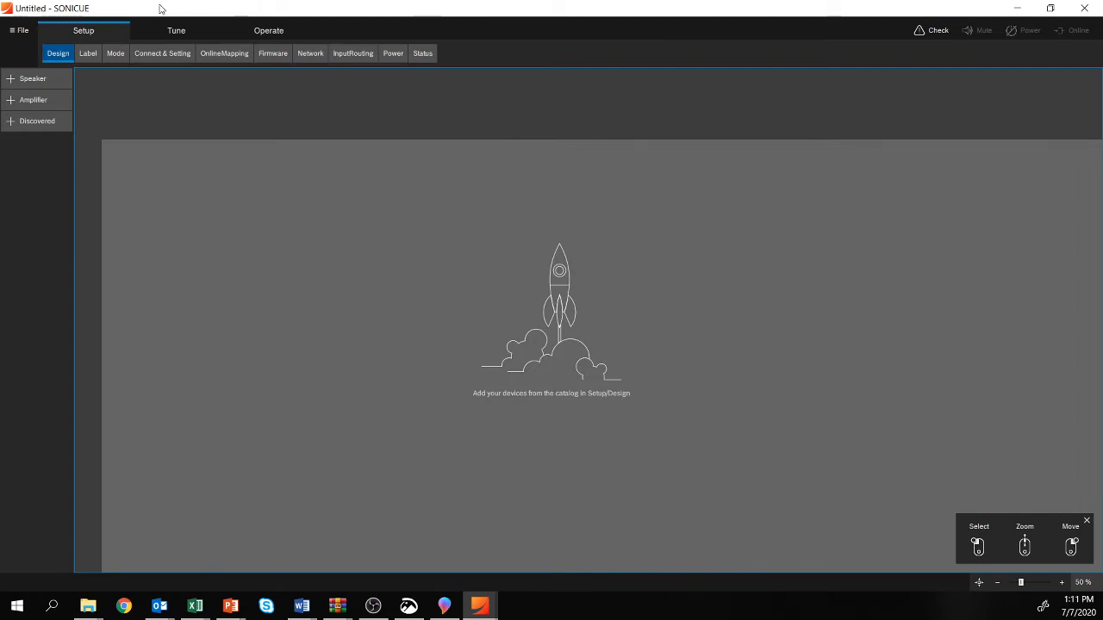
{"action": "scroll", "coordinate": [476, 263], "scroll_direction": "down", "scroll_amount": 4}
{"action": "left_click_drag", "start_coordinate": [548, 377], "coordinate": [204, 272]}
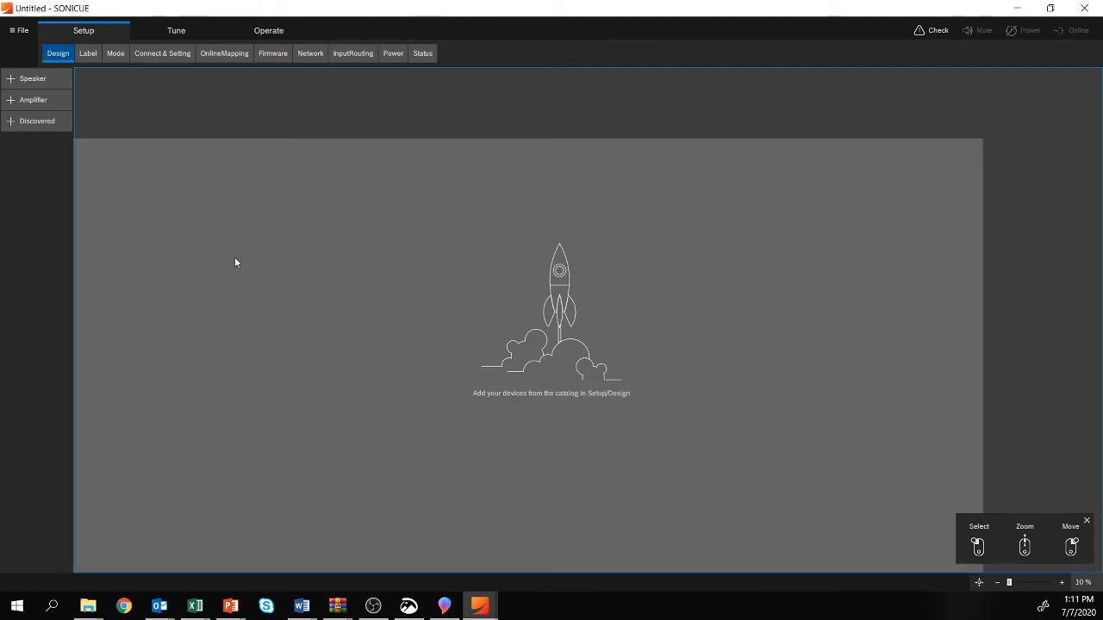
{"action": "scroll", "coordinate": [258, 251], "scroll_direction": "up", "scroll_amount": 3}
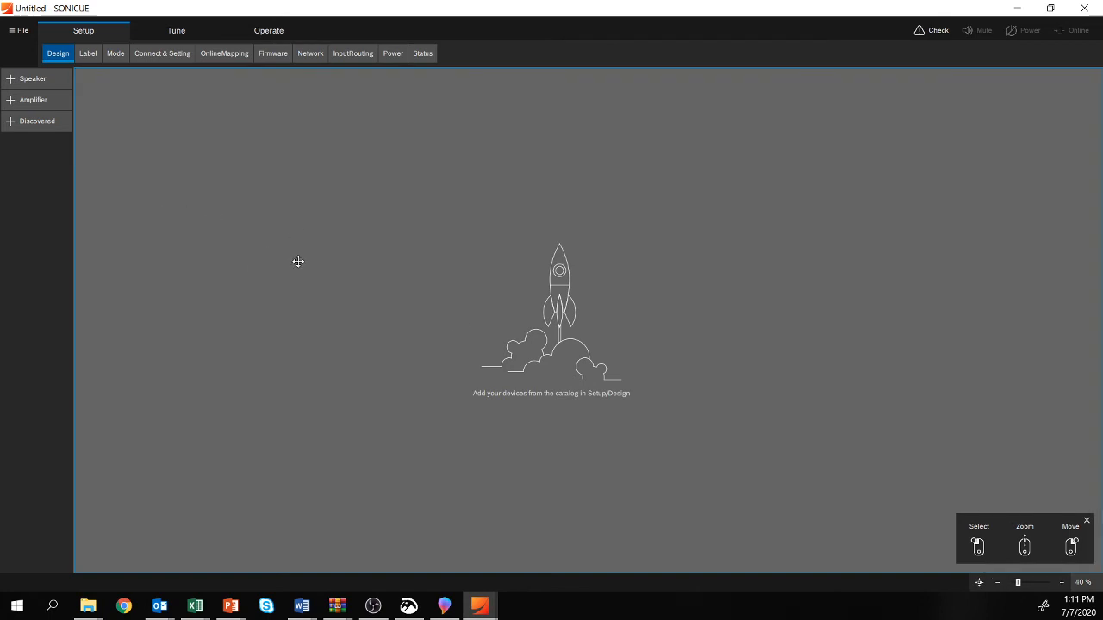
{"action": "scroll", "coordinate": [224, 184], "scroll_direction": "up", "scroll_amount": 4}
{"action": "scroll", "coordinate": [194, 183], "scroll_direction": "down", "scroll_amount": 4}
{"action": "left_click_drag", "start_coordinate": [438, 157], "coordinate": [369, 142]}
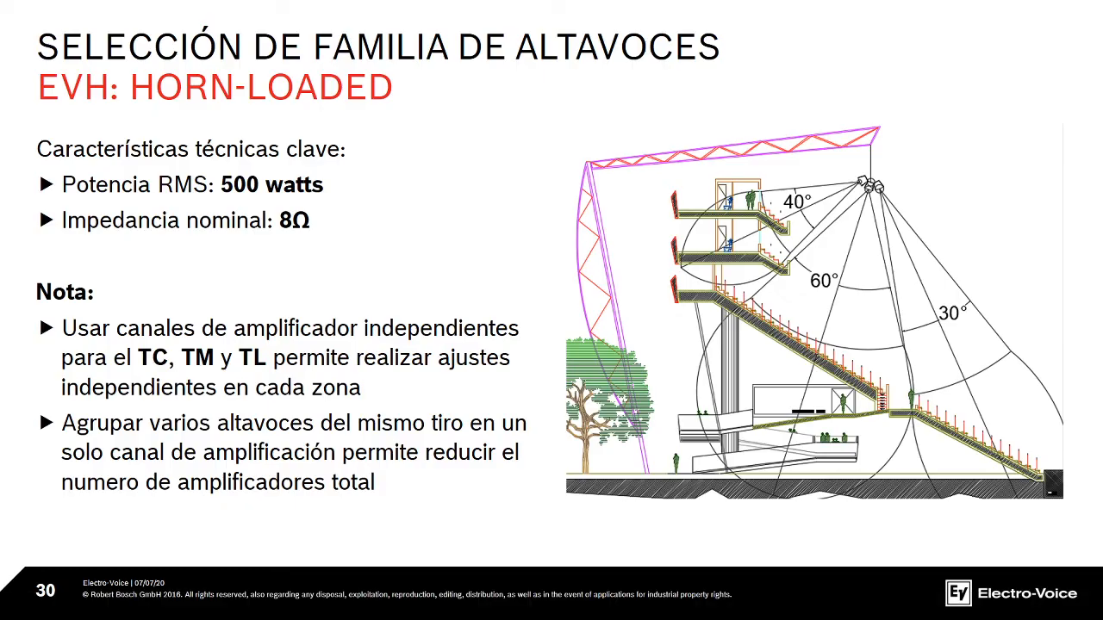
{"action": "key", "text": "Right"}
{"action": "key", "text": "Right"}
{"action": "key", "text": "Right"}
{"action": "key", "text": "Right"}
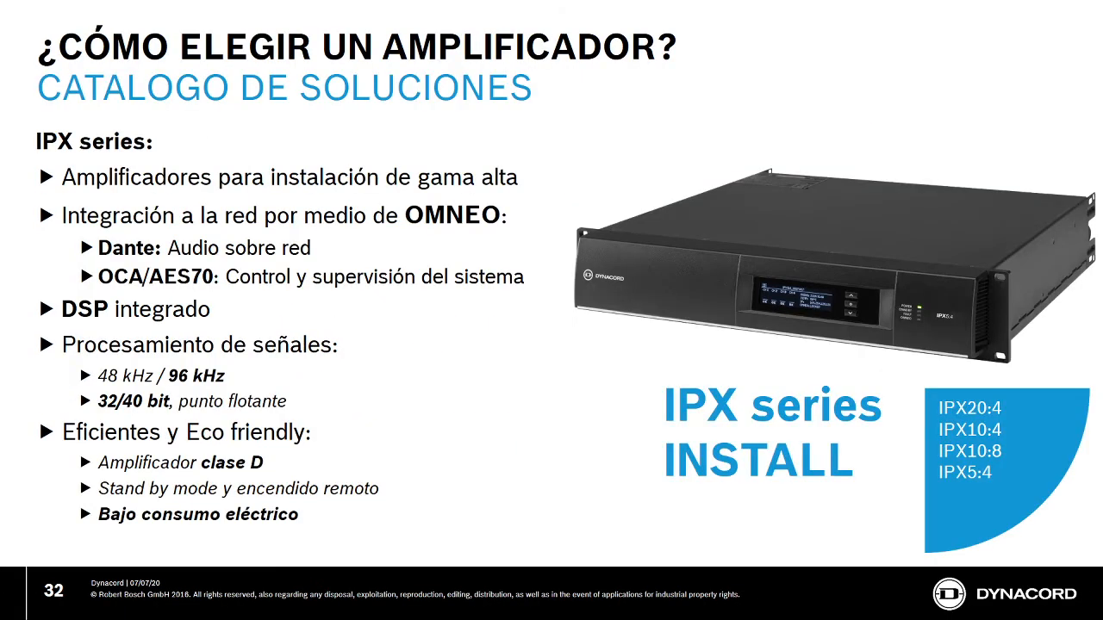
{"action": "key", "text": "Right"}
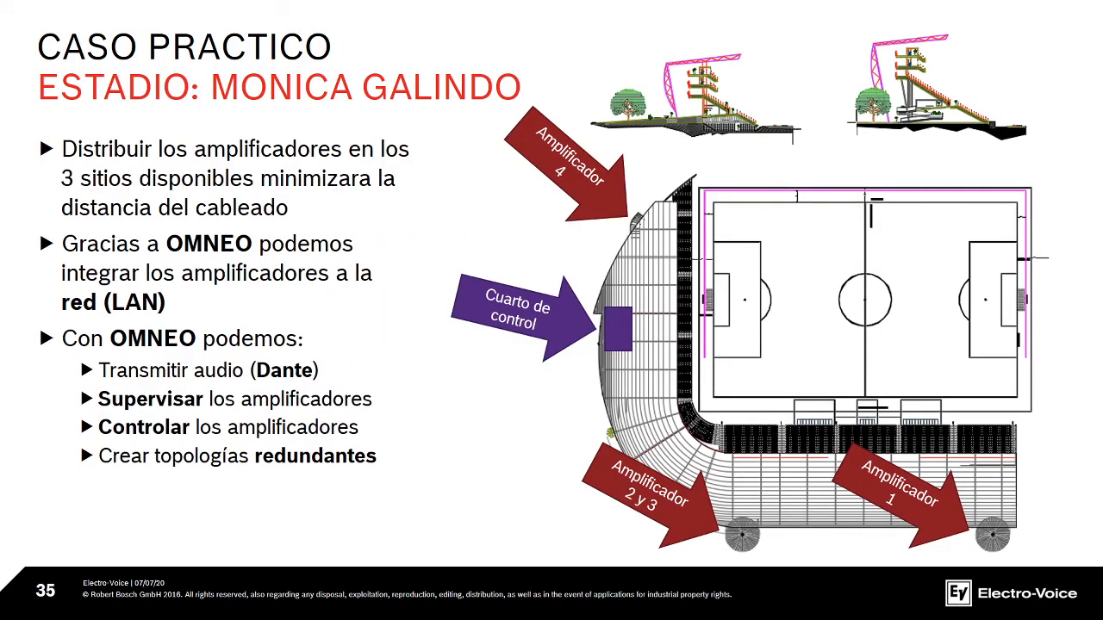
{"action": "key", "text": "Left"}
{"action": "key", "text": "Right"}
{"action": "key", "text": "Right"}
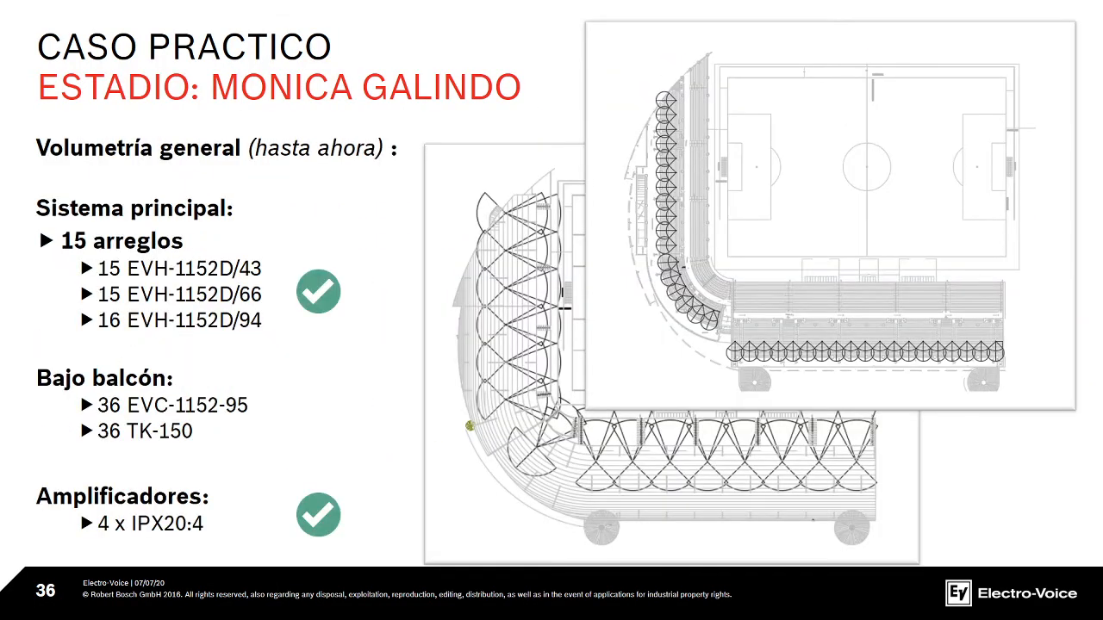
{"action": "key", "text": "Right"}
{"action": "key", "text": "Left"}
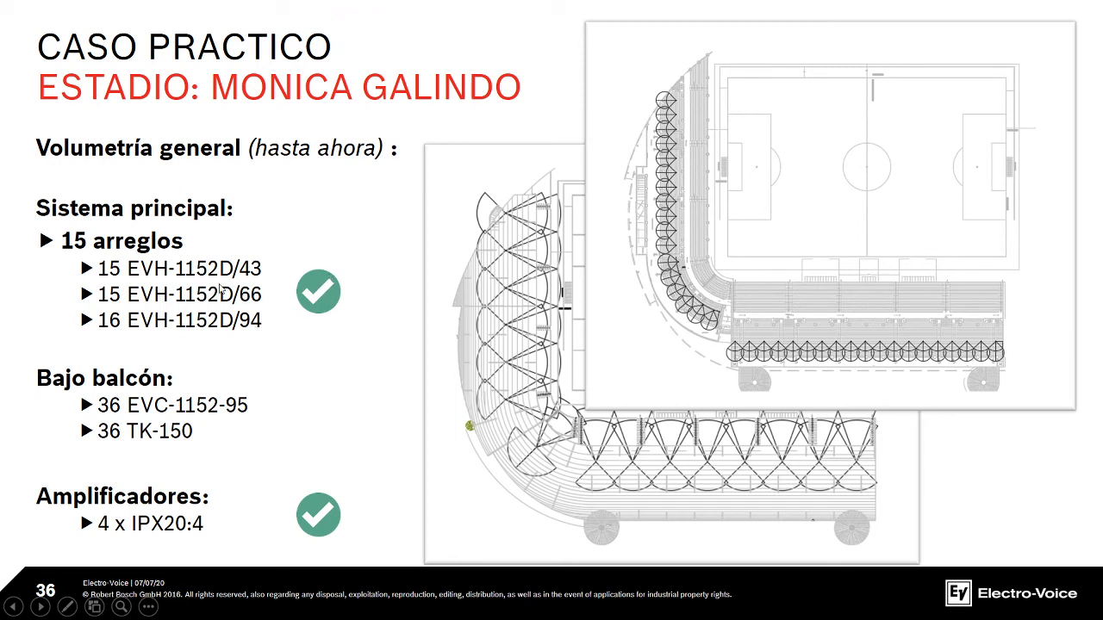
Step: Switch back to the Untitled SONICUE project and add one Electro-Voice EVH-1152D/43 speaker in PASSIVE | (FR) v1.2 mode
{"action": "key", "text": "alt+Tab"}
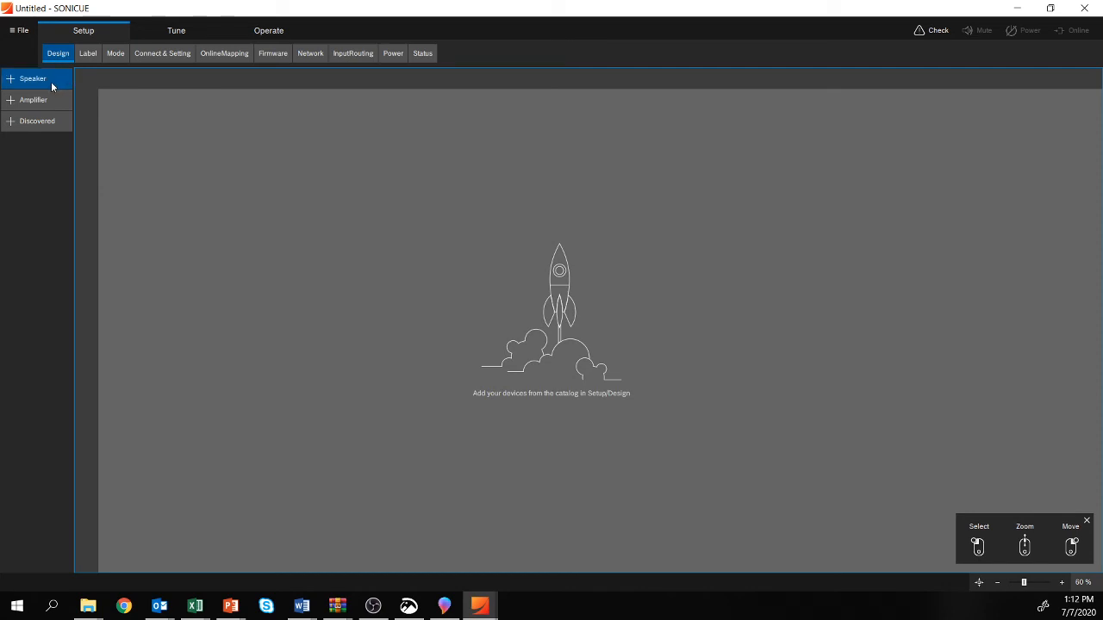
{"action": "left_click", "coordinate": [18, 84]}
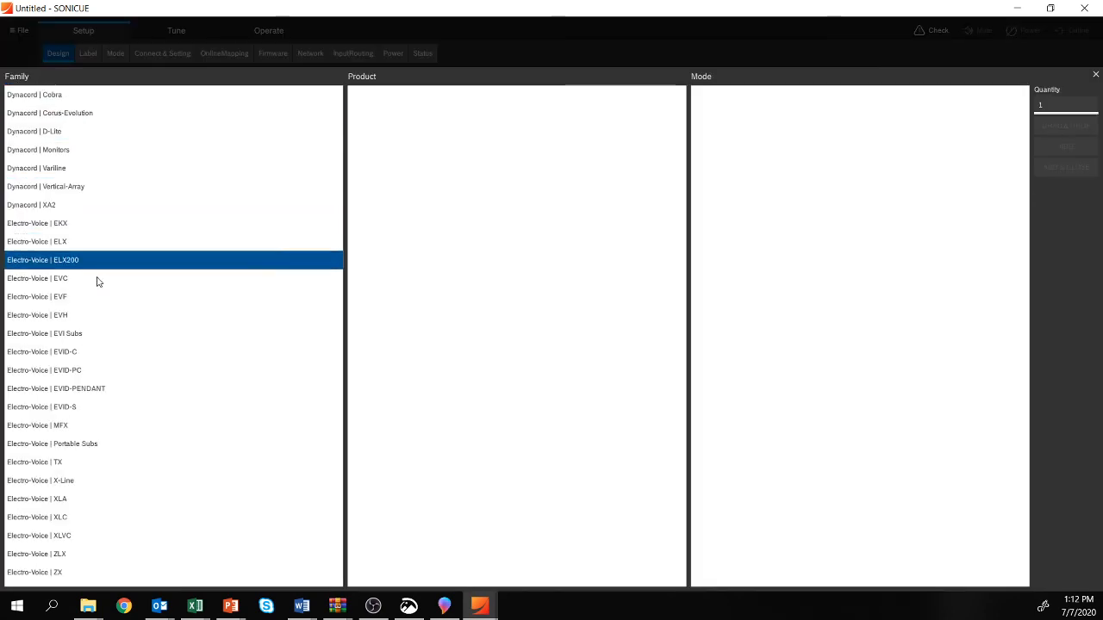
{"action": "left_click", "coordinate": [46, 316]}
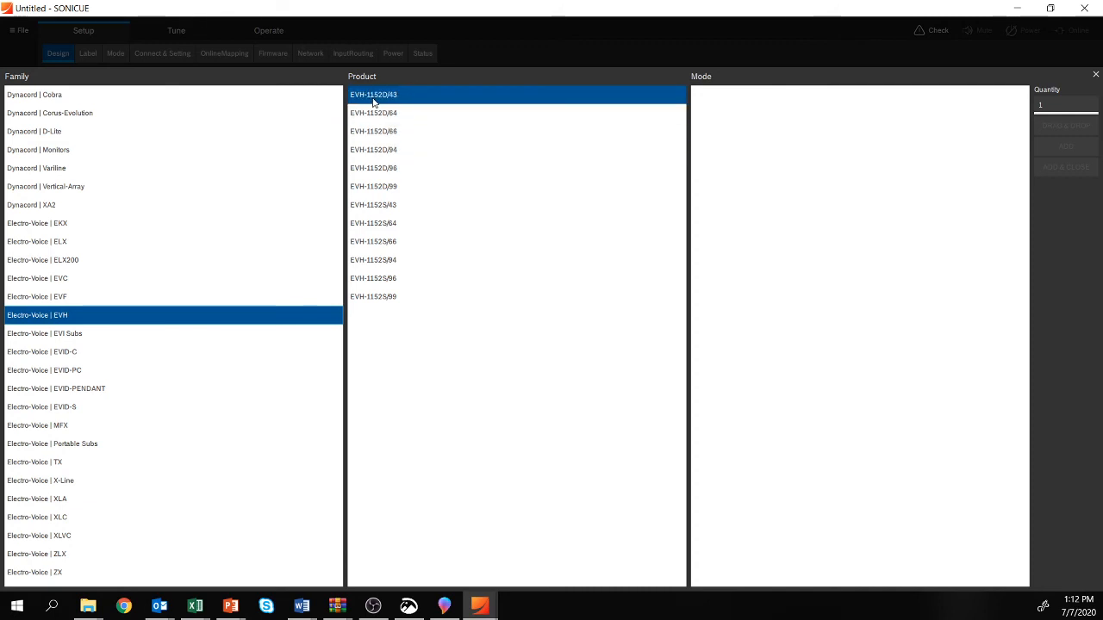
{"action": "left_click", "coordinate": [401, 99]}
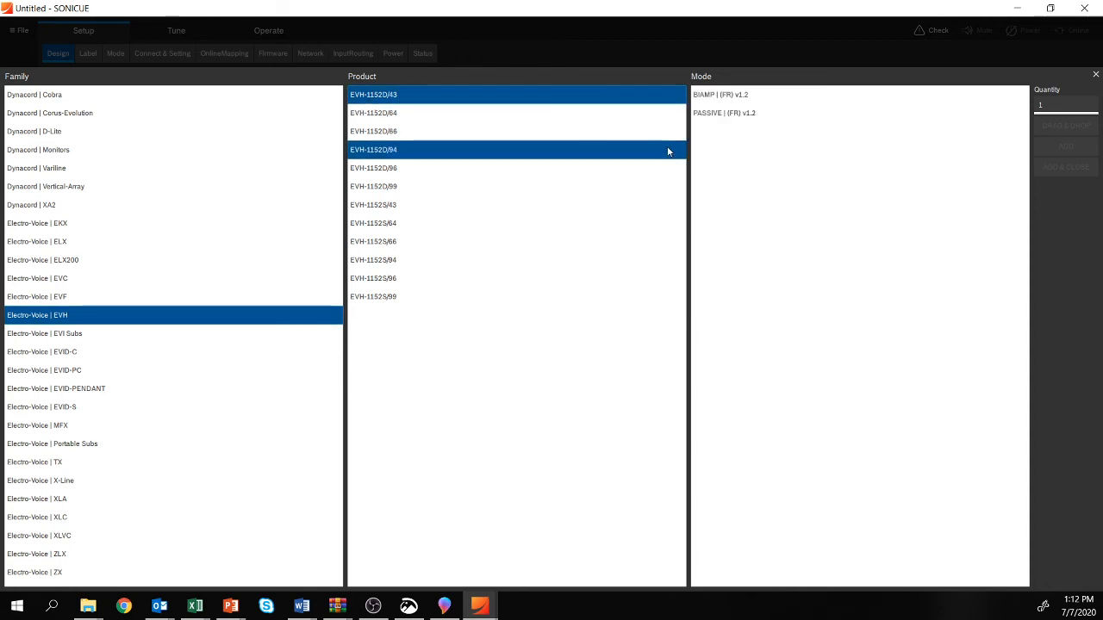
{"action": "left_click", "coordinate": [738, 112]}
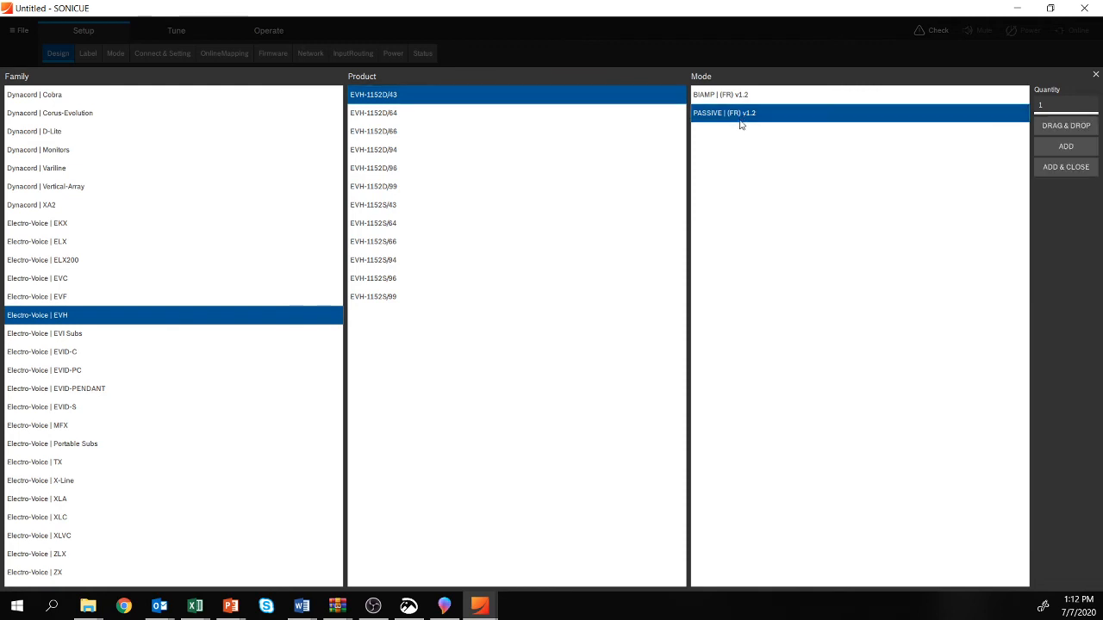
{"action": "left_click", "coordinate": [1068, 149]}
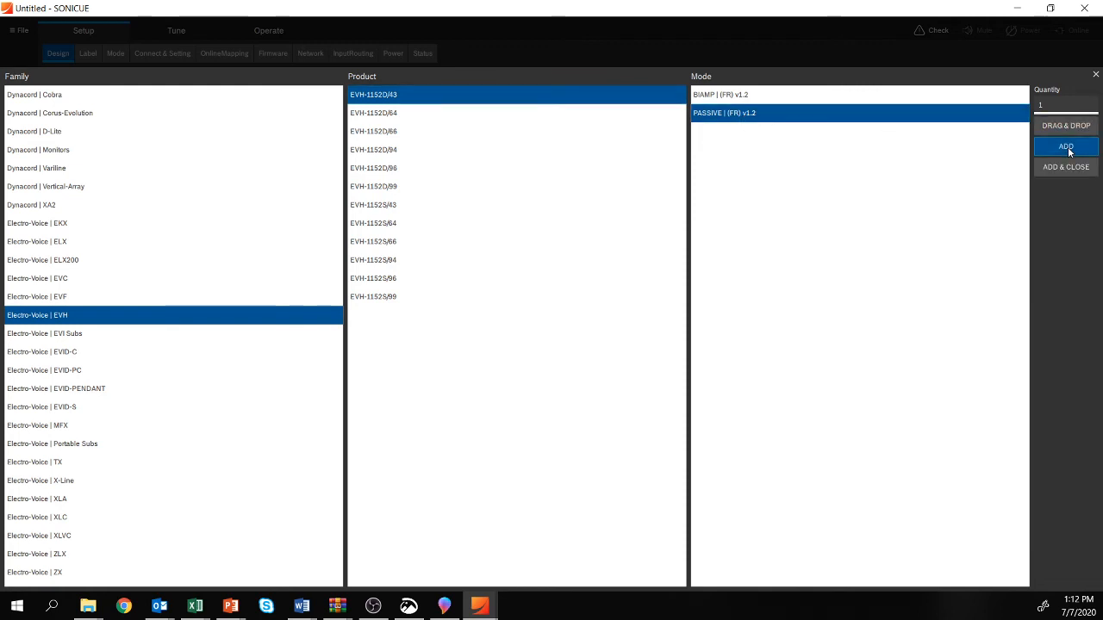
Step: Add one EVH-1152D/66 speaker in PASSIVE | (FR) v1.2 mode from the EVH family
{"action": "left_click", "coordinate": [405, 137]}
{"action": "left_click", "coordinate": [793, 116]}
{"action": "key", "text": "Return"}
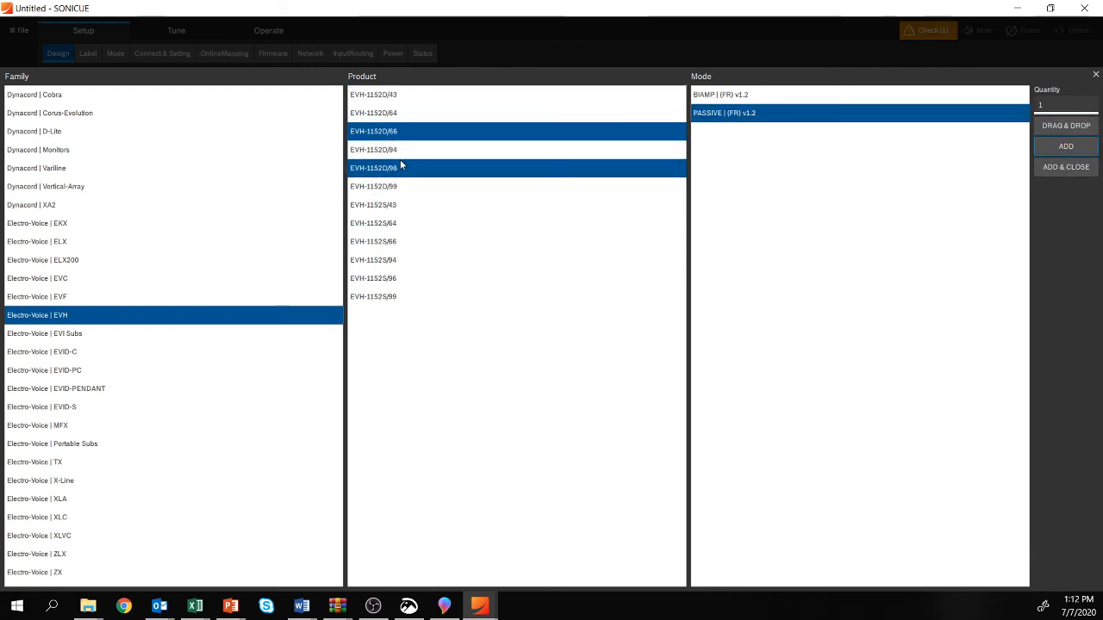
Step: Check the presentation's equipment list, add one EVH-1152D/94 speaker in PASSIVE | (FR) v1.2 mode, and close the speaker catalog
{"action": "key", "text": "alt+Tab"}
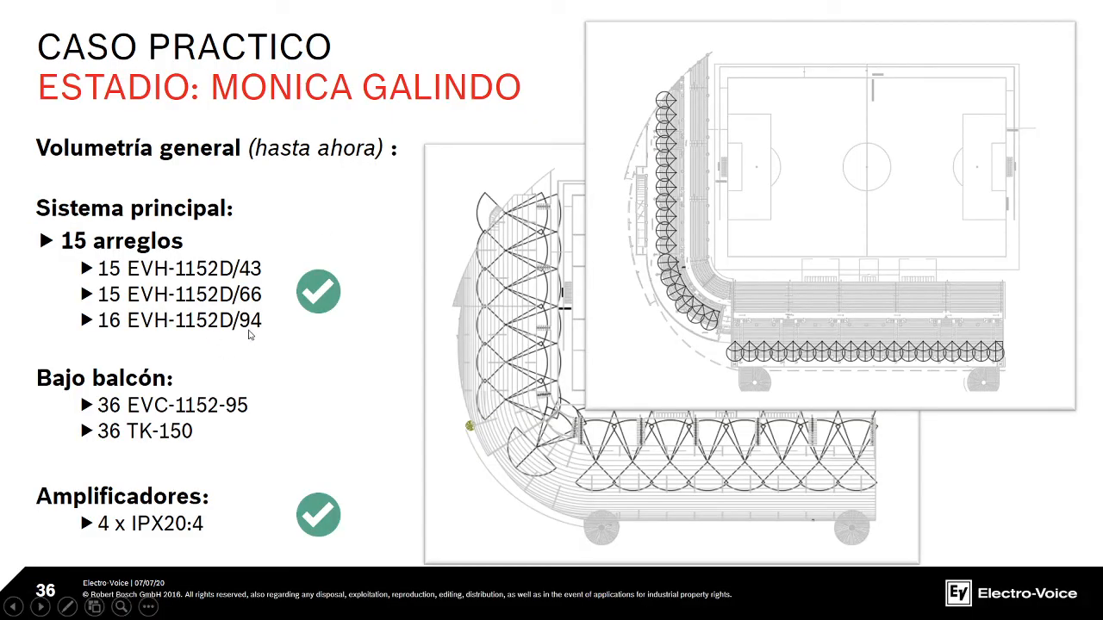
{"action": "key", "text": "alt+Tab"}
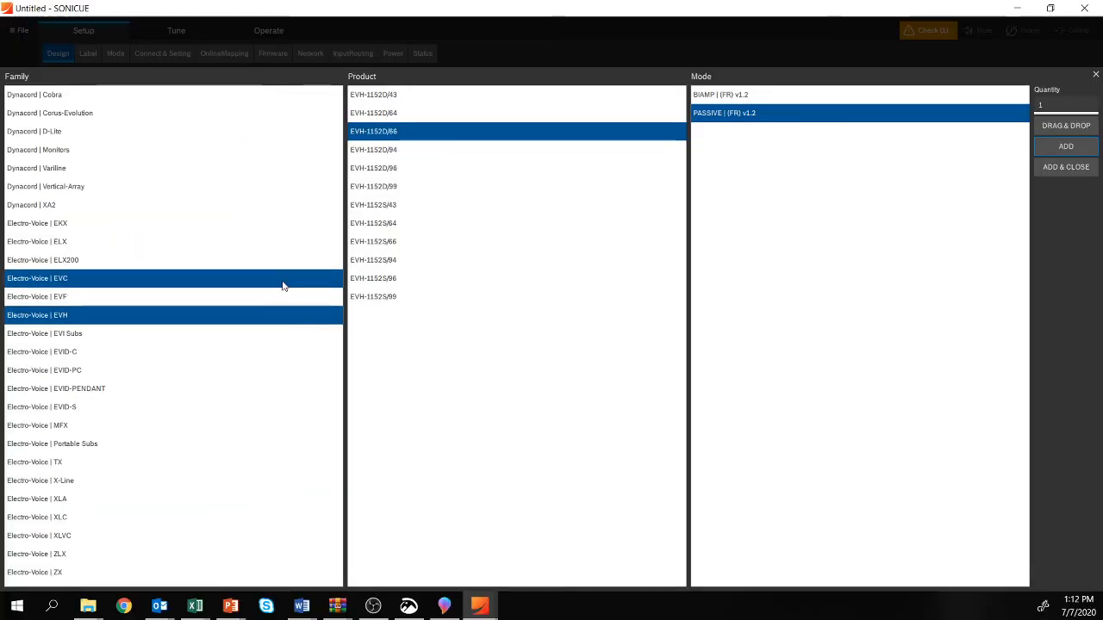
{"action": "left_click", "coordinate": [375, 149]}
{"action": "left_click", "coordinate": [792, 112]}
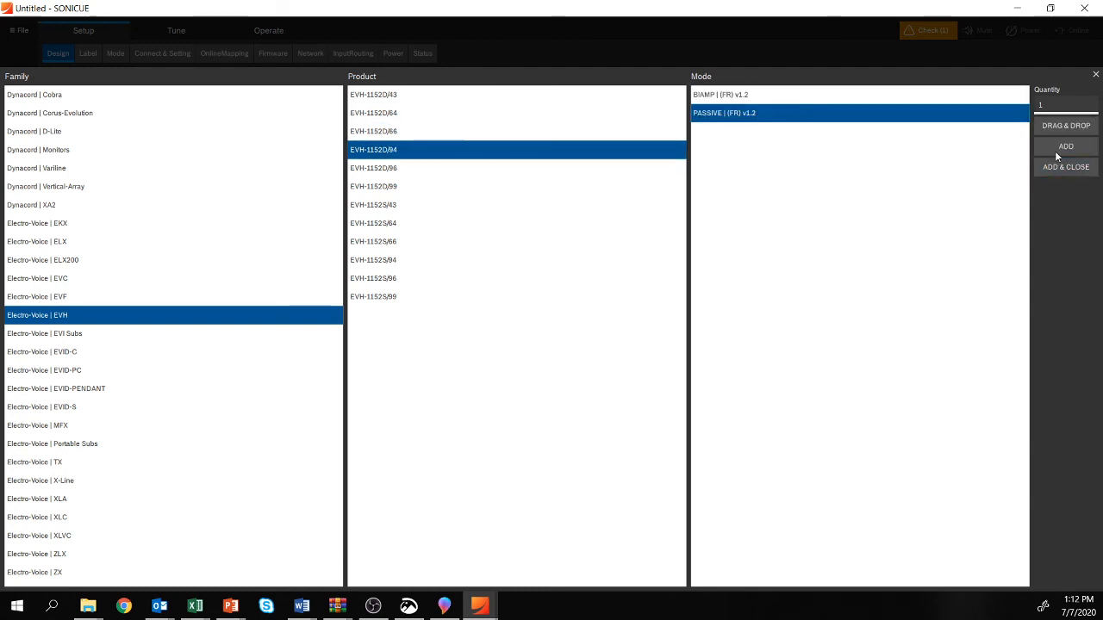
{"action": "left_click", "coordinate": [1062, 147]}
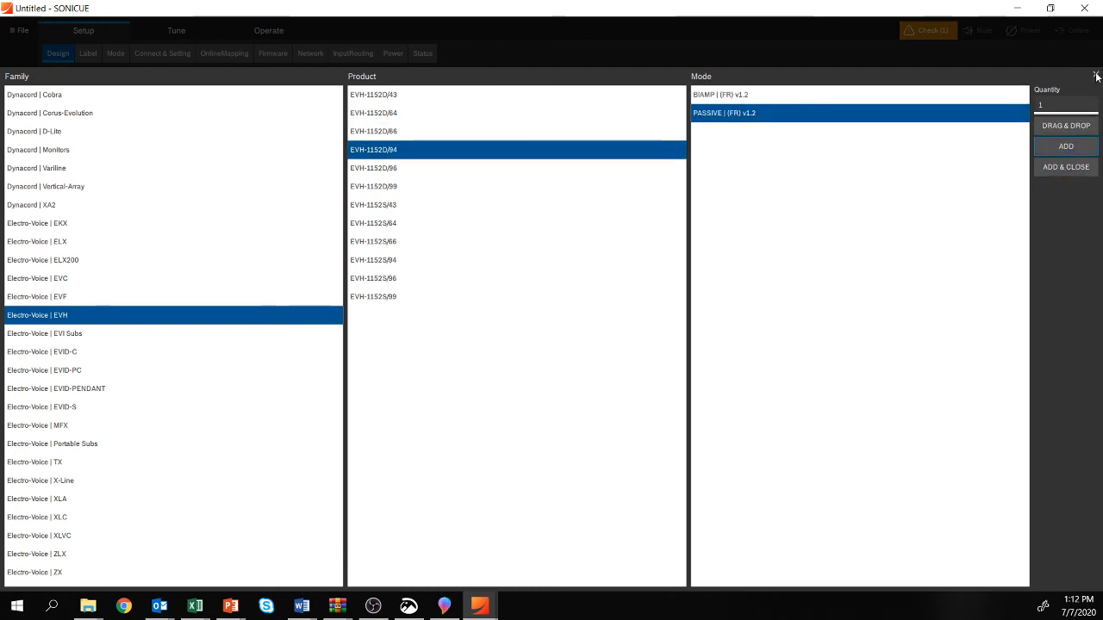
{"action": "left_click", "coordinate": [1096, 76]}
Step: Move the three speakers inward on the canvas, then place the EVH-1152D/94 above and the EVH-1152D/43 below the EVH-1152D/66
{"action": "left_click_drag", "start_coordinate": [361, 370], "coordinate": [93, 81]}
{"action": "left_click_drag", "start_coordinate": [130, 118], "coordinate": [386, 214]}
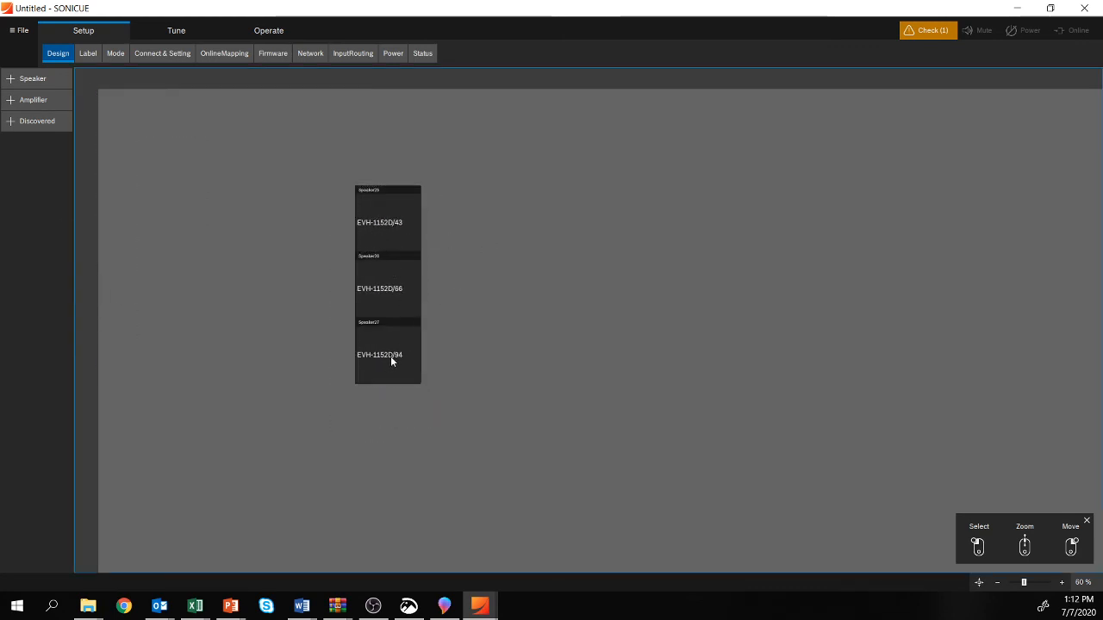
{"action": "left_click_drag", "start_coordinate": [376, 354], "coordinate": [284, 177]}
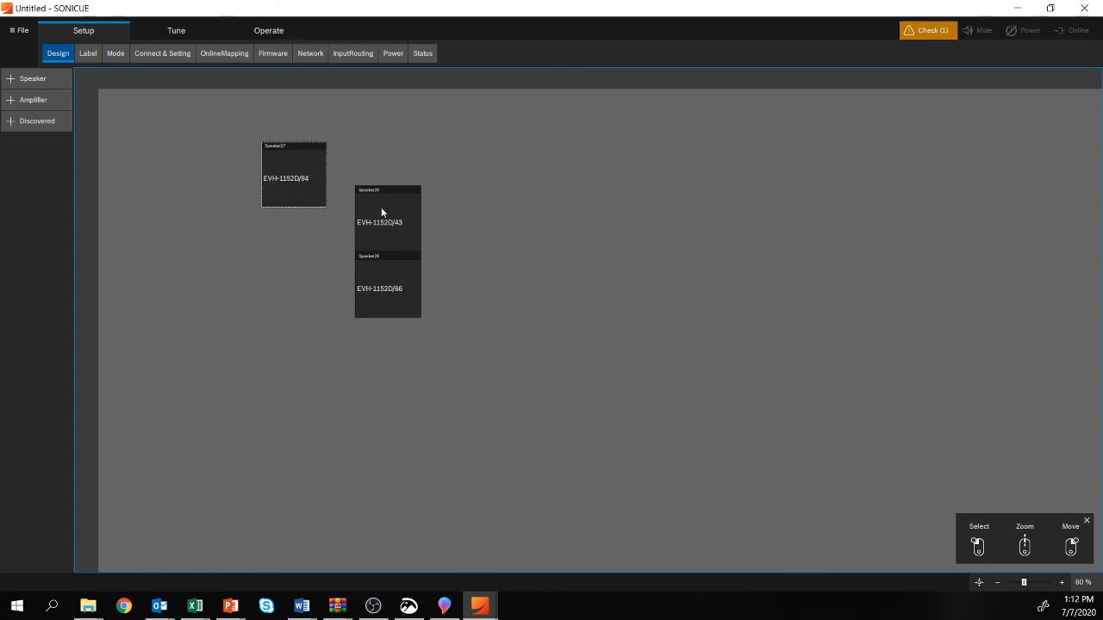
{"action": "left_click_drag", "start_coordinate": [381, 209], "coordinate": [358, 398]}
Step: Align the left edges of all three speakers
{"action": "left_click_drag", "start_coordinate": [491, 446], "coordinate": [200, 141]}
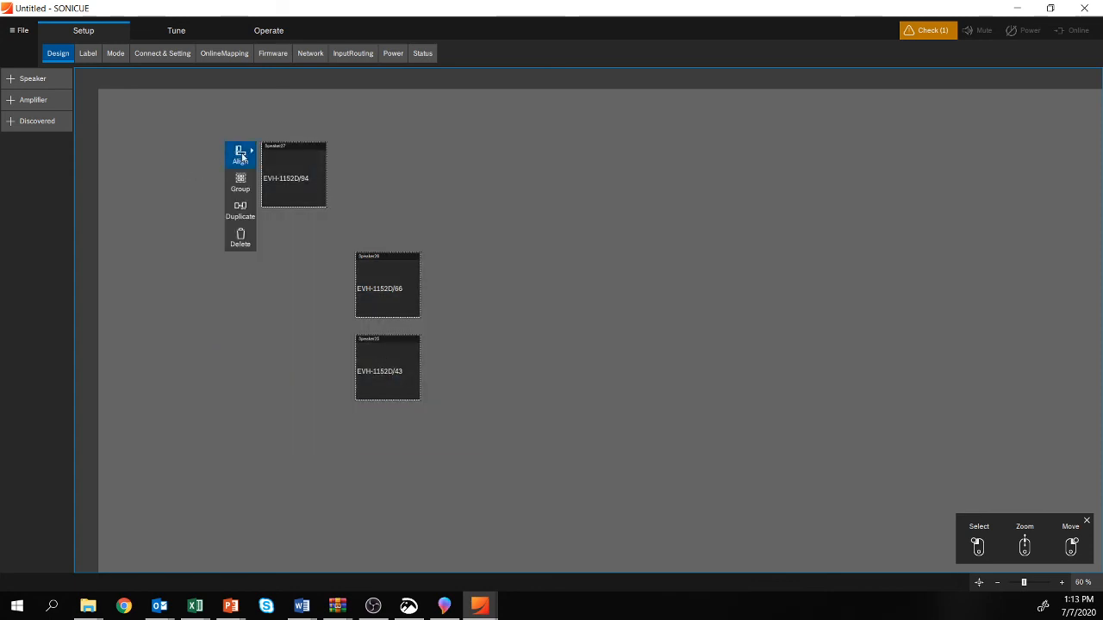
{"action": "left_click", "coordinate": [239, 152]}
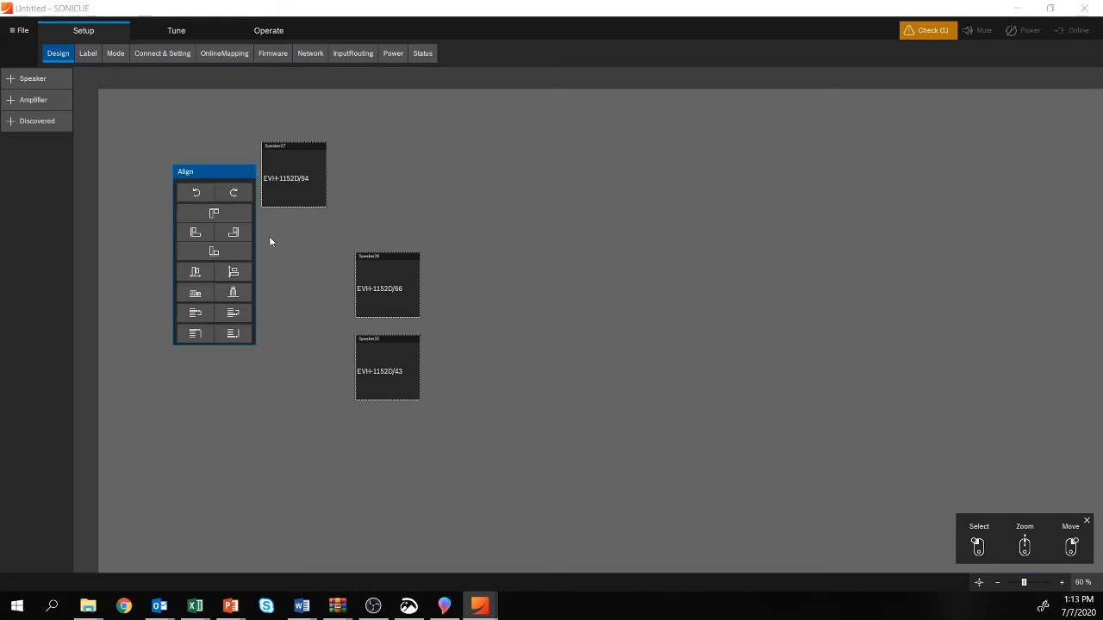
{"action": "left_click", "coordinate": [195, 232]}
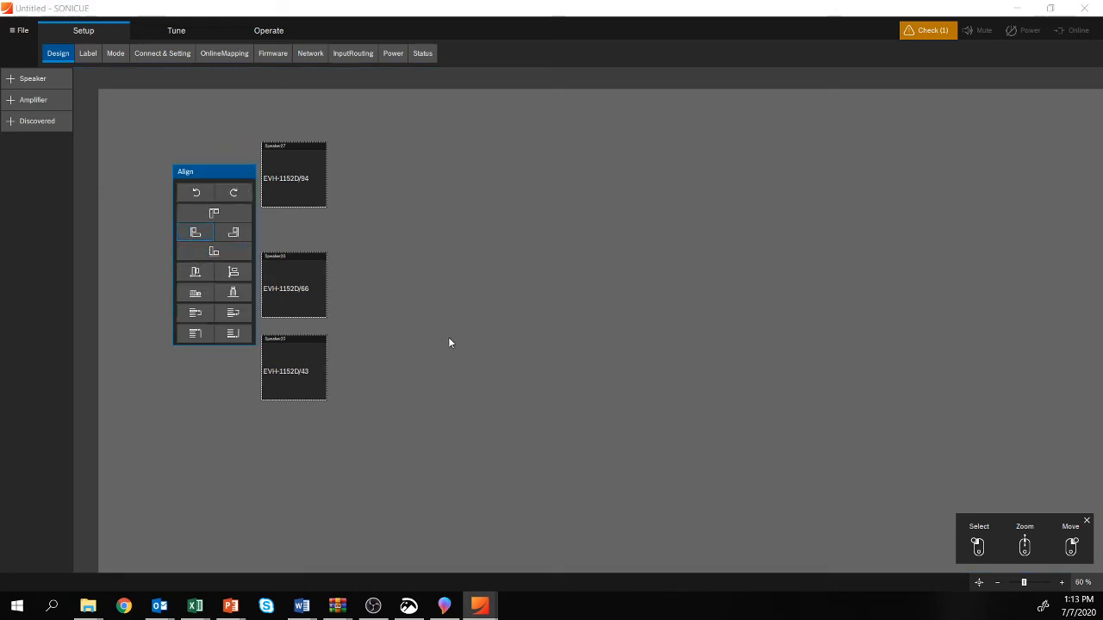
{"action": "left_click", "coordinate": [405, 233]}
Step: Distribute the three speakers with equal vertical spacing
{"action": "left_click_drag", "start_coordinate": [514, 476], "coordinate": [196, 118]}
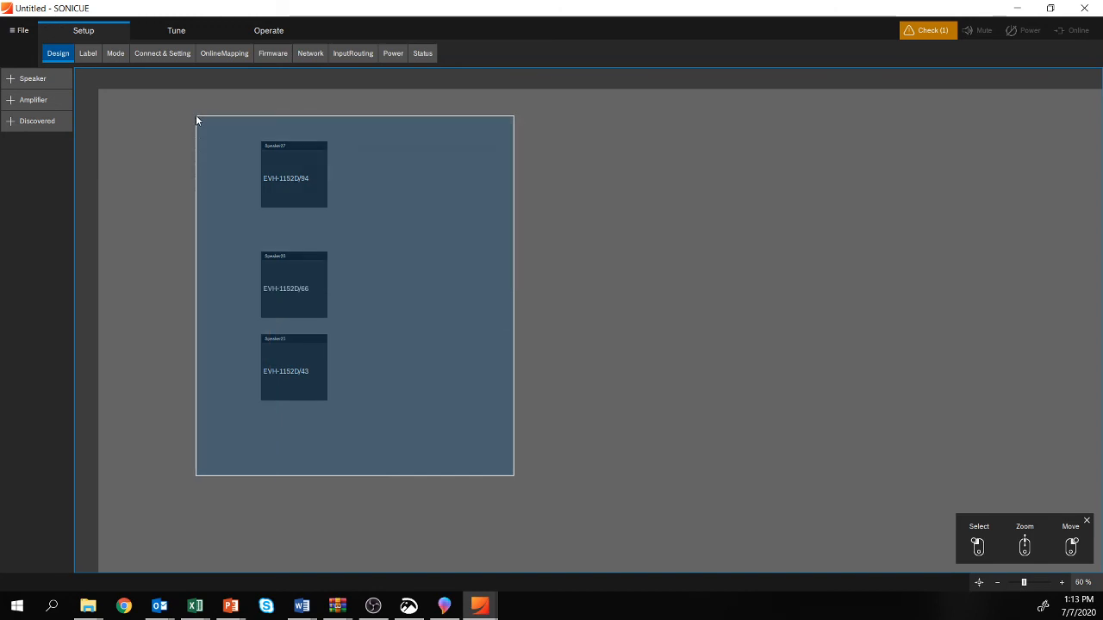
{"action": "left_click_drag", "start_coordinate": [197, 119], "coordinate": [195, 115]}
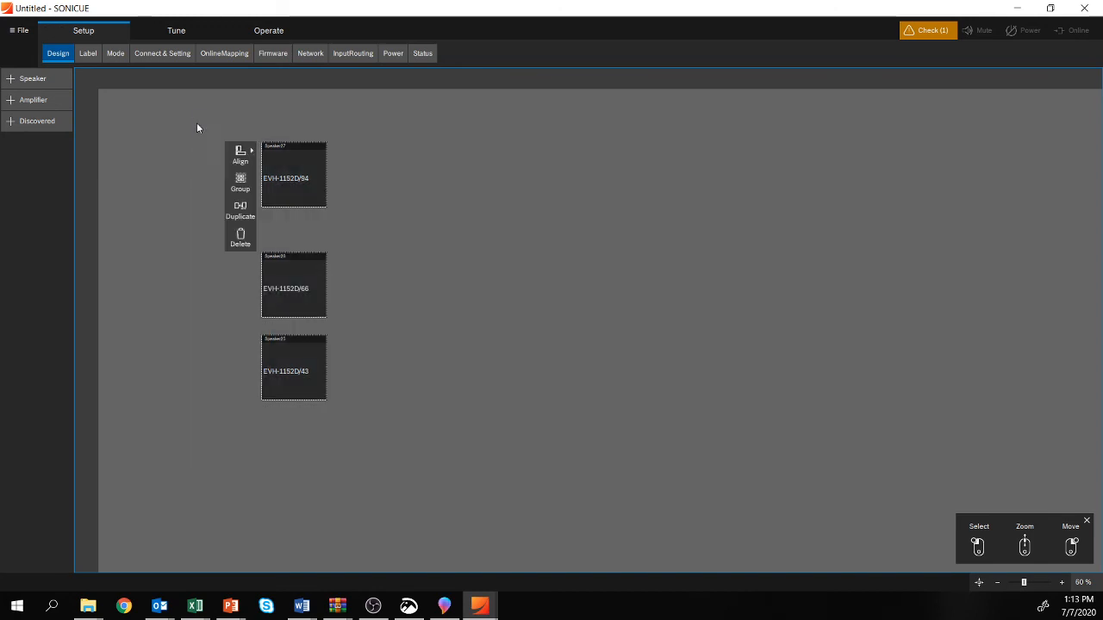
{"action": "left_click", "coordinate": [249, 154]}
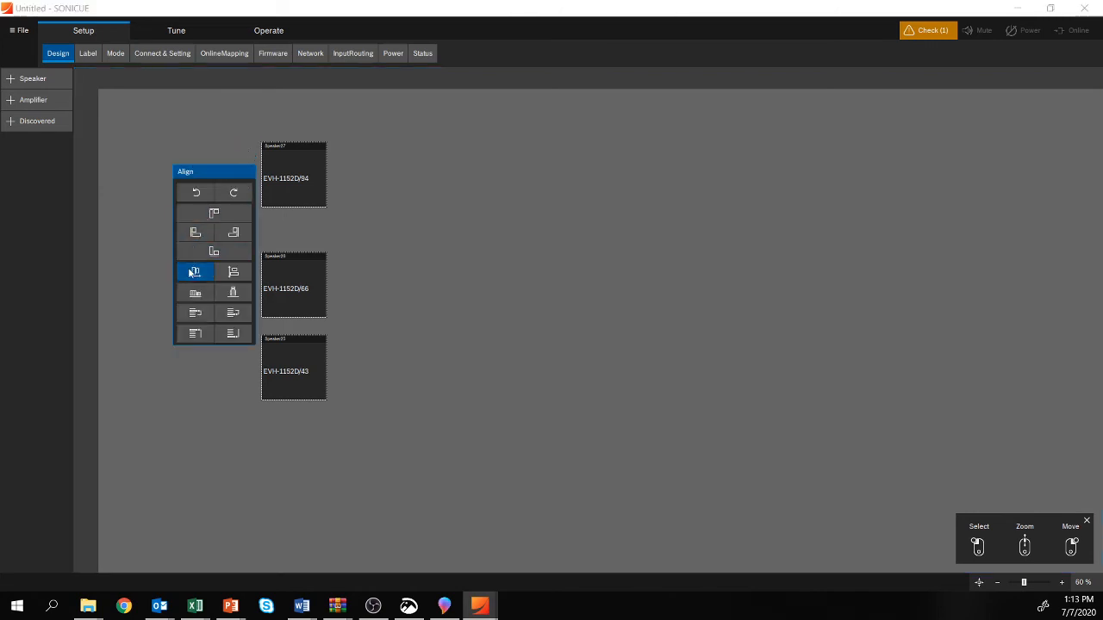
{"action": "left_click", "coordinate": [239, 275]}
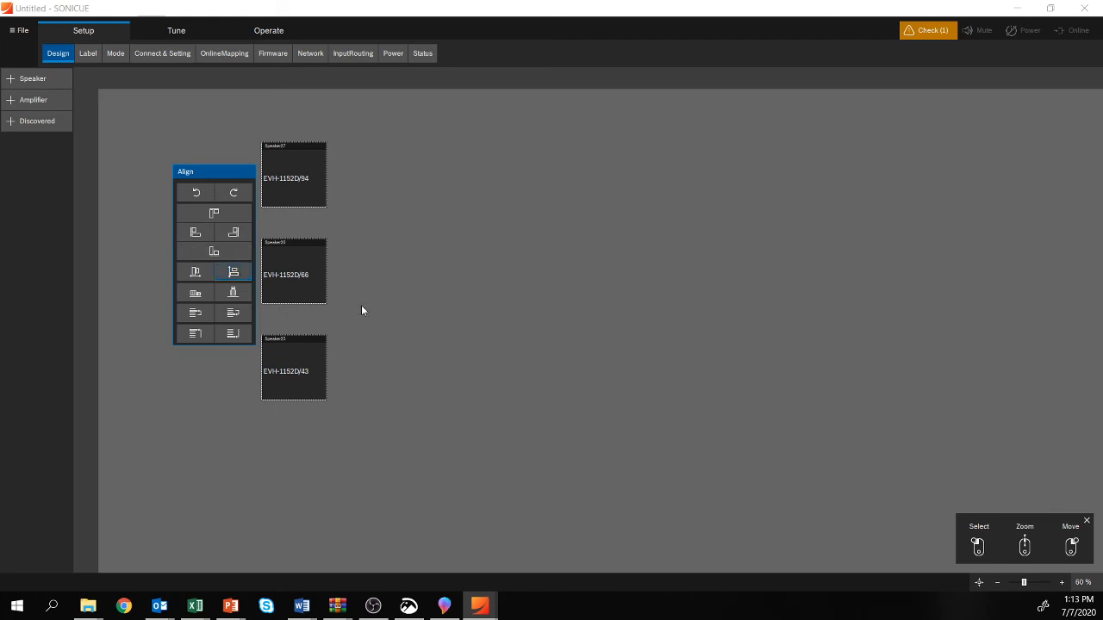
{"action": "left_click", "coordinate": [371, 370]}
Step: Move the EVH-1152D/66 and EVH-1152D/43 speakers up close beneath the EVH-1152D/94
{"action": "left_click_drag", "start_coordinate": [451, 435], "coordinate": [250, 237]}
{"action": "left_click_drag", "start_coordinate": [301, 277], "coordinate": [296, 252]}
{"action": "left_click_drag", "start_coordinate": [382, 402], "coordinate": [264, 306]}
{"action": "left_click_drag", "start_coordinate": [297, 343], "coordinate": [293, 309]}
Step: Align the three speakers' left edges again and distribute them vertically into one compact column
{"action": "left_click_drag", "start_coordinate": [424, 380], "coordinate": [246, 180]}
{"action": "left_click", "coordinate": [240, 155]}
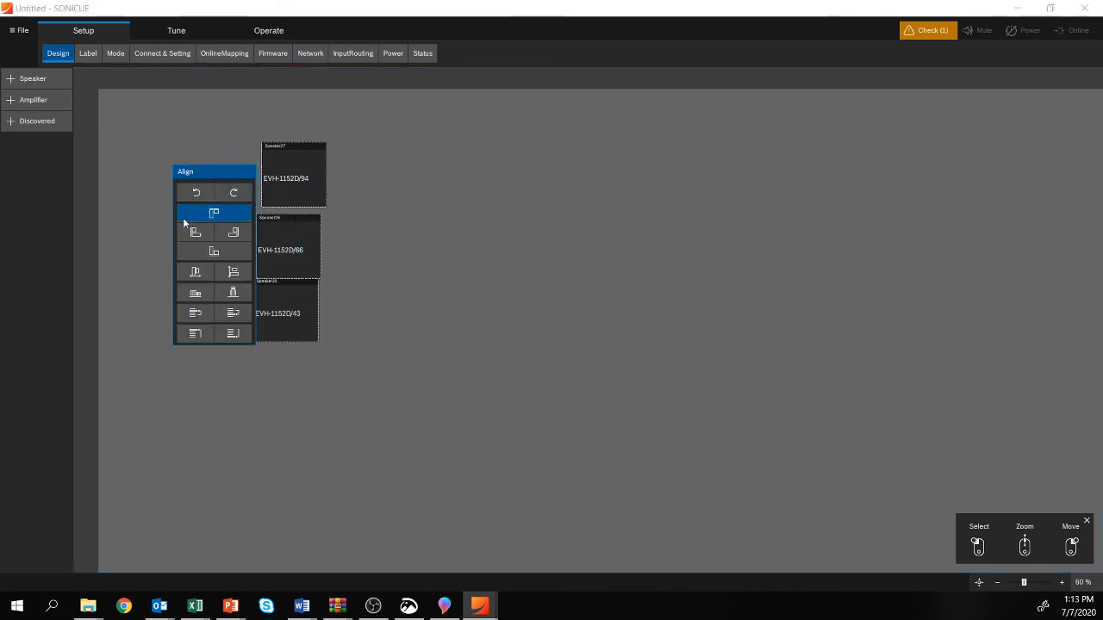
{"action": "left_click", "coordinate": [194, 232]}
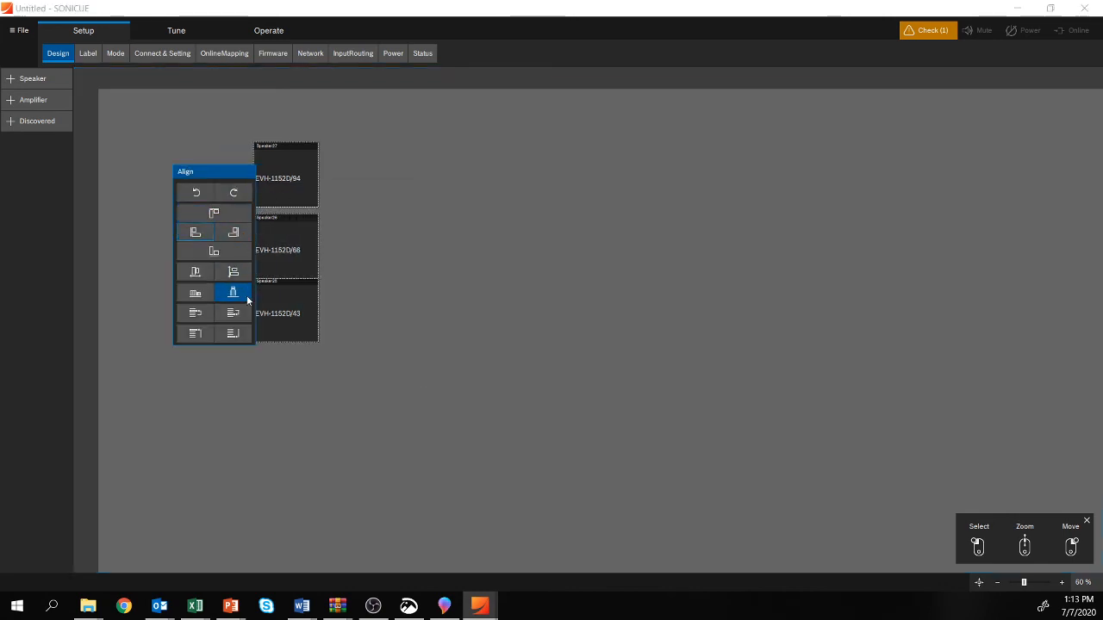
{"action": "left_click", "coordinate": [232, 273]}
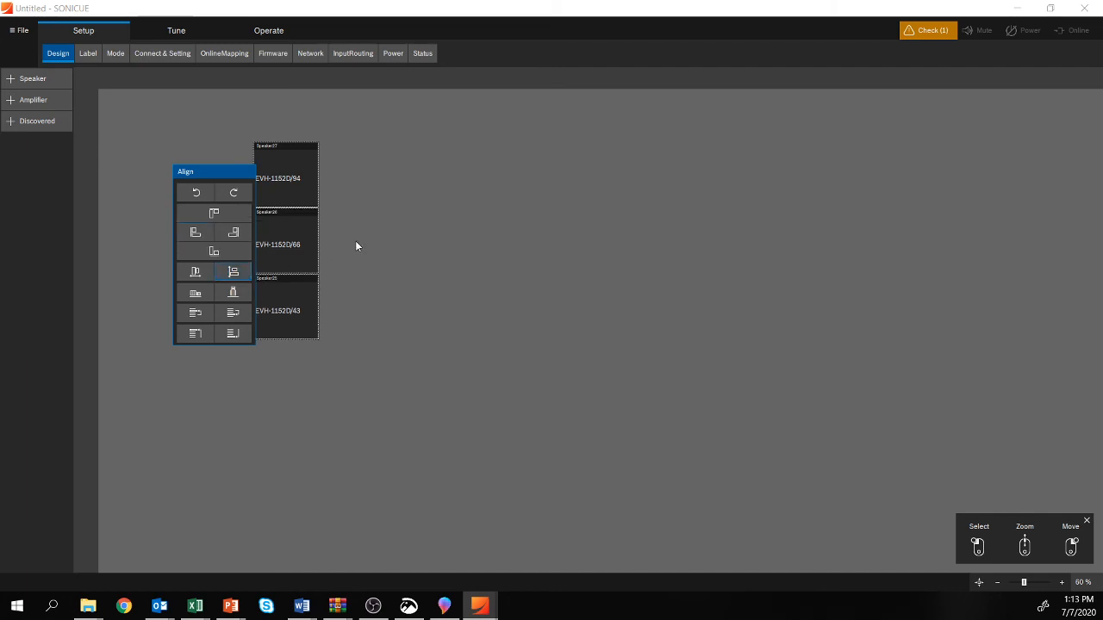
{"action": "left_click", "coordinate": [384, 230]}
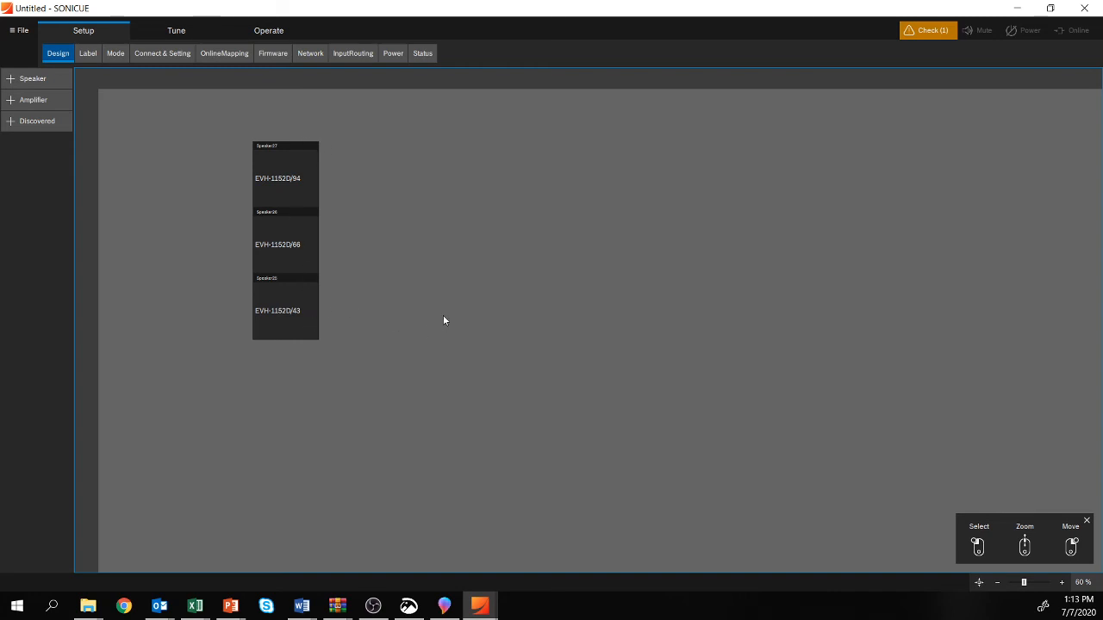
Step: Duplicate the three-speaker EVH column and place the copy just to the right of the original
{"action": "left_click_drag", "start_coordinate": [404, 376], "coordinate": [208, 121]}
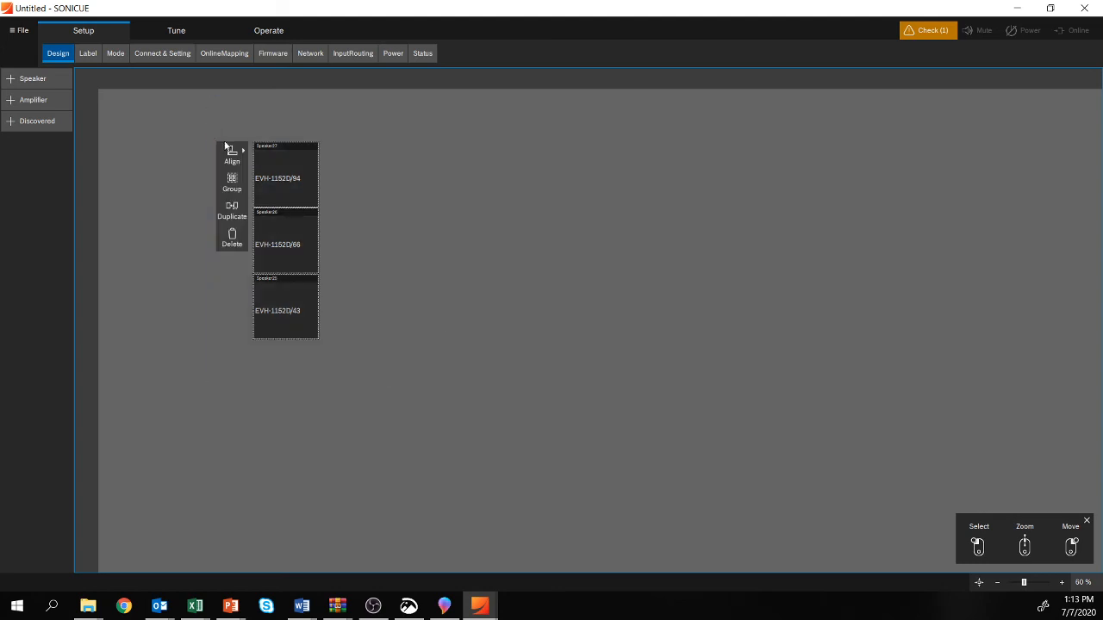
{"action": "left_click", "coordinate": [231, 209]}
{"action": "left_click_drag", "start_coordinate": [290, 184], "coordinate": [357, 179]}
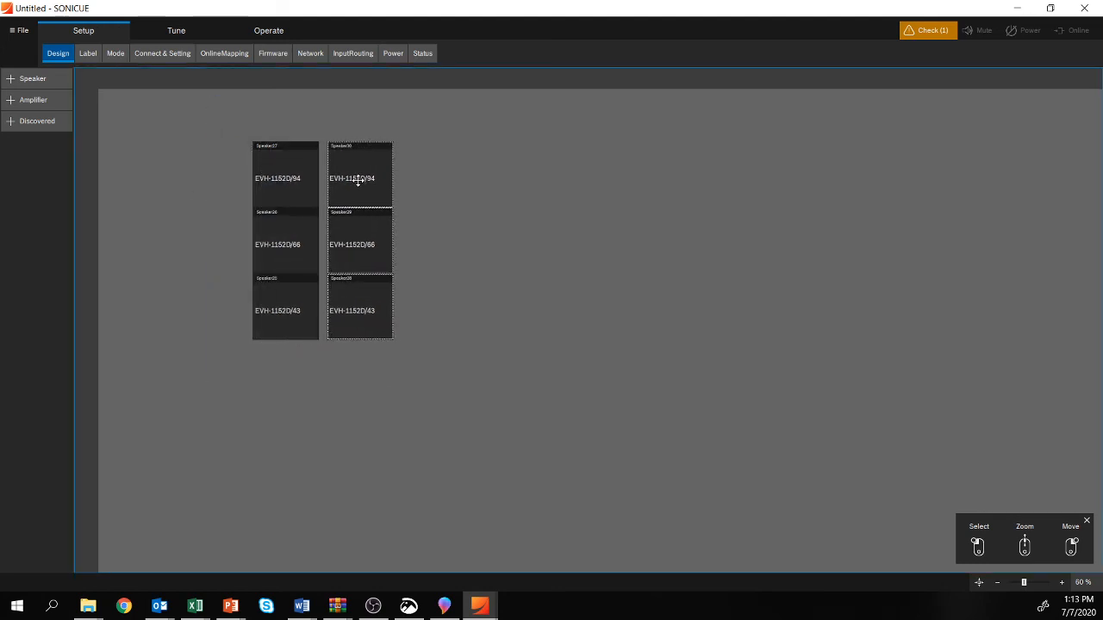
Step: Duplicate both EVH columns together and place the copies alongside to form a row of four columns
{"action": "left_click_drag", "start_coordinate": [504, 415], "coordinate": [201, 113]}
{"action": "left_click", "coordinate": [304, 212]}
{"action": "left_click_drag", "start_coordinate": [267, 182], "coordinate": [434, 173]}
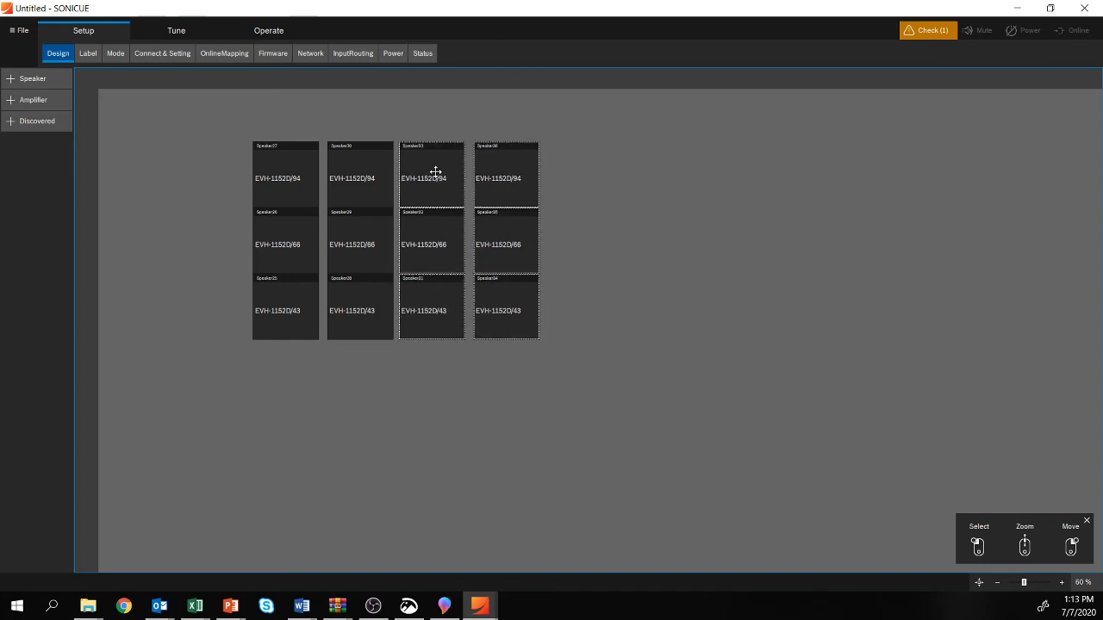
{"action": "left_click", "coordinate": [631, 249]}
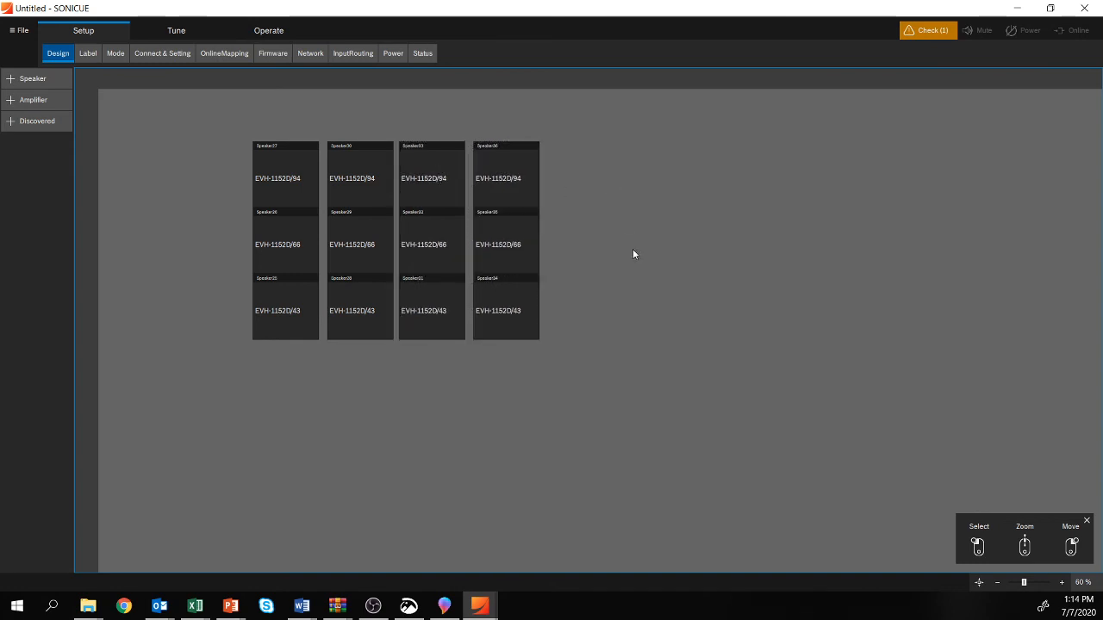
Step: Choose the Electro-Voice | EVC family for a new speaker and consult the presentation slide for the under-balcony model
{"action": "left_click", "coordinate": [10, 80]}
{"action": "left_click", "coordinate": [10, 79]}
{"action": "left_click", "coordinate": [66, 278]}
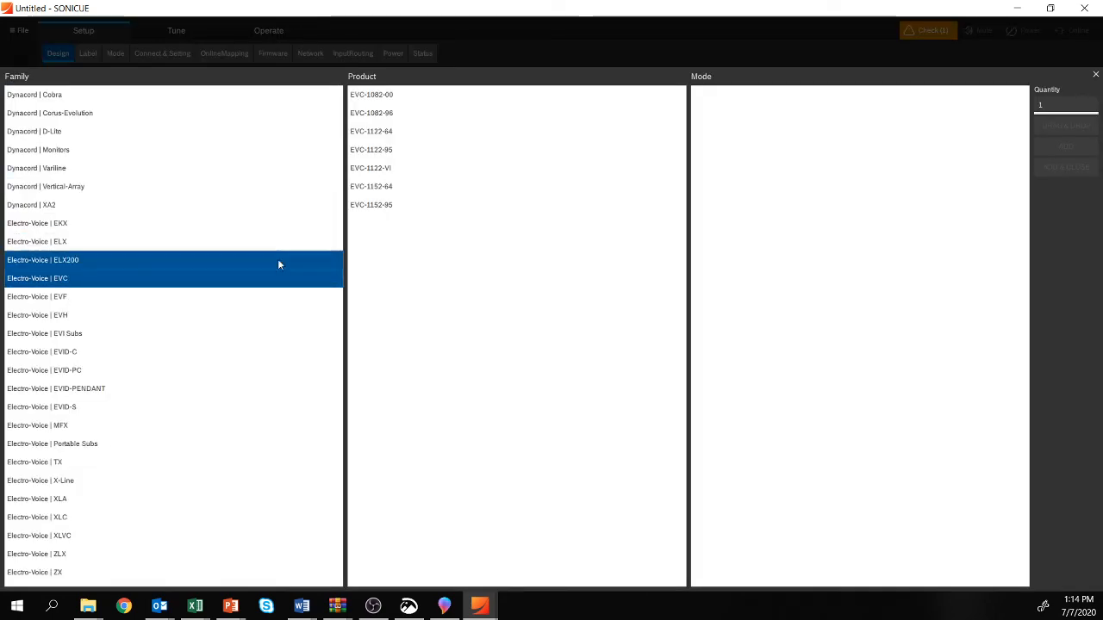
{"action": "key", "text": "alt+Tab"}
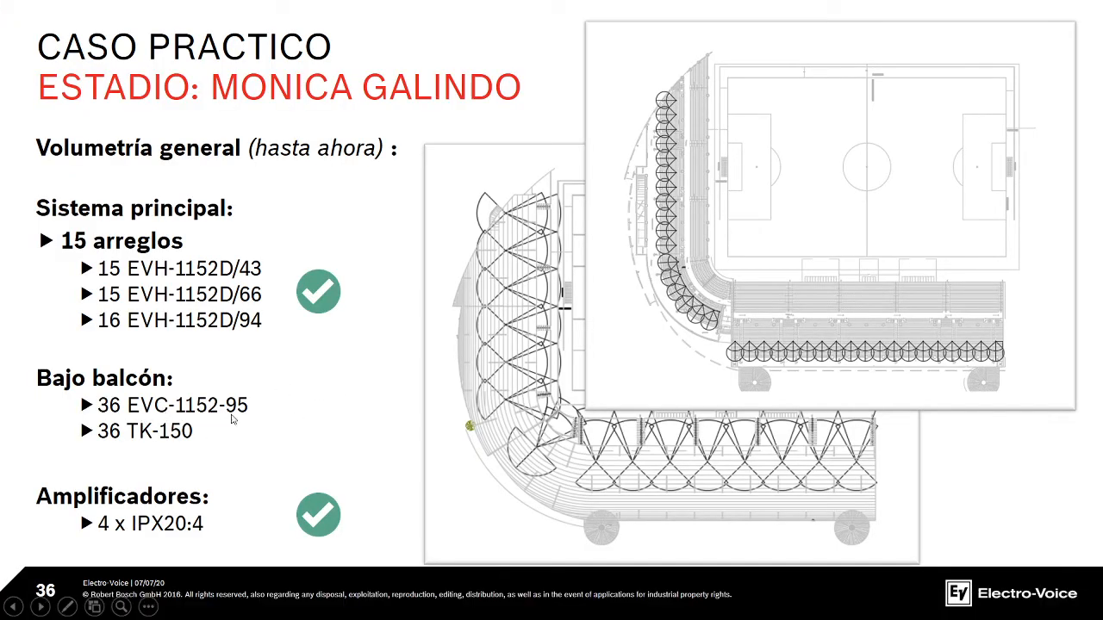
{"action": "key", "text": "alt+Tab"}
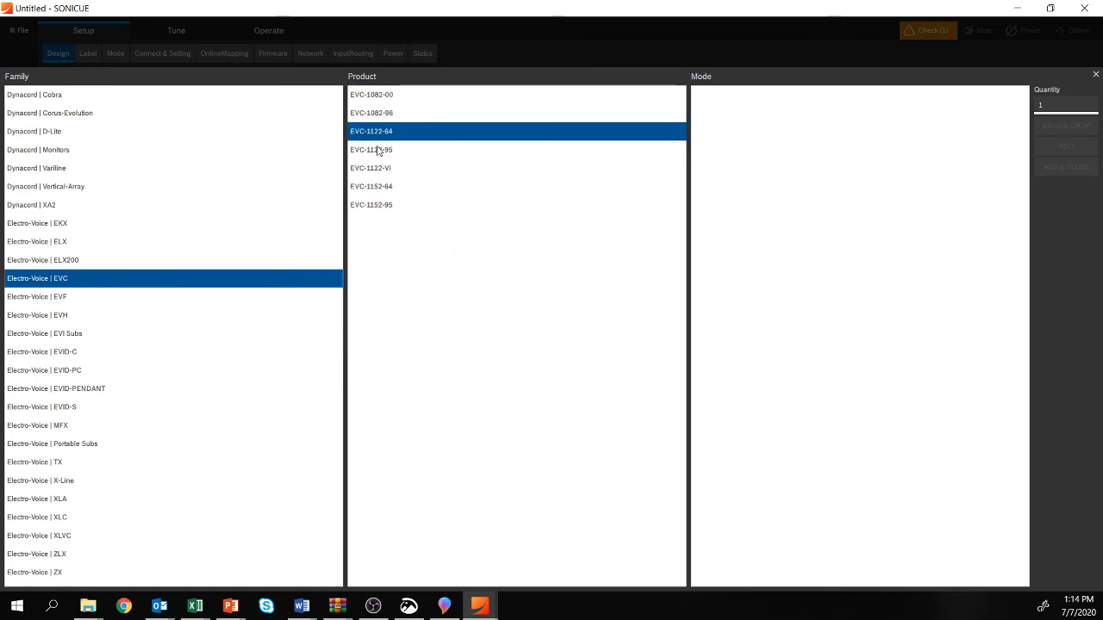
Step: Add nine EVC-1152-95 speakers in PASSIVE | (FR) v1.0 mode to the design
{"action": "left_click", "coordinate": [393, 207]}
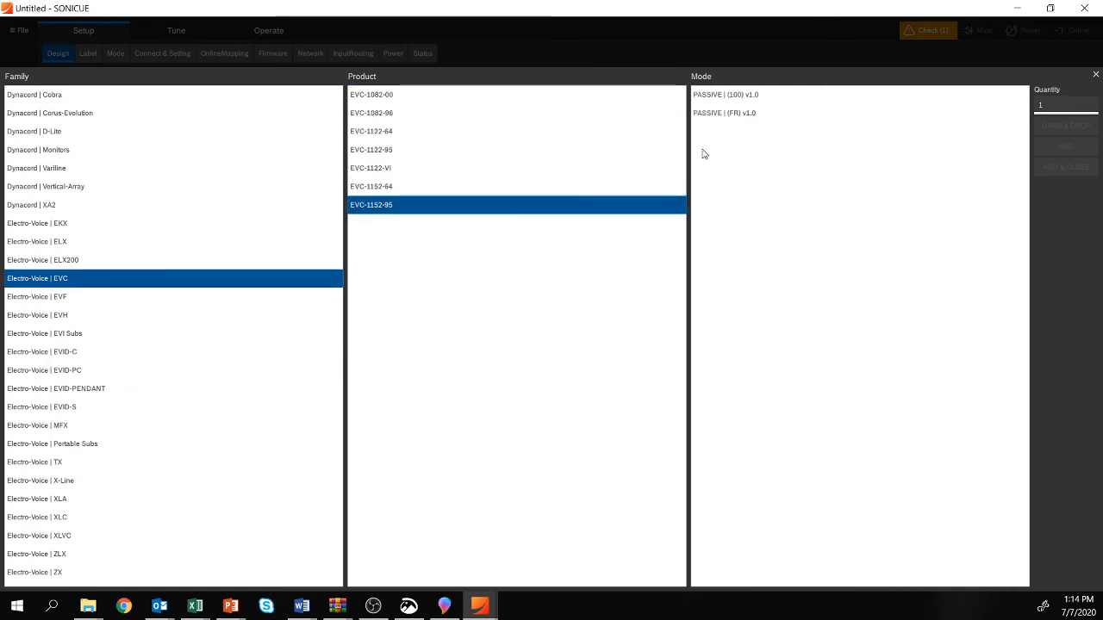
{"action": "left_click", "coordinate": [732, 118]}
{"action": "left_click", "coordinate": [732, 100]}
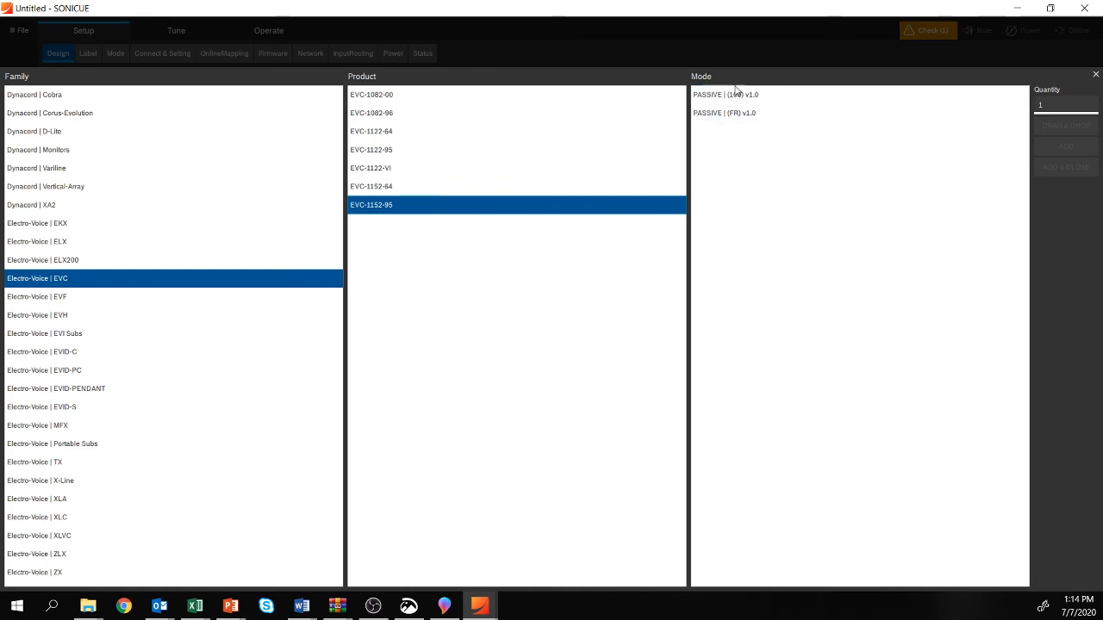
{"action": "left_click", "coordinate": [747, 117]}
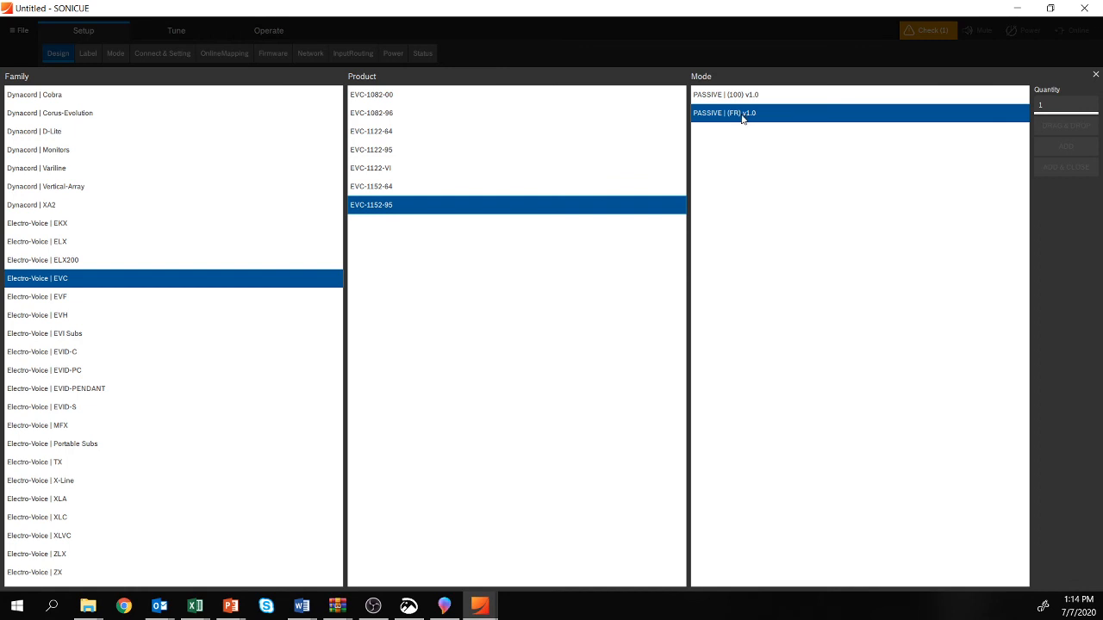
{"action": "left_click", "coordinate": [735, 118]}
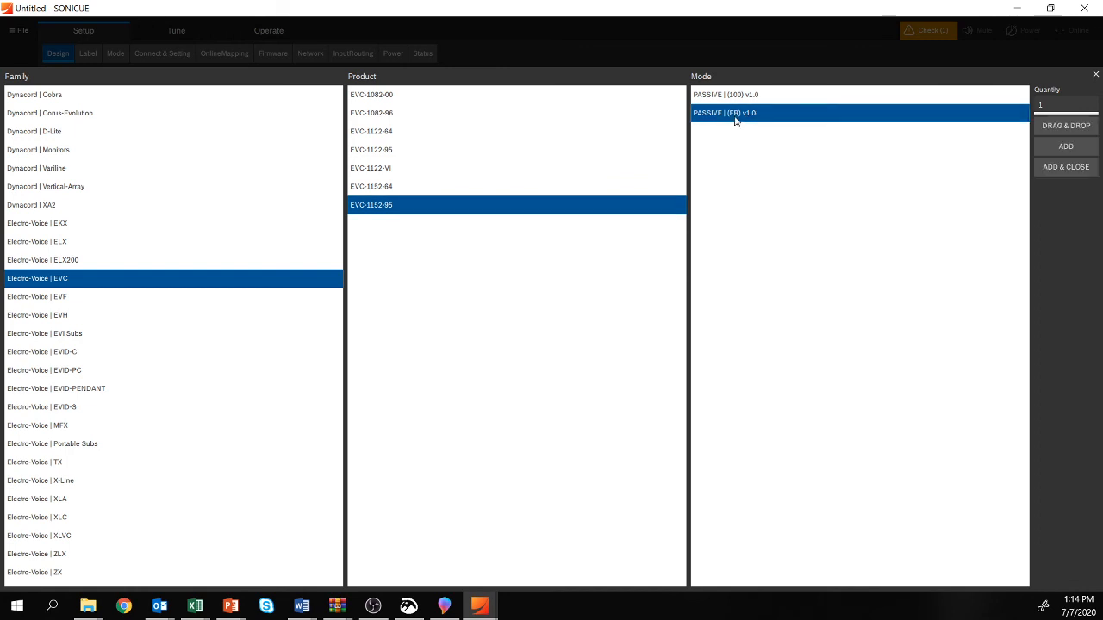
{"action": "left_click", "coordinate": [1056, 107]}
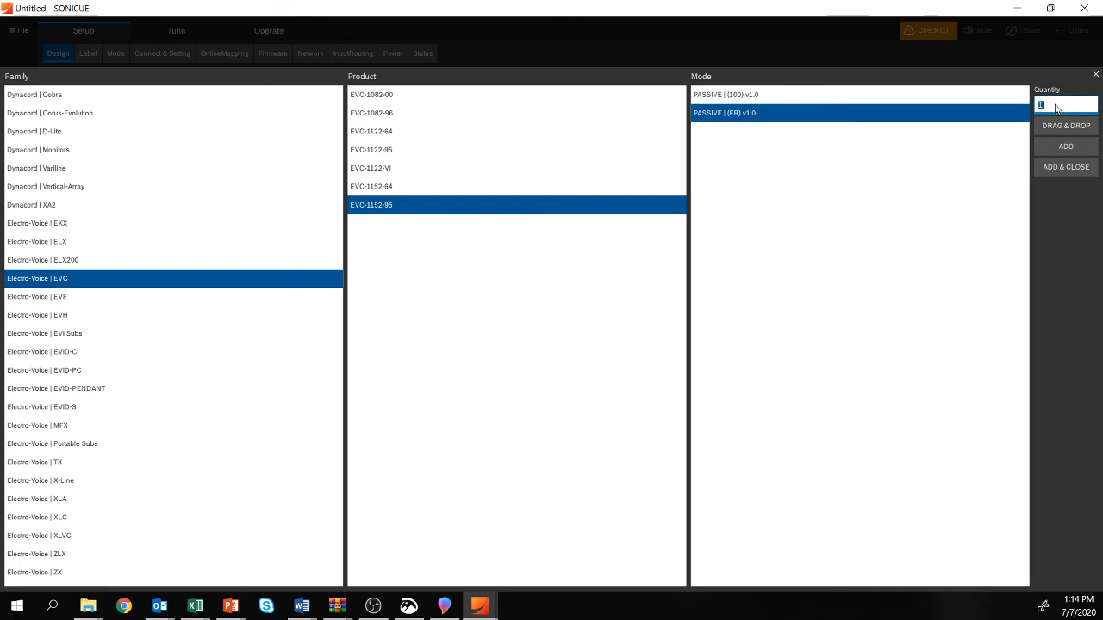
{"action": "type", "text": "8"}
{"action": "left_click", "coordinate": [1074, 165]}
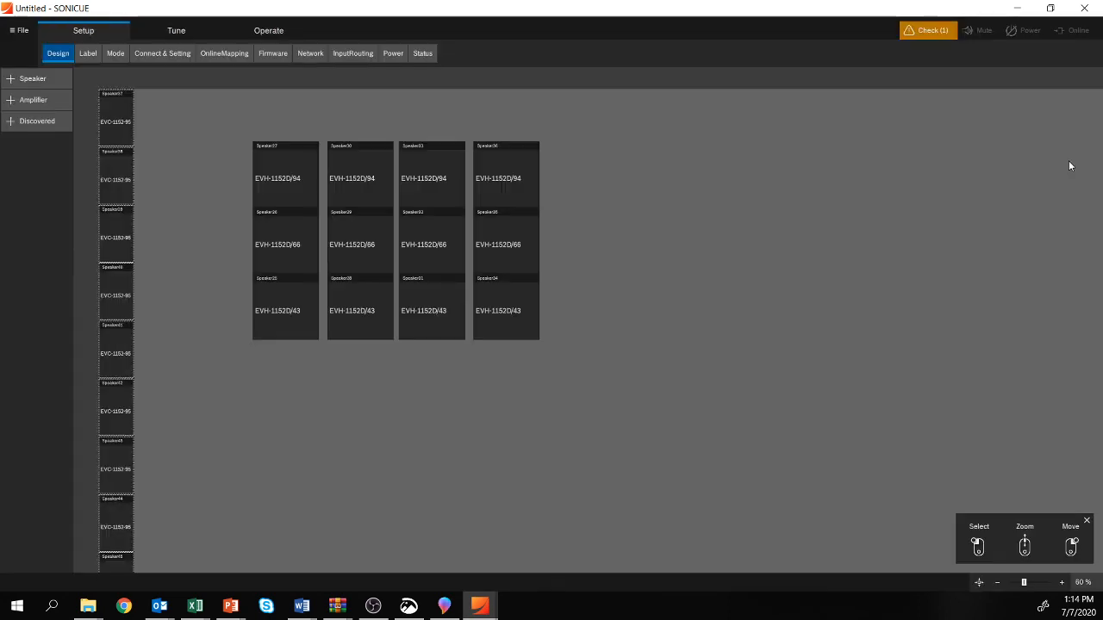
Step: Move the stack of EVC-1152-95 speakers to the empty area right of the EVH columns
{"action": "left_click_drag", "start_coordinate": [118, 133], "coordinate": [711, 177]}
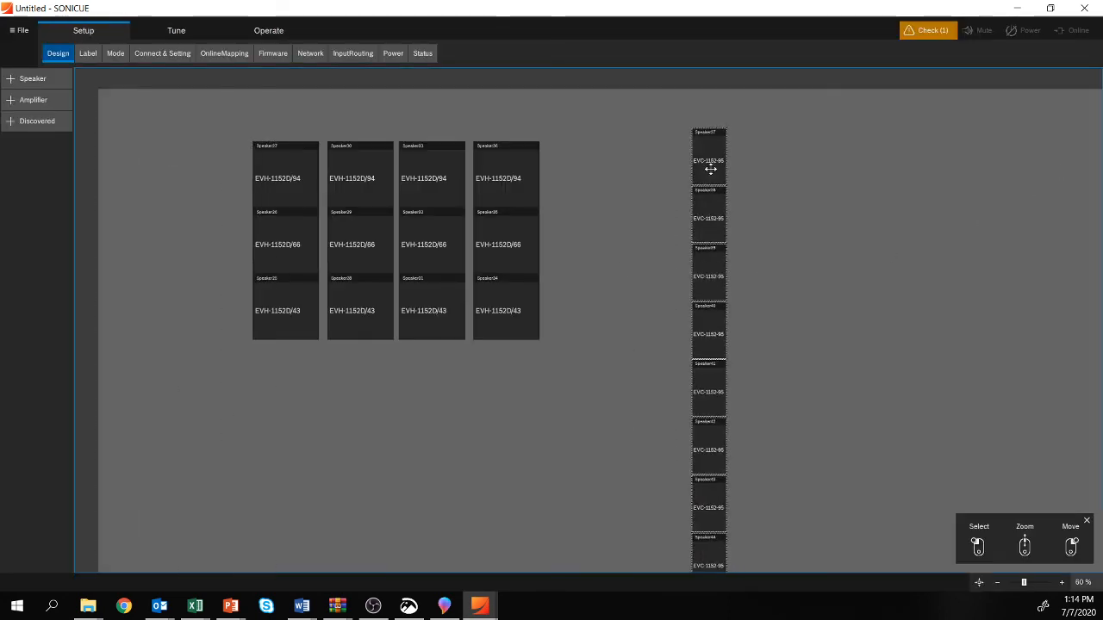
{"action": "scroll", "coordinate": [703, 228], "scroll_direction": "down", "scroll_amount": 5}
{"action": "scroll", "coordinate": [735, 261], "scroll_direction": "up", "scroll_amount": 3}
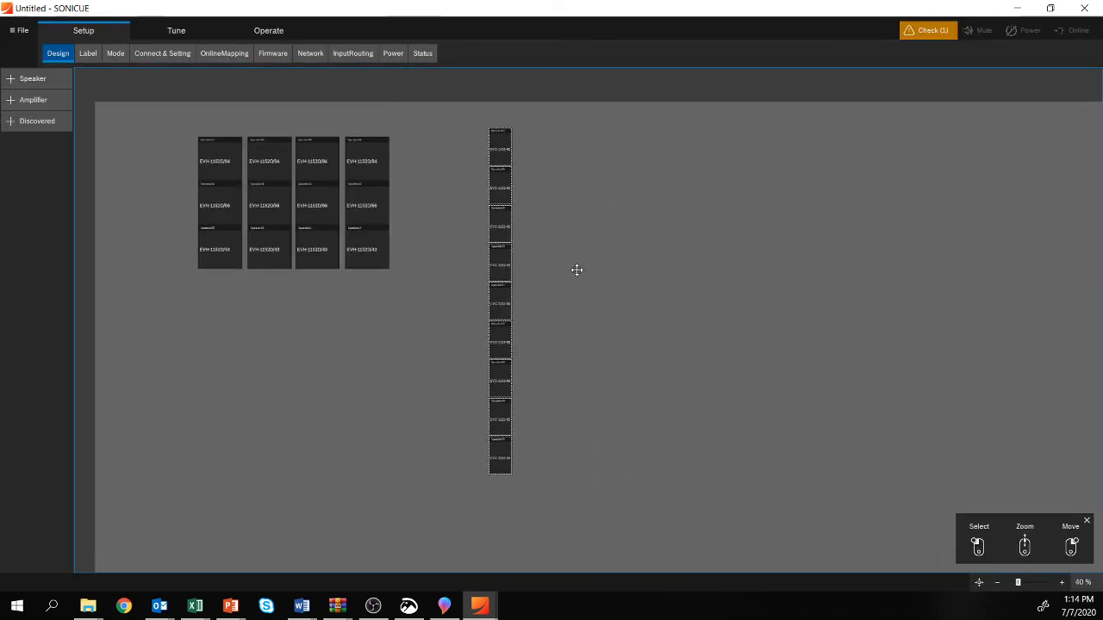
Step: Align the top edges of the nine EVC-1152-95 speakers and arrange them side by side in one row
{"action": "left_click_drag", "start_coordinate": [573, 488], "coordinate": [456, 123]}
{"action": "left_click", "coordinate": [469, 452]}
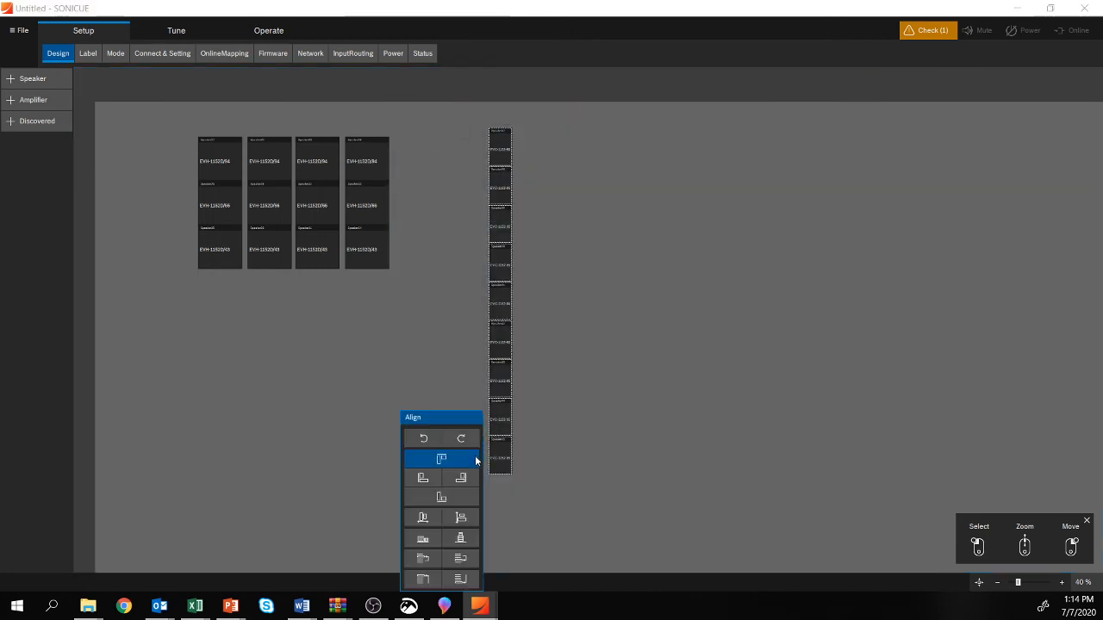
{"action": "left_click", "coordinate": [438, 458]}
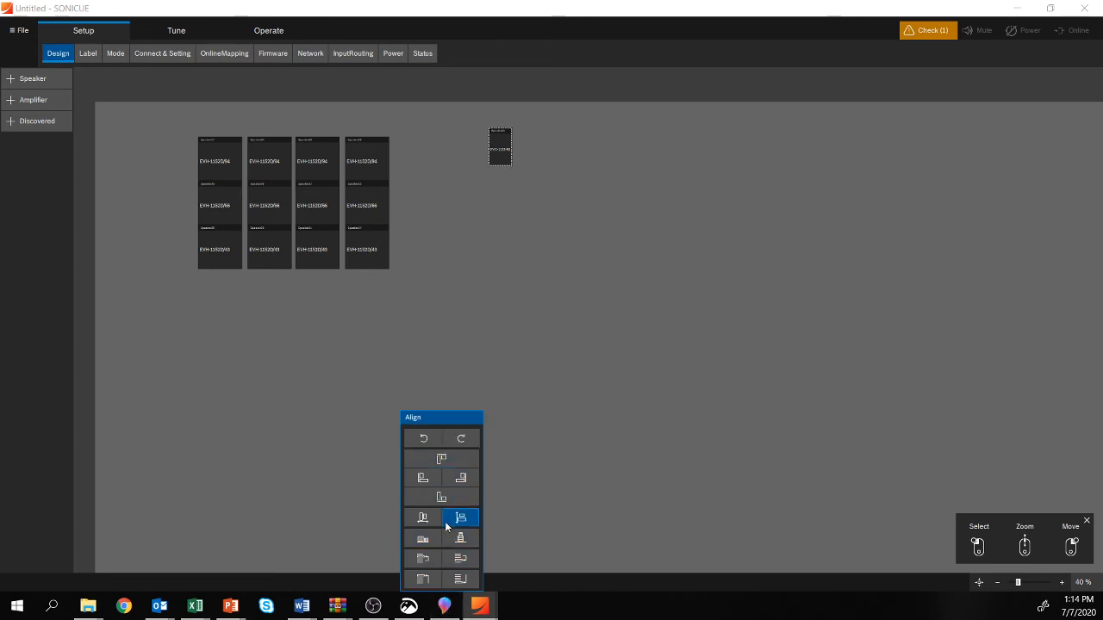
{"action": "left_click", "coordinate": [423, 538]}
Step: Move the row of EVC-1152-95 speakers beneath the four EVH columns
{"action": "left_click", "coordinate": [567, 220]}
{"action": "left_click_drag", "start_coordinate": [680, 182], "coordinate": [387, 97]}
{"action": "left_click_drag", "start_coordinate": [446, 146], "coordinate": [250, 304]}
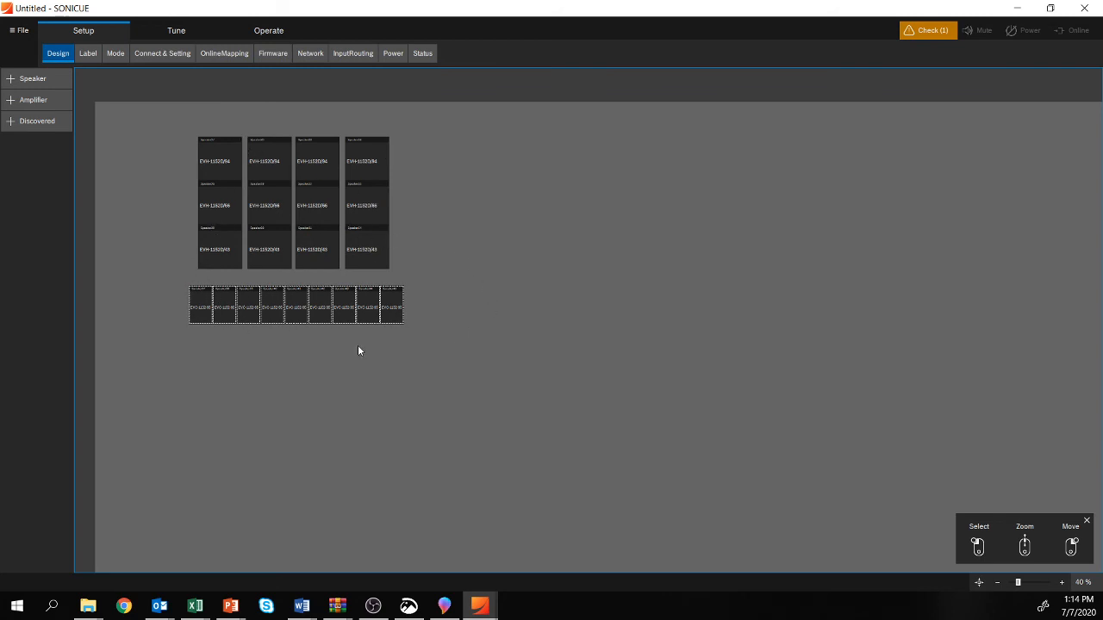
{"action": "left_click", "coordinate": [336, 384]}
Step: Group all EVH and EVC speakers together and place the group block left of the EVH columns
{"action": "left_click_drag", "start_coordinate": [586, 392], "coordinate": [141, 122]}
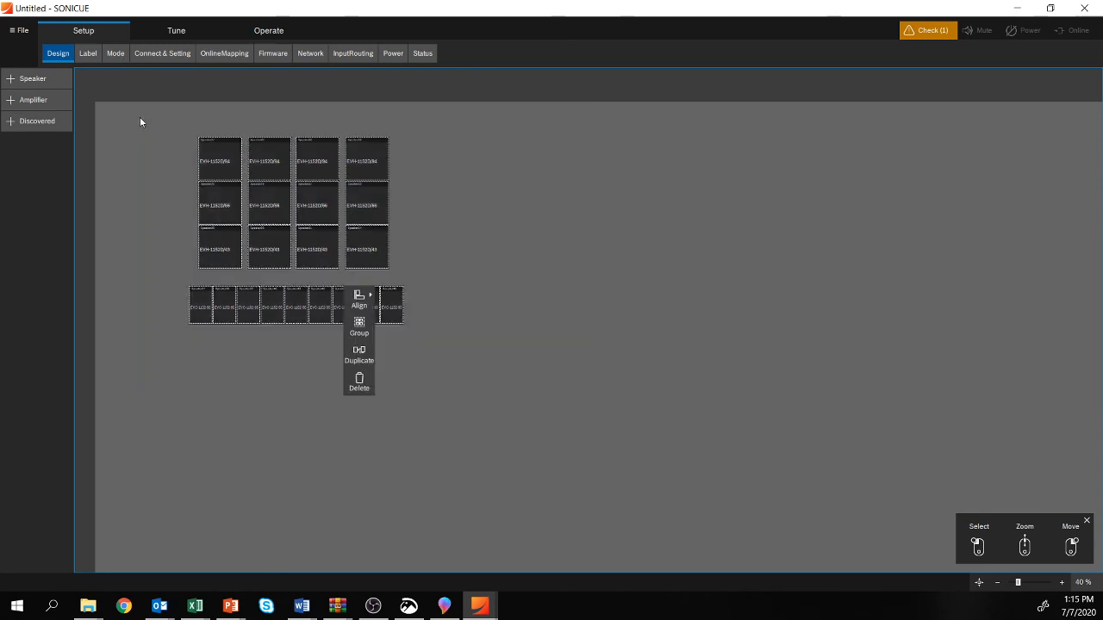
{"action": "left_click", "coordinate": [361, 327]}
{"action": "left_click_drag", "start_coordinate": [196, 330], "coordinate": [116, 142]}
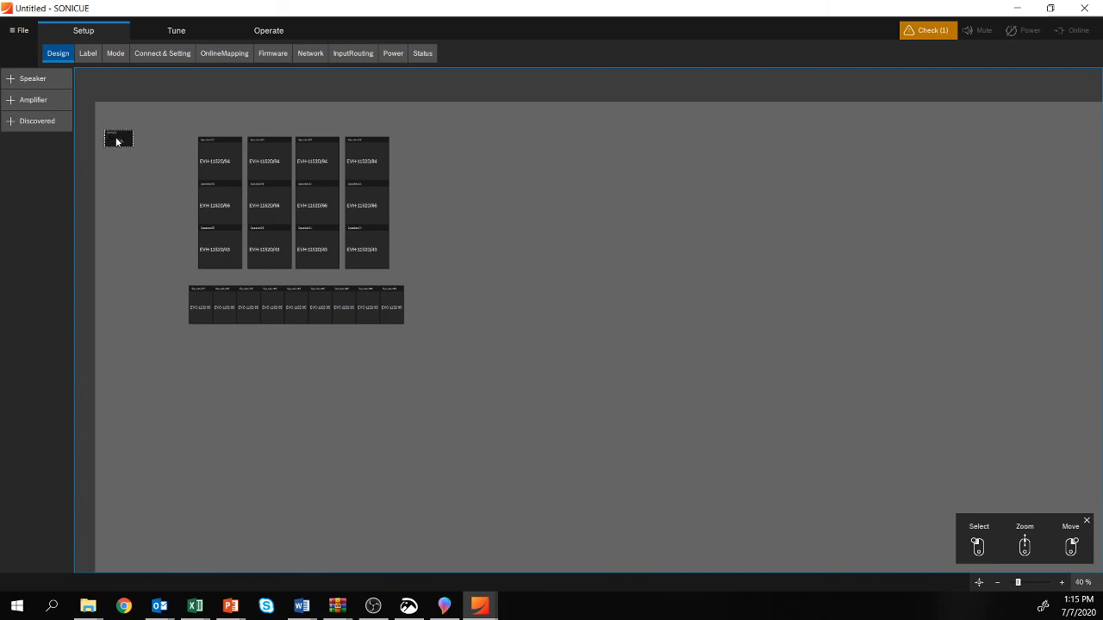
Step: Group the twelve EVH speakers and place their group block below the all-speakers group
{"action": "left_click", "coordinate": [469, 231]}
{"action": "left_click_drag", "start_coordinate": [402, 268], "coordinate": [436, 279]}
{"action": "left_click", "coordinate": [506, 198]}
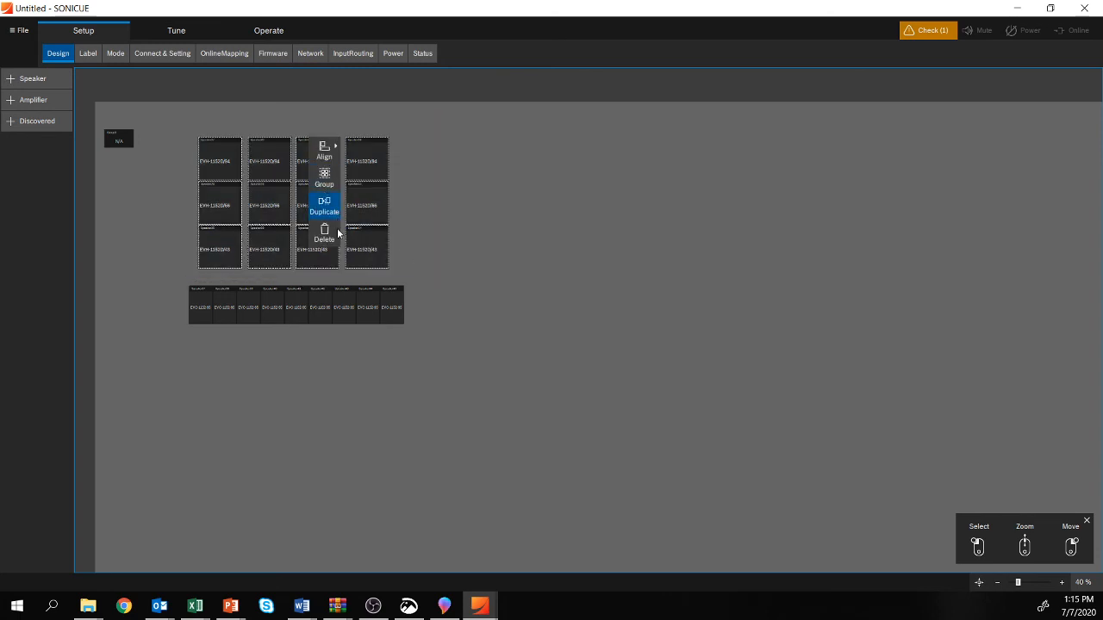
{"action": "left_click", "coordinate": [338, 223]}
{"action": "left_click_drag", "start_coordinate": [136, 236], "coordinate": [116, 168]}
Step: Group the nine EVC-1152-95 speakers and place their group block below the other two groups
{"action": "left_click", "coordinate": [207, 299]}
{"action": "left_click", "coordinate": [169, 274]}
{"action": "left_click_drag", "start_coordinate": [132, 275], "coordinate": [465, 386]}
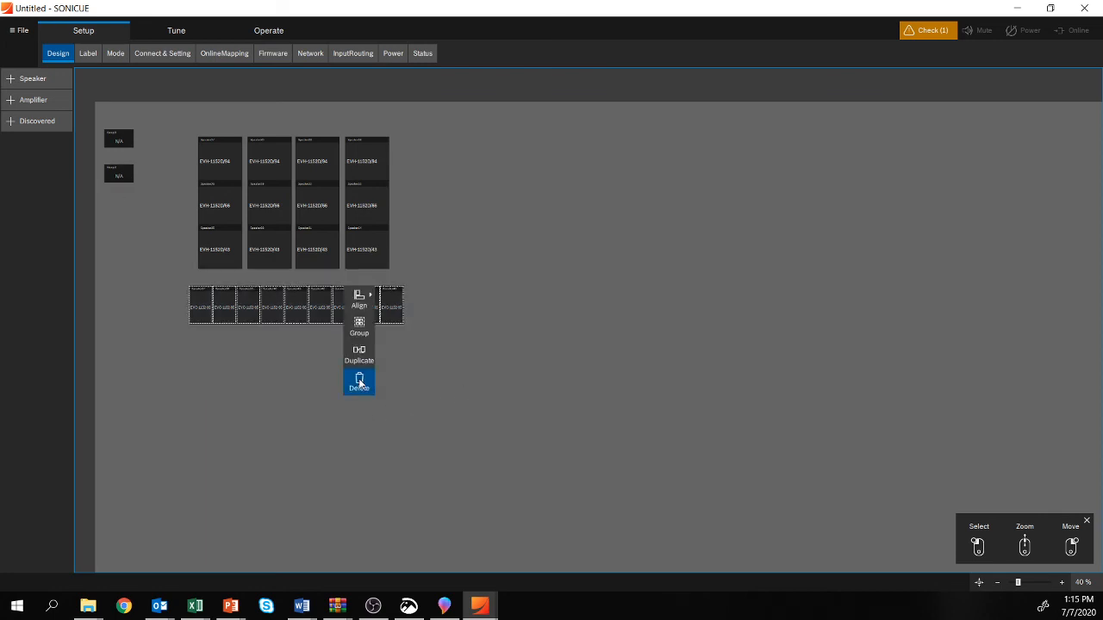
{"action": "left_click", "coordinate": [359, 327]}
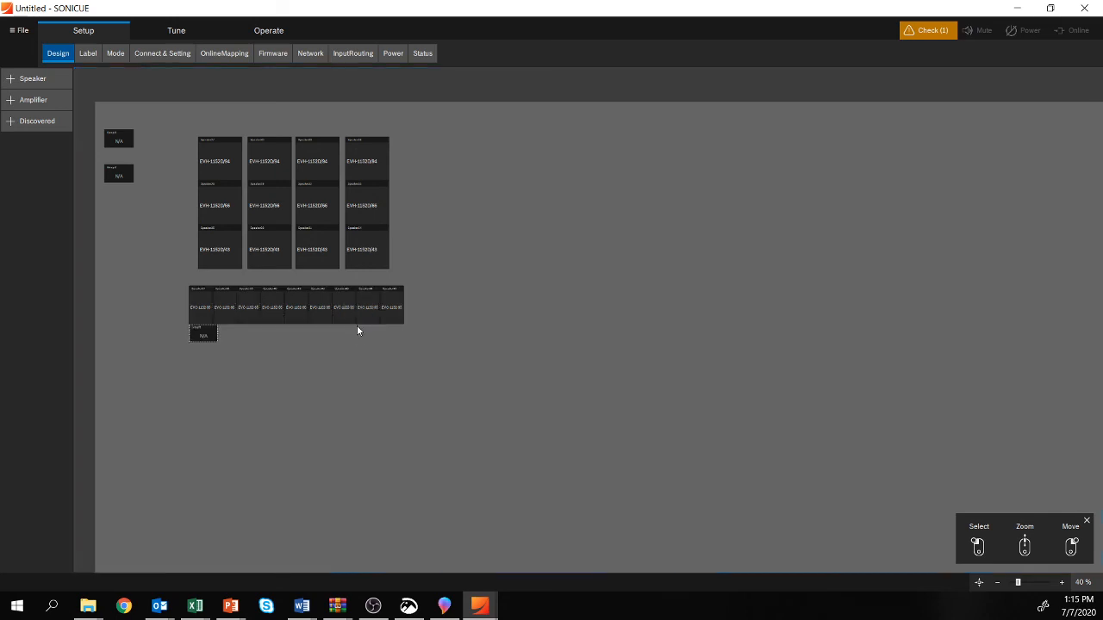
{"action": "left_click_drag", "start_coordinate": [205, 334], "coordinate": [117, 199]}
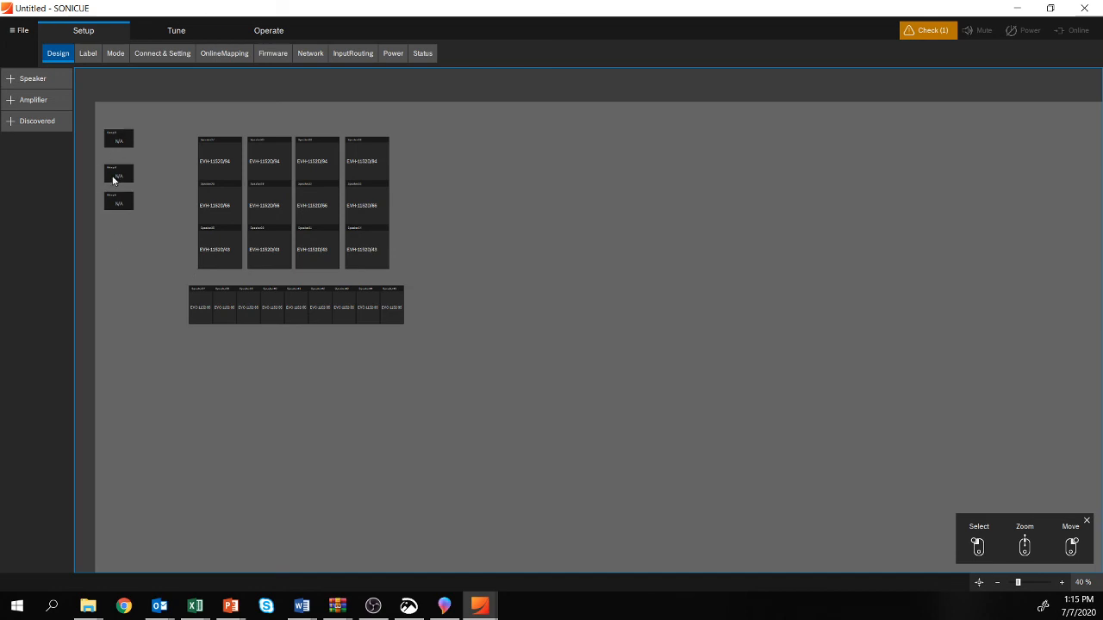
Step: Add one IPX20:4 amplifier from the IPX family and place it centred below the EVC speaker row
{"action": "scroll", "coordinate": [128, 171], "scroll_direction": "up", "scroll_amount": 3}
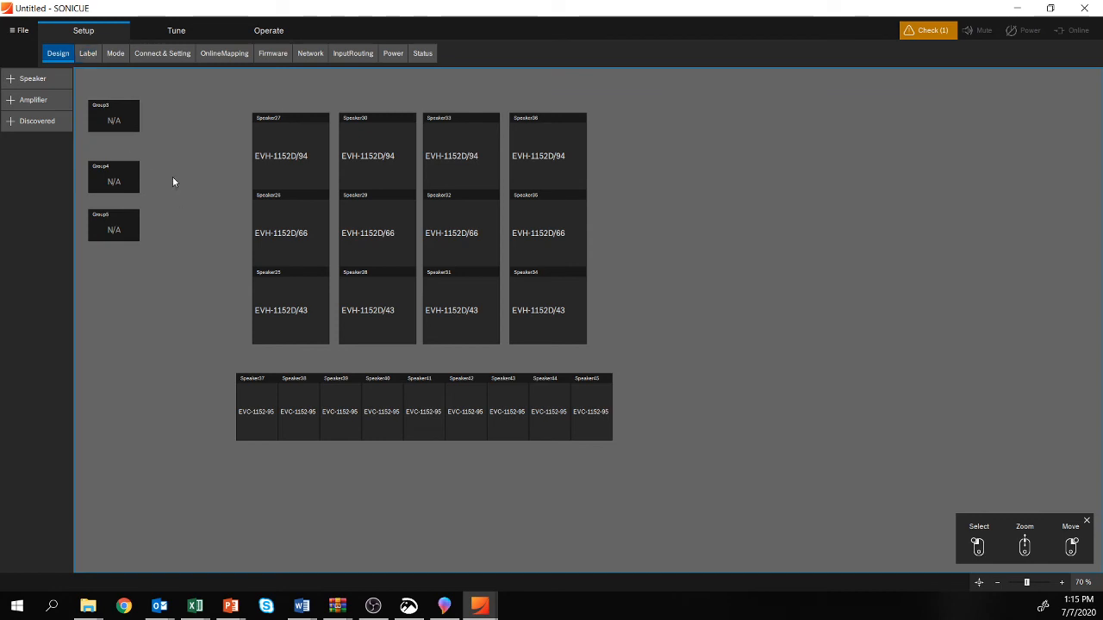
{"action": "left_click", "coordinate": [12, 103]}
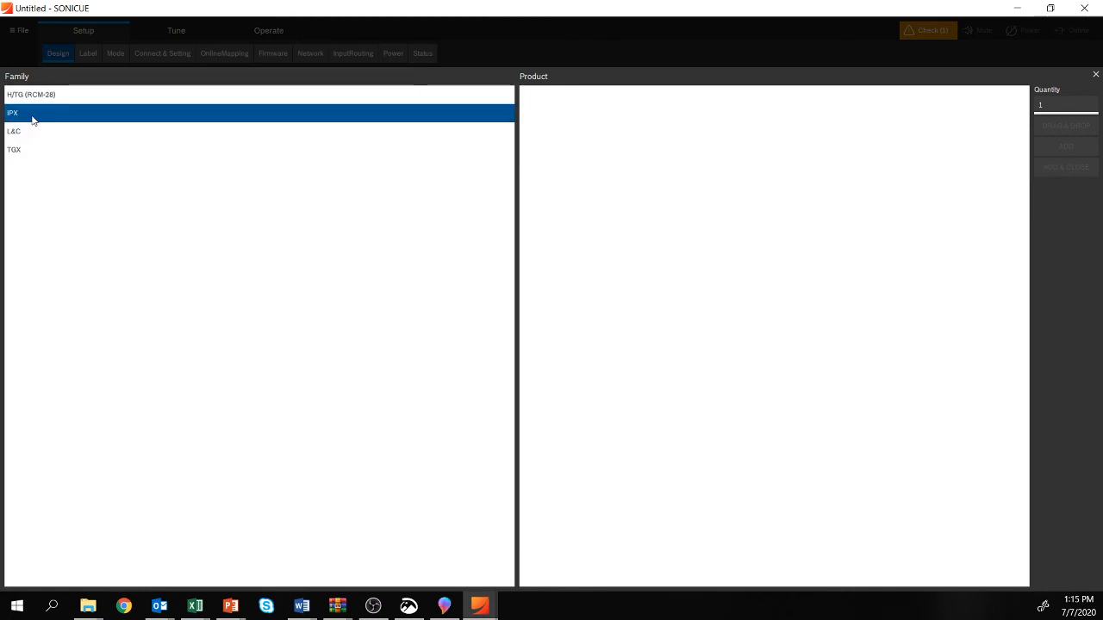
{"action": "left_click", "coordinate": [27, 118]}
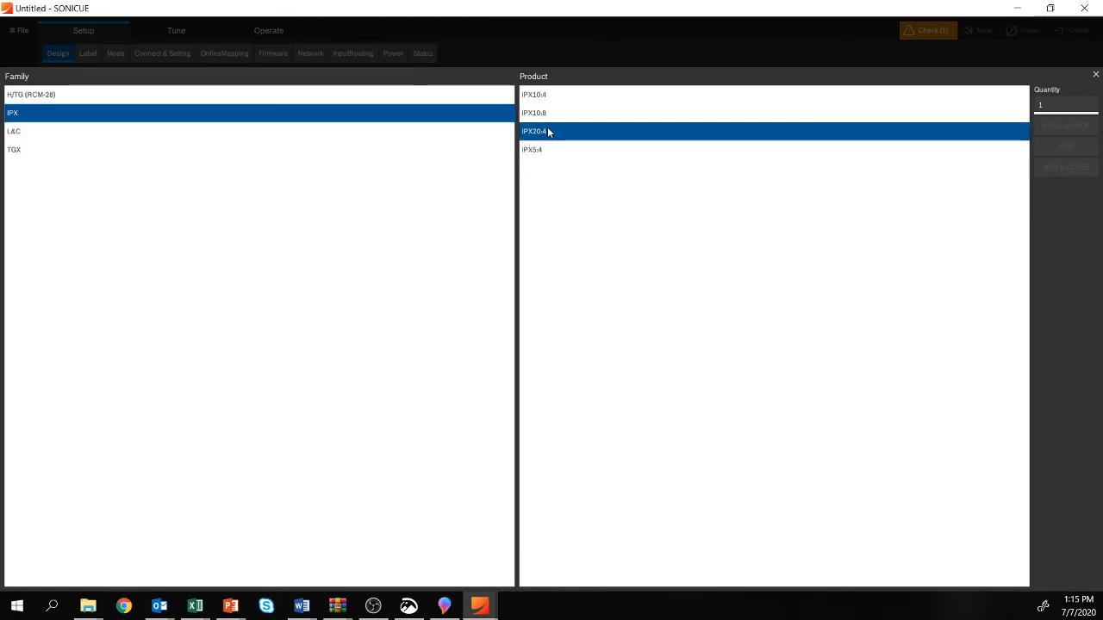
{"action": "left_click", "coordinate": [547, 132]}
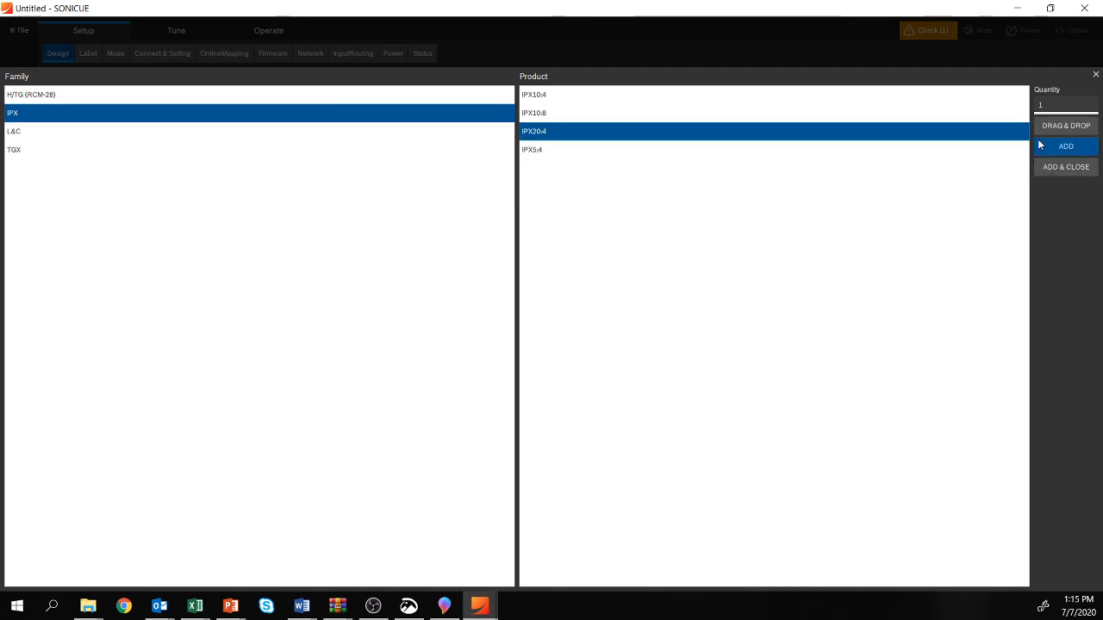
{"action": "left_click", "coordinate": [1068, 168]}
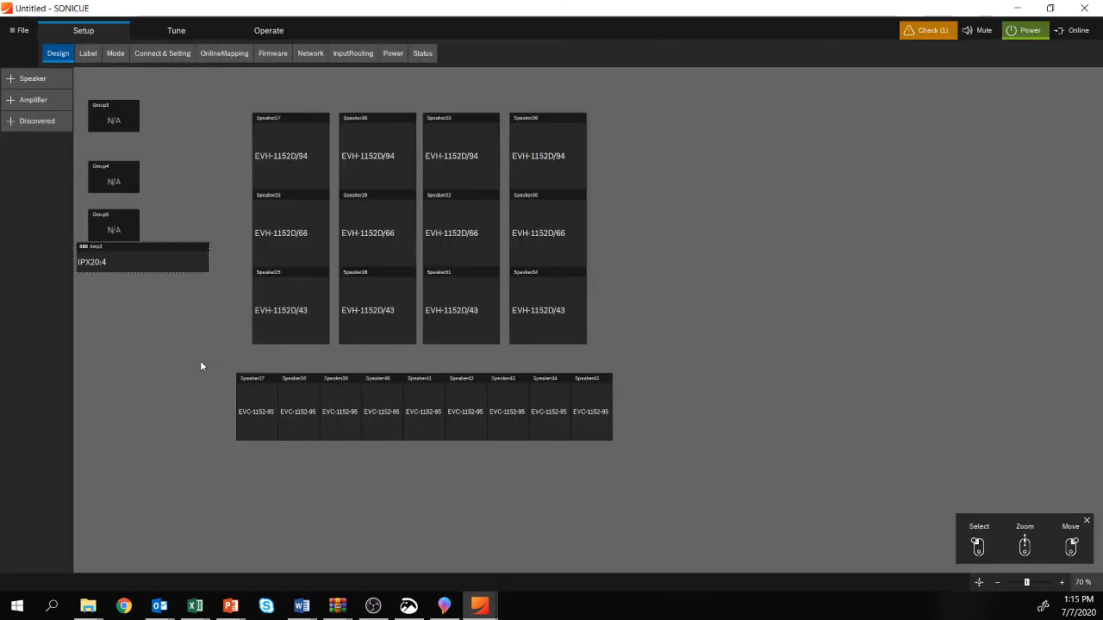
{"action": "left_click_drag", "start_coordinate": [125, 267], "coordinate": [425, 492]}
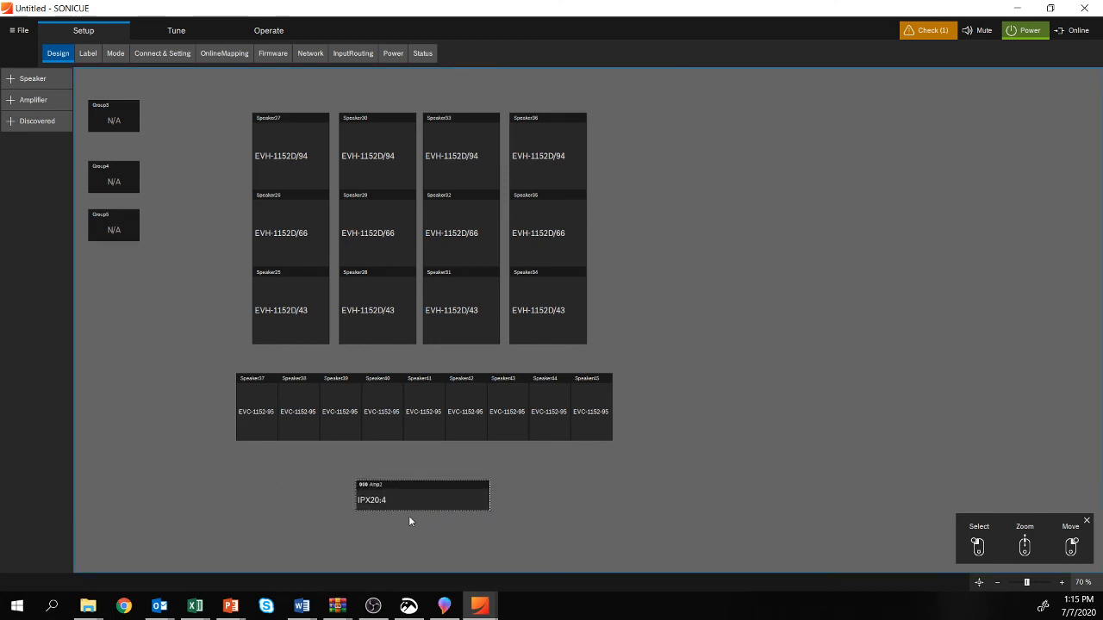
Step: Open the project check to review the outstanding design issue
{"action": "left_click", "coordinate": [929, 31]}
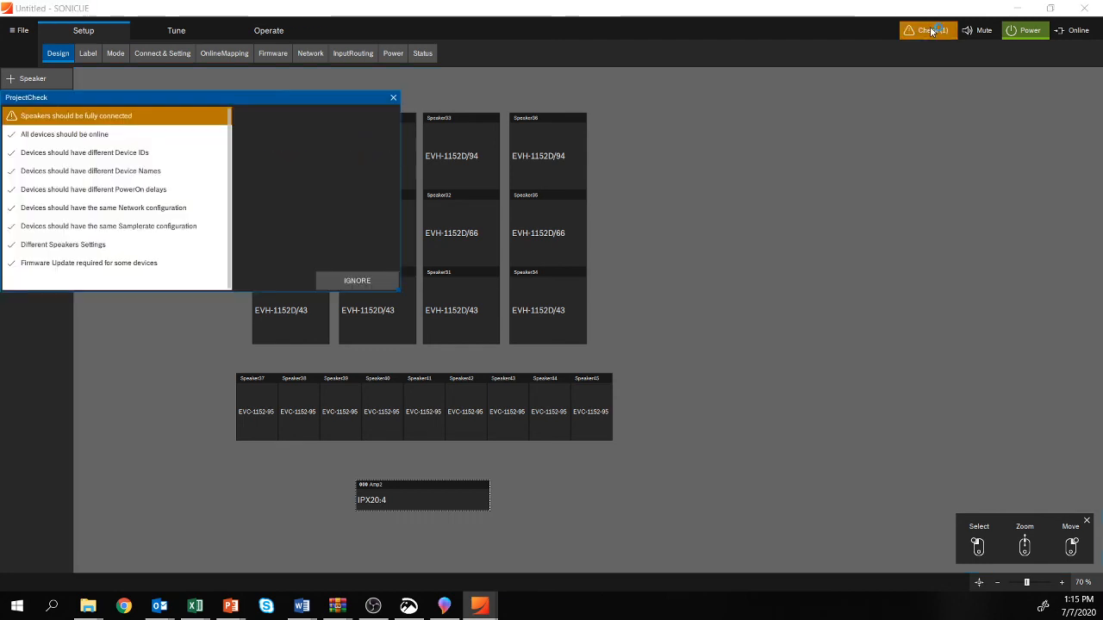
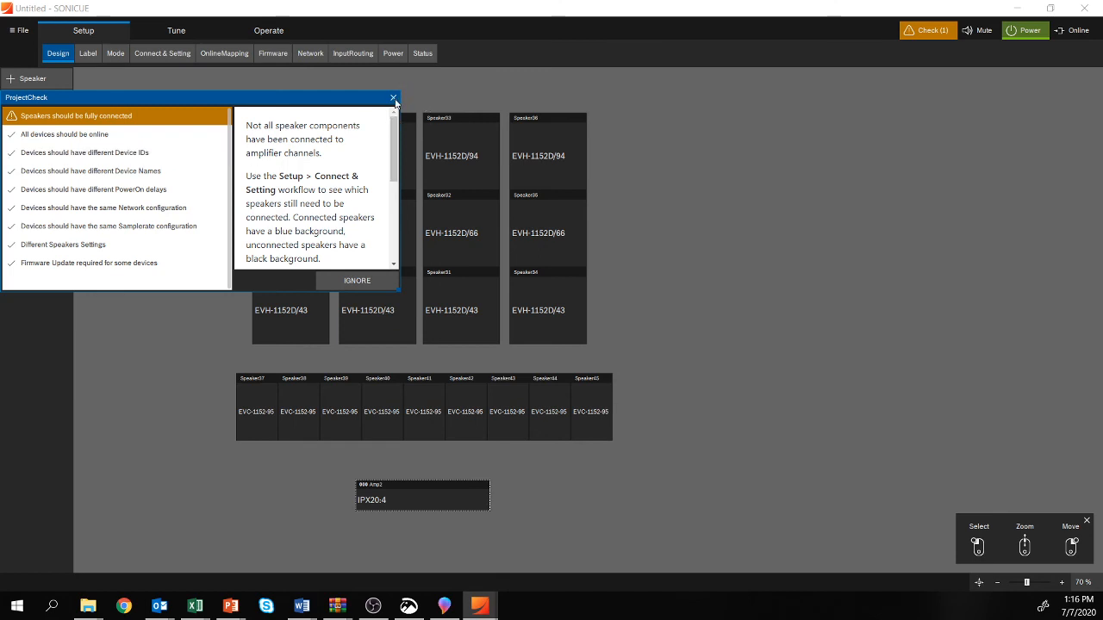
Step: Close the project check and label the all-speakers group Master
{"action": "left_click", "coordinate": [393, 98]}
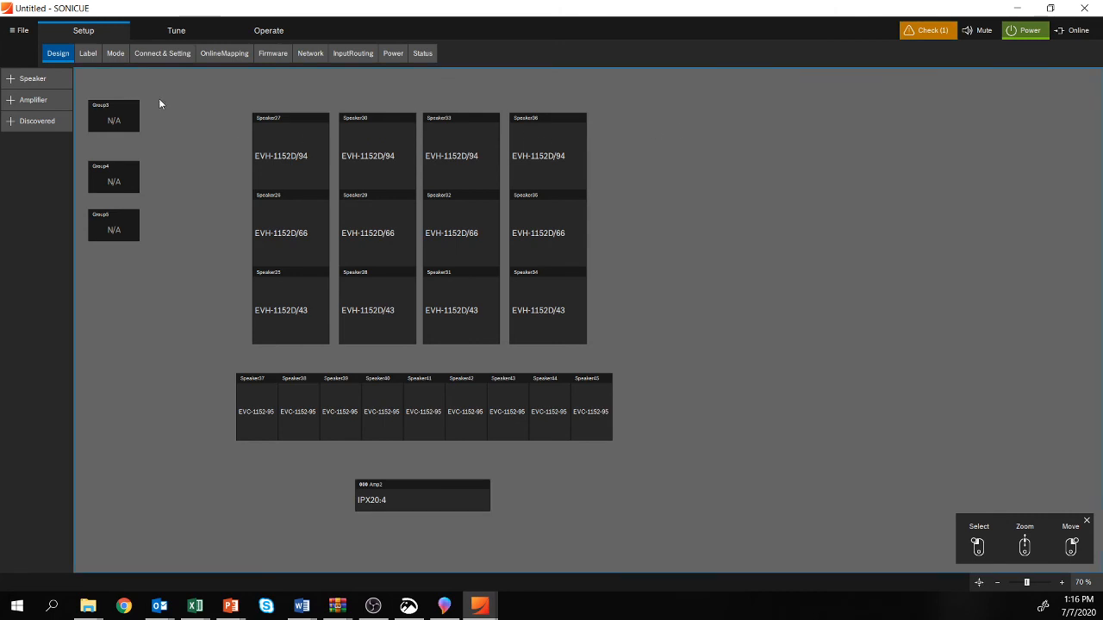
{"action": "left_click", "coordinate": [88, 54]}
{"action": "left_click", "coordinate": [98, 123]}
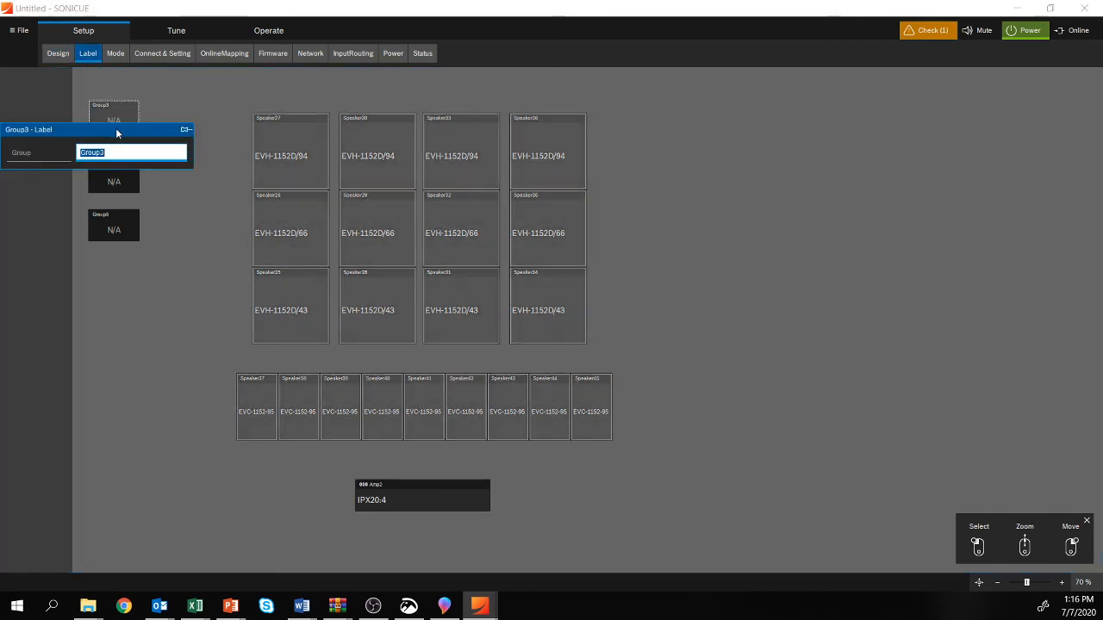
{"action": "type", "text": "Master"}
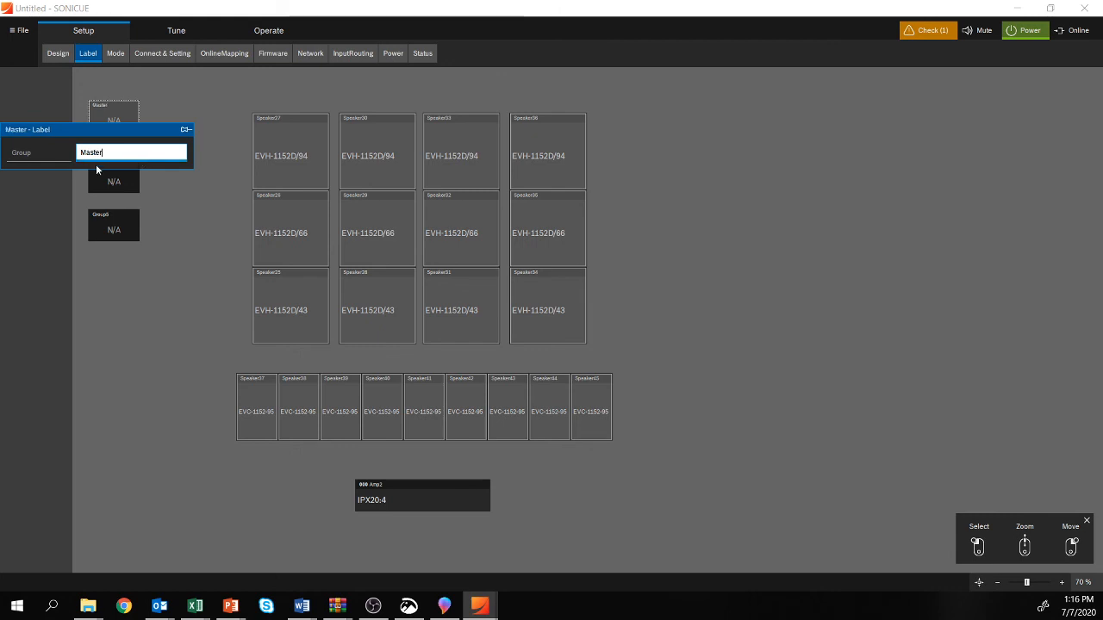
Step: Label the EVH speaker group Main and the EVC speaker group Bajo B
{"action": "left_click", "coordinate": [111, 183]}
{"action": "left_click", "coordinate": [129, 214]}
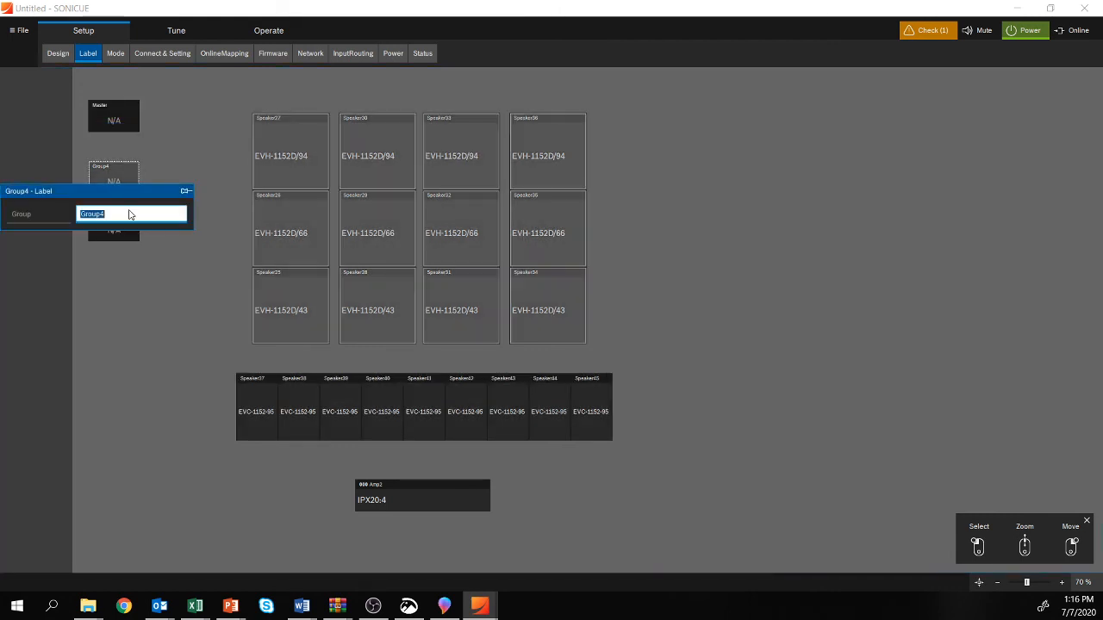
{"action": "type", "text": "Main"}
{"action": "left_click", "coordinate": [117, 240]}
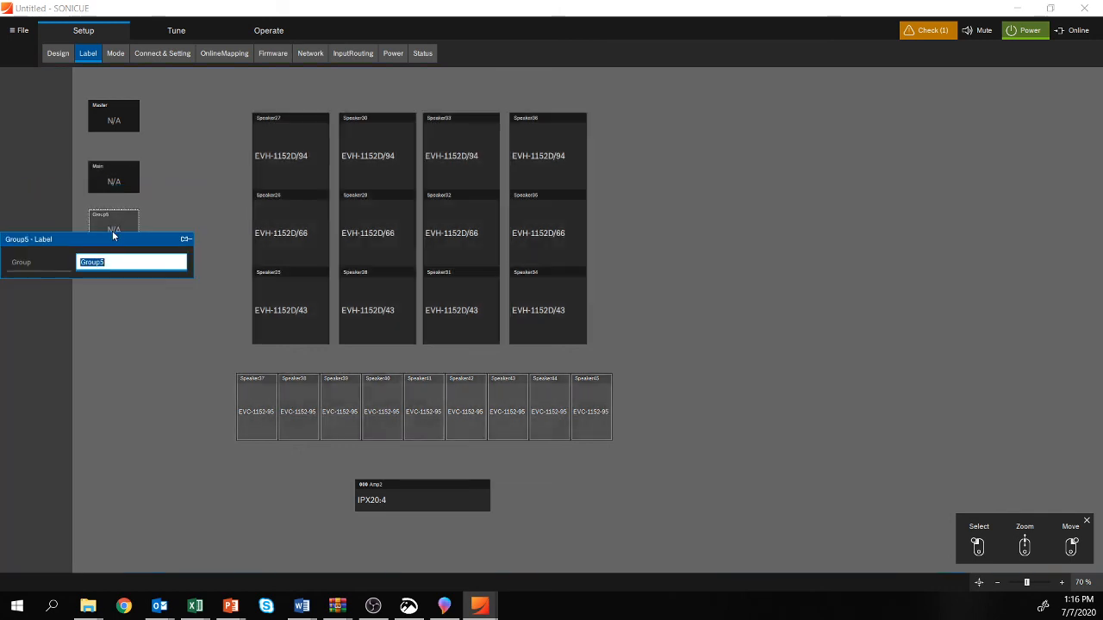
{"action": "type", "text": "Bajo B"}
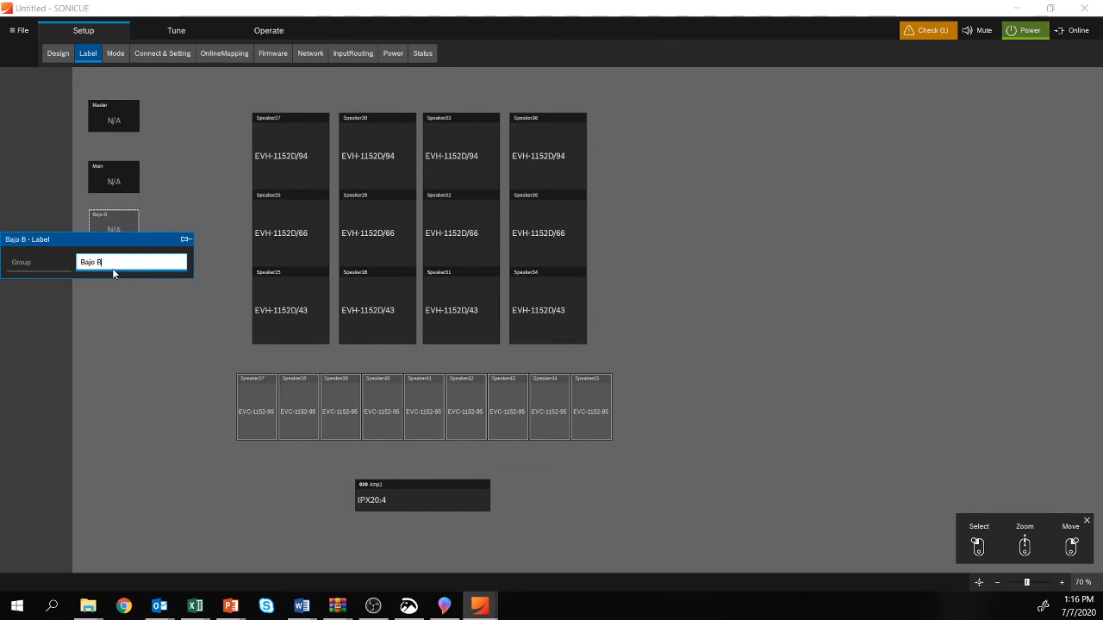
{"action": "left_click", "coordinate": [132, 337]}
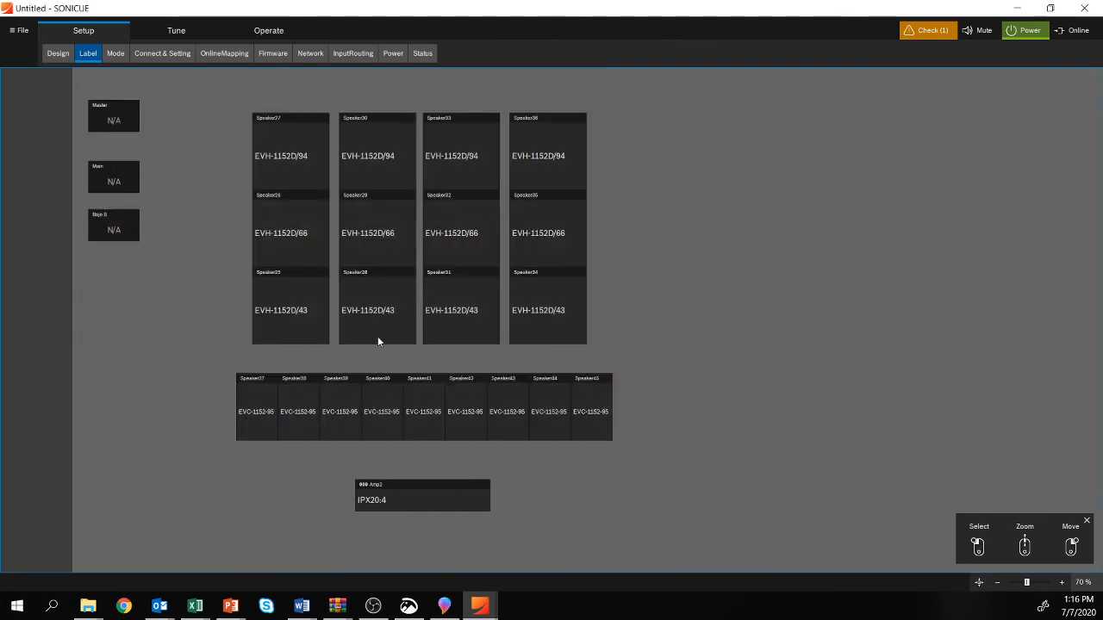
Step: Rename the IPX20:4 amplifier as Amplificador1
{"action": "left_click", "coordinate": [281, 138]}
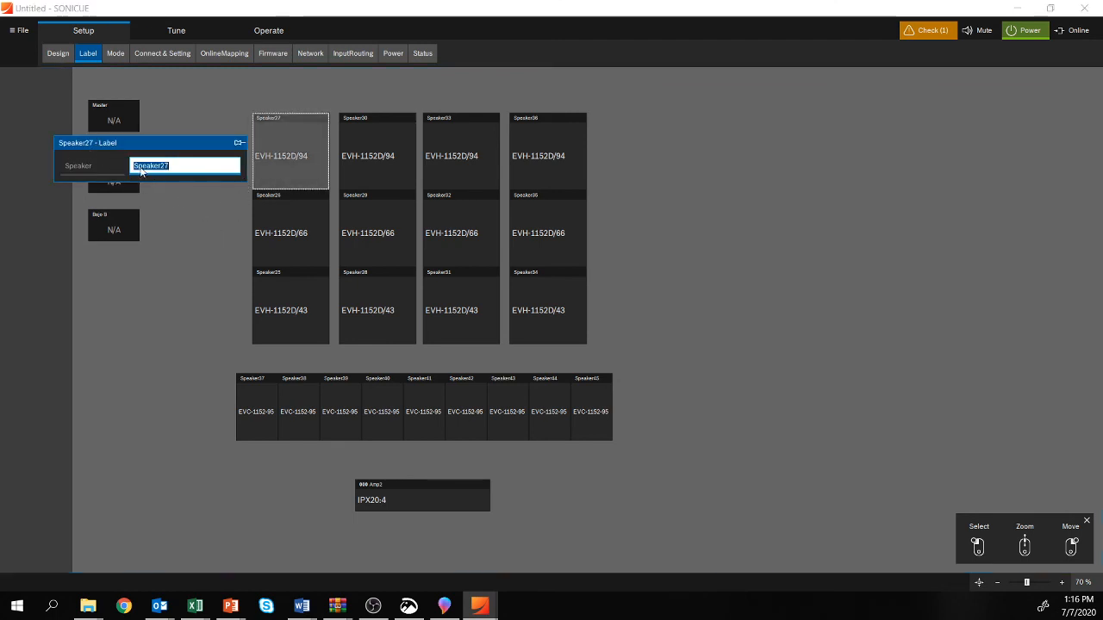
{"action": "left_click", "coordinate": [176, 104]}
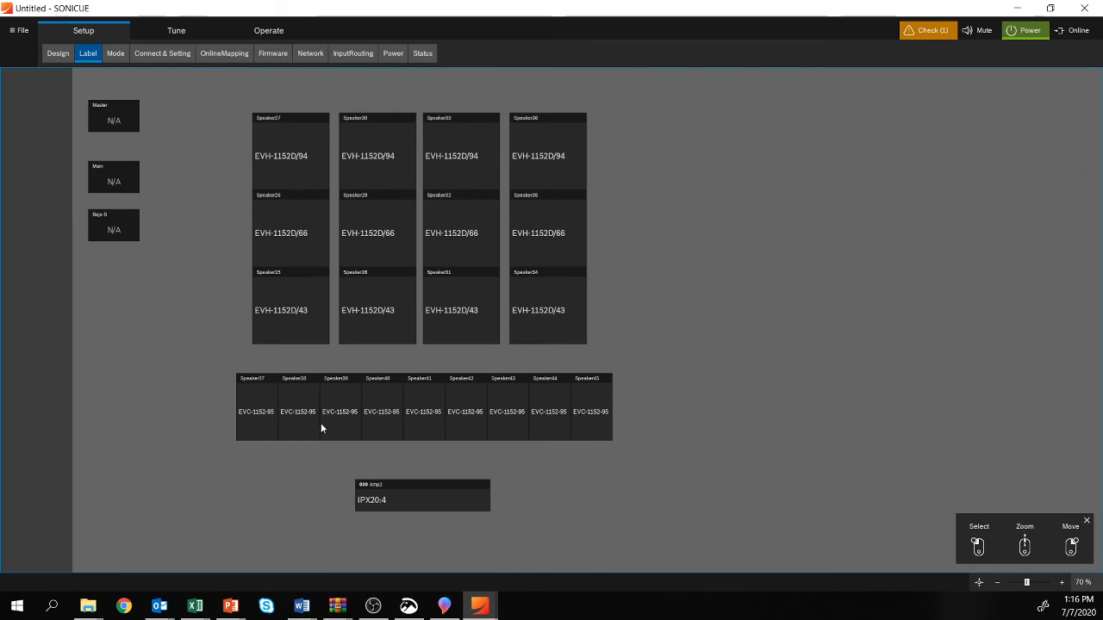
{"action": "left_click", "coordinate": [386, 485]}
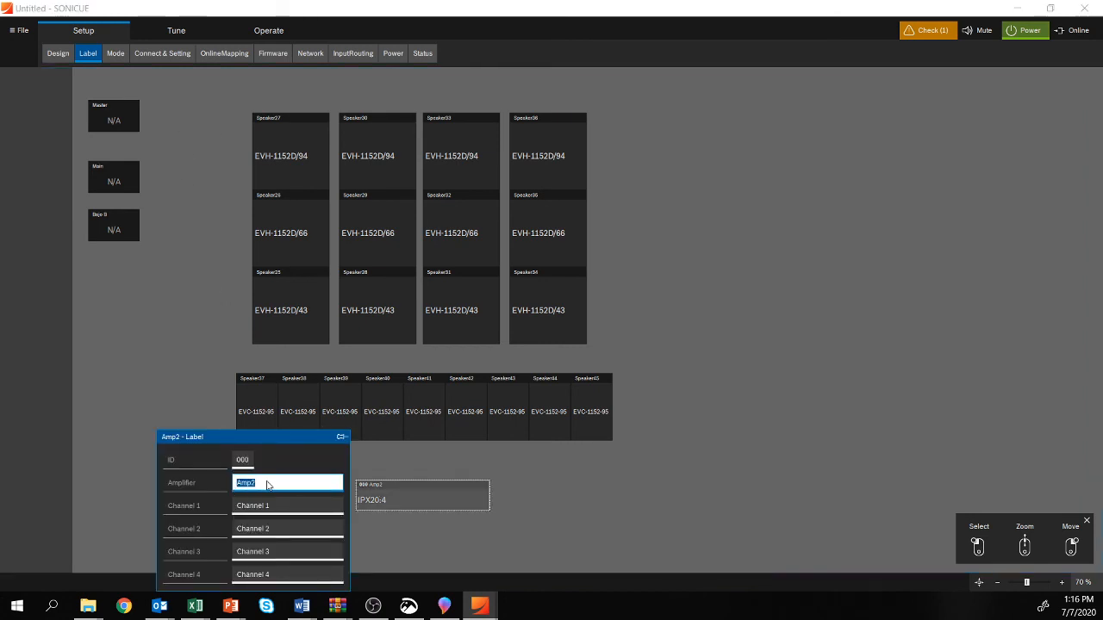
{"action": "type", "text": "Ampo"}
{"action": "key", "text": "BackSpace"}
{"action": "type", "text": "Amnplificador1"}
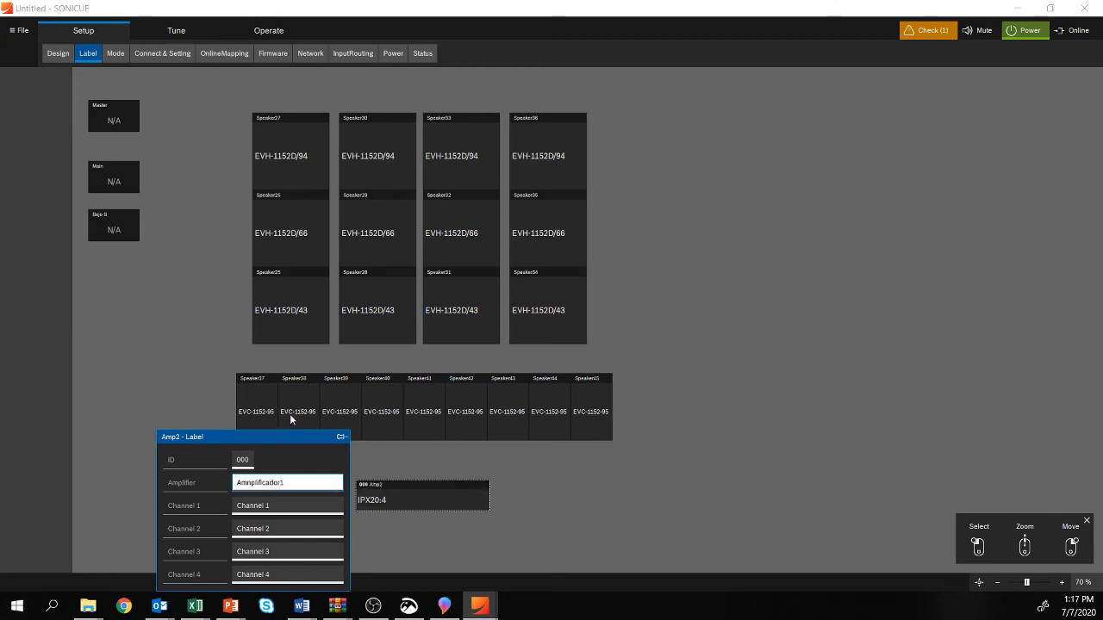
{"action": "left_click", "coordinate": [254, 484]}
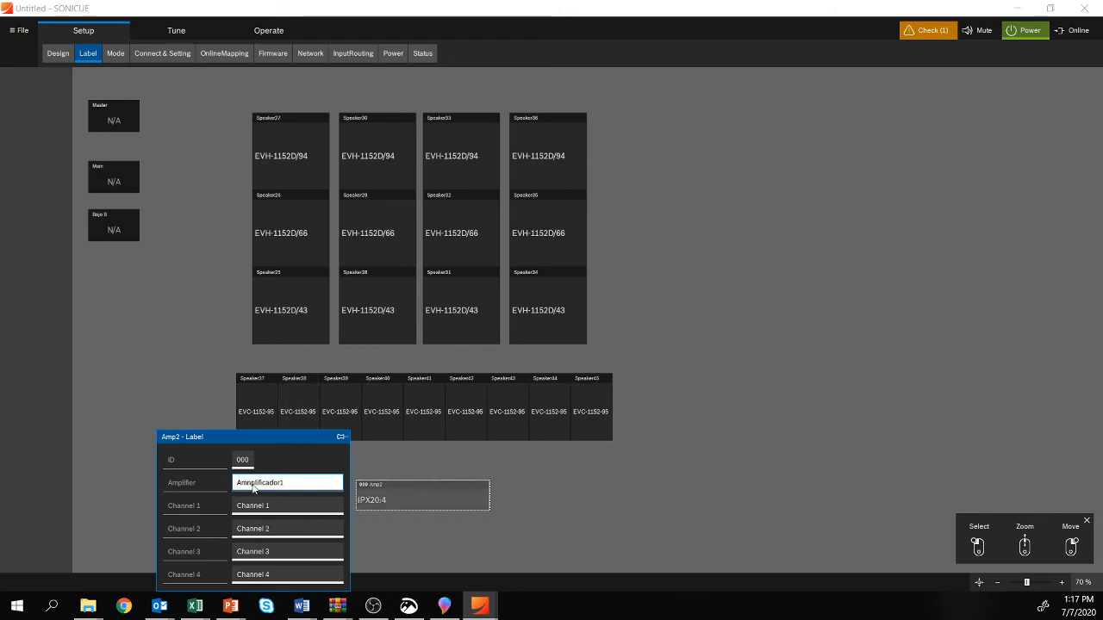
{"action": "key", "text": "BackSpace"}
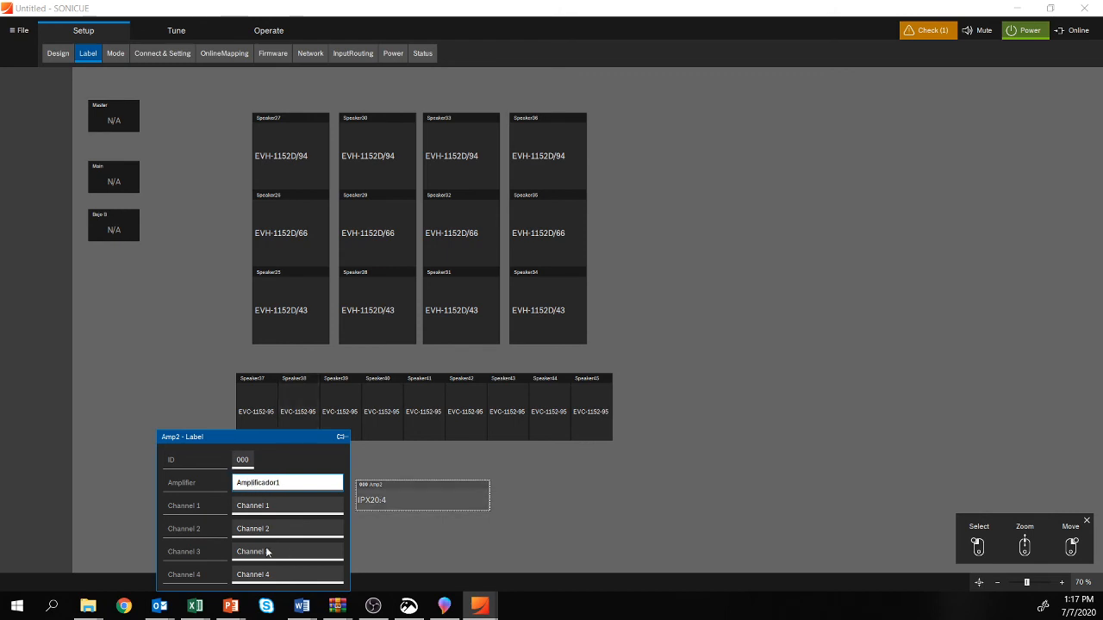
Step: Label the amplifier's channel 1 as TC array 1 - 4
{"action": "left_click", "coordinate": [281, 508]}
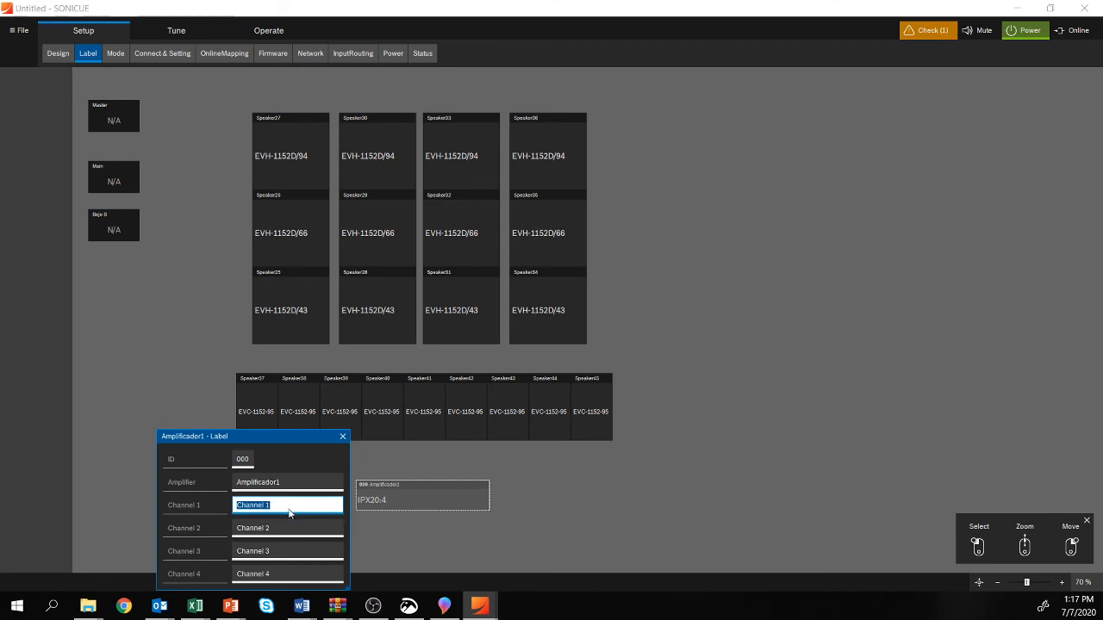
{"action": "type", "text": "TC array 1 - 4"}
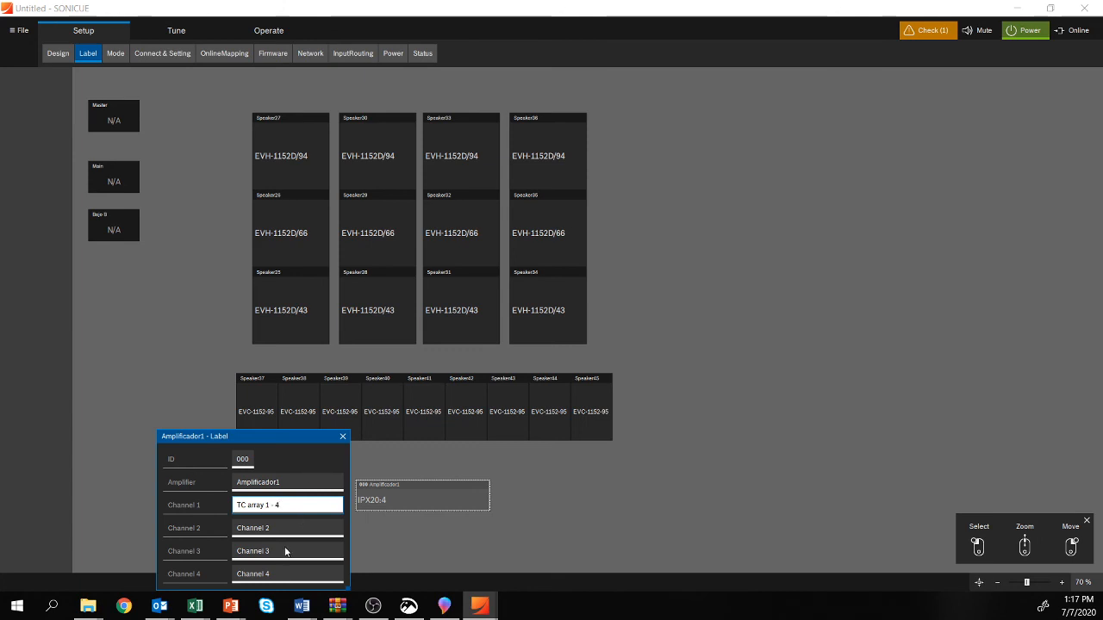
Step: Set the amplifier's device ID to 001
{"action": "left_click", "coordinate": [244, 460]}
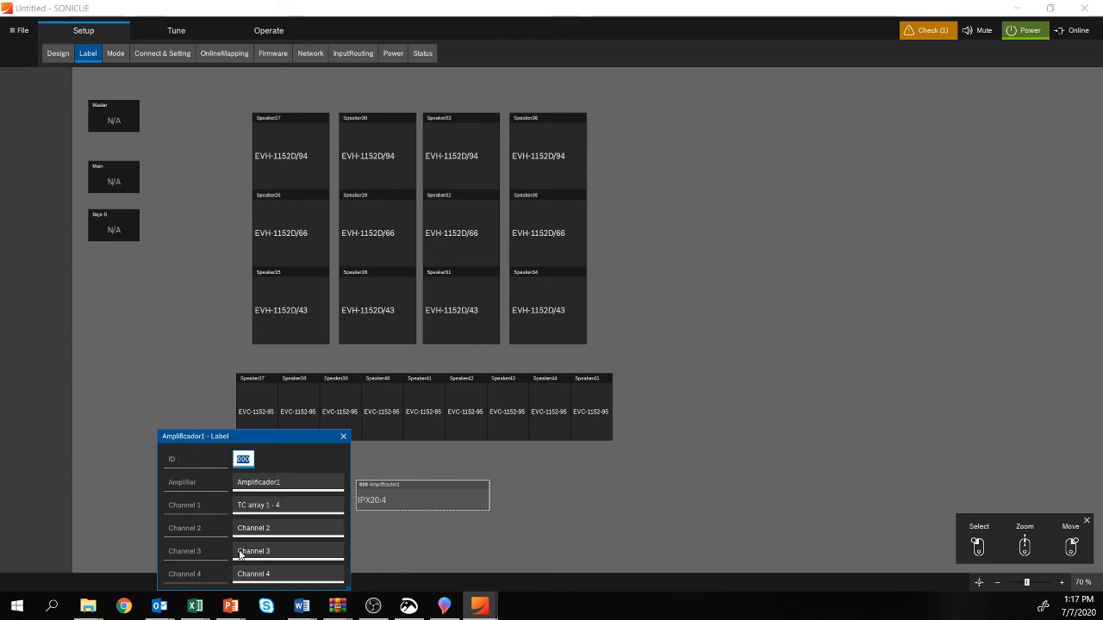
{"action": "type", "text": "0"}
{"action": "type", "text": "1"}
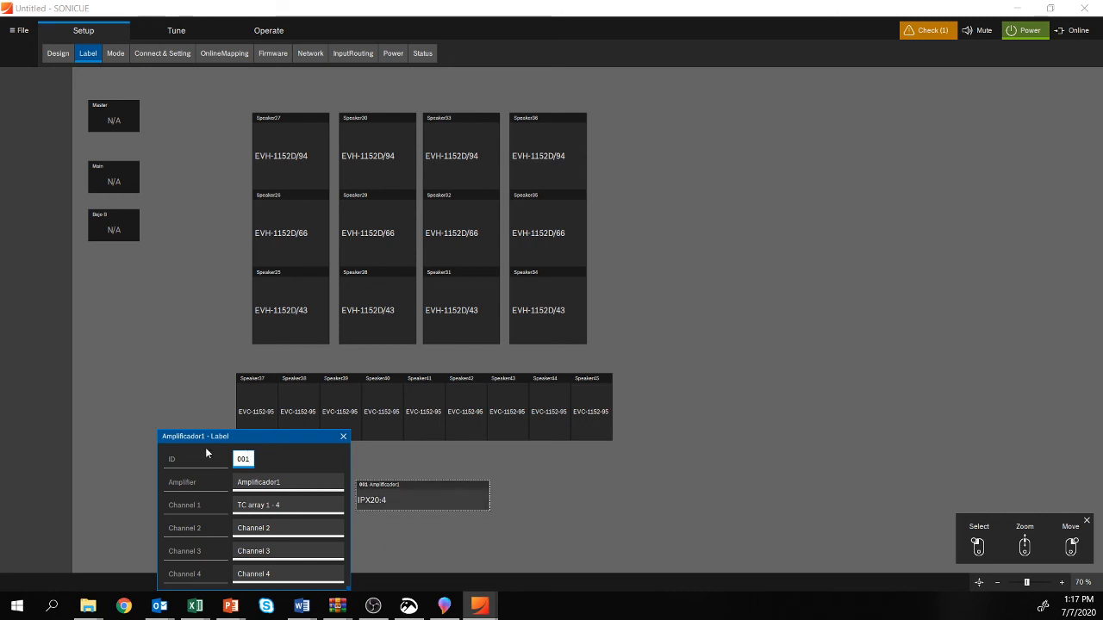
{"action": "left_click", "coordinate": [629, 497]}
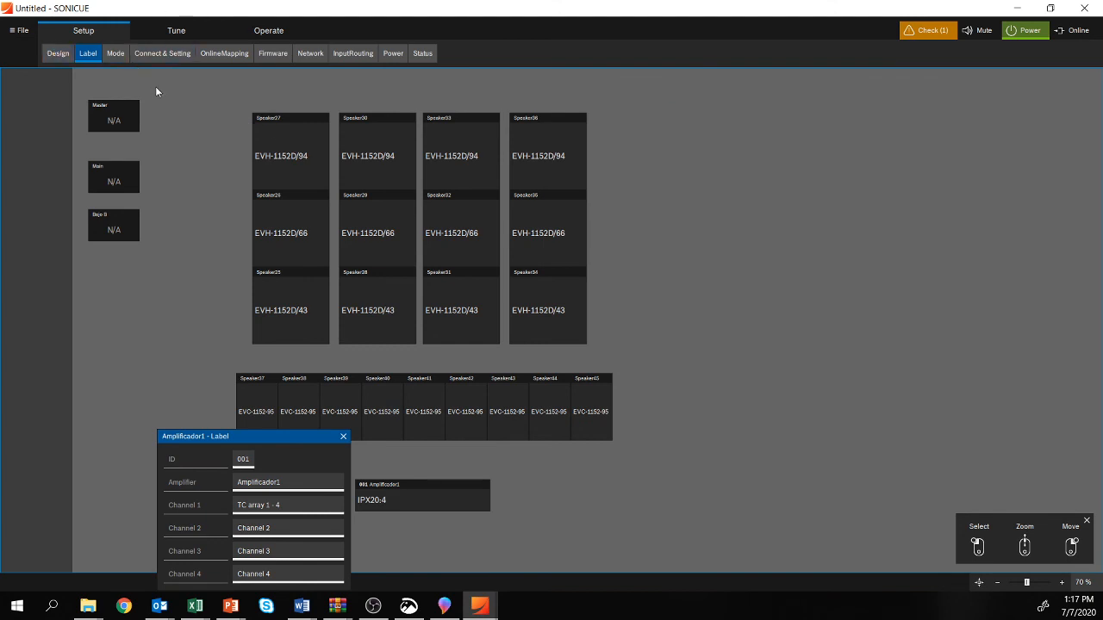
Step: Examine the operating modes available for the first EVH-1152D/94 speaker
{"action": "left_click", "coordinate": [116, 54]}
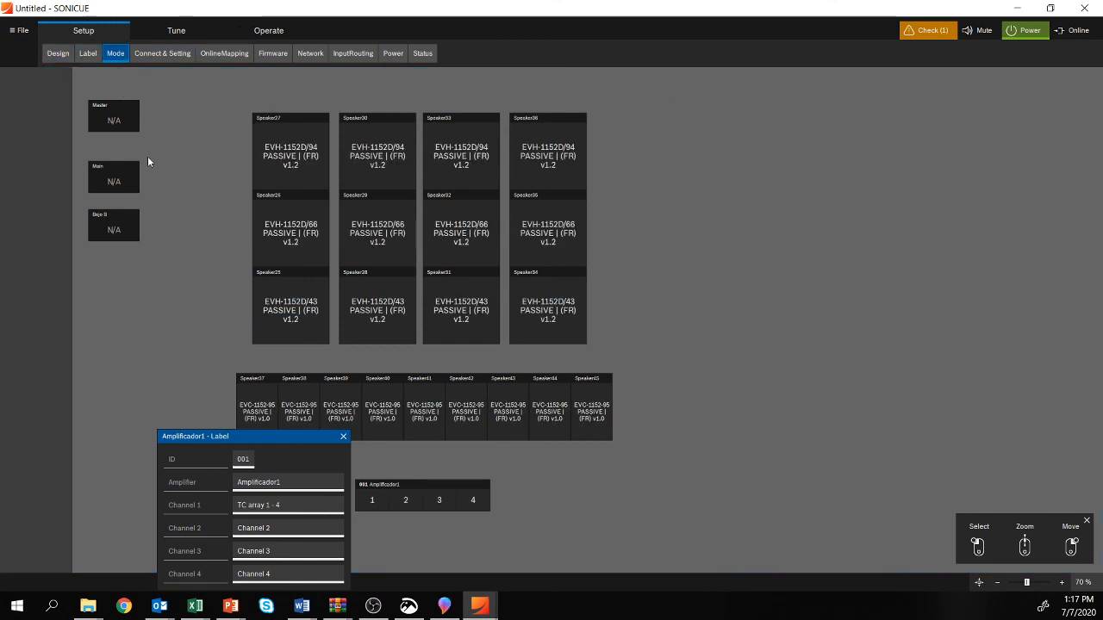
{"action": "left_click", "coordinate": [343, 436]}
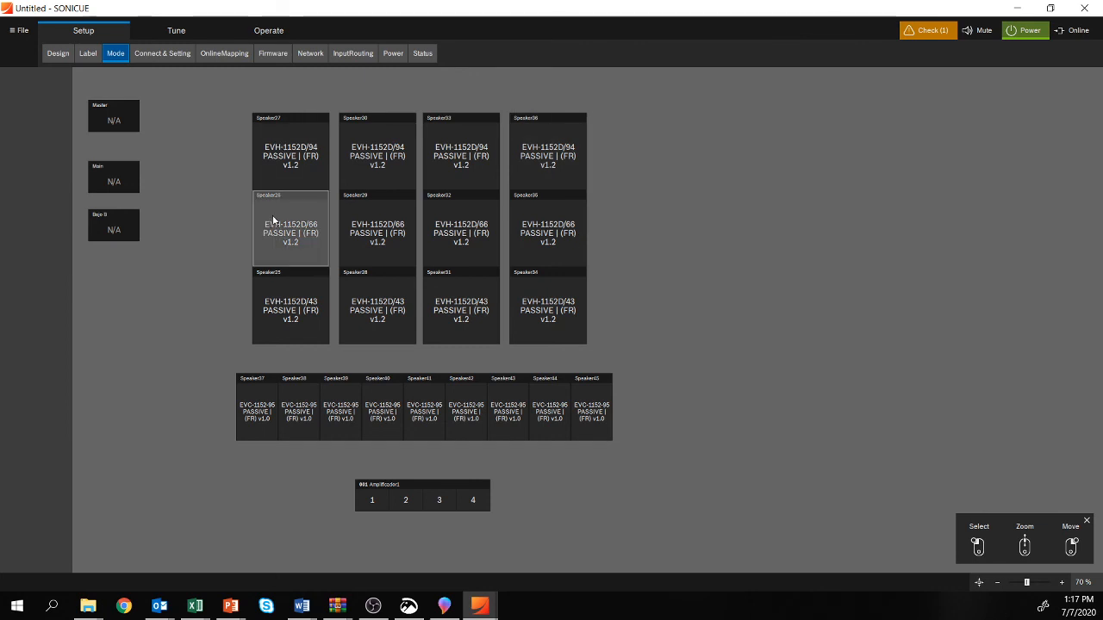
{"action": "left_click", "coordinate": [287, 181]}
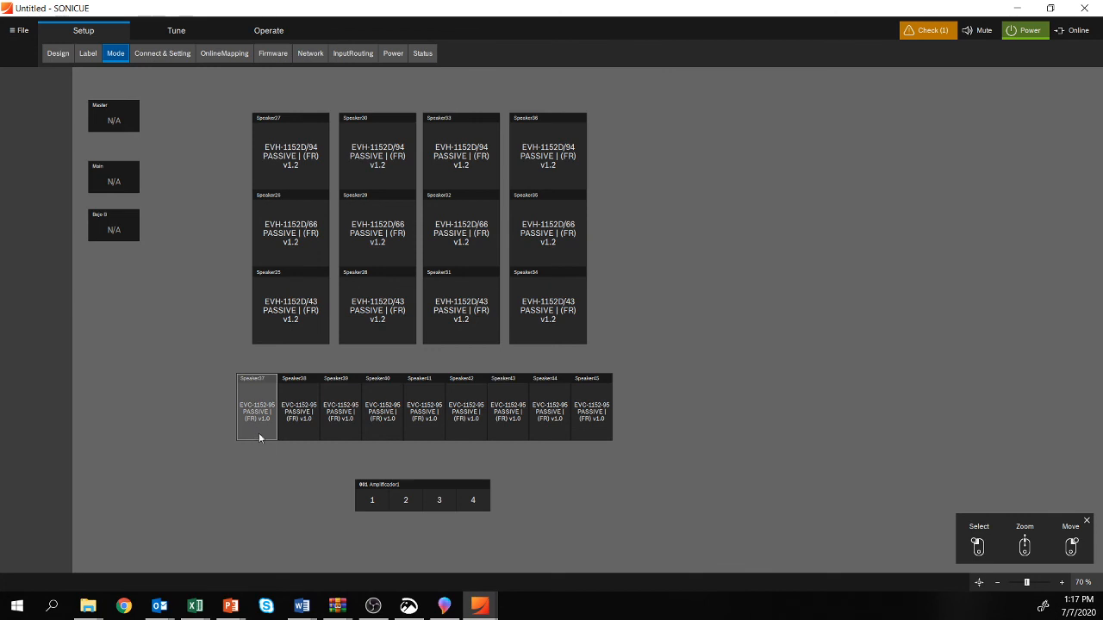
{"action": "double_click", "coordinate": [292, 167]}
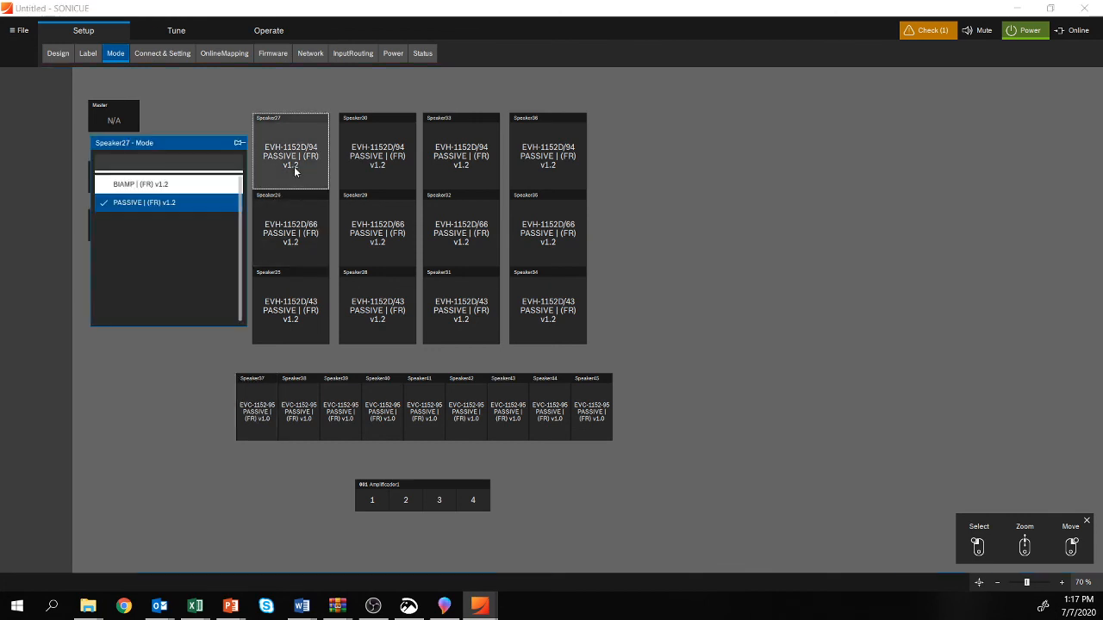
{"action": "left_click", "coordinate": [141, 184]}
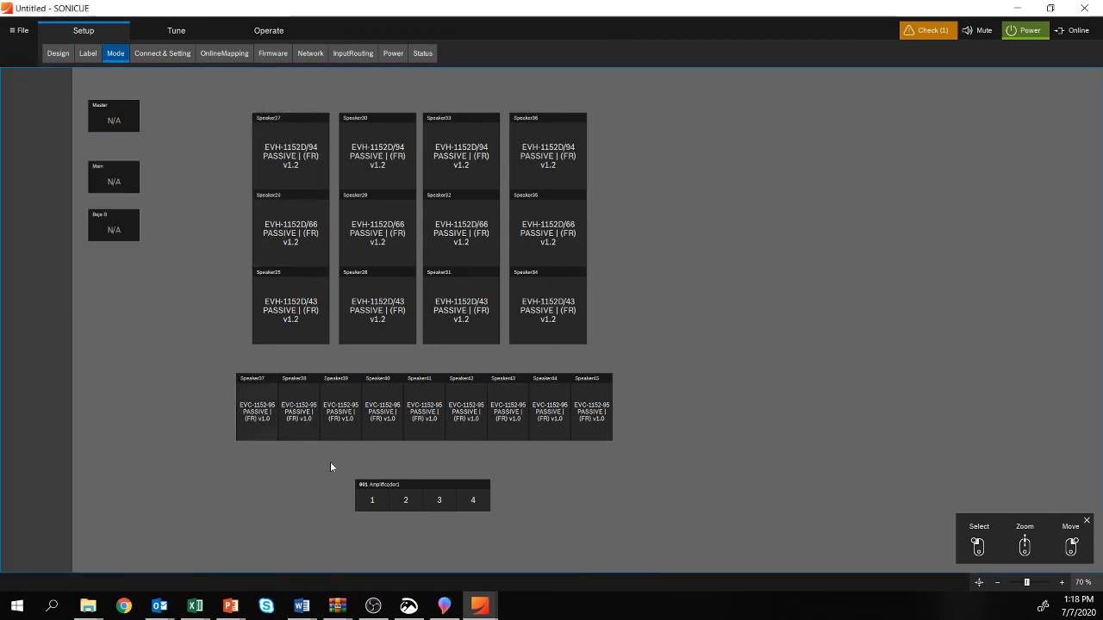
Step: Try parallel mode for the amplifier's channels 1-2 and set the drive of channel 4 to 70 V
{"action": "double_click", "coordinate": [405, 498]}
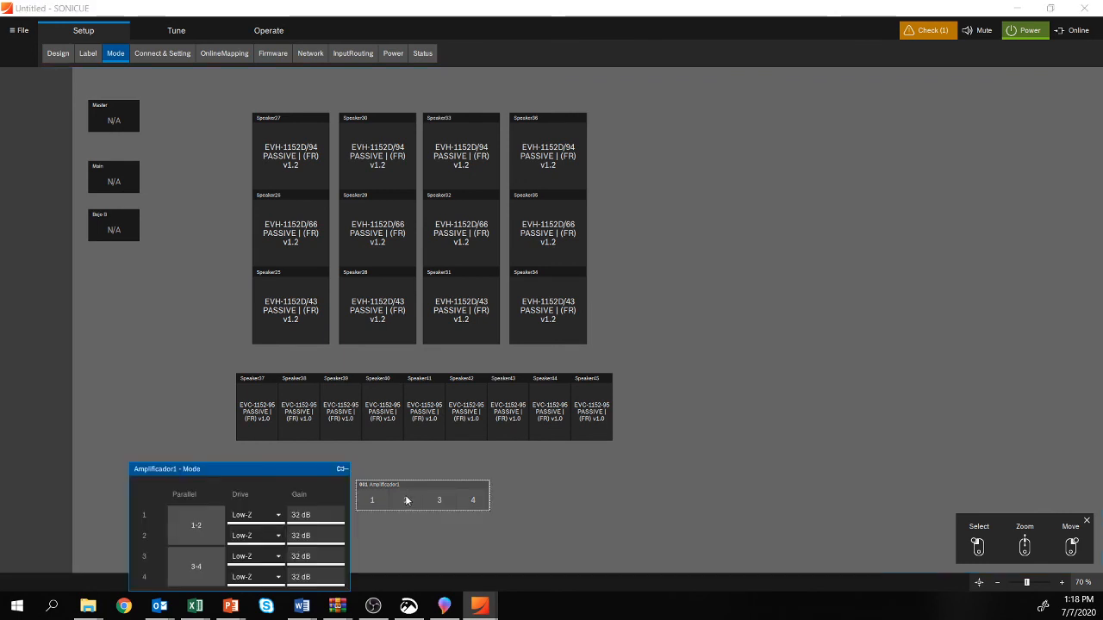
{"action": "left_click_drag", "start_coordinate": [198, 471], "coordinate": [177, 197]}
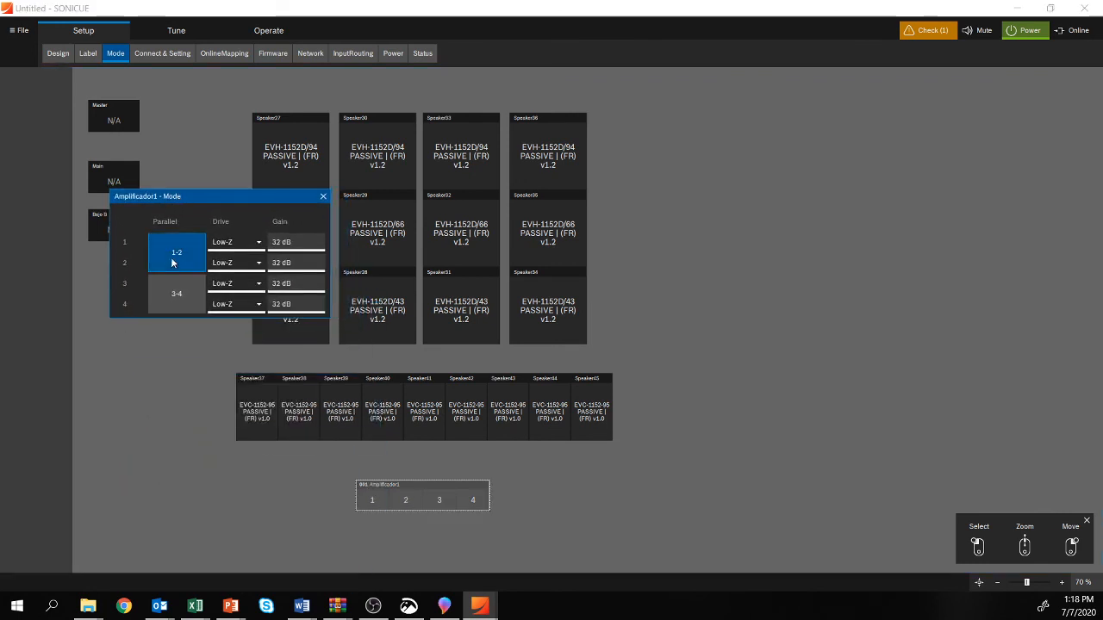
{"action": "left_click", "coordinate": [166, 250]}
{"action": "left_click", "coordinate": [172, 251]}
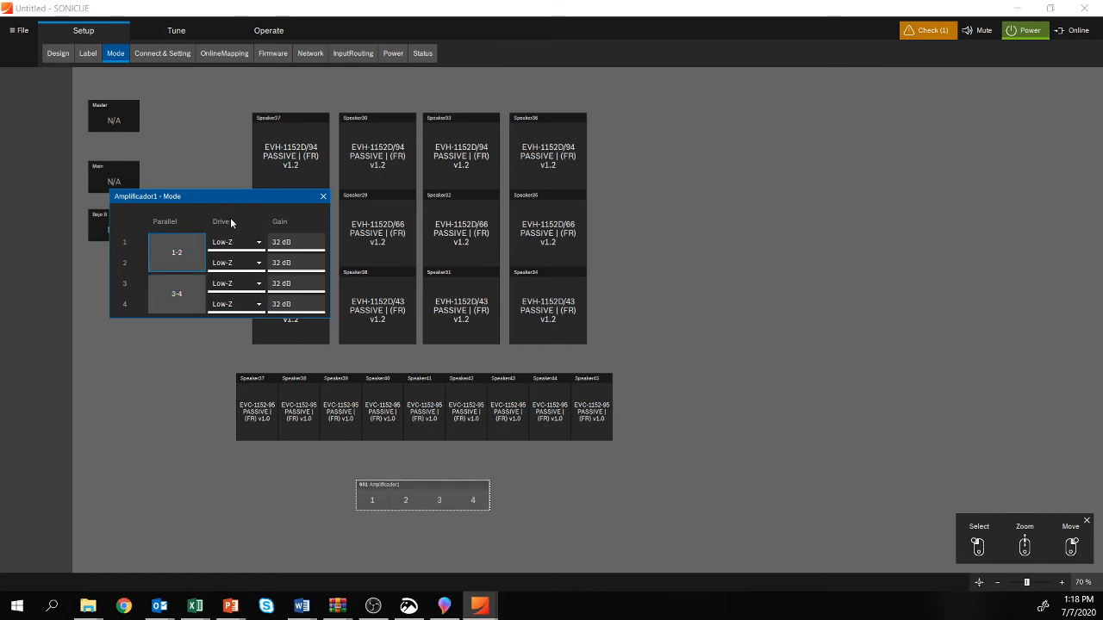
{"action": "left_click", "coordinate": [254, 305]}
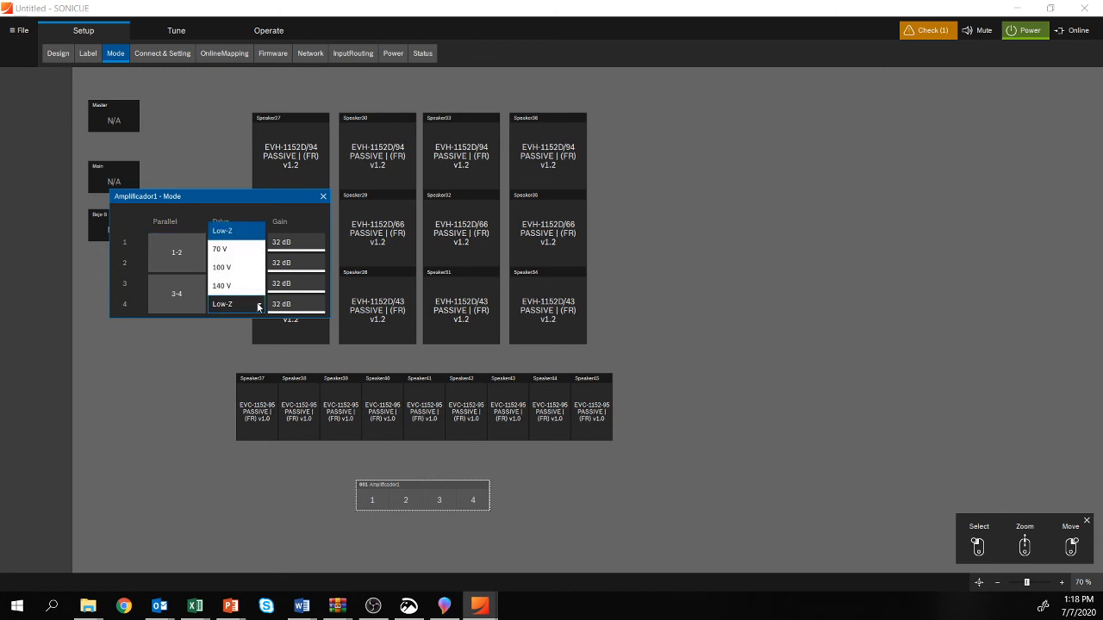
{"action": "left_click", "coordinate": [232, 250]}
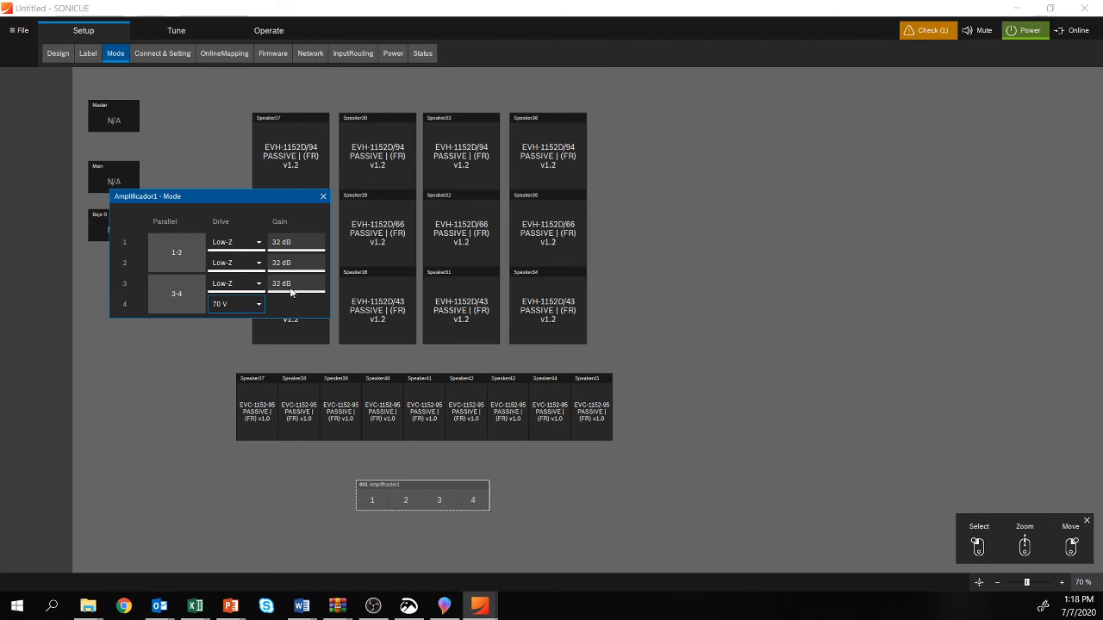
{"action": "left_click", "coordinate": [298, 243]}
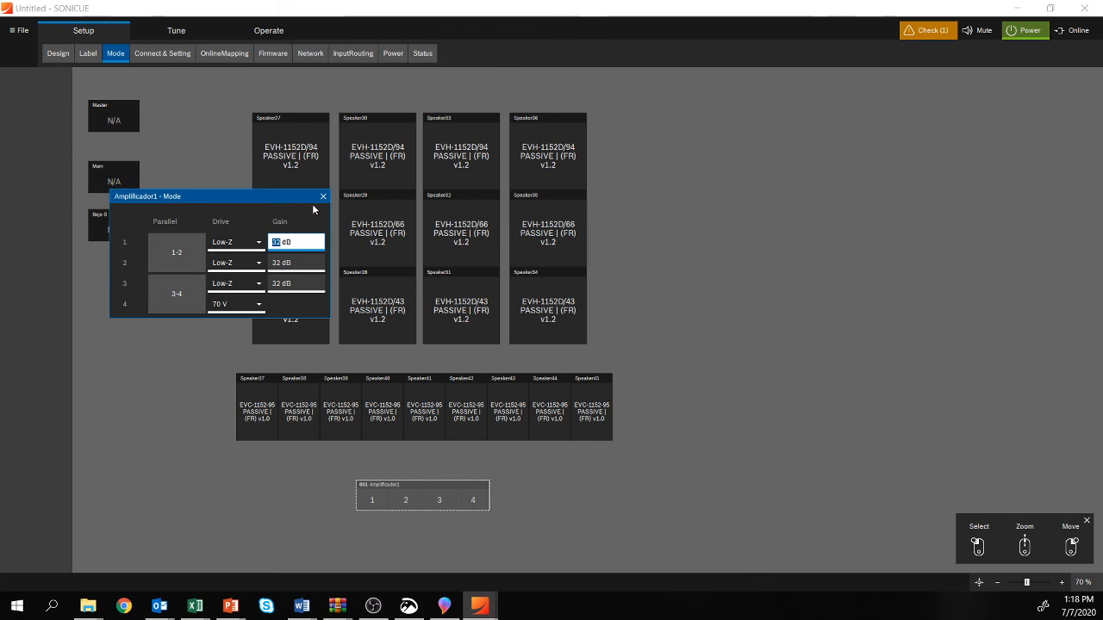
{"action": "left_click", "coordinate": [323, 197]}
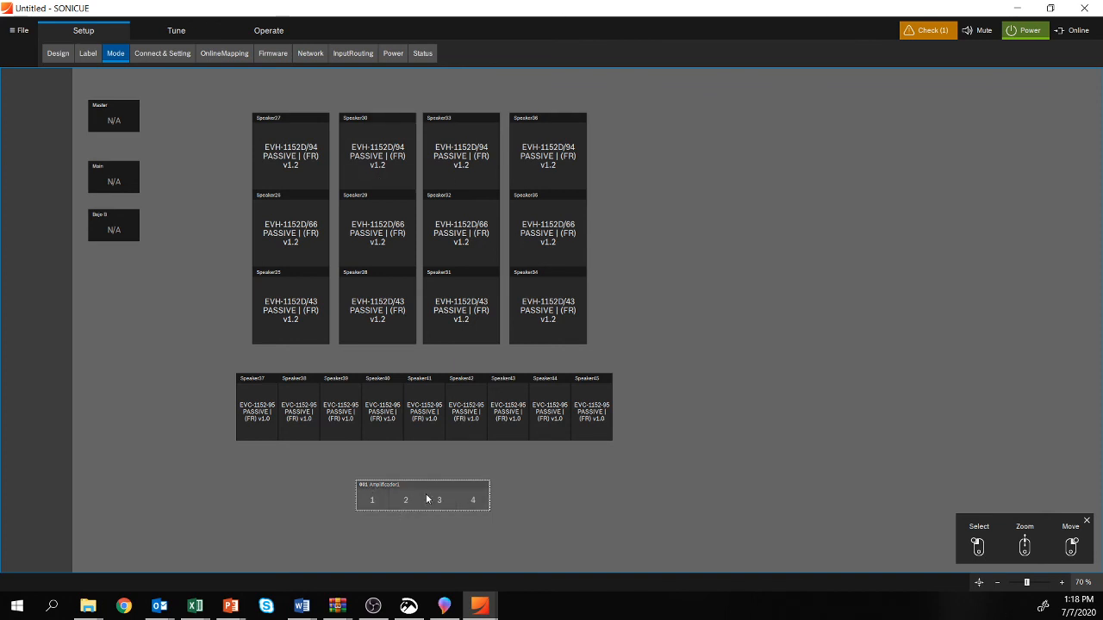
Step: Connect the four EVH-1152D/94 speakers to amplifier channel 1 and the four EVH-1152D/66 speakers to channel 2
{"action": "left_click", "coordinate": [162, 53]}
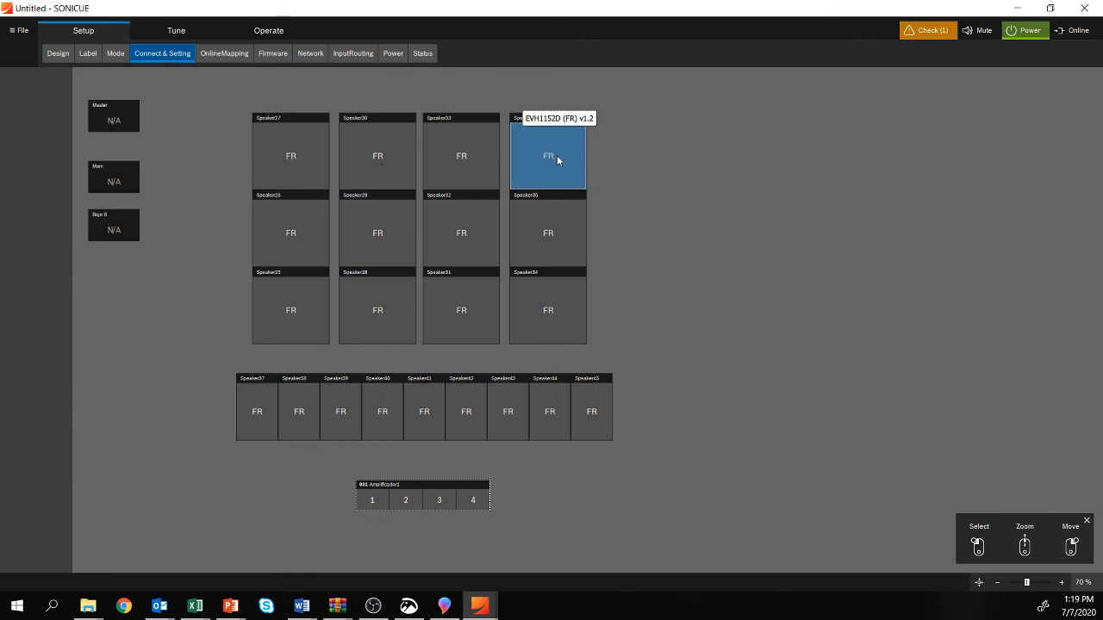
{"action": "mouse_move", "coordinate": [301, 158]}
{"action": "left_mouse_down"}
{"action": "mouse_move", "coordinate": [457, 163]}
{"action": "mouse_move", "coordinate": [531, 150]}
{"action": "mouse_move", "coordinate": [527, 173]}
{"action": "left_mouse_up"}
{"action": "left_click", "coordinate": [361, 503]}
{"action": "left_click", "coordinate": [372, 504]}
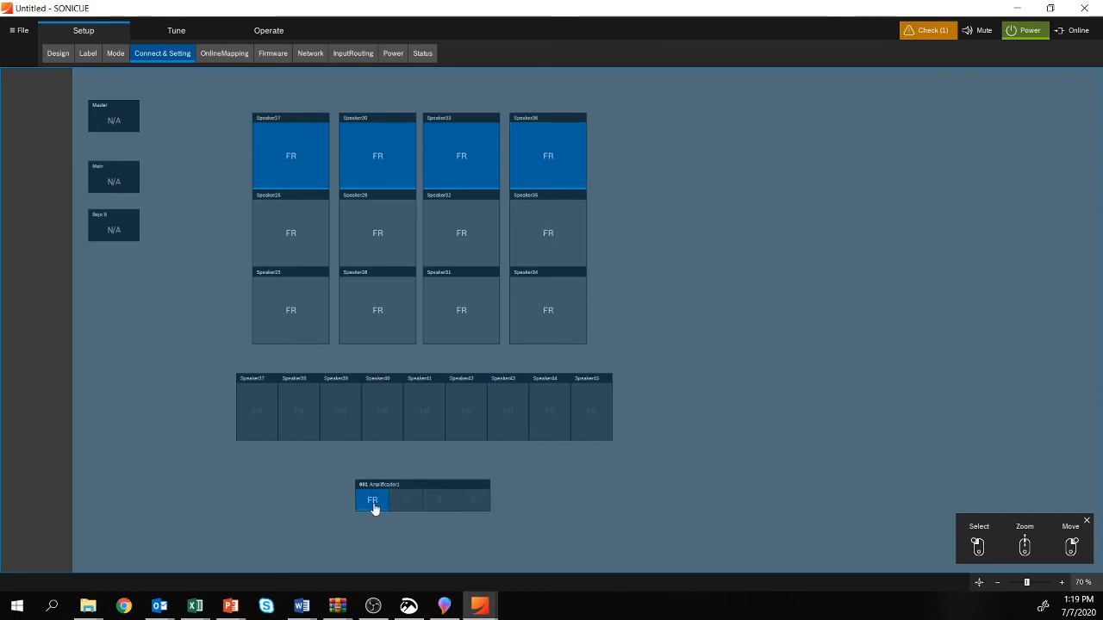
{"action": "mouse_move", "coordinate": [190, 517]}
{"action": "left_mouse_down"}
{"action": "mouse_move", "coordinate": [310, 325]}
{"action": "mouse_move", "coordinate": [396, 239]}
{"action": "mouse_move", "coordinate": [494, 250]}
{"action": "mouse_move", "coordinate": [549, 238]}
{"action": "left_mouse_up"}
{"action": "left_click", "coordinate": [405, 501]}
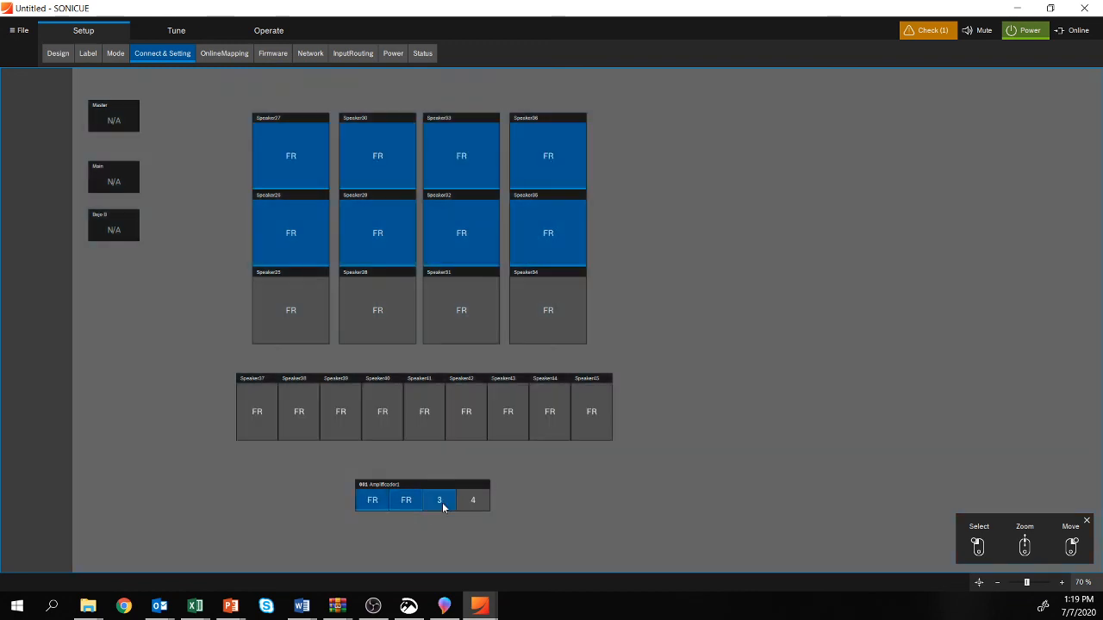
Step: Connect the four EVH-1152D/43 speakers to amplifier channel 3 and all nine EVC-1152-95 speakers to channel 4
{"action": "mouse_move", "coordinate": [445, 506]}
{"action": "left_mouse_down"}
{"action": "mouse_move", "coordinate": [517, 324]}
{"action": "mouse_move", "coordinate": [312, 324]}
{"action": "left_mouse_up"}
{"action": "mouse_move", "coordinate": [249, 422]}
{"action": "left_mouse_down"}
{"action": "mouse_move", "coordinate": [362, 423]}
{"action": "mouse_move", "coordinate": [340, 431]}
{"action": "mouse_move", "coordinate": [593, 415]}
{"action": "mouse_move", "coordinate": [492, 505]}
{"action": "left_mouse_up"}
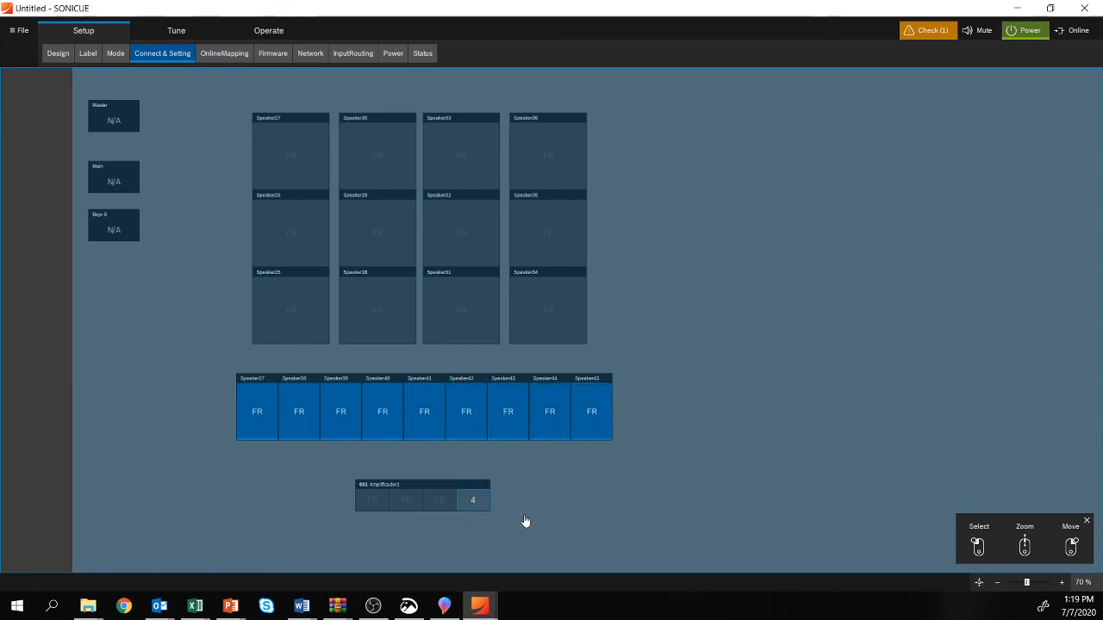
{"action": "left_click", "coordinate": [489, 512]}
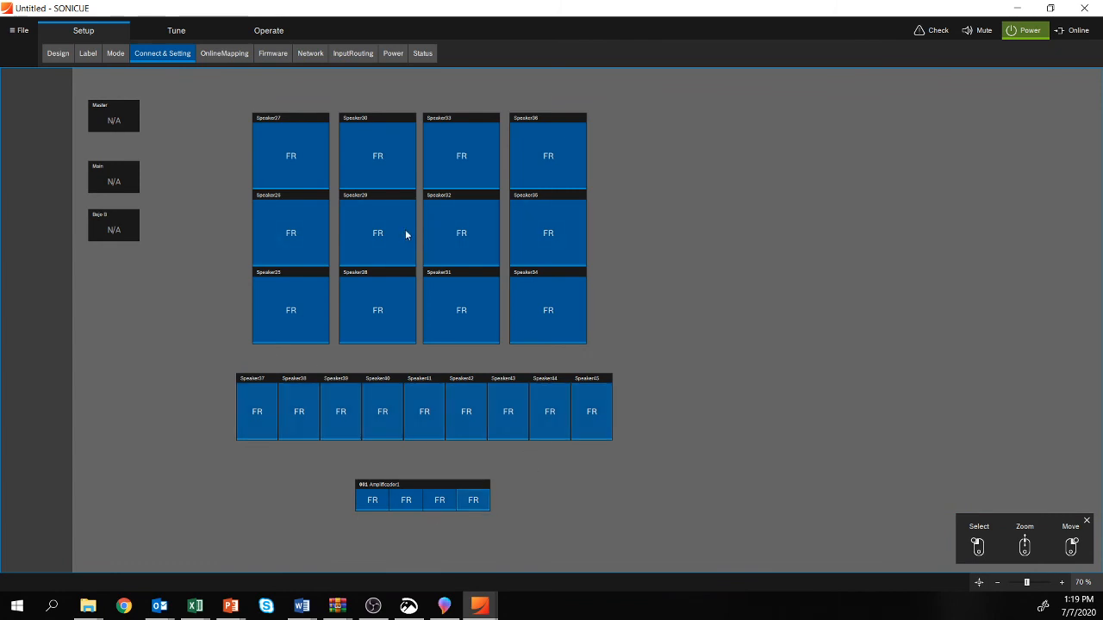
Step: Check the amplifier's online mapping and open its network settings for review, then return to the system design view
{"action": "left_click", "coordinate": [222, 54]}
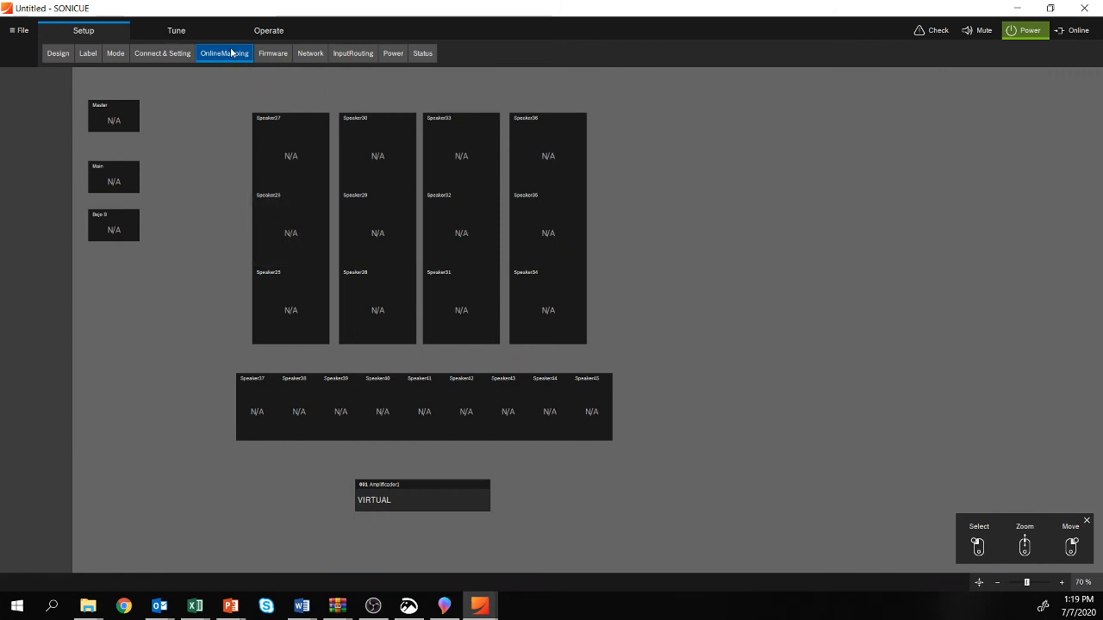
{"action": "left_click", "coordinate": [305, 59]}
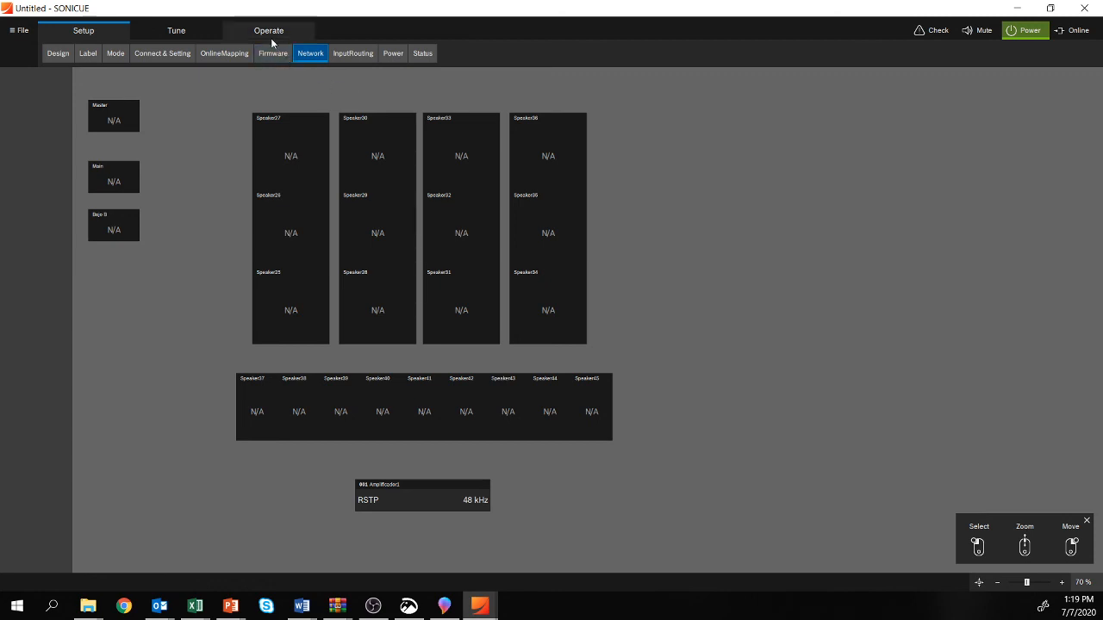
{"action": "double_click", "coordinate": [435, 490]}
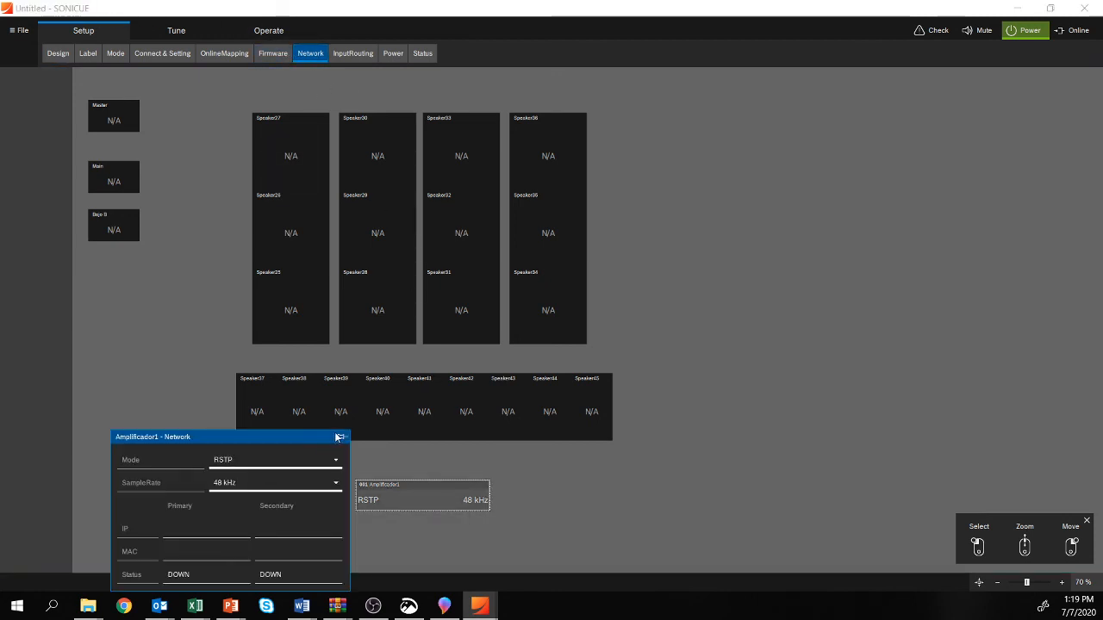
{"action": "left_click", "coordinate": [141, 361]}
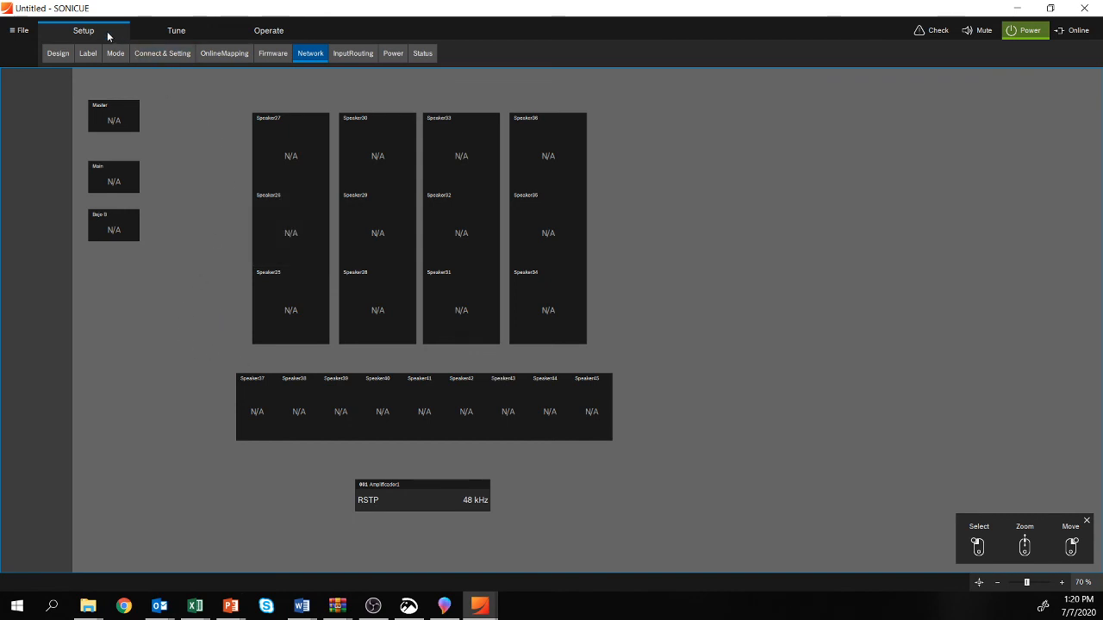
{"action": "left_click", "coordinate": [59, 53]}
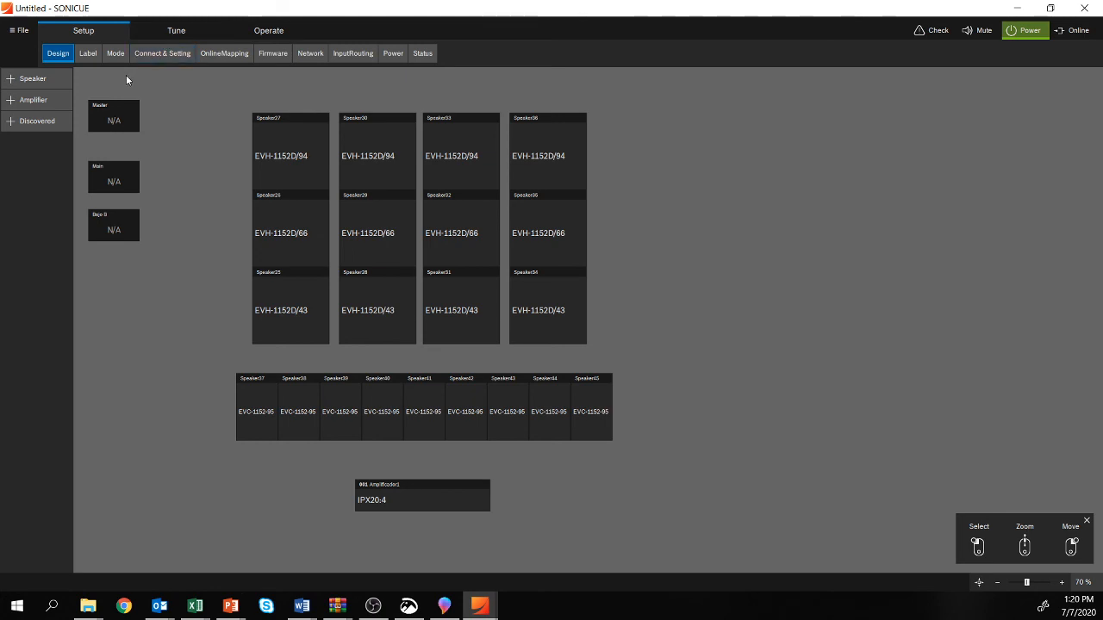
Step: Open the user PEQ editor for the EVH-1152D/94 speaker group on amplifier channel 1 to view its filter settings
{"action": "left_click", "coordinate": [182, 33]}
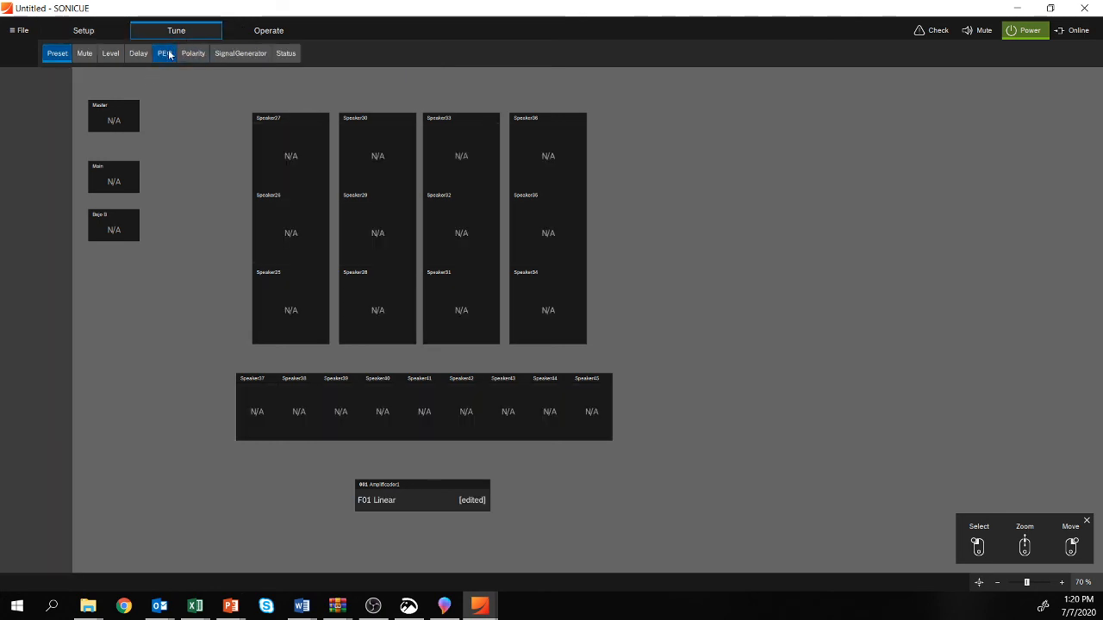
{"action": "left_click", "coordinate": [164, 53]}
{"action": "left_click", "coordinate": [283, 143]}
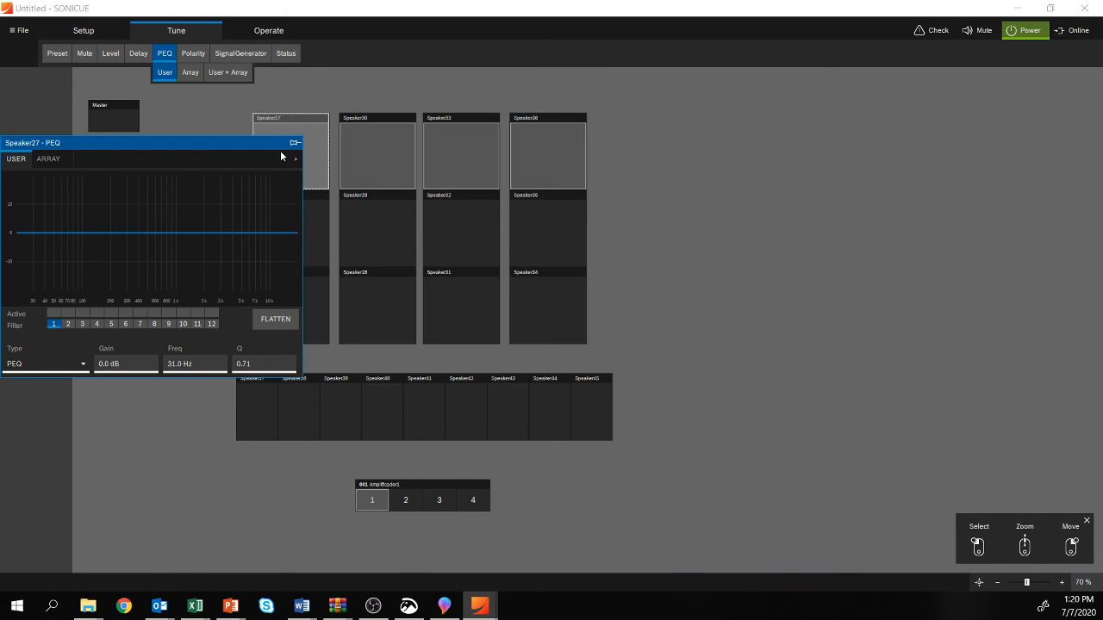
{"action": "left_click", "coordinate": [181, 101]}
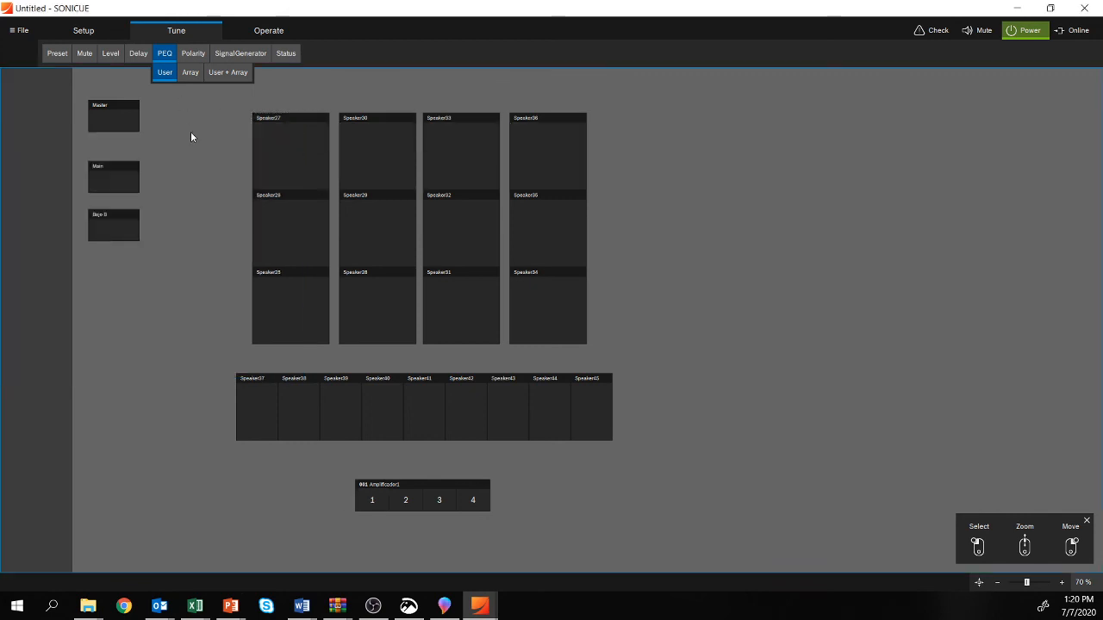
{"action": "left_click", "coordinate": [431, 178]}
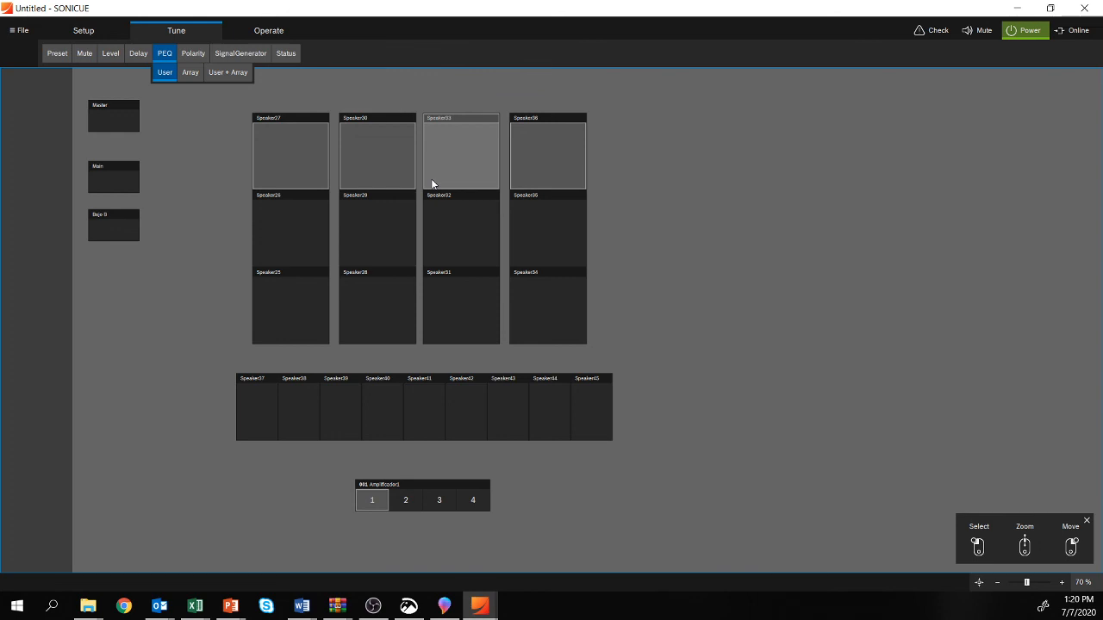
Step: Browse the Dynacord, Electro-Voice and Generic families in the speaker catalogue of the system design without adding any speaker
{"action": "left_click", "coordinate": [83, 32]}
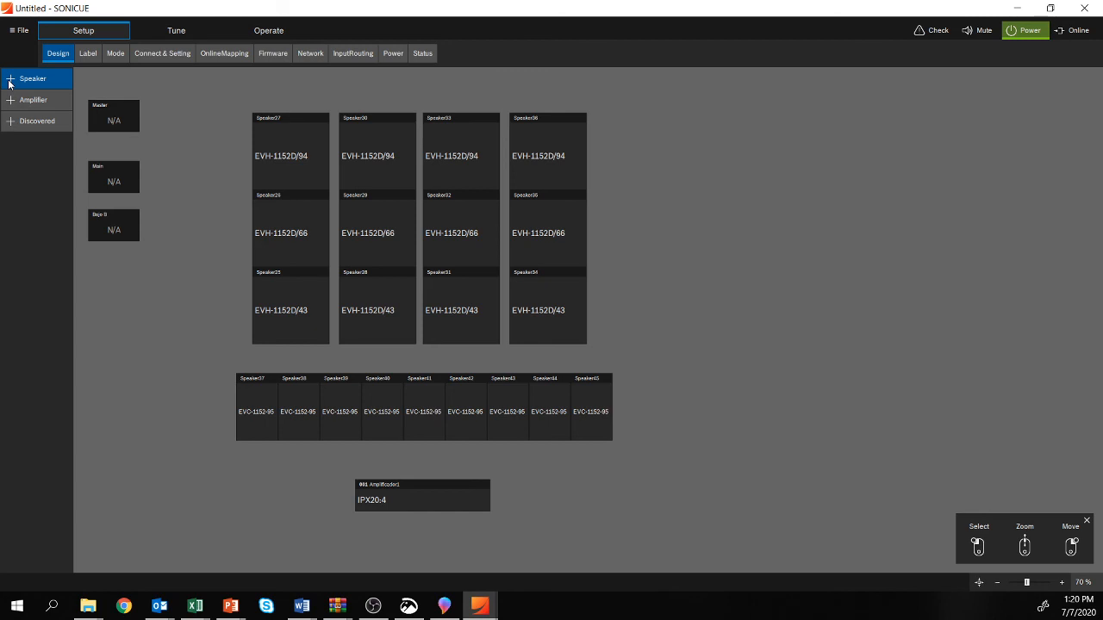
{"action": "left_click", "coordinate": [9, 82]}
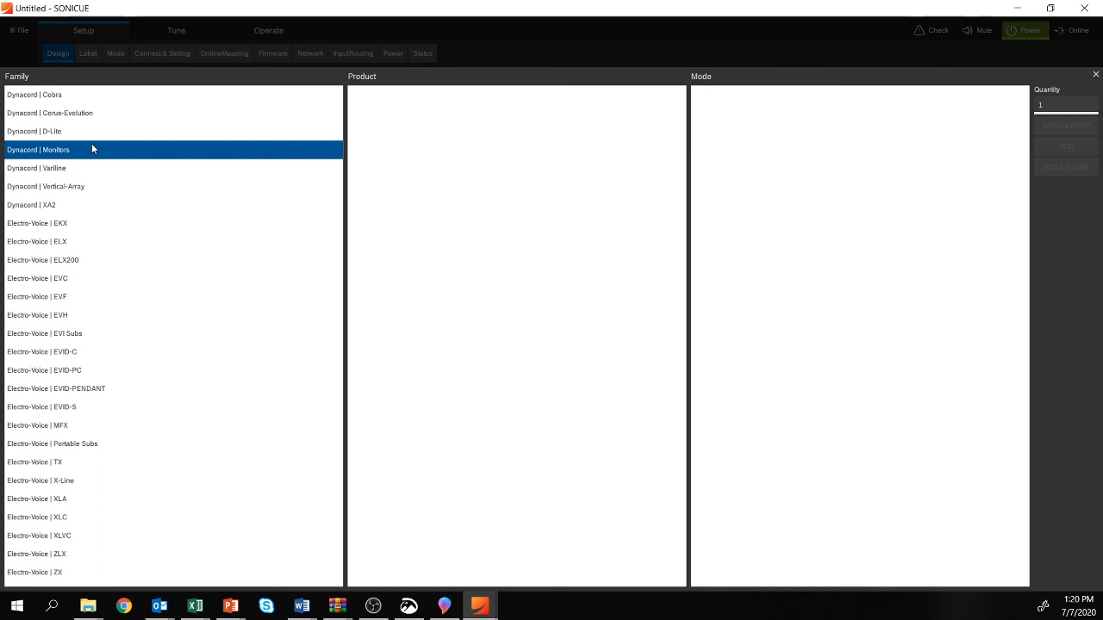
{"action": "scroll", "coordinate": [136, 273], "scroll_direction": "down", "scroll_amount": 1}
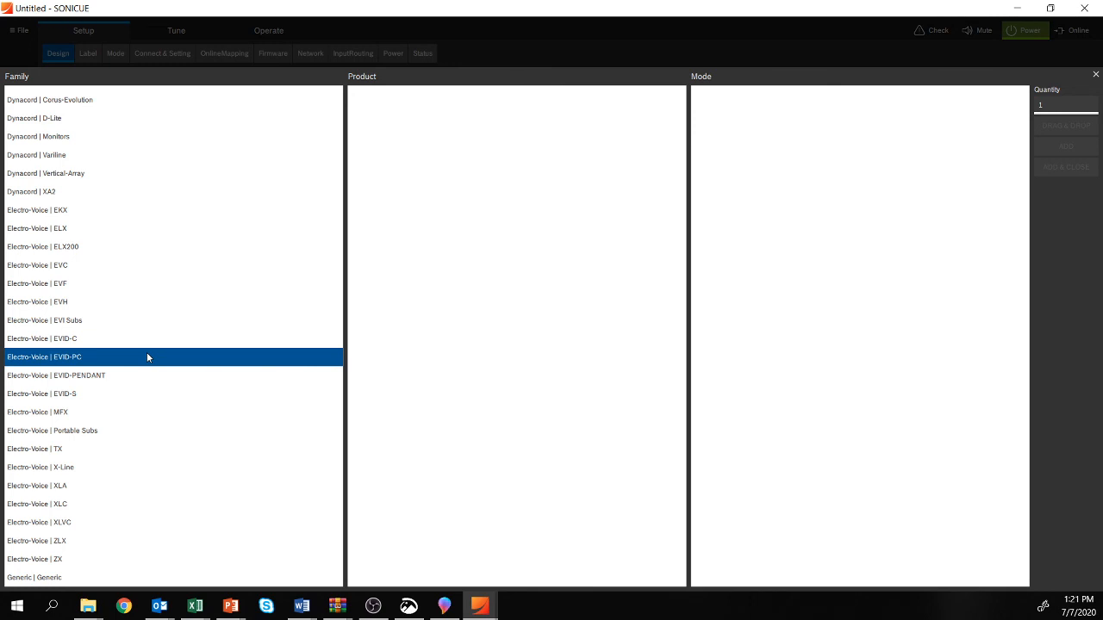
{"action": "left_click", "coordinate": [835, 41]}
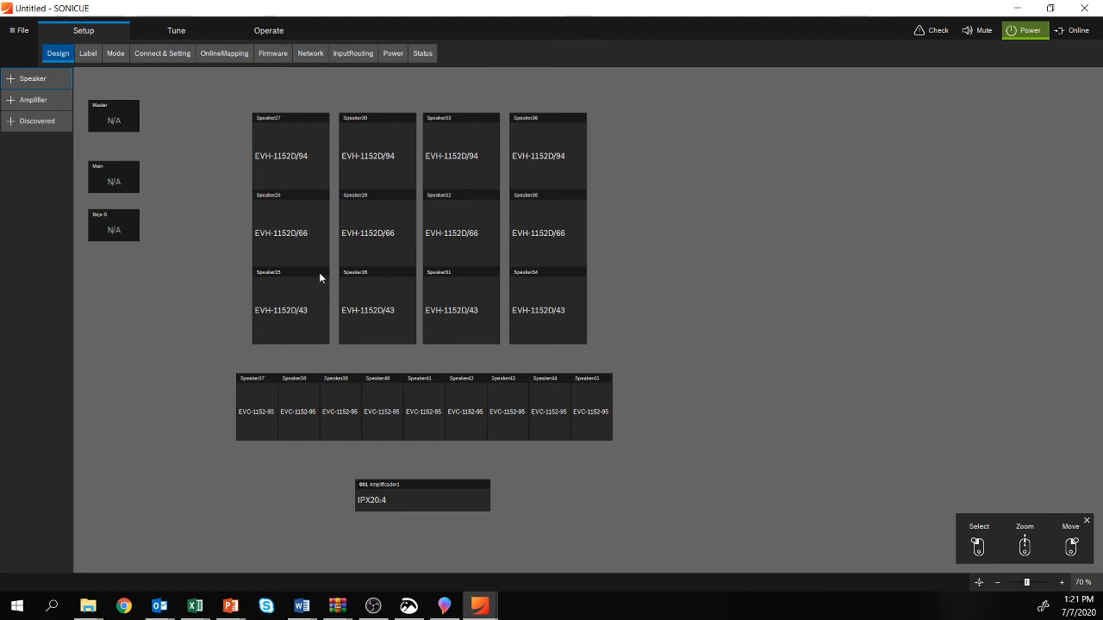
{"action": "key", "text": "alt+Tab"}
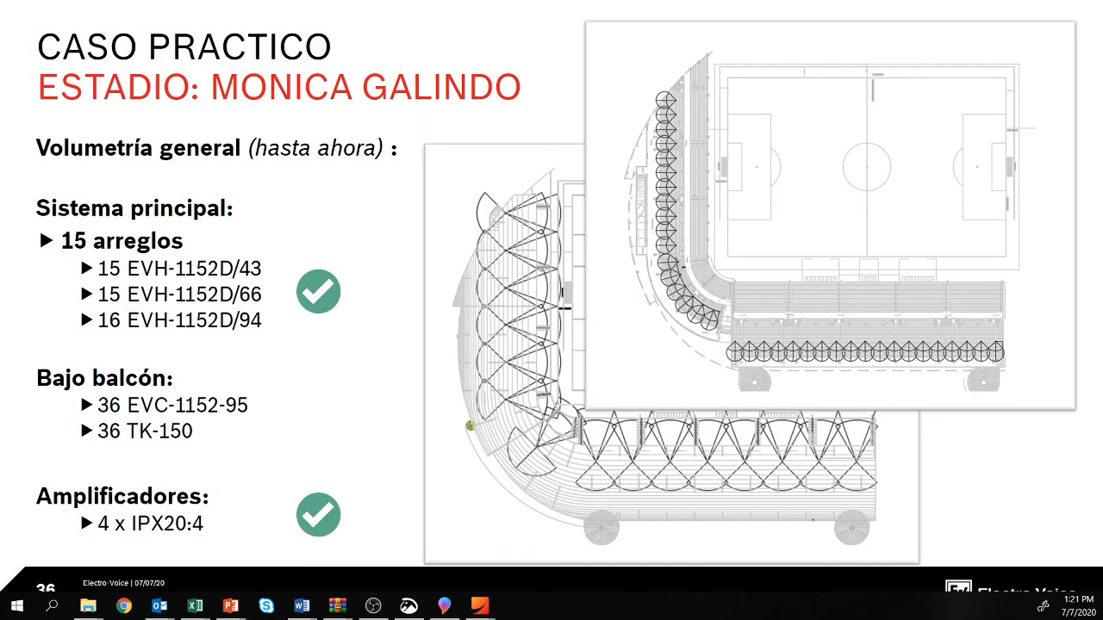
{"action": "key", "text": "Right"}
{"action": "key", "text": "Right"}
{"action": "key", "text": "Right"}
{"action": "key", "text": "Right"}
{"action": "key", "text": "Right"}
{"action": "key", "text": "Right"}
{"action": "key", "text": "Right"}
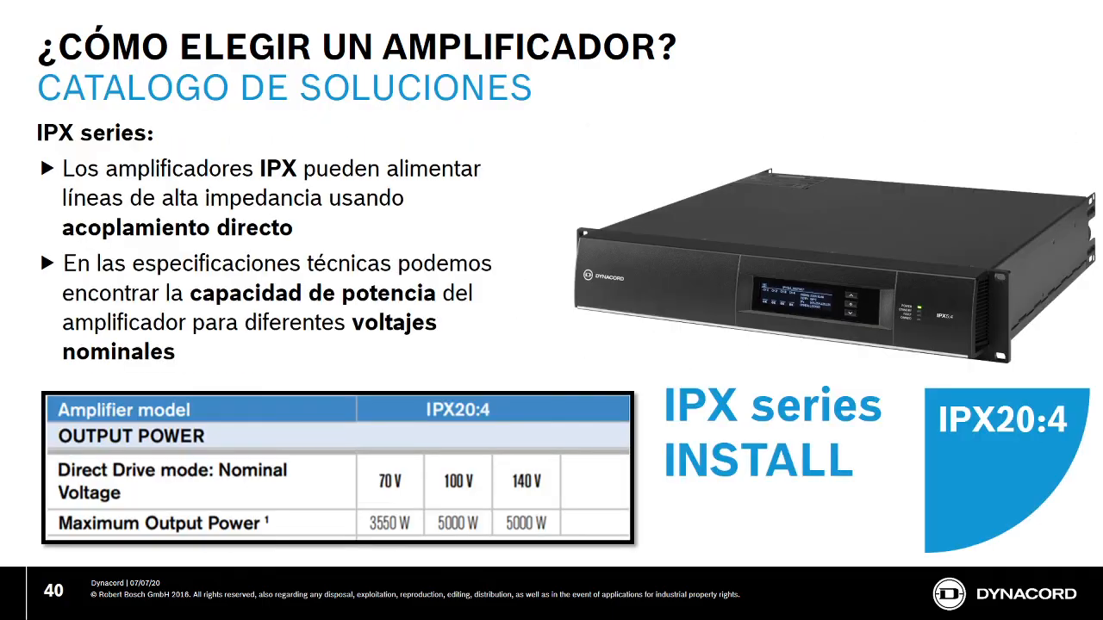
{"action": "key", "text": "Right"}
{"action": "key", "text": "Left"}
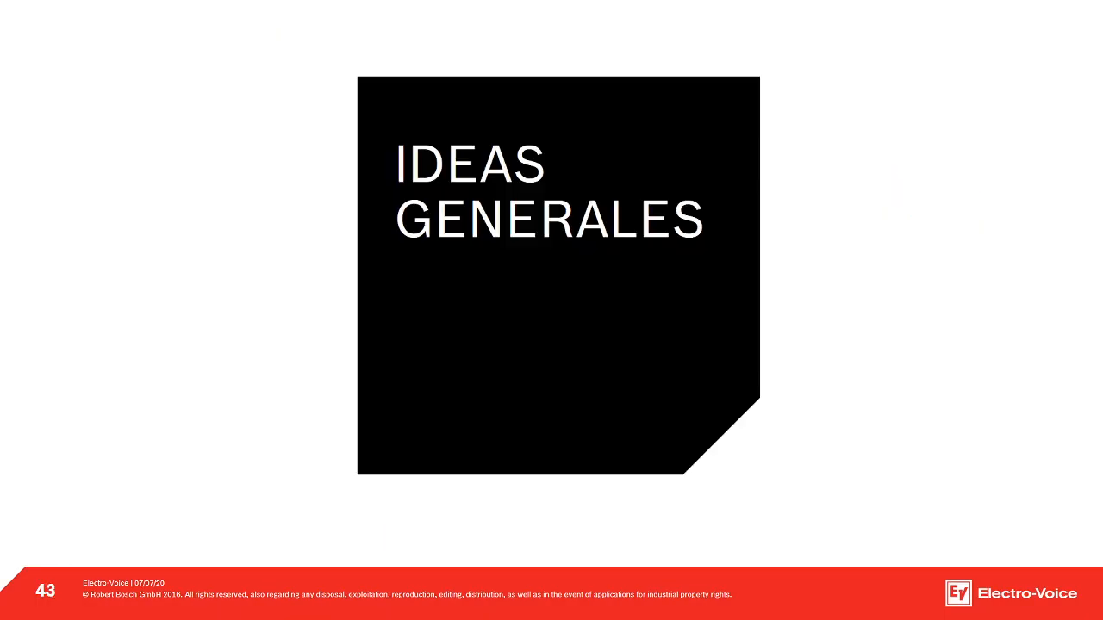